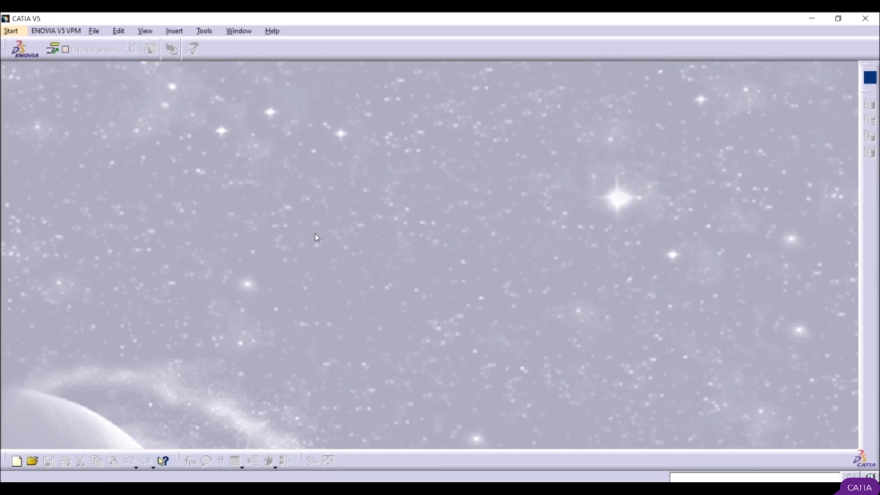
Step: Create a new part named My Part in the Part Design workbench with hybrid design enabled
click(12, 31)
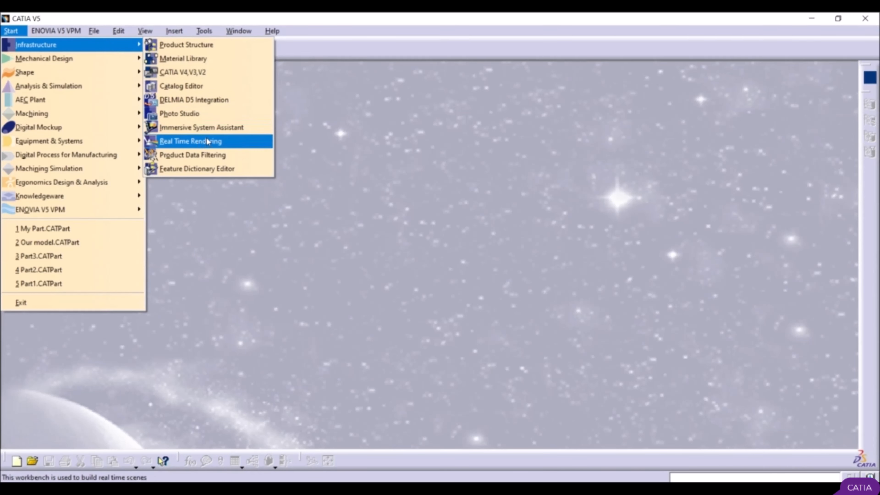
mouse_move(56, 62)
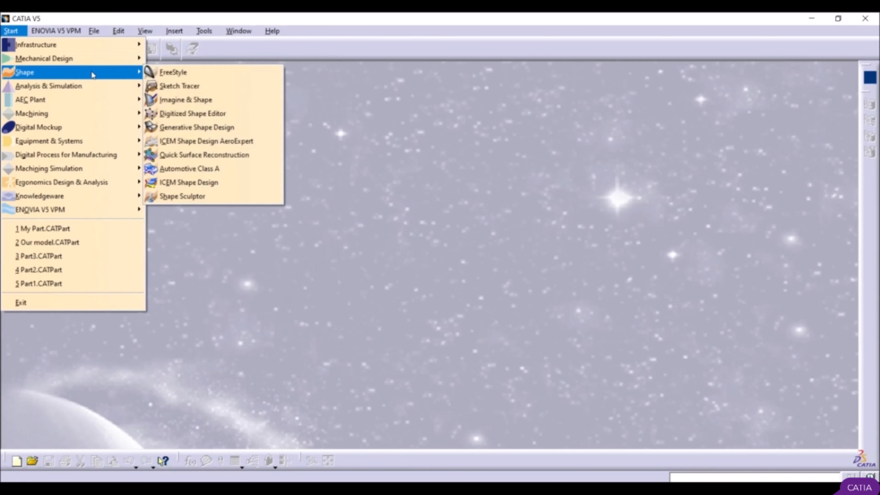
mouse_move(92, 90)
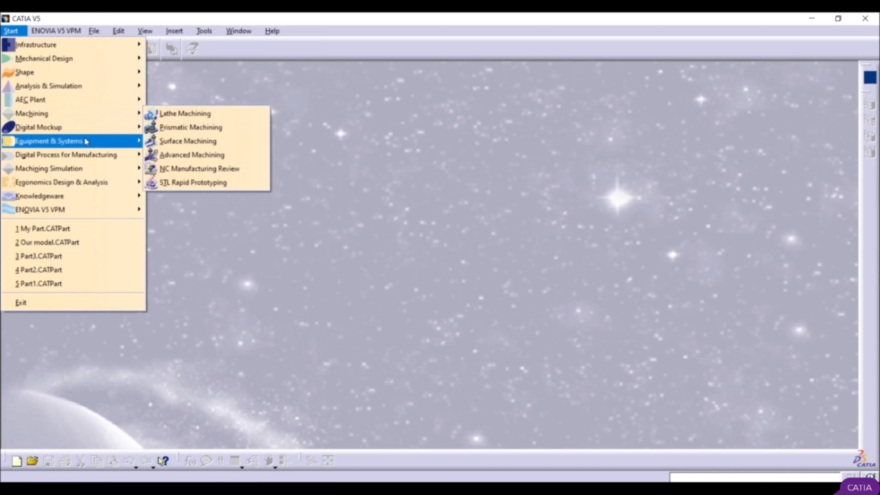
mouse_move(82, 170)
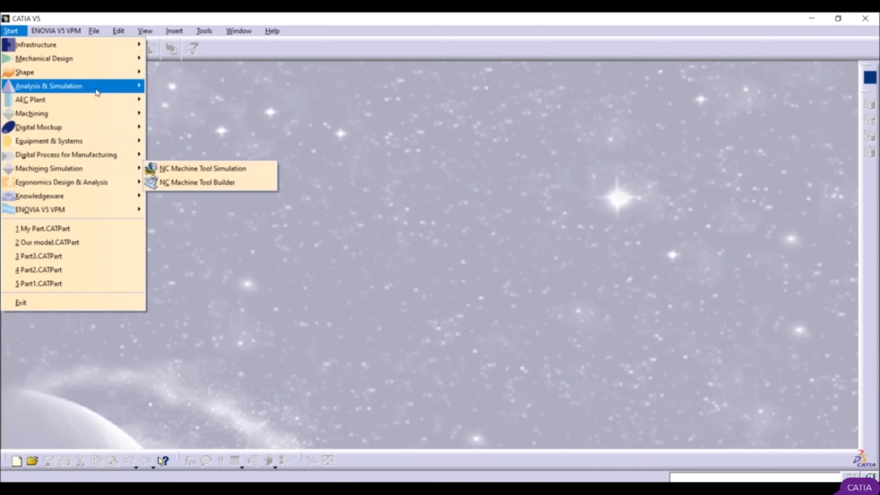
mouse_move(108, 61)
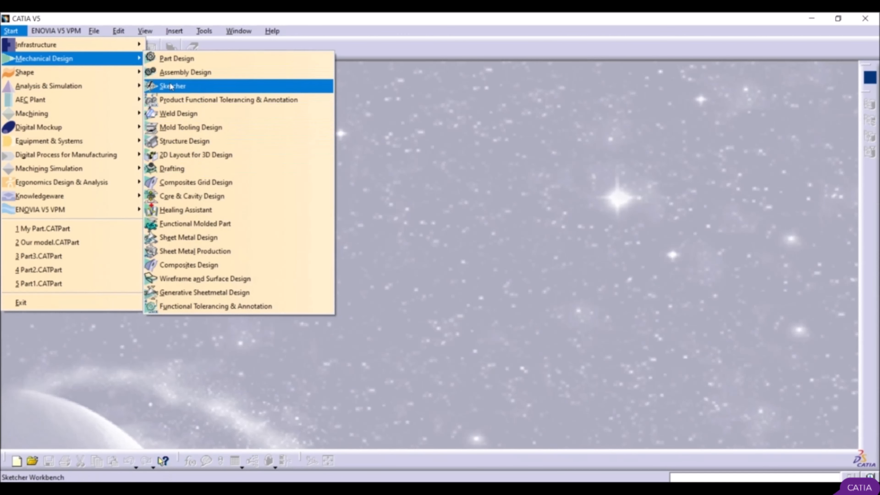
click(180, 59)
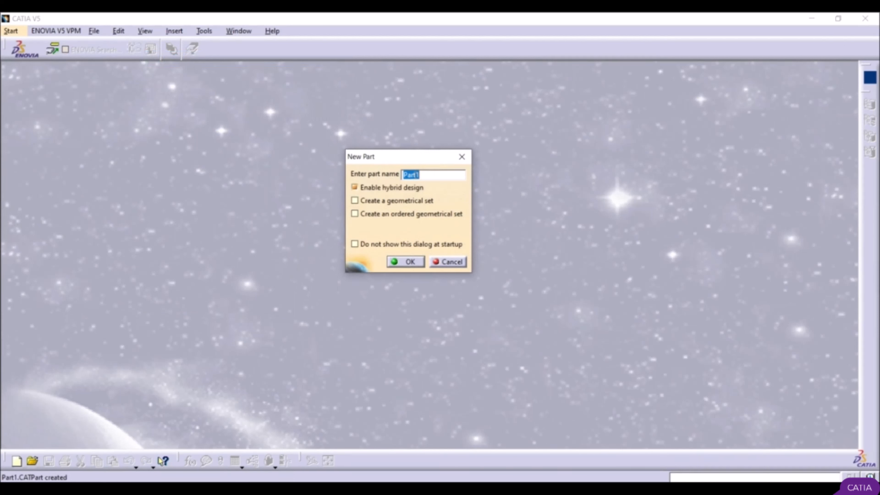
text(My Part)
click(417, 261)
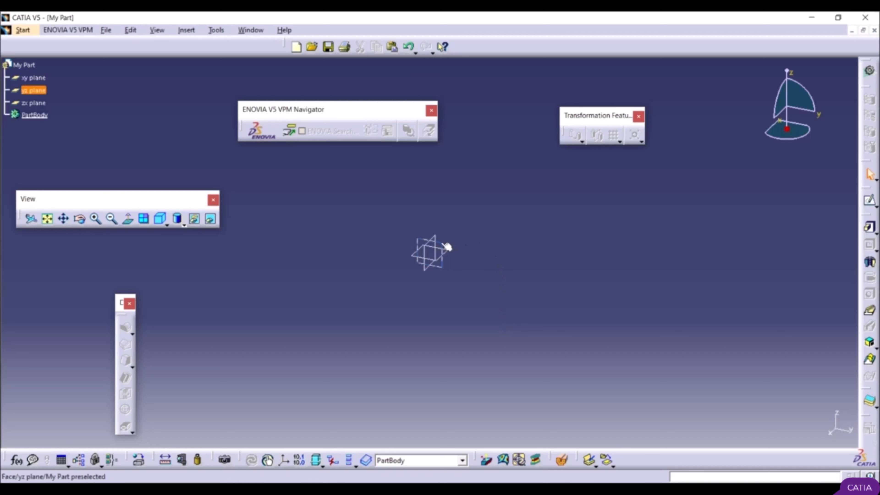
Step: Sketch a rectangle on the yz plane, on the positive H side of the origin and crossing the H axis level
click(446, 247)
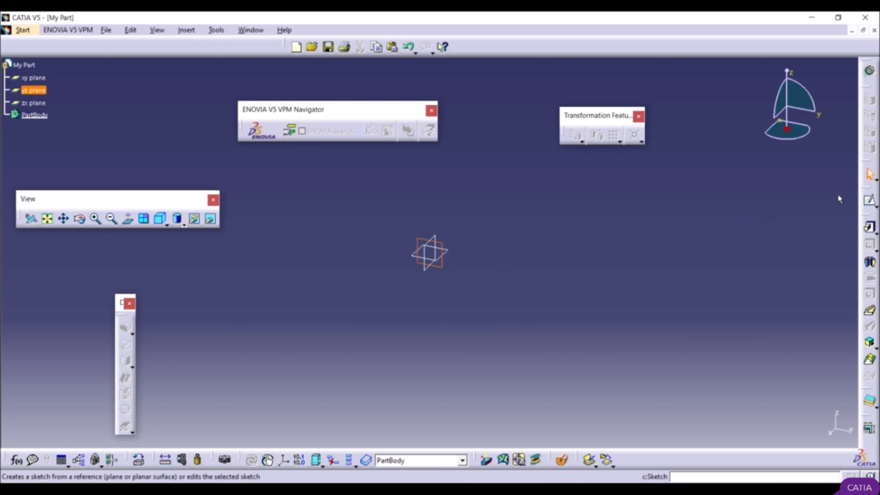
click(870, 204)
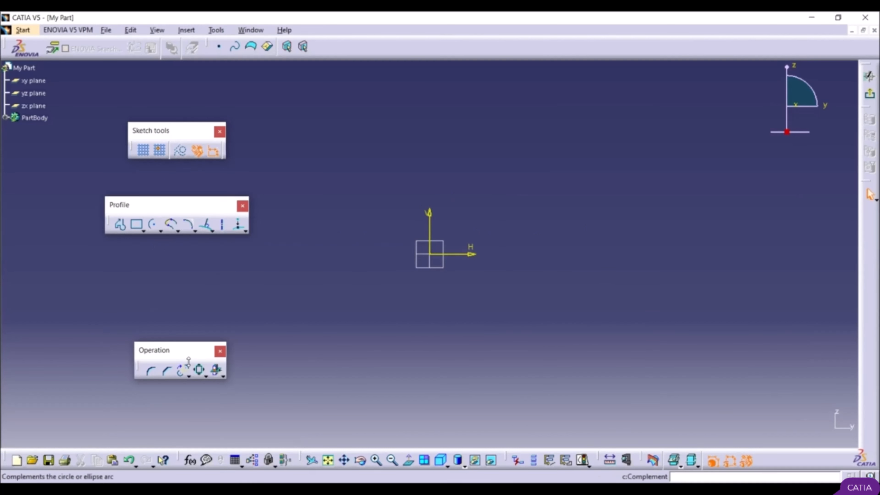
click(136, 224)
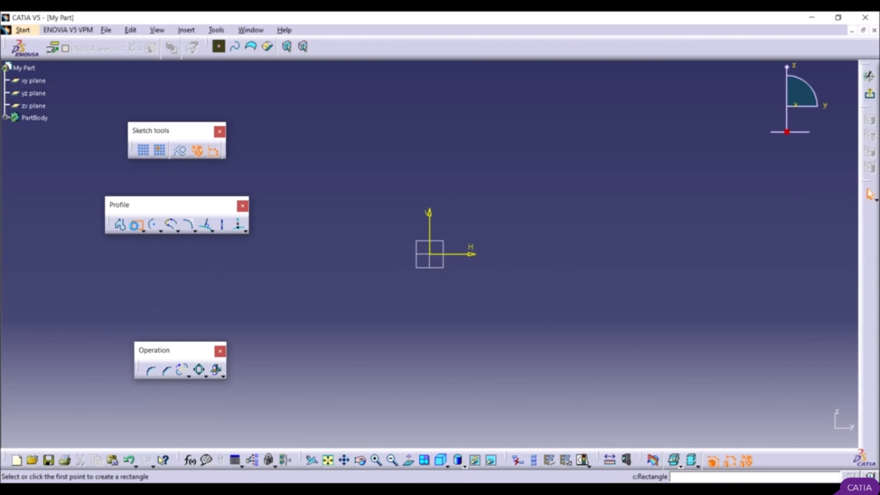
click(479, 161)
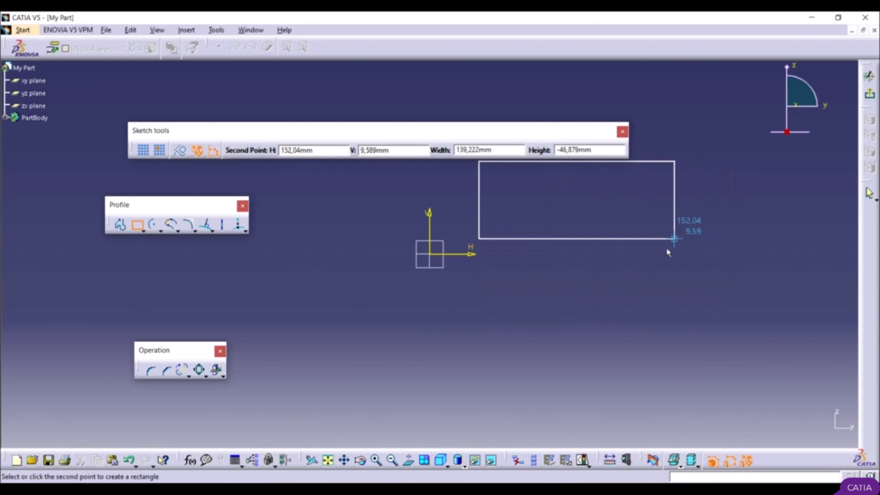
click(745, 300)
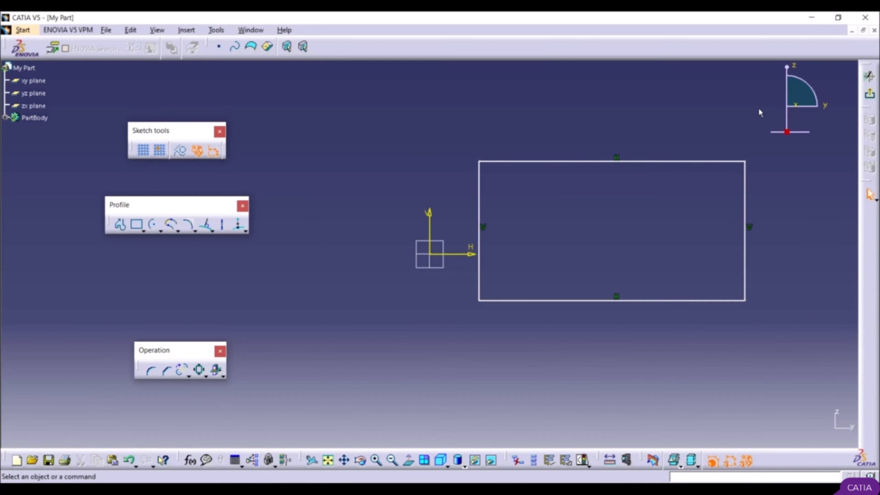
Step: Exit the sketch and extrude the rectangle into a pad with a length of 20 mm
click(871, 96)
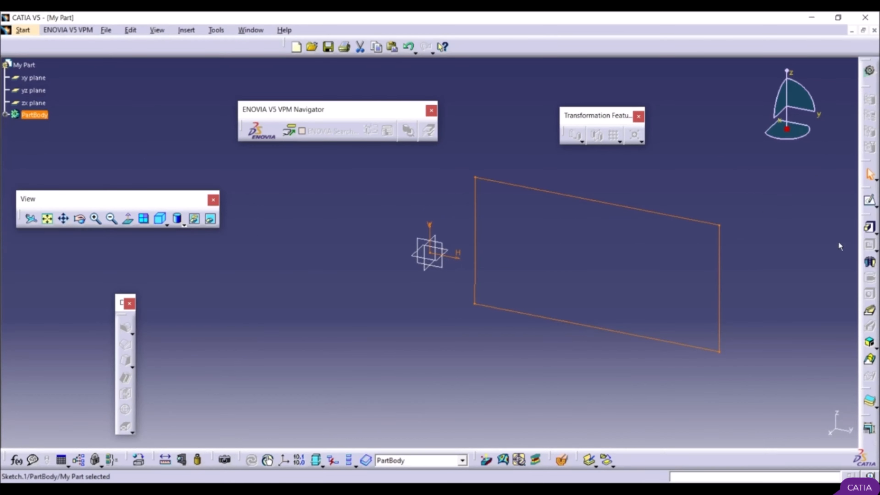
click(870, 229)
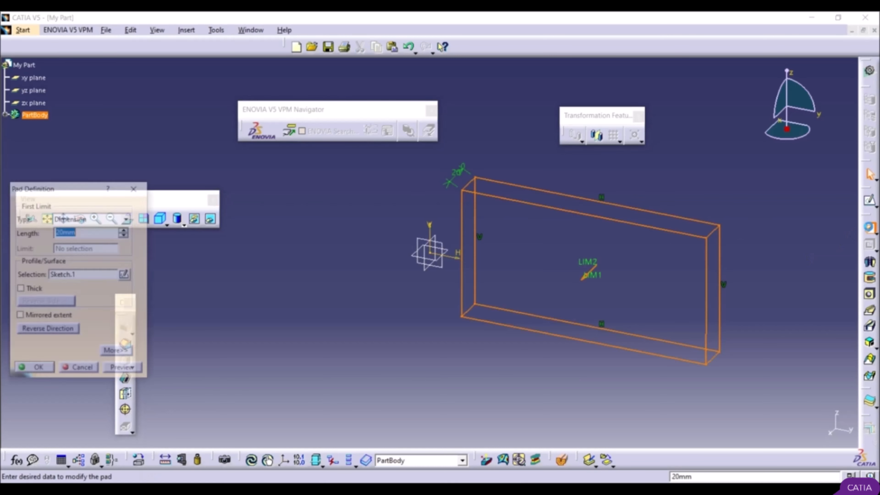
click(31, 371)
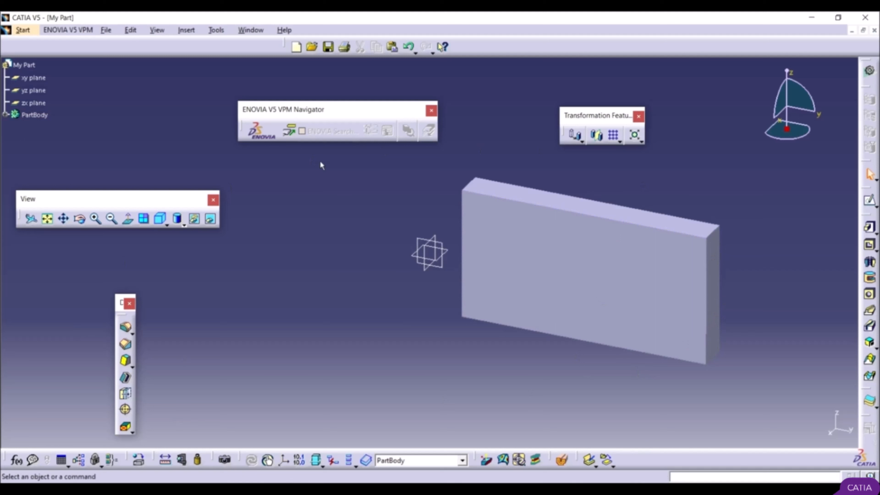
click(20, 31)
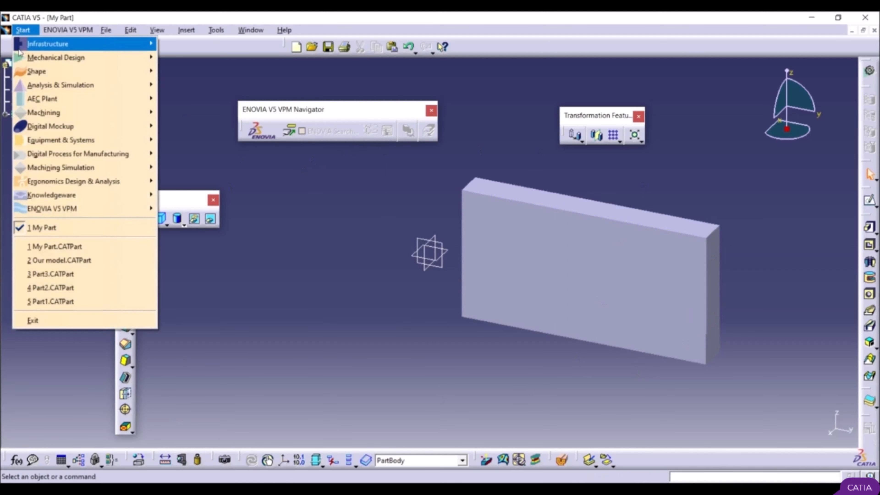
mouse_move(74, 58)
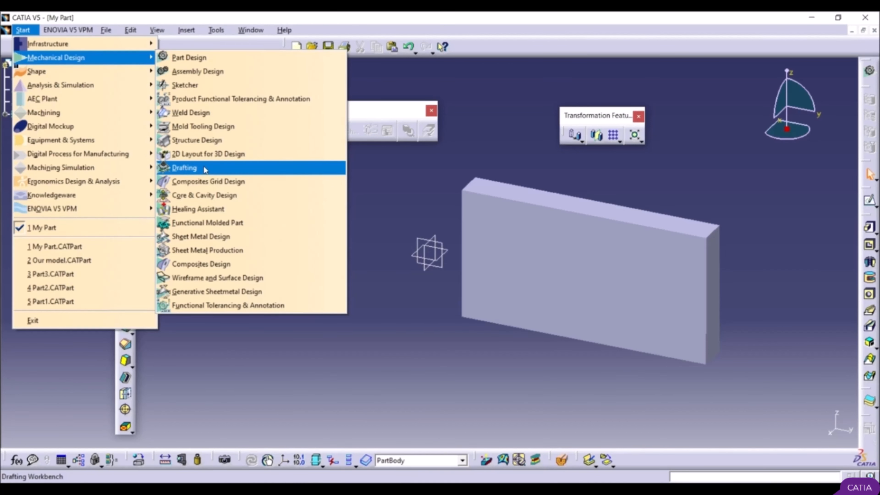
click(391, 181)
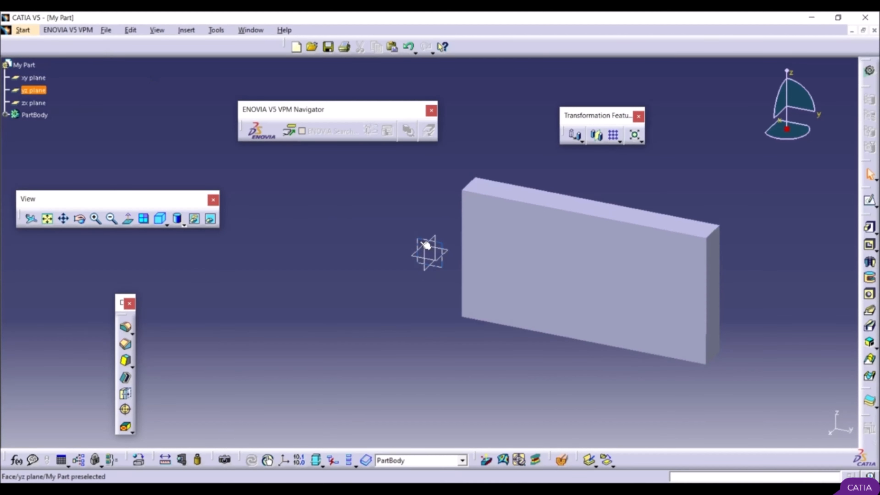
click(24, 30)
mouse_move(38, 59)
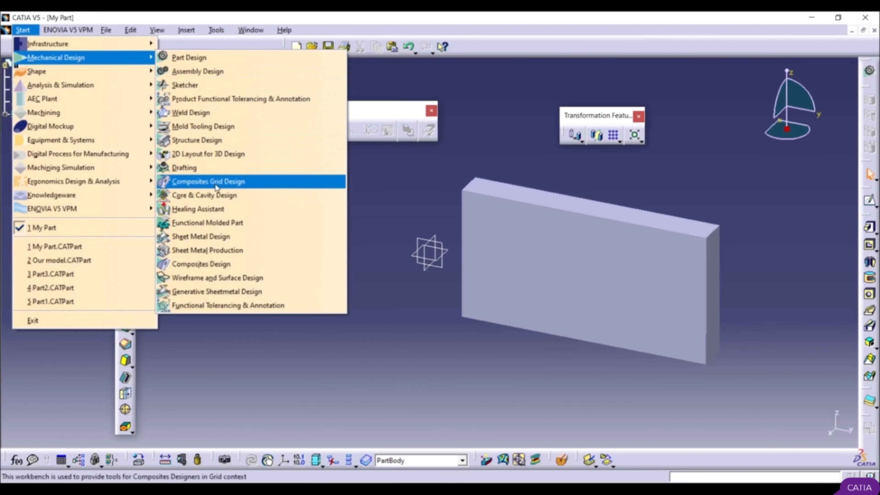
click(273, 207)
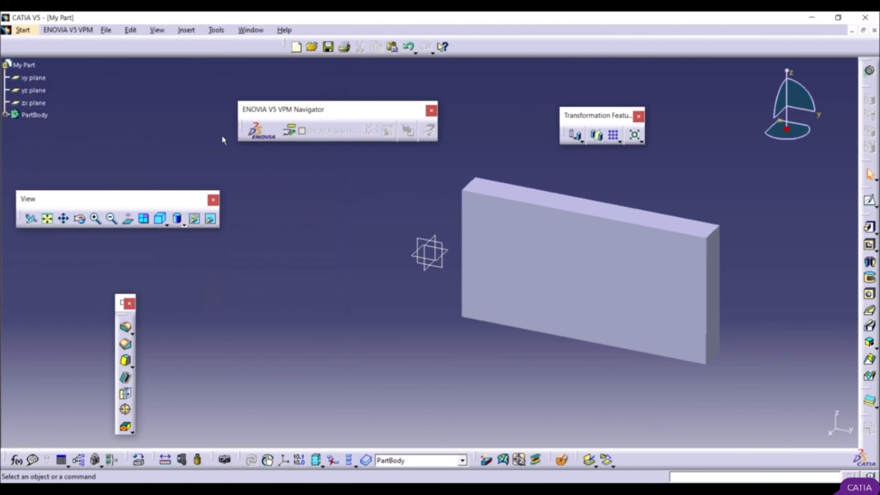
Step: Create a new Part document named b and close it to return to My Part
click(107, 31)
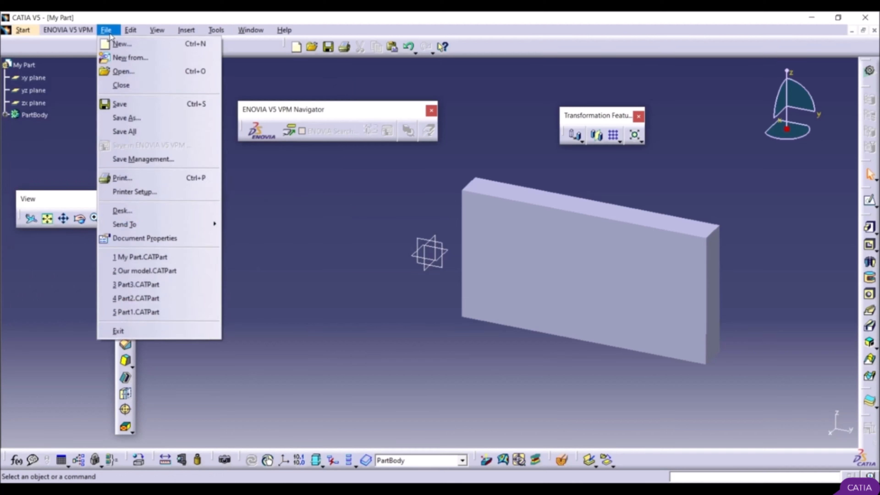
click(122, 44)
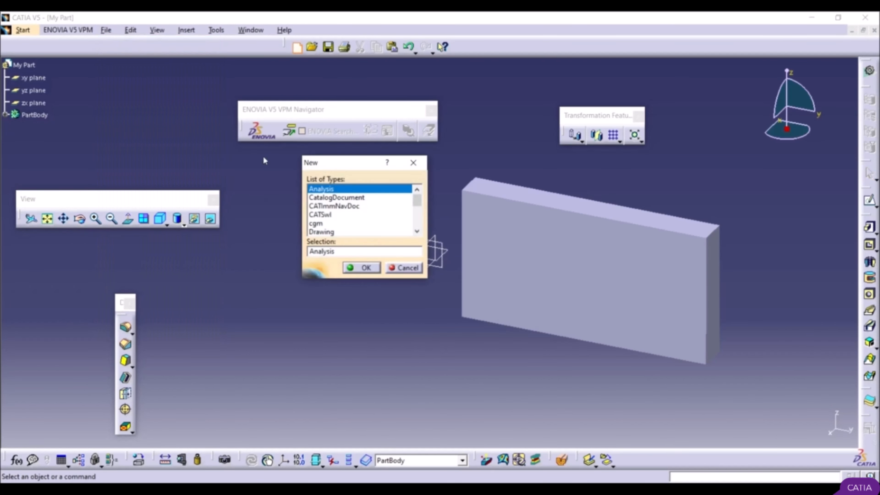
click(335, 215)
scroll(334, 216, down, 1)
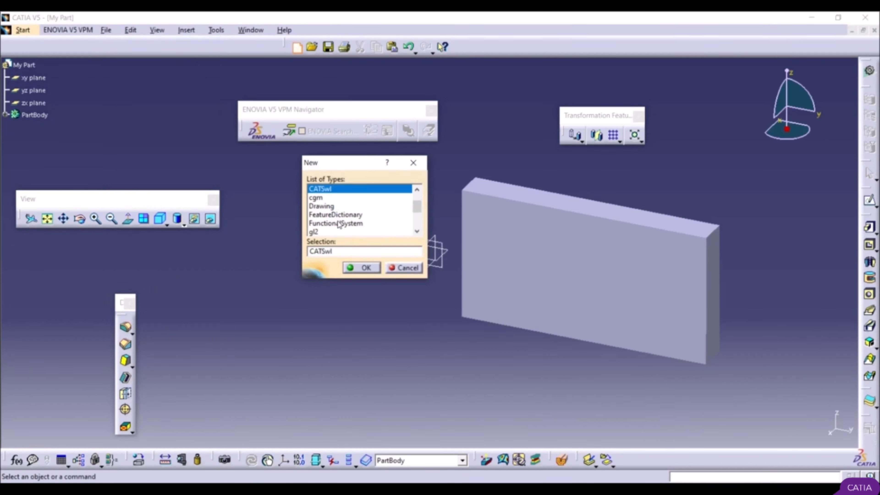
scroll(336, 223, down, 4)
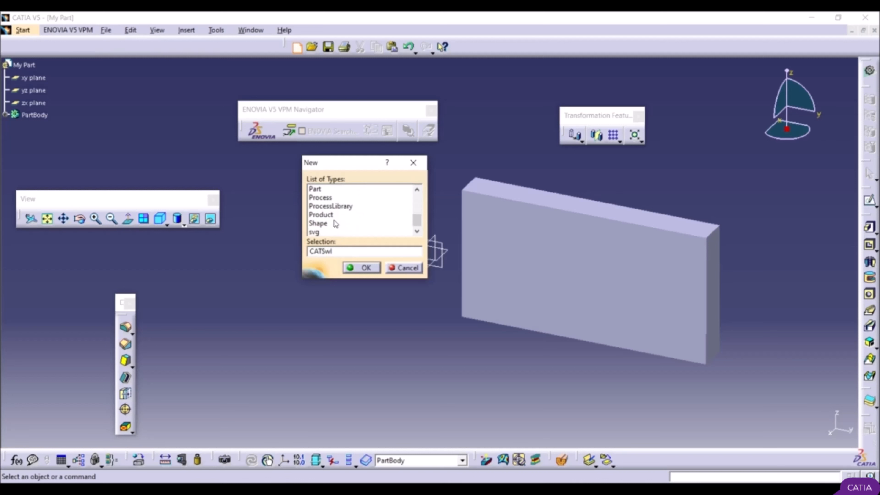
click(322, 189)
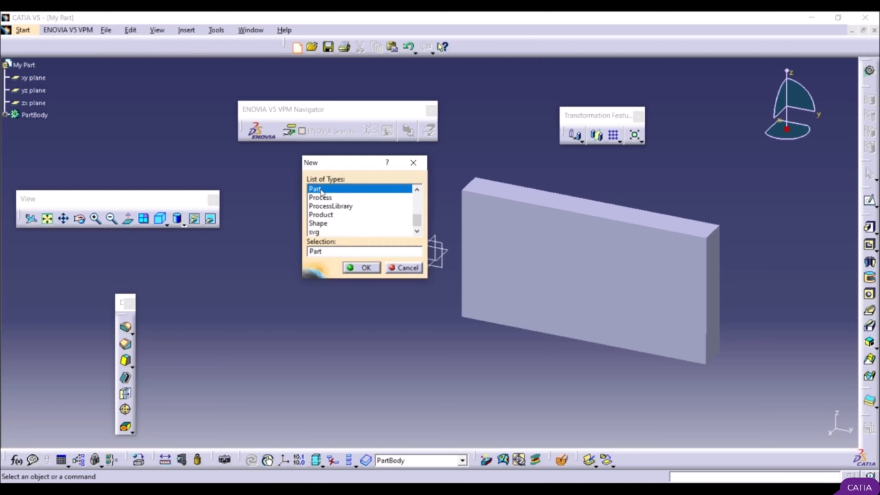
click(359, 267)
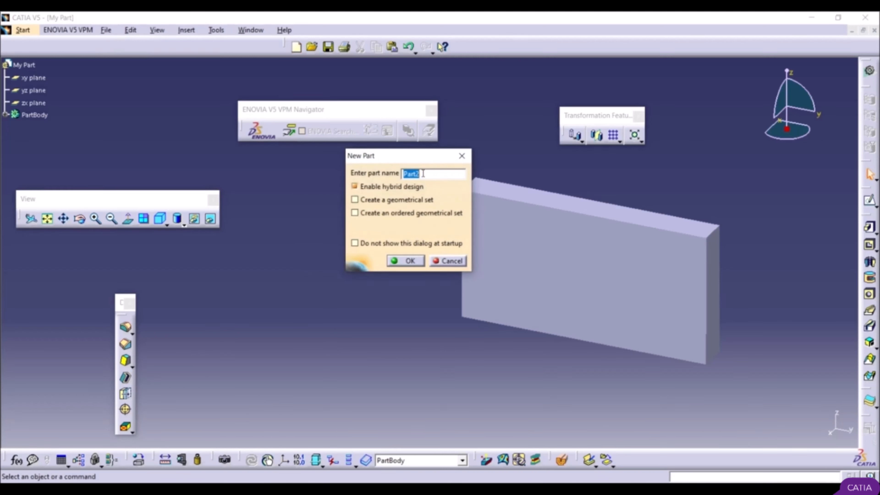
text(b)
click(403, 263)
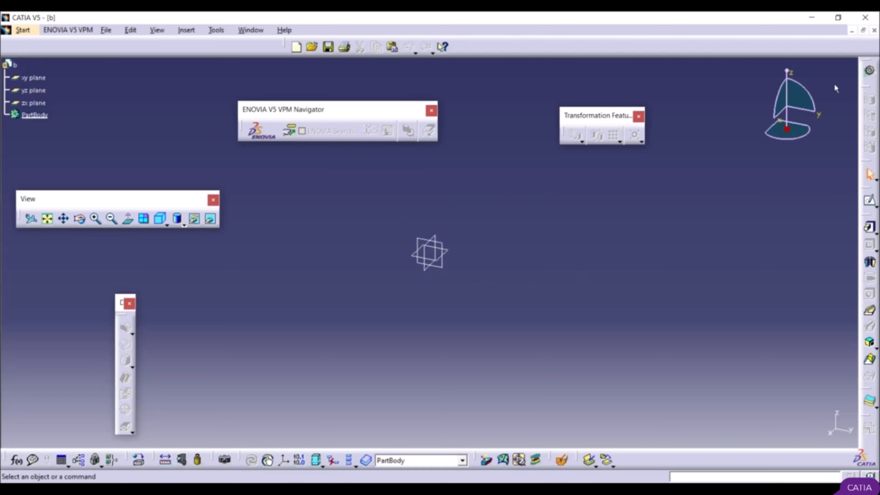
click(871, 71)
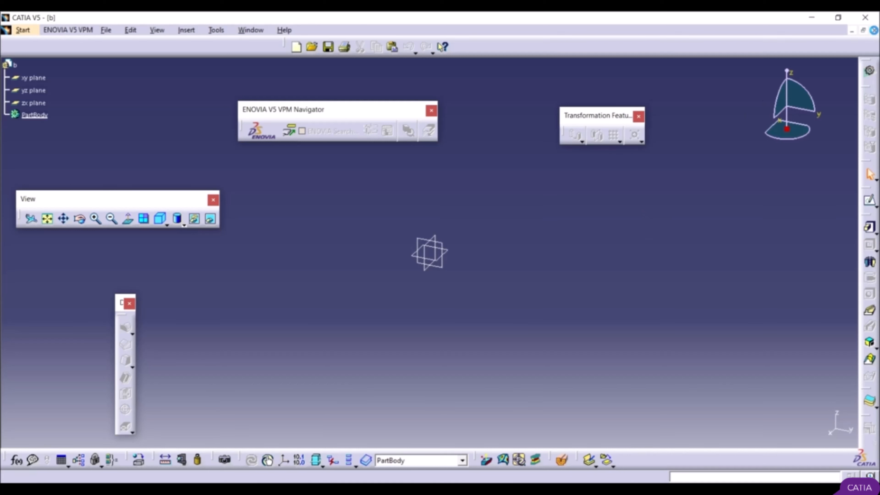
click(875, 31)
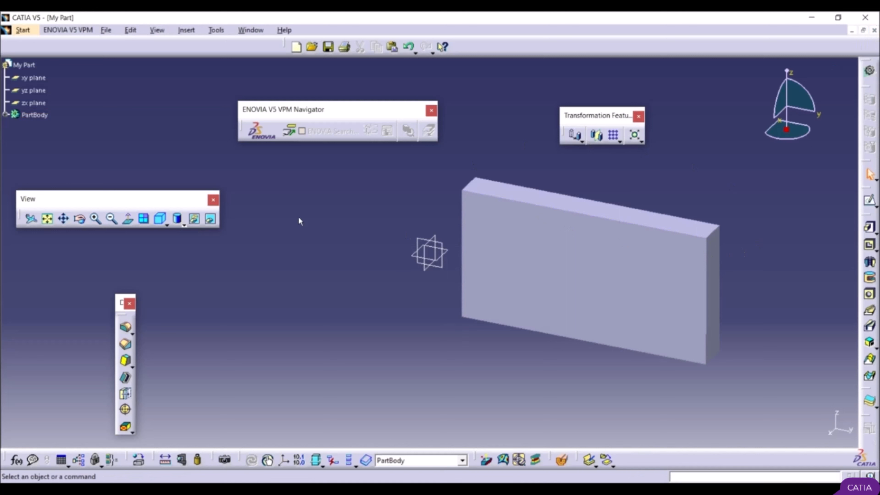
Step: Create another new Part document with the default name Part2 and close it again
click(297, 48)
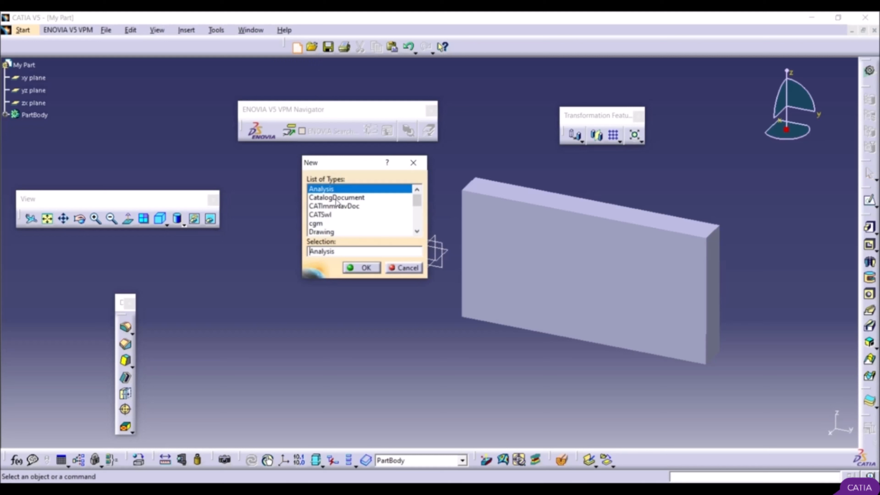
click(335, 204)
click(336, 215)
scroll(336, 219, down, 1)
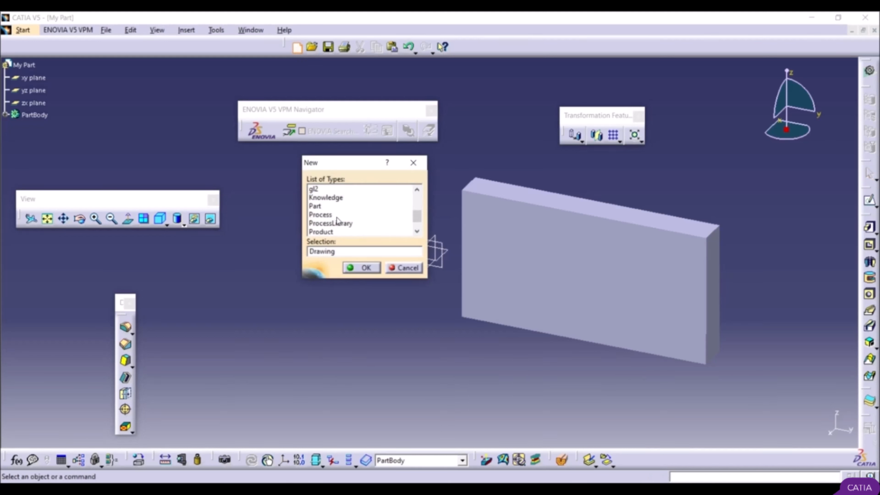
scroll(336, 219, down, 2)
scroll(336, 220, up, 3)
click(335, 215)
scroll(336, 217, down, 3)
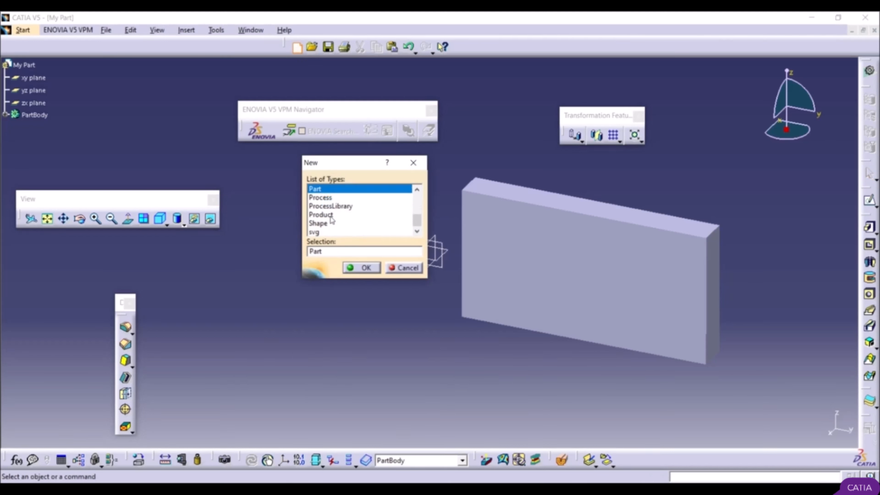
click(364, 269)
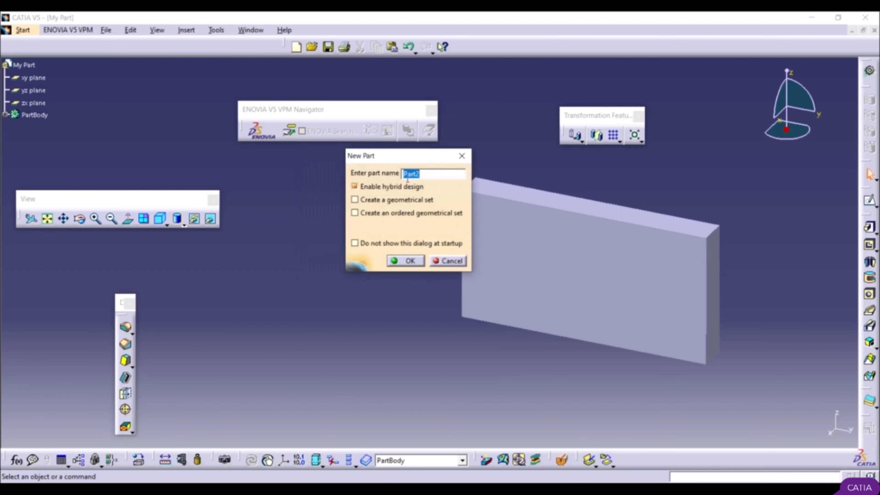
click(409, 260)
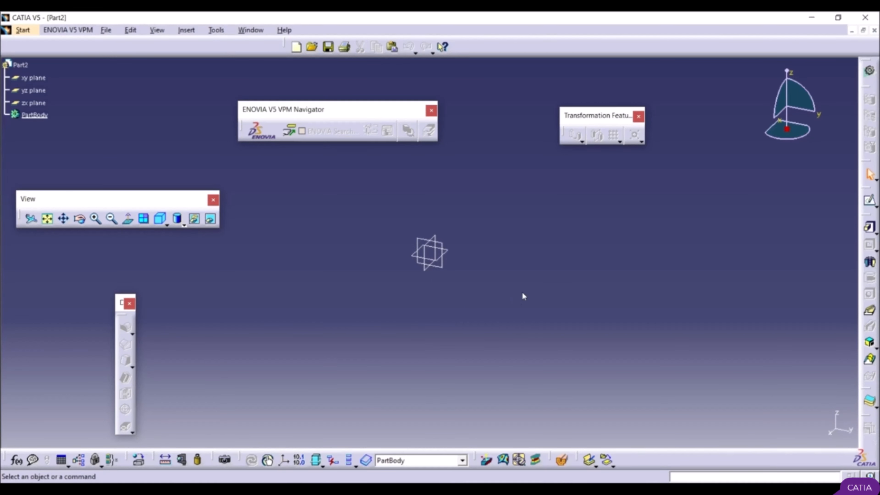
click(874, 31)
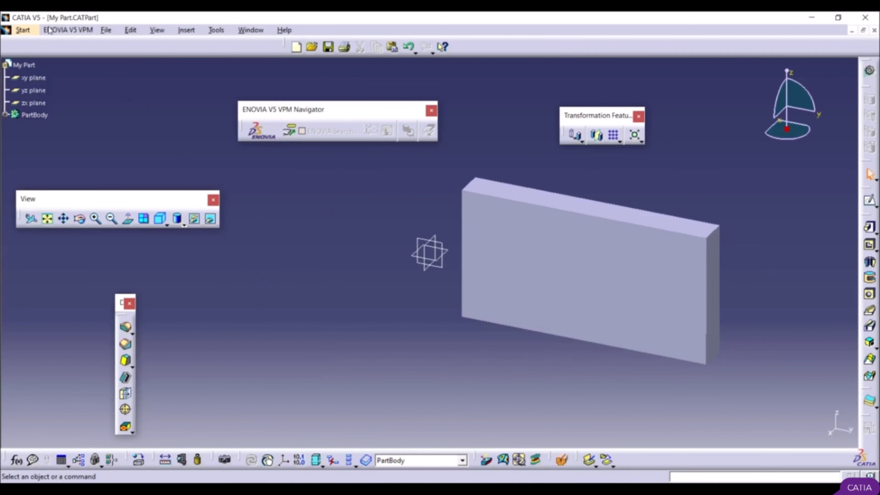
click(33, 34)
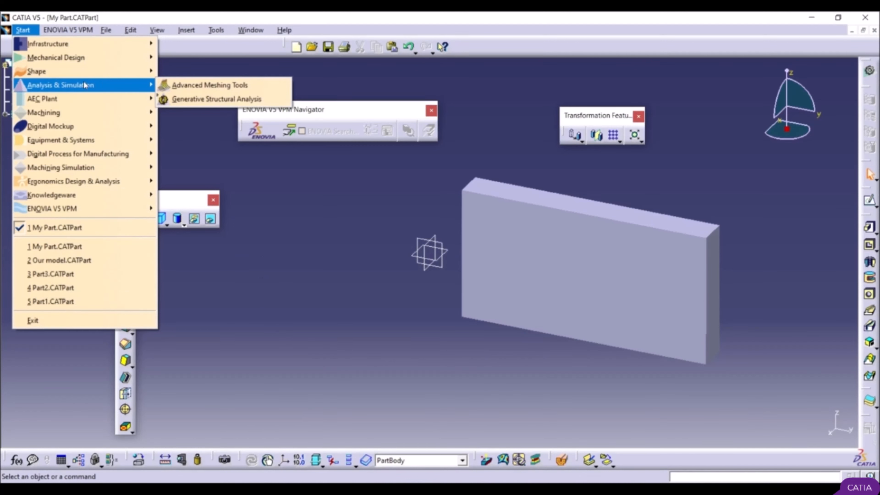
mouse_move(107, 31)
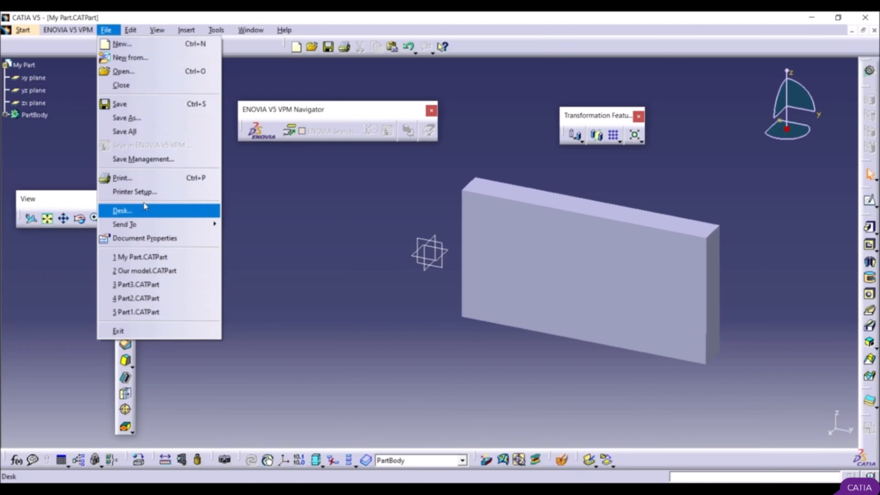
mouse_move(134, 32)
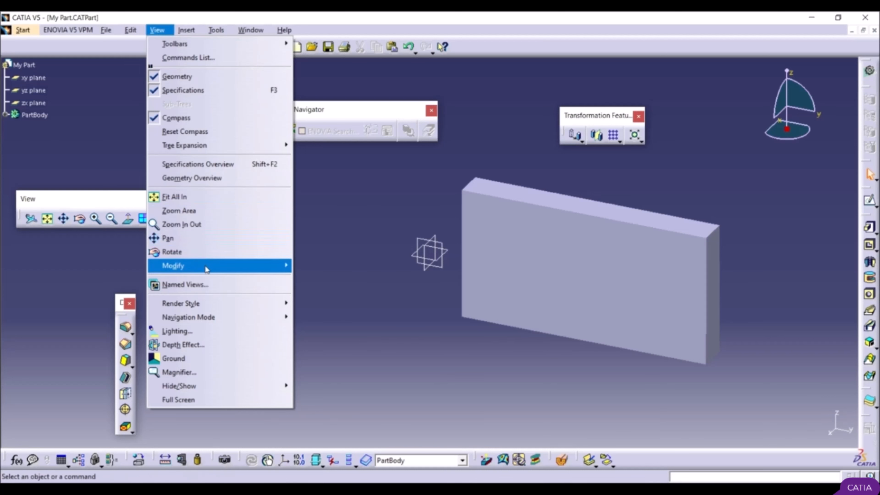
mouse_move(209, 306)
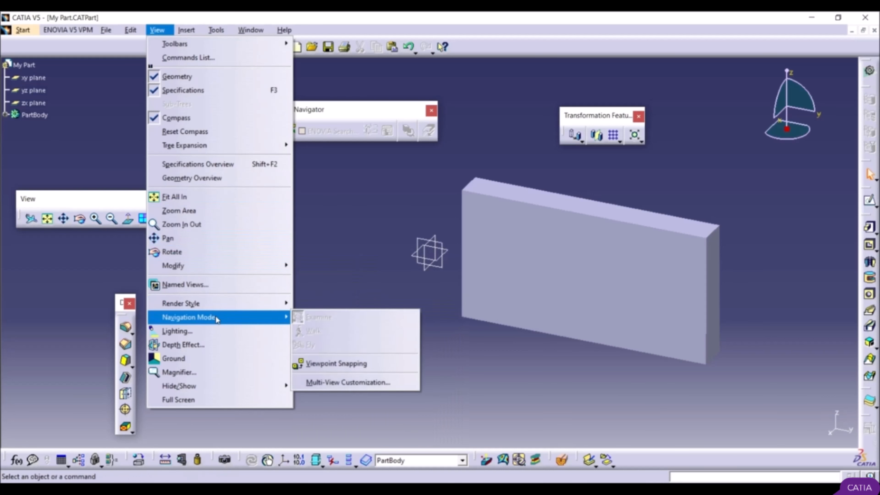
mouse_move(188, 33)
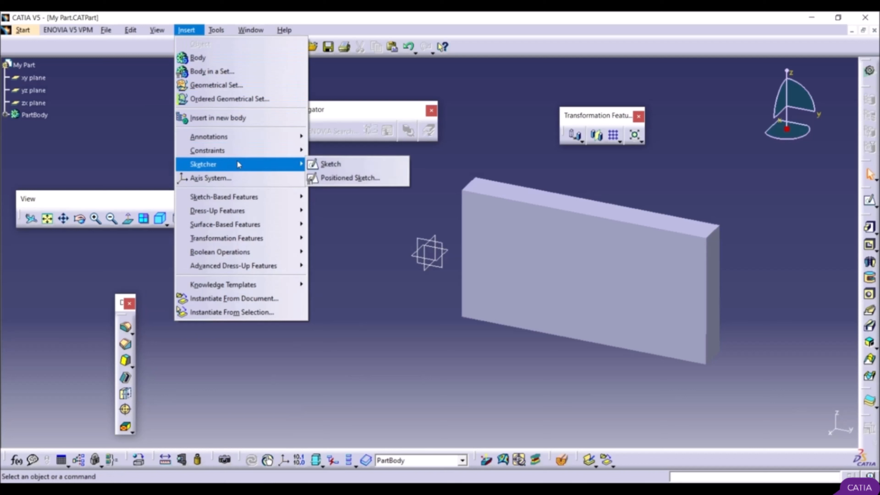
mouse_move(240, 198)
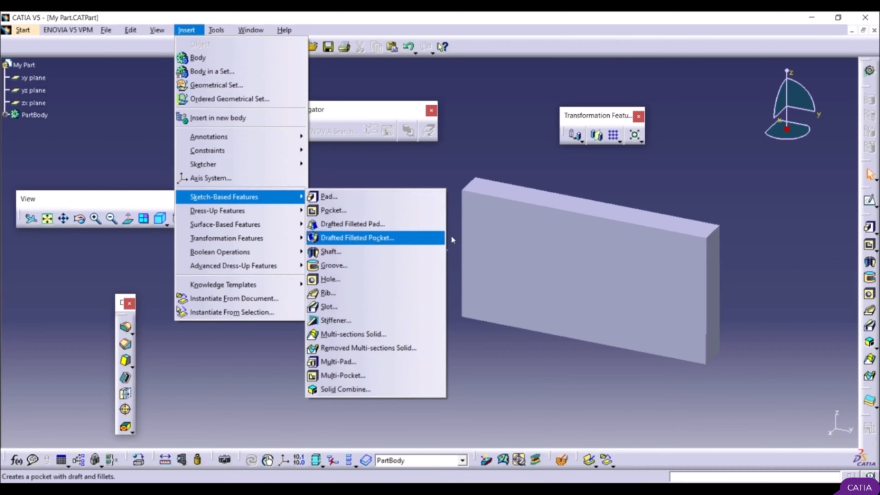
mouse_move(215, 33)
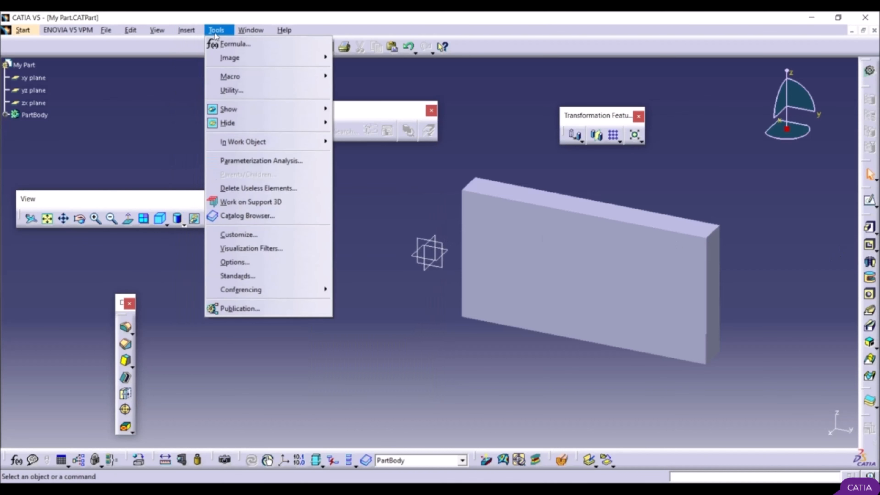
mouse_move(248, 32)
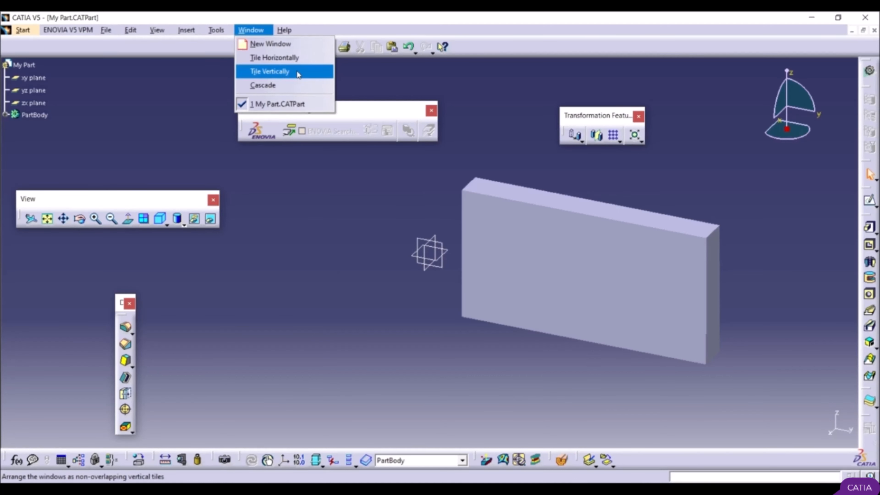
mouse_move(285, 30)
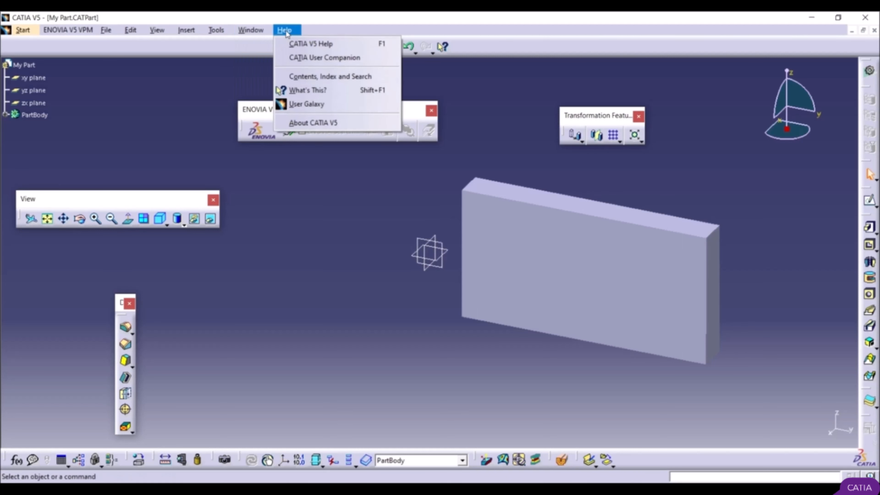
click(328, 22)
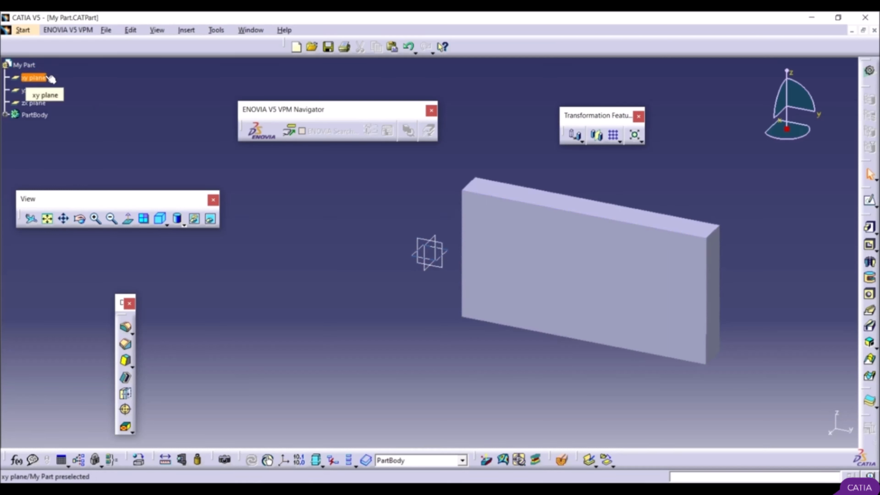
Step: Highlight the xy, yz and zx planes one after another from the specification tree to identify them in the model
click(39, 77)
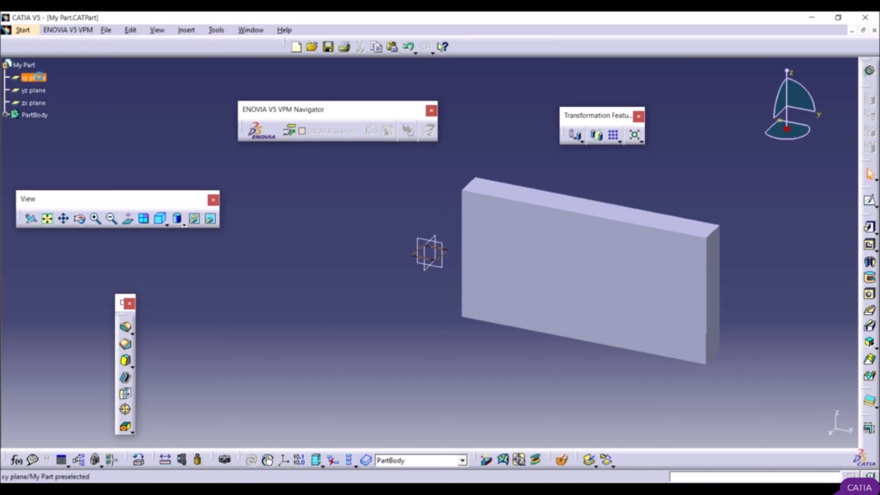
ctrl+click(415, 249)
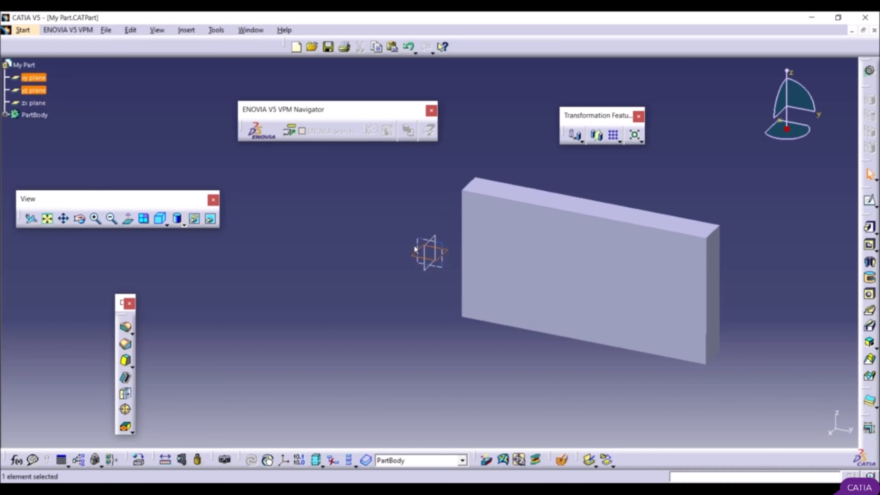
click(41, 91)
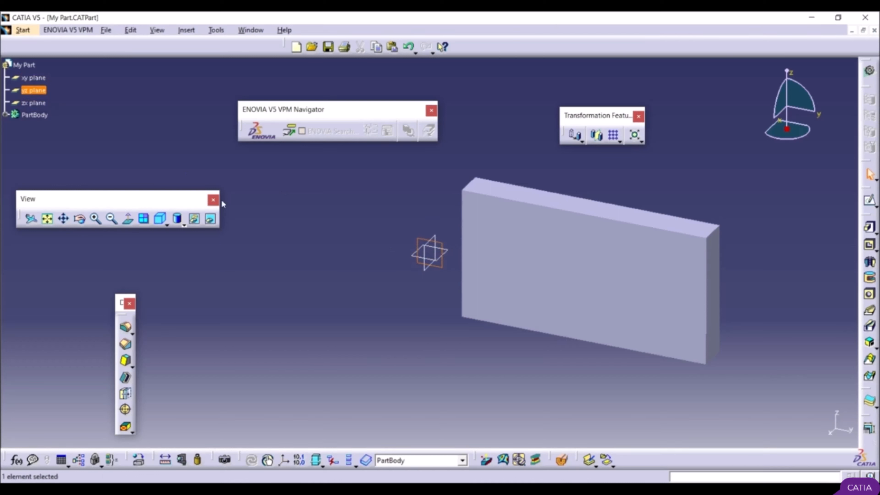
click(35, 102)
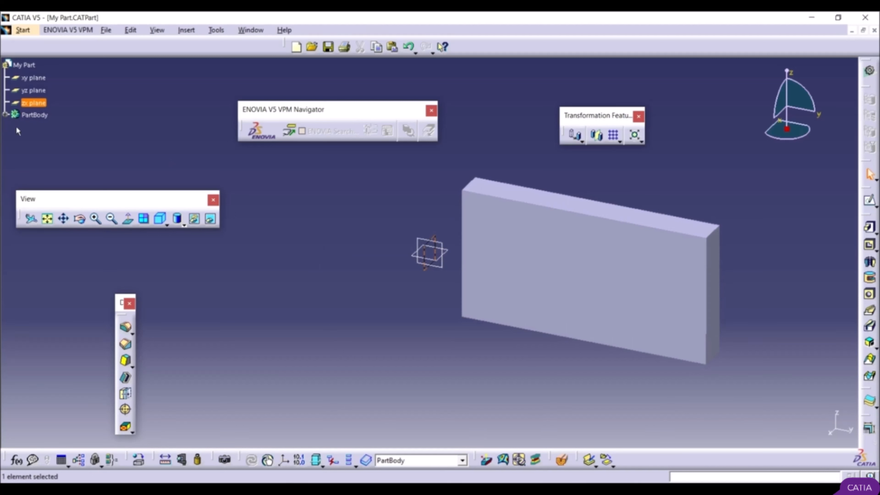
Step: Expand PartBody down to the sketch's AbsoluteAxis, Geometry and Constraints entries, moving the View toolbar clear of the specification tree
click(5, 115)
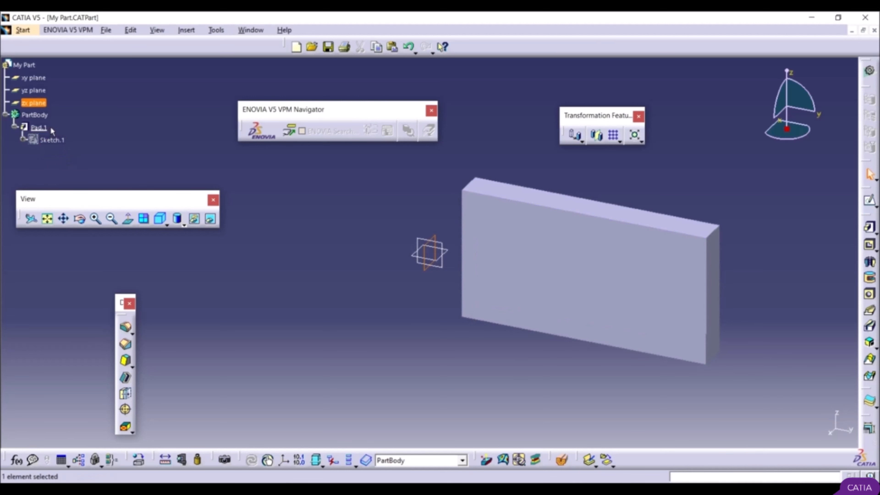
click(24, 140)
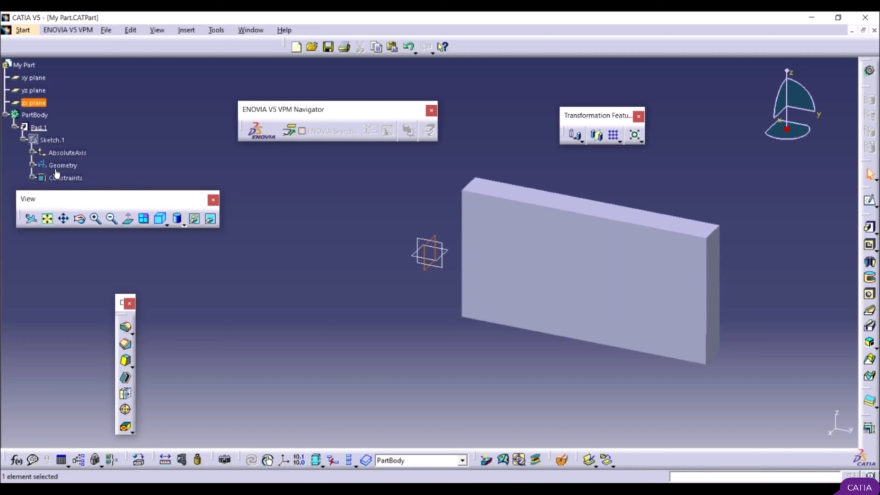
click(32, 153)
drag(99, 196, 288, 245)
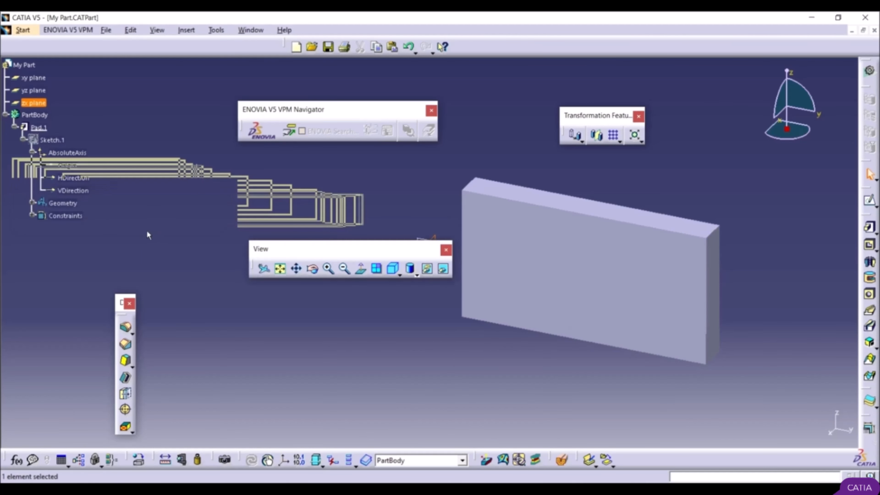
click(71, 166)
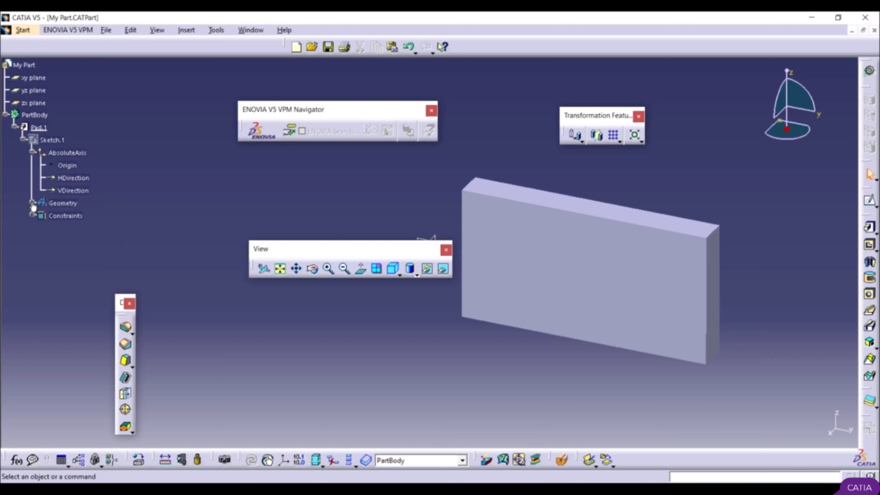
click(32, 204)
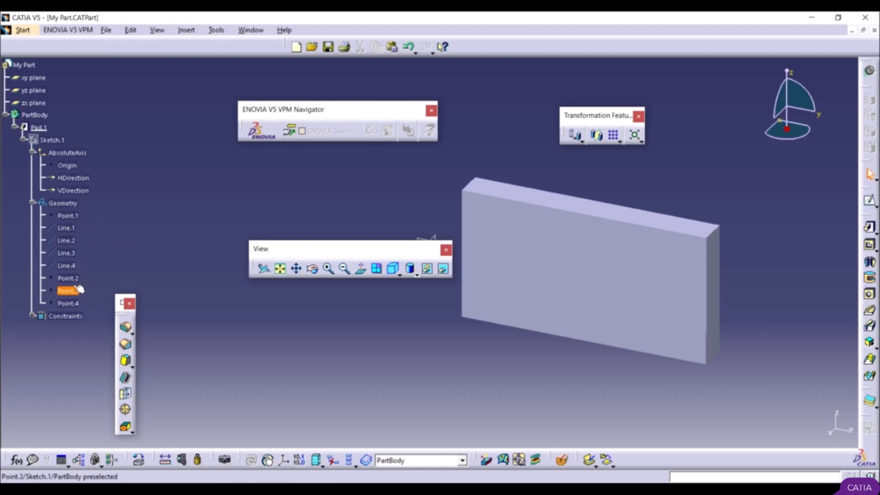
click(31, 315)
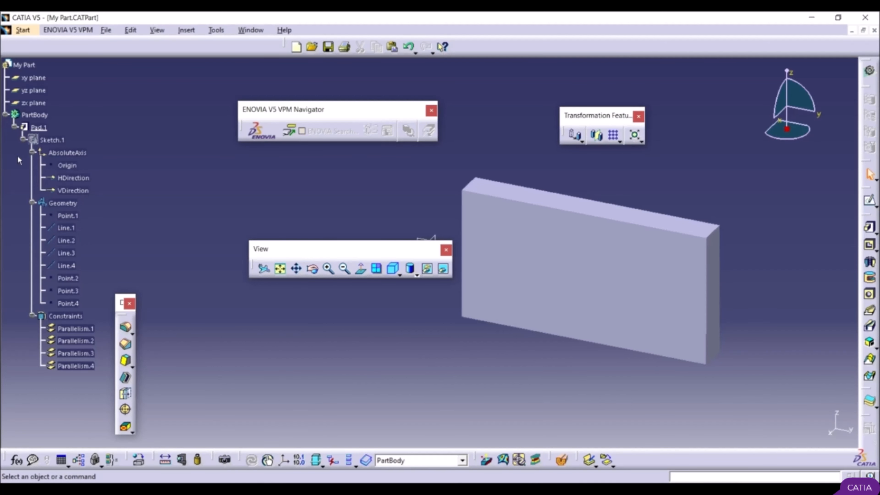
Step: Switch control from the model to the specification tree and back, and collapse the PartBody branch
click(31, 171)
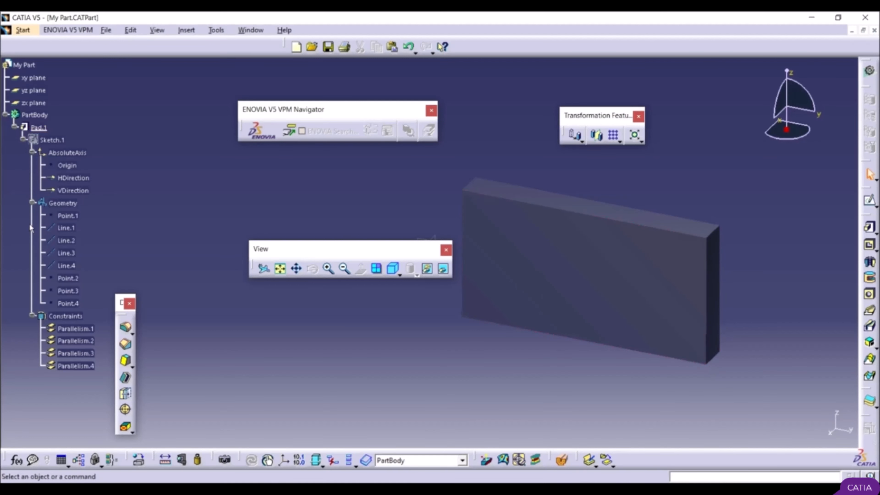
click(33, 229)
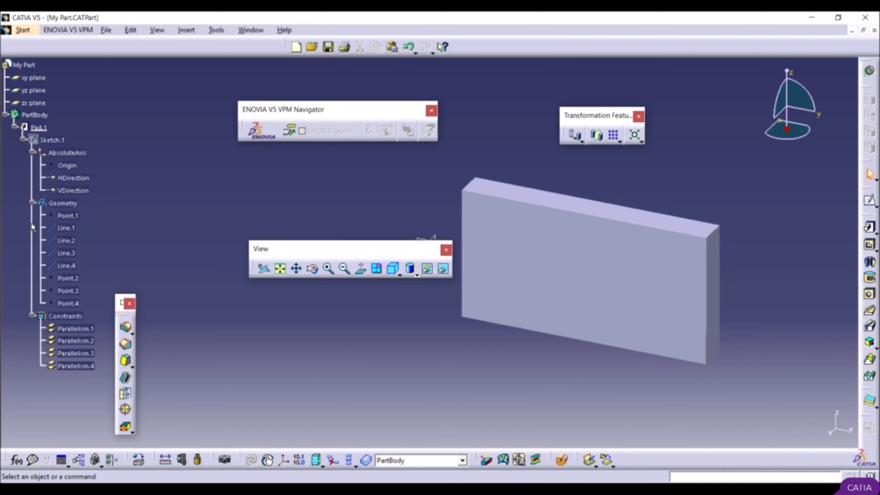
click(6, 115)
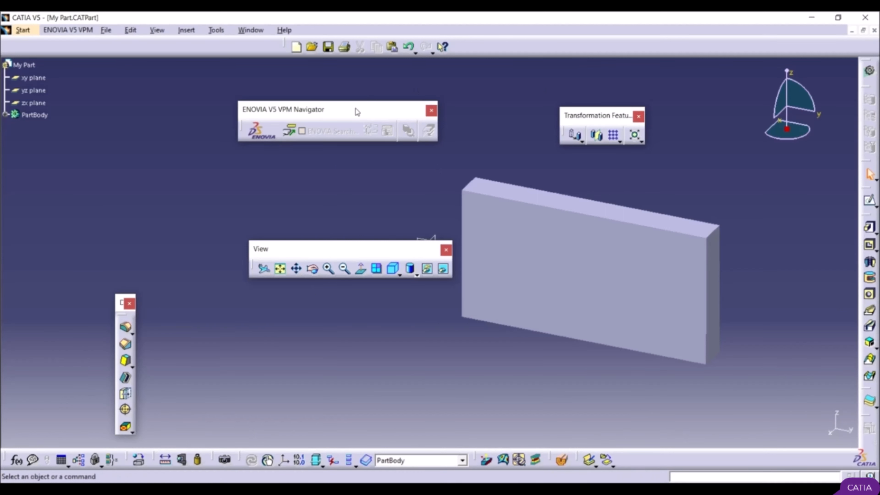
Step: Reposition the ENOVIA V5 VPM Navigator toolbar, and round the pad's upper front edge with a 5 mm edge fillet, expanding PartBody to show it
mouse_move(357, 111)
mouse_down()
mouse_move(302, 99)
mouse_move(257, 121)
mouse_move(312, 143)
mouse_move(305, 173)
mouse_move(331, 189)
mouse_move(239, 144)
mouse_up()
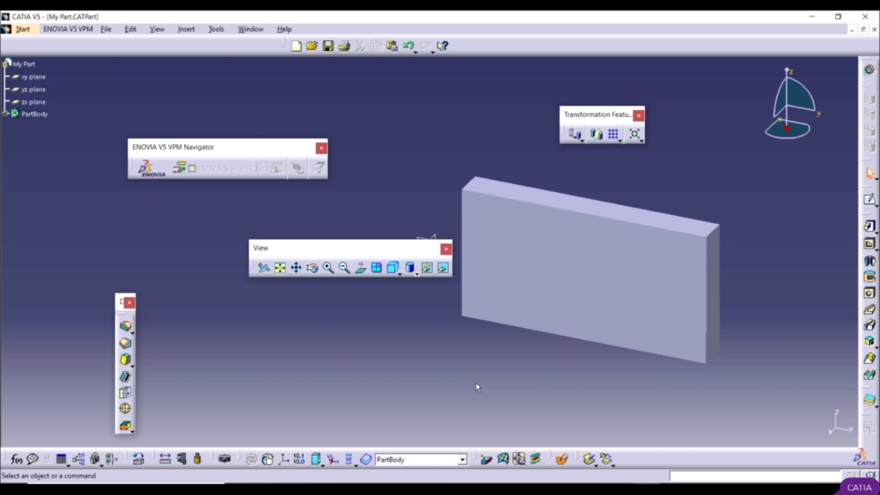
click(127, 328)
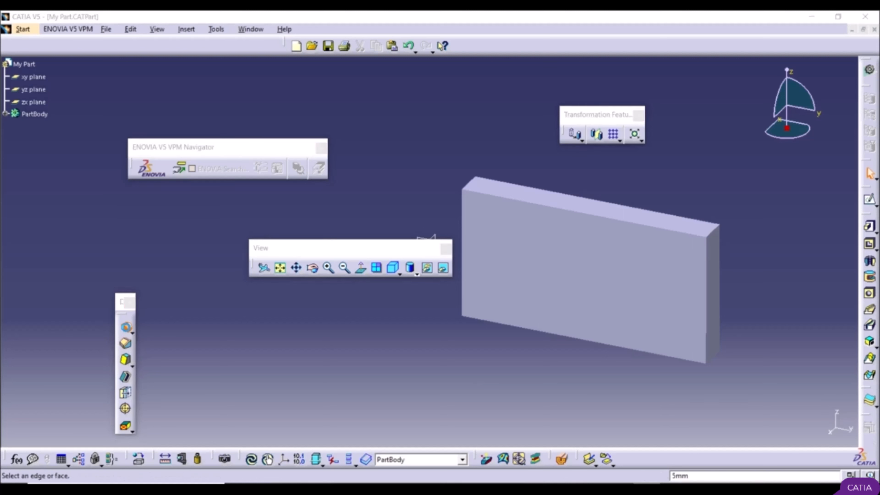
click(542, 207)
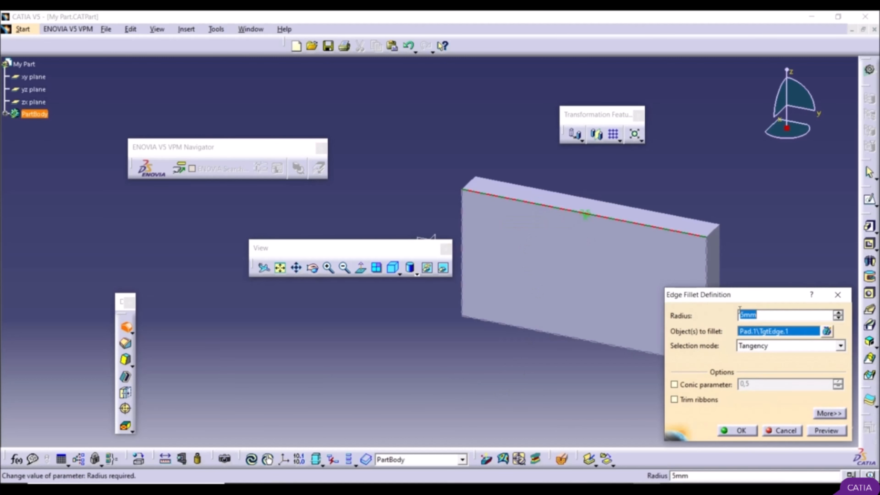
click(739, 430)
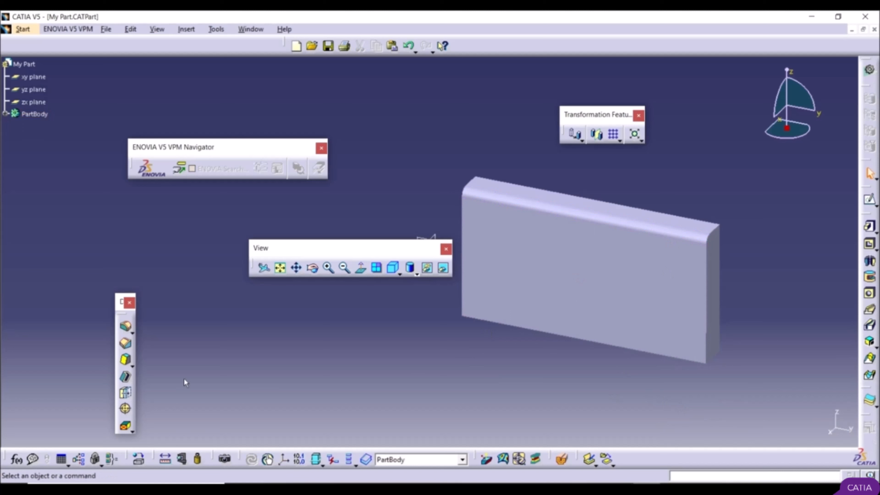
click(6, 114)
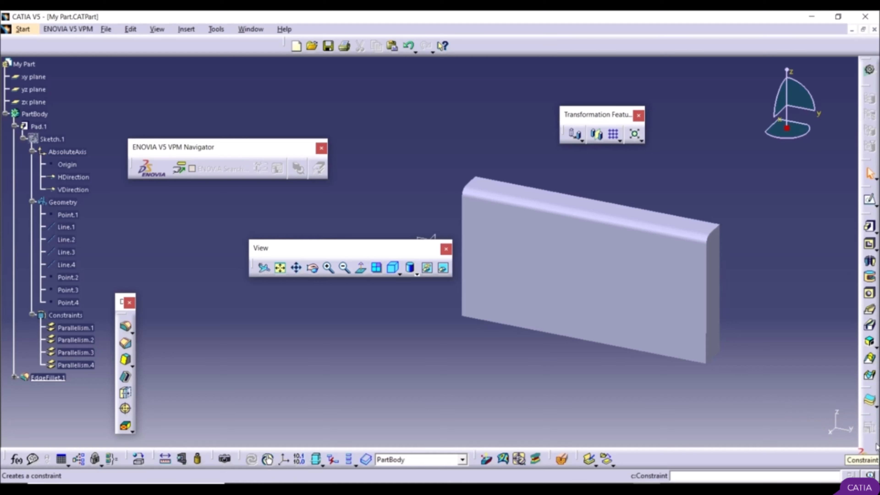
Step: Pull the hidden Constraints, Annotations, Reference Elements and one further docked toolbar out as floating toolbars below the model
drag(877, 447, 312, 420)
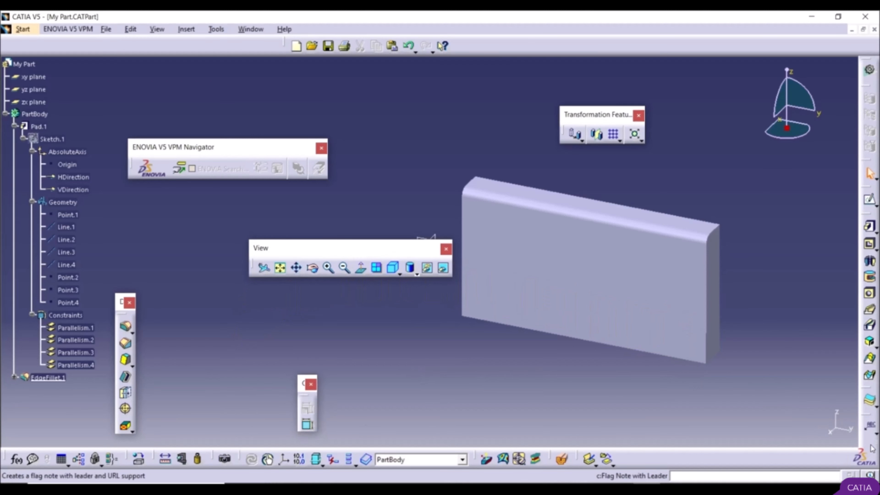
mouse_move(878, 447)
mouse_down()
mouse_move(754, 418)
mouse_move(486, 378)
mouse_move(468, 404)
mouse_up()
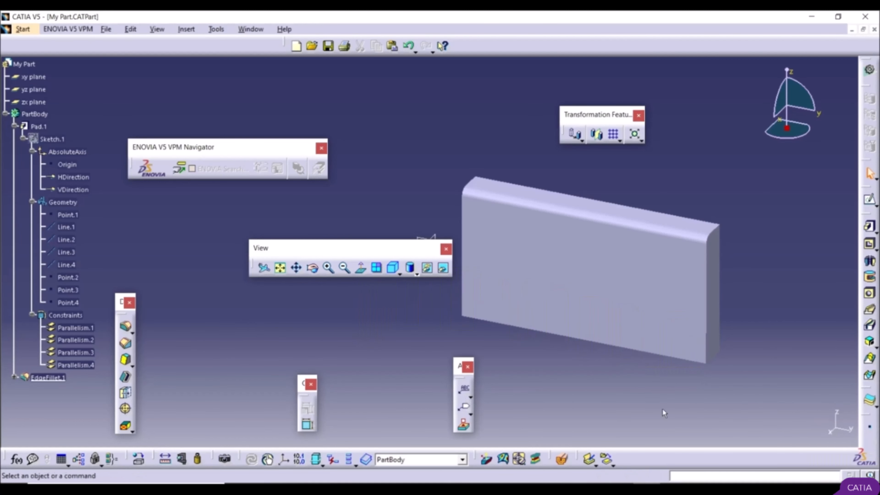
drag(877, 446, 660, 441)
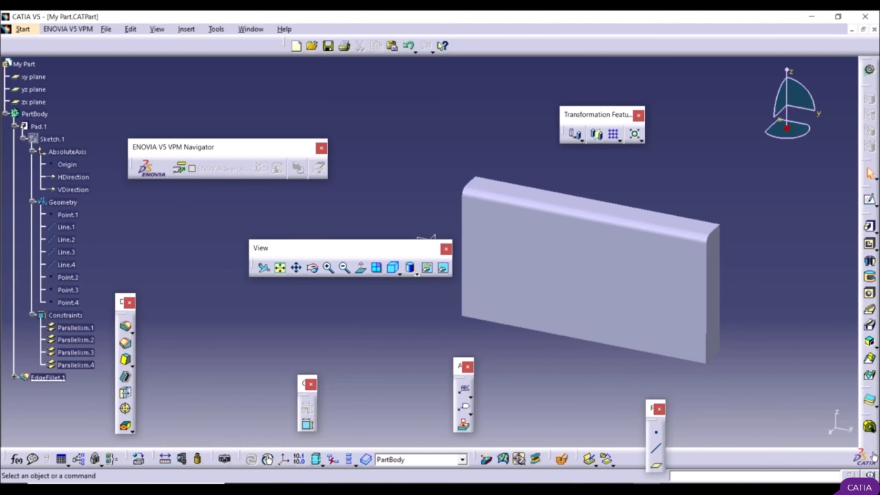
drag(875, 447, 405, 395)
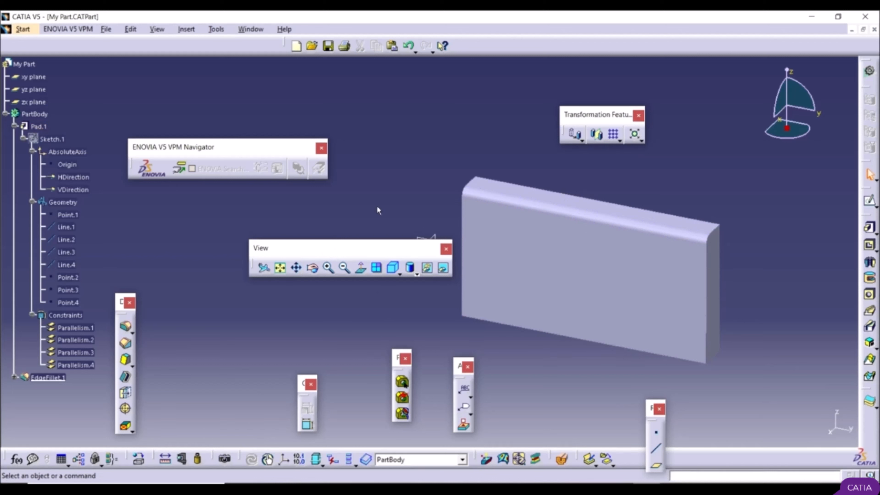
Step: Dock the View toolbar beside the standard file tools, and float the Dress-Up Features toolbar horizontally near the origin planes
drag(344, 250, 603, 44)
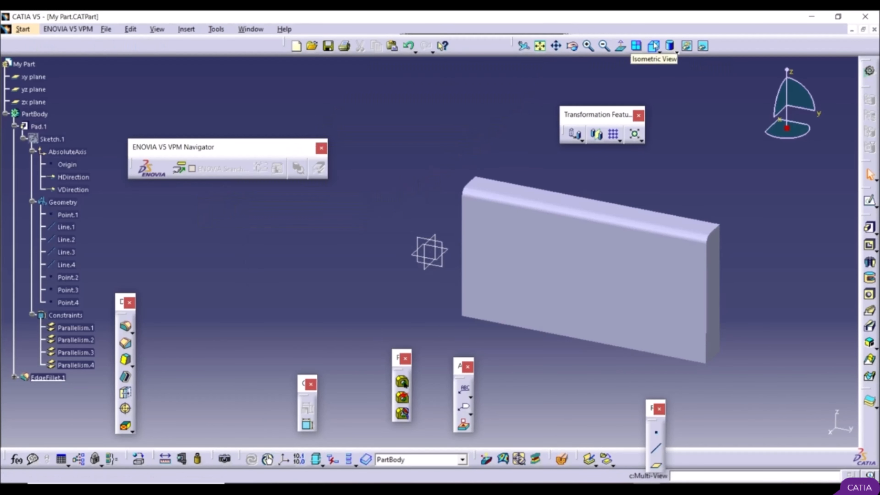
drag(115, 373, 195, 354)
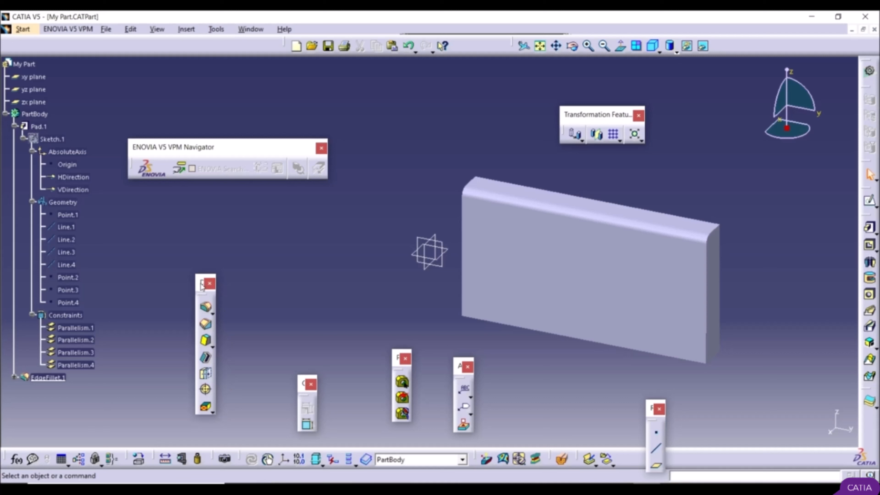
drag(202, 285, 291, 267)
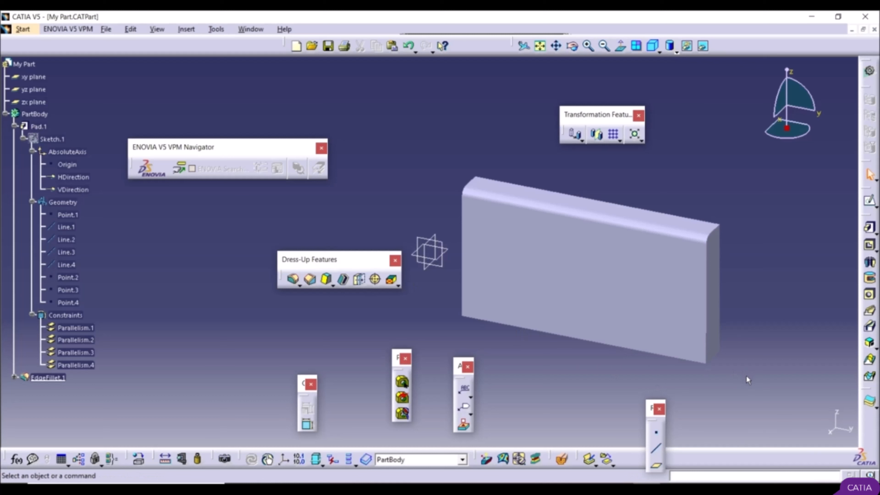
Step: Restore the default position of all toolbars through the Customize dialog, confirm the restoration, and close the dialog
right_click(758, 458)
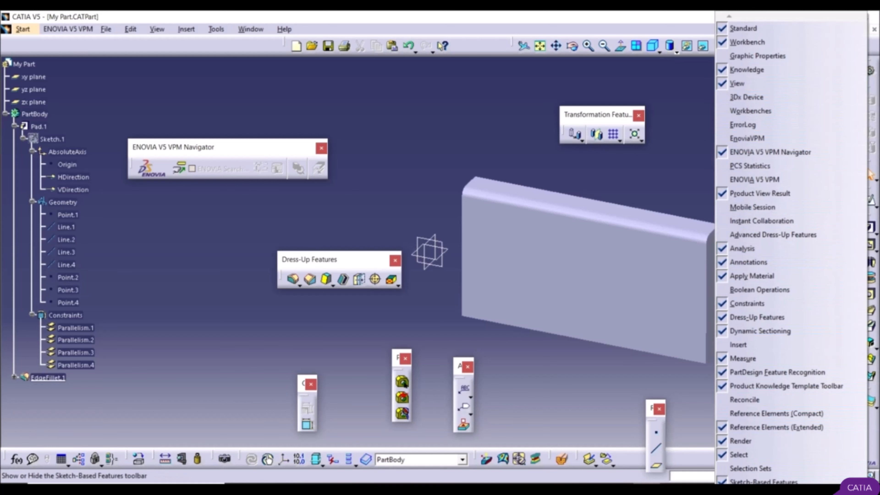
scroll(780, 250, down, 8)
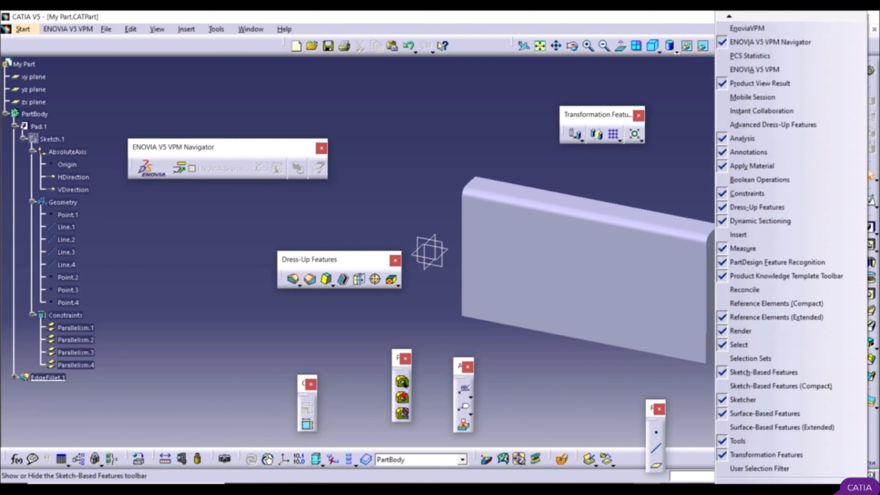
scroll(737, 460, down, 2)
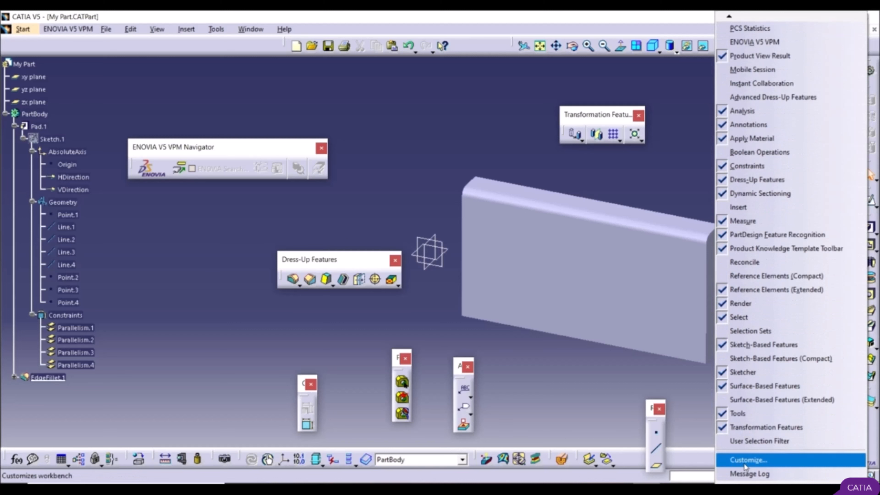
click(760, 462)
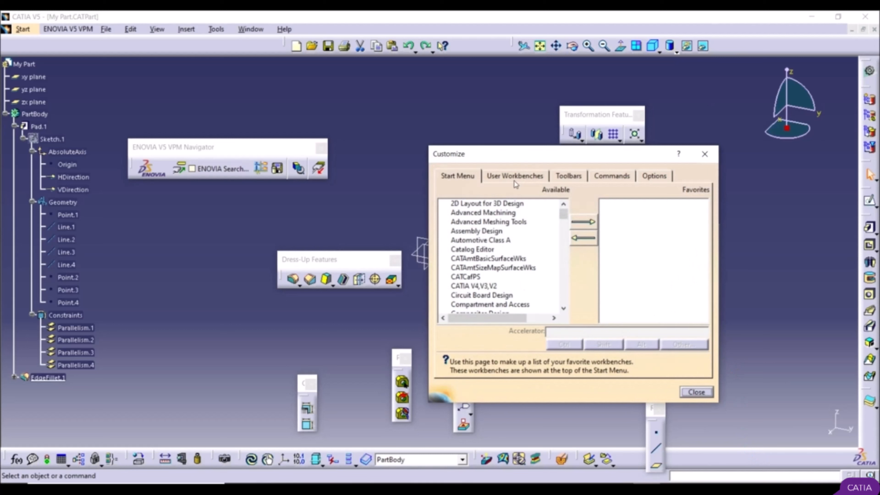
click(576, 178)
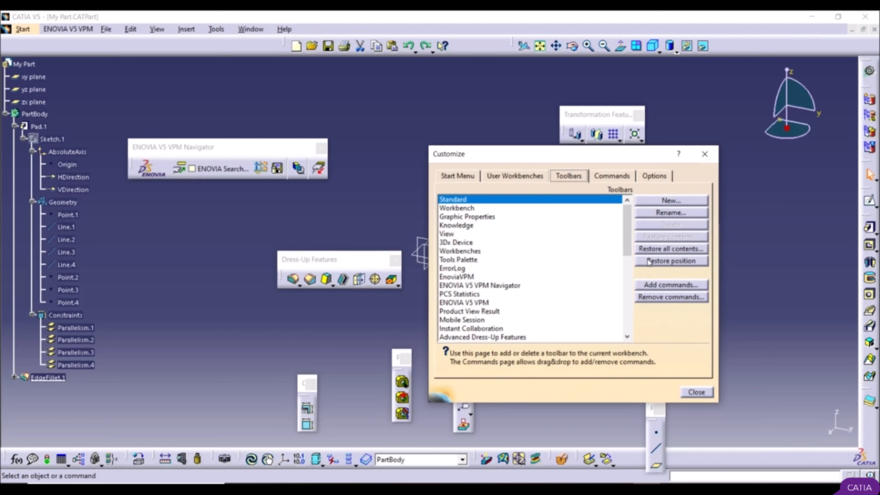
click(660, 261)
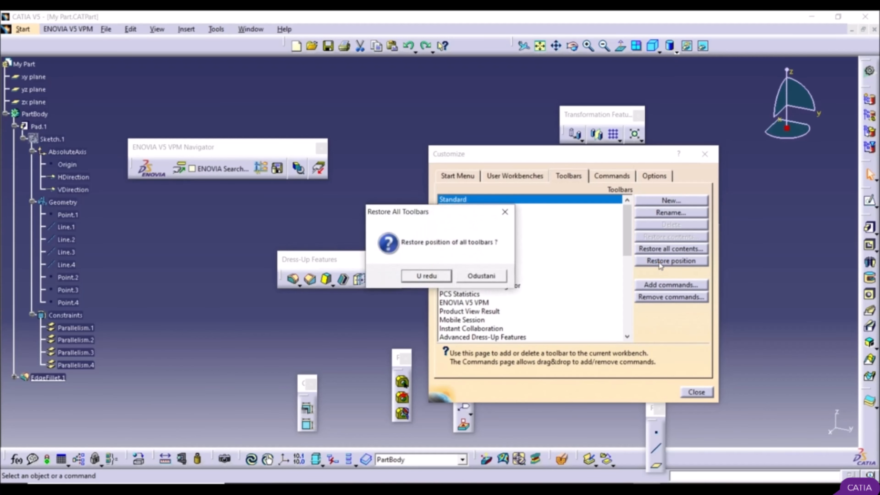
click(443, 277)
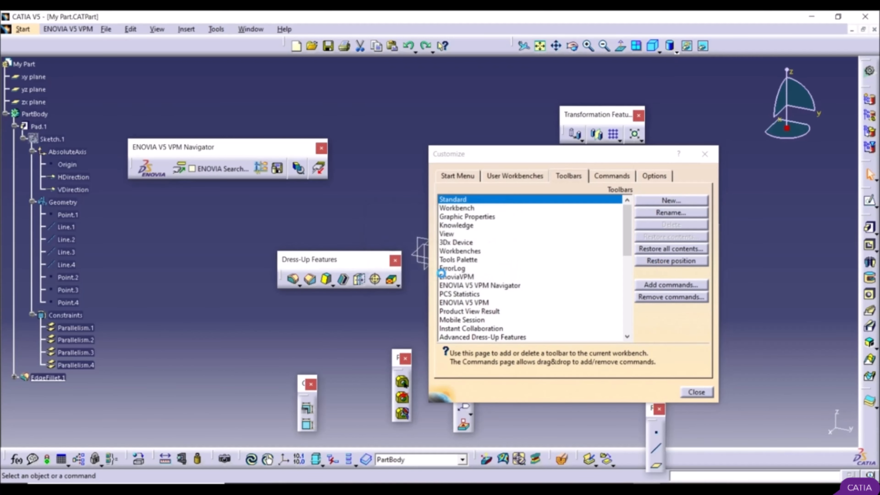
click(705, 153)
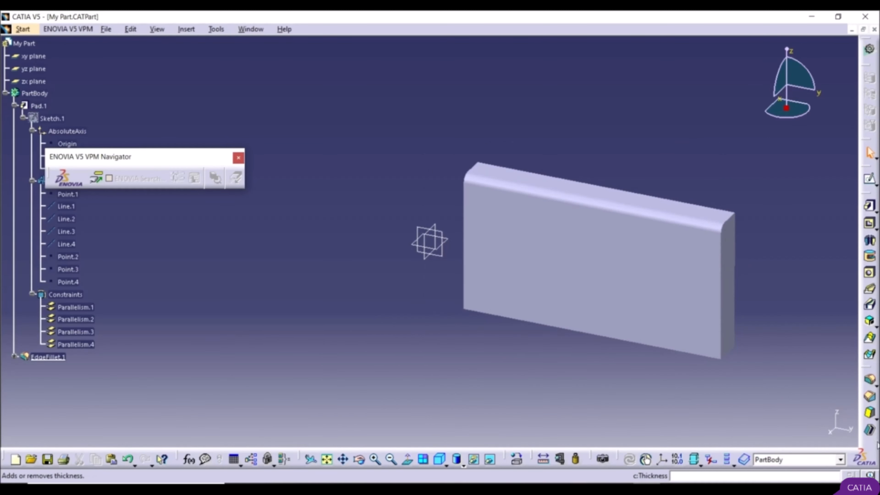
Step: Float the Dress-Up Features and Sketch-Based Features toolbars in the empty space between the specification tree and the model
drag(878, 446, 342, 380)
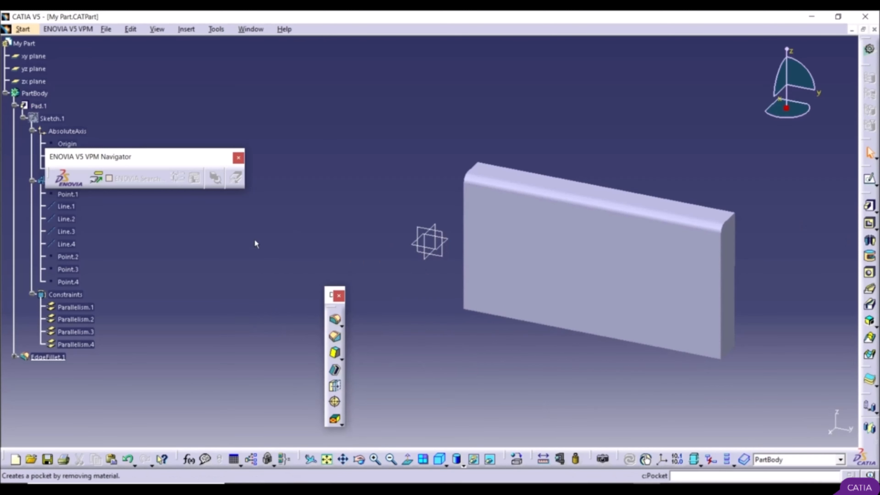
drag(869, 193, 227, 258)
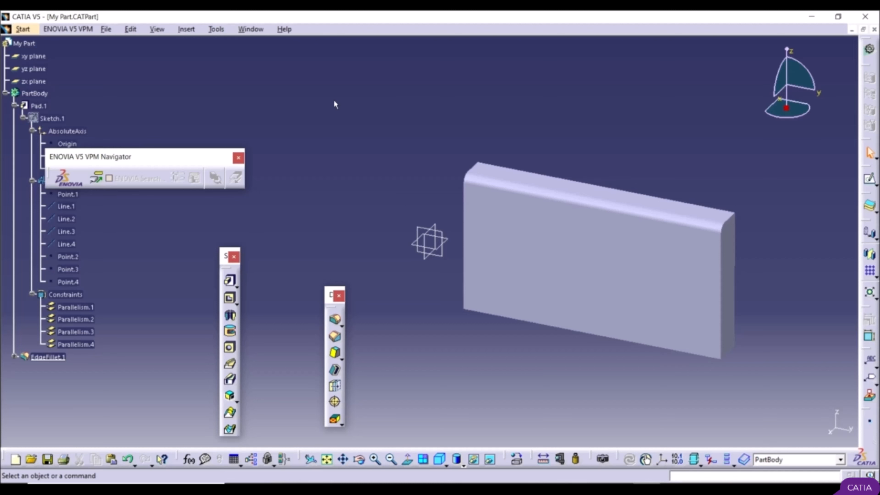
Step: Set the graduated background colour to black in the display visualization options and apply it
click(215, 29)
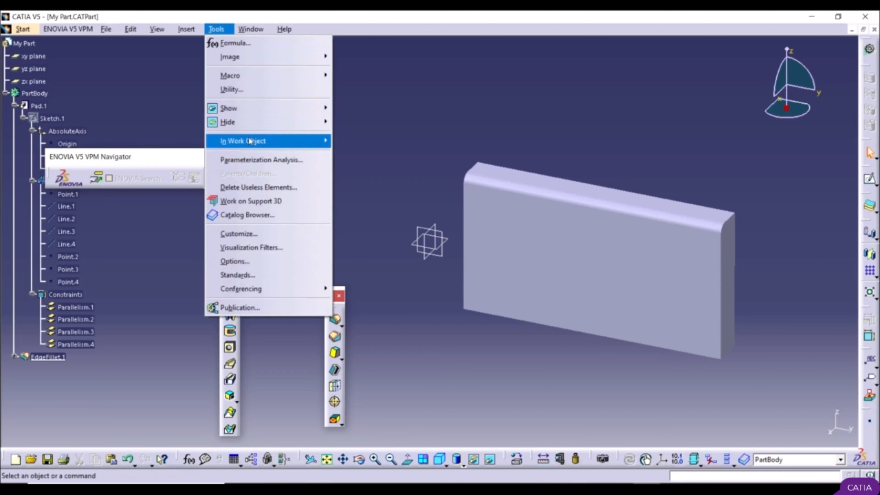
click(247, 262)
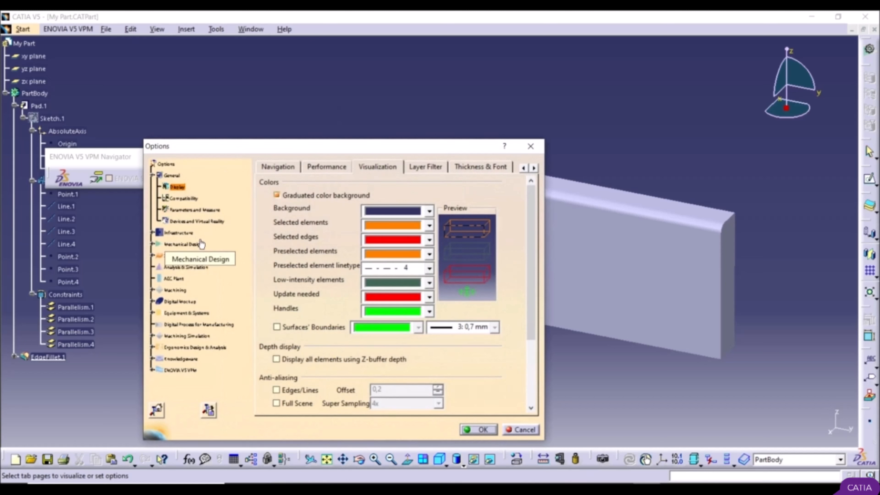
click(284, 166)
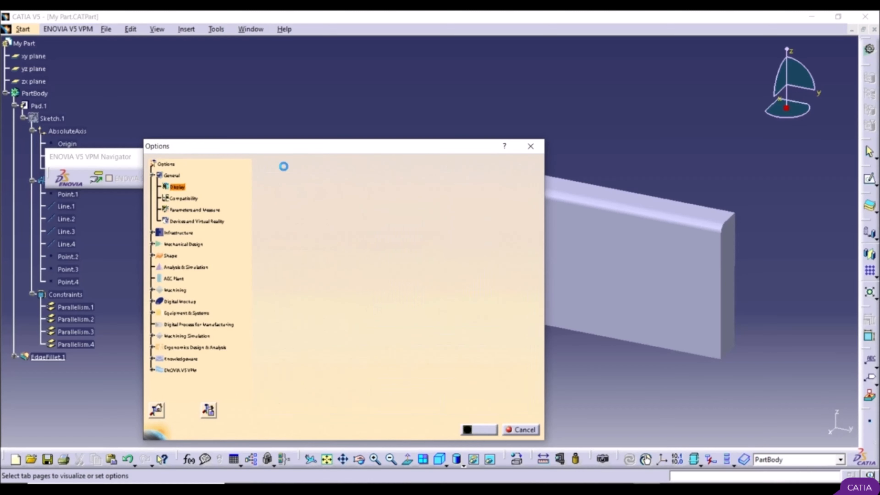
click(379, 167)
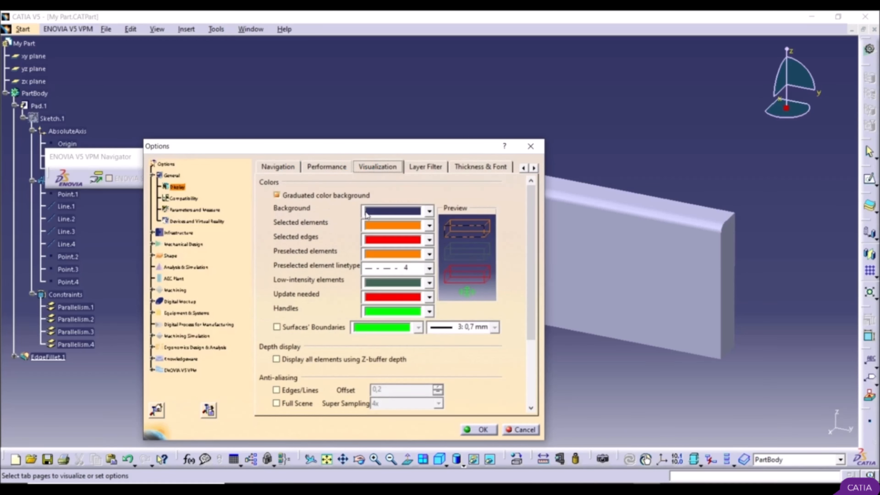
click(380, 214)
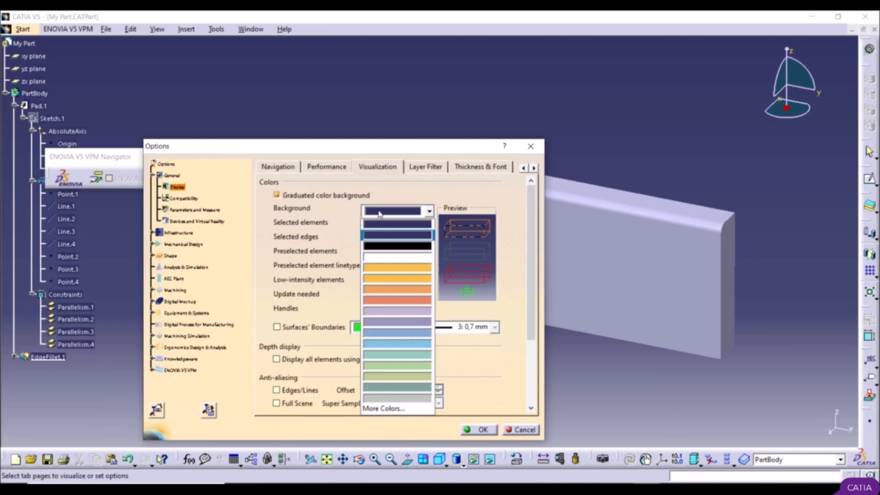
click(391, 247)
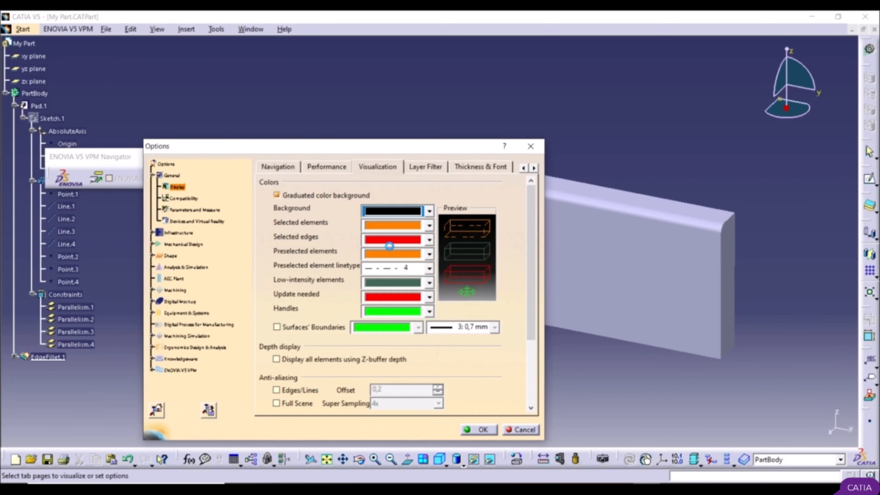
click(472, 429)
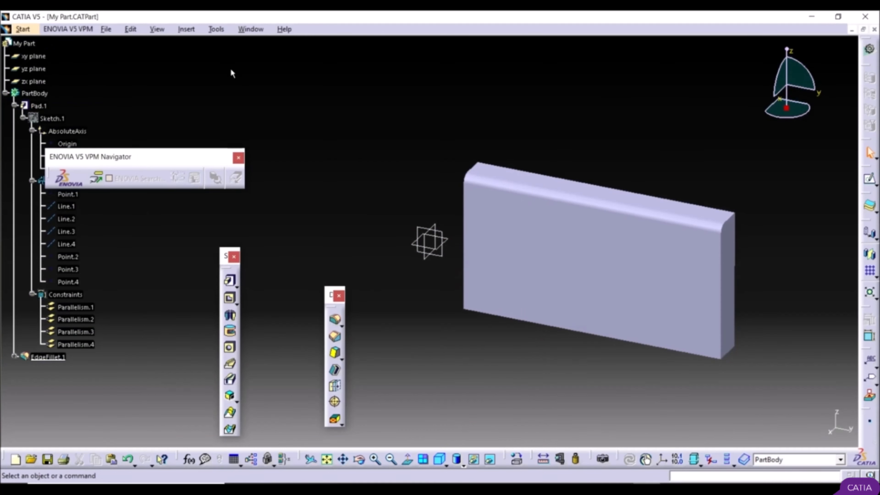
Step: Set the background colour back to the default blue grey in the visualization options, and save the part
click(215, 31)
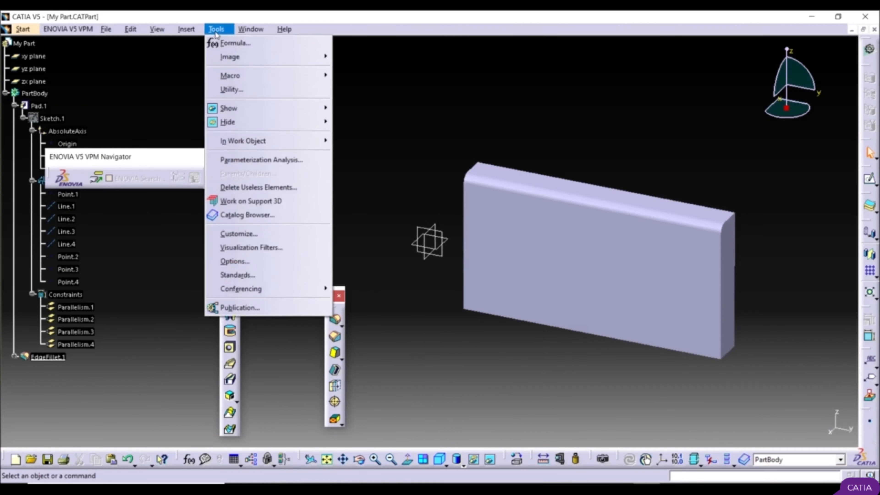
click(265, 262)
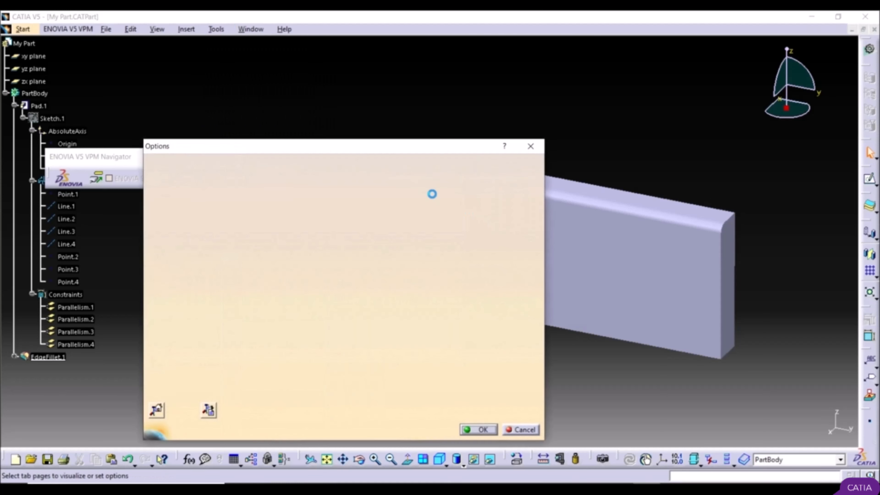
click(404, 211)
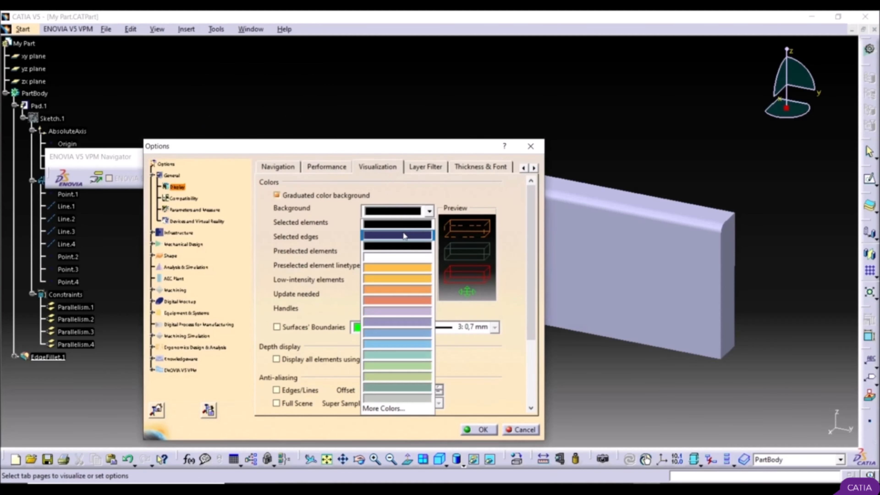
click(403, 235)
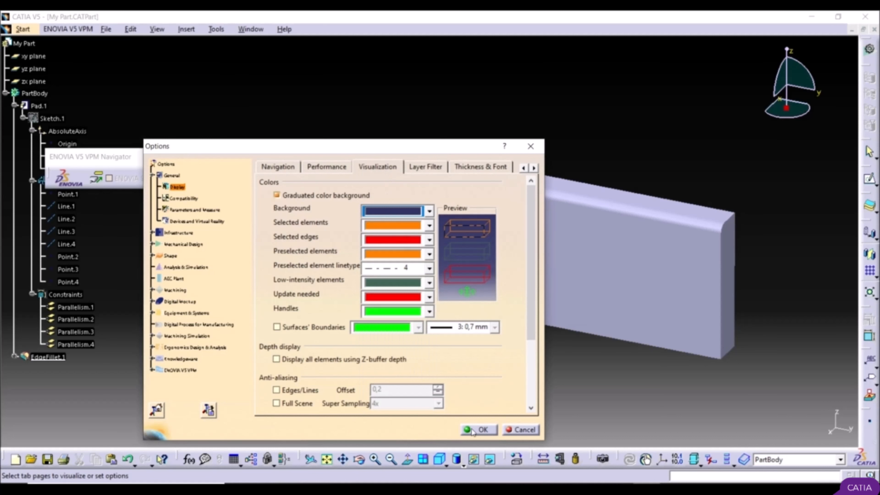
click(481, 430)
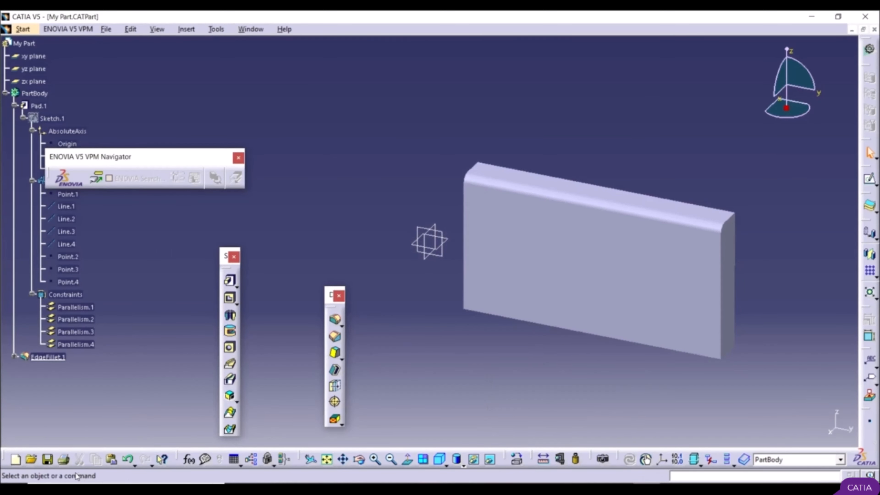
key(ctrl+s)
Step: Round the pad's left front vertical edge with a 5 mm edge fillet, using tangency selection
click(336, 320)
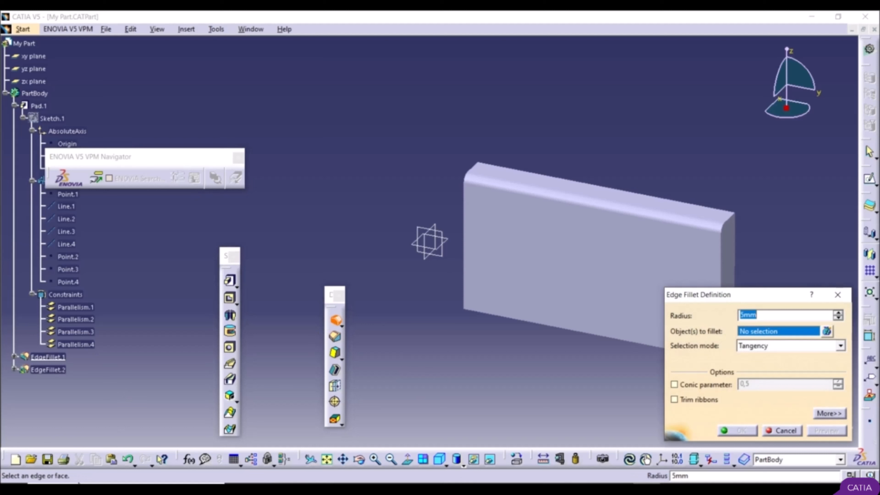
click(468, 257)
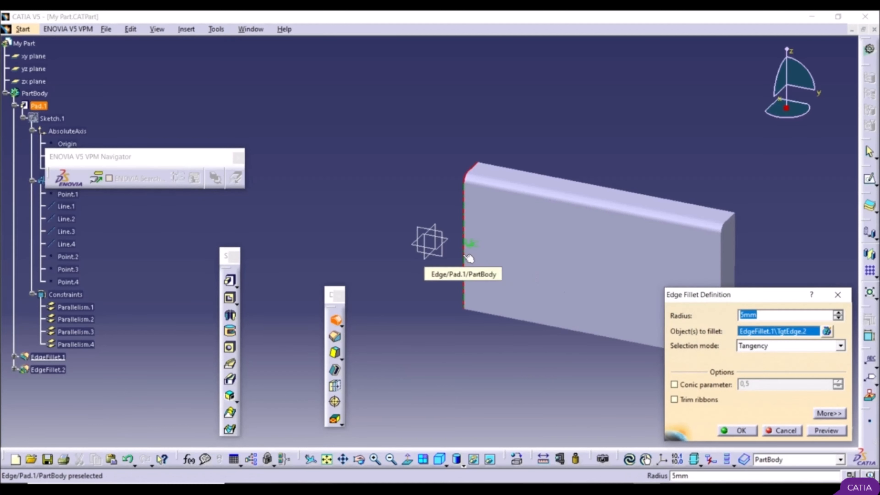
click(737, 430)
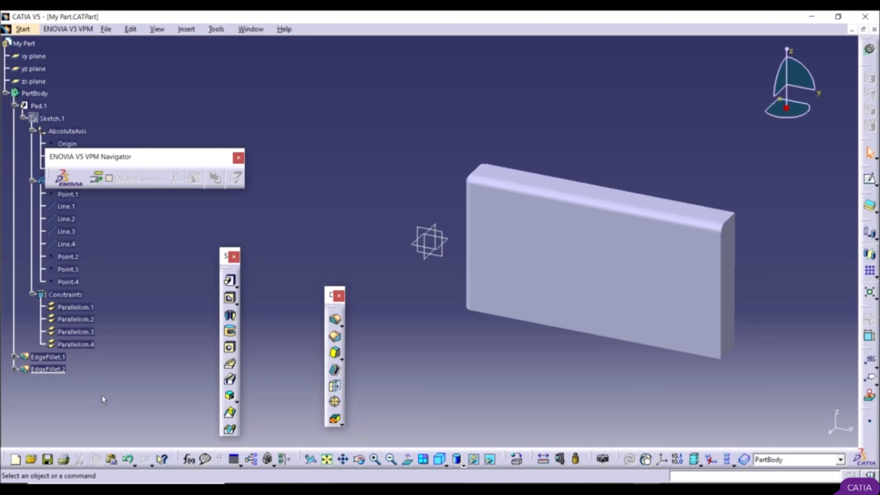
Step: Chamfer the pad's right rear vertical edge with a length of 5 mm and an angle of 45 degrees
click(335, 338)
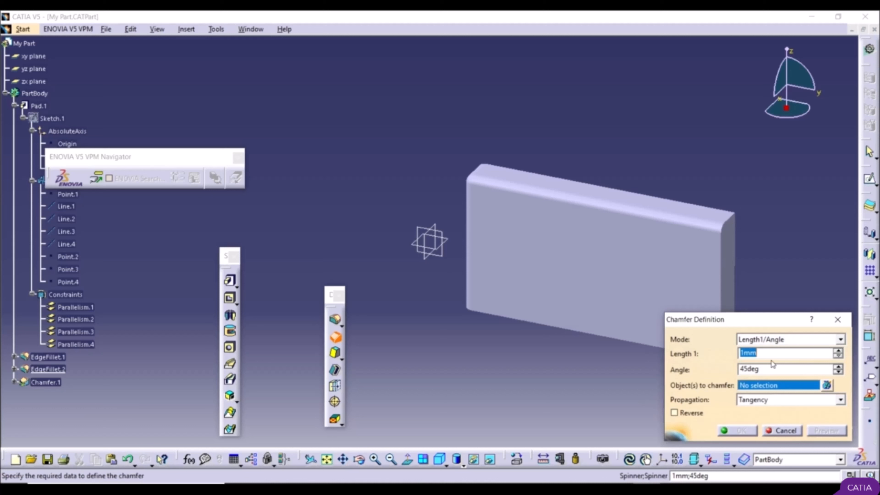
text(5)
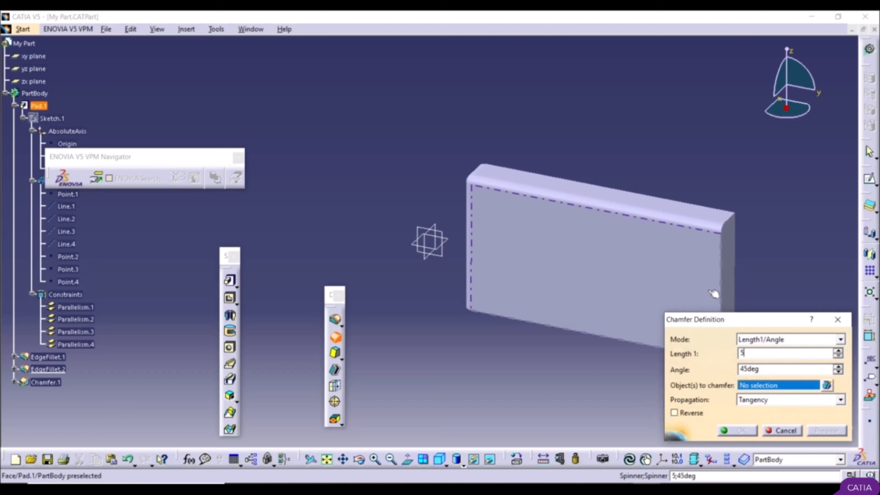
click(765, 371)
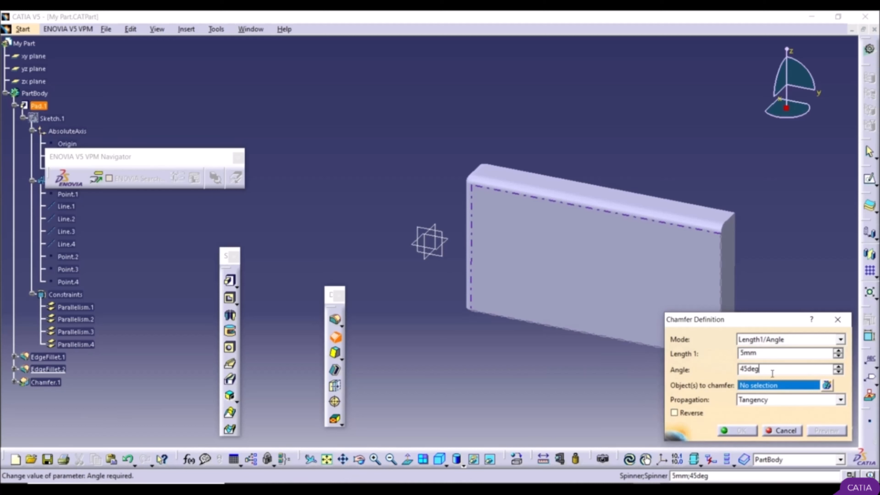
click(740, 262)
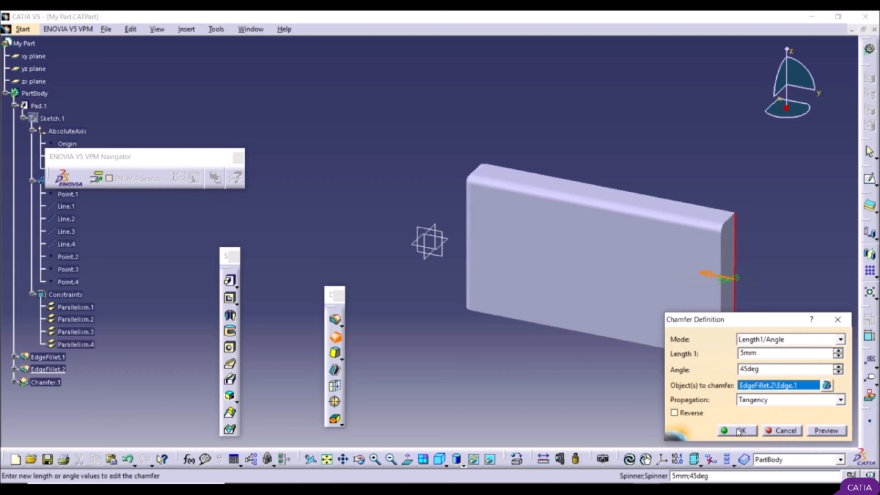
click(739, 431)
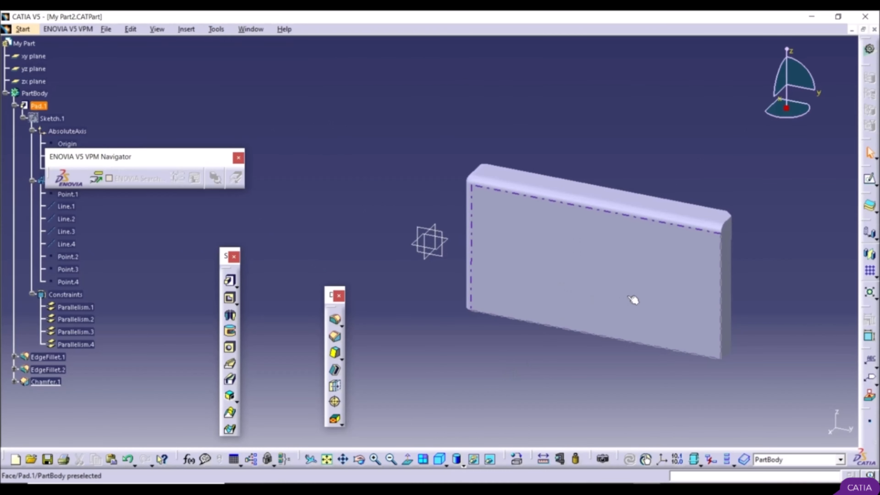
Step: Edit the pad's definition and set its length to 40 mm, moving the dialog and the ENOVIA toolbar clear of the tree
double_click(594, 278)
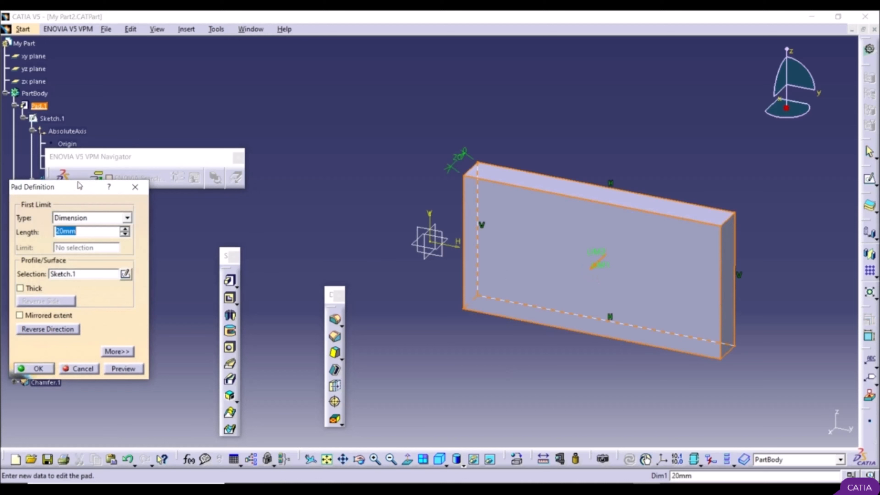
drag(80, 186, 359, 95)
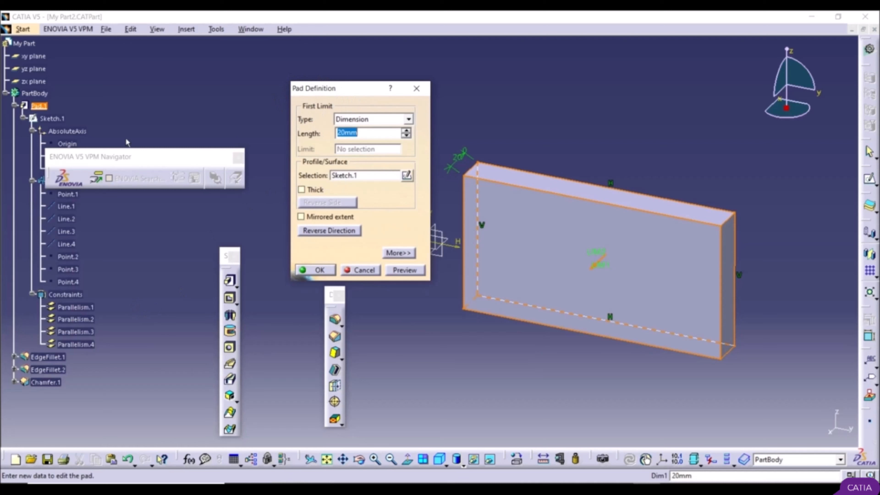
drag(144, 157, 188, 104)
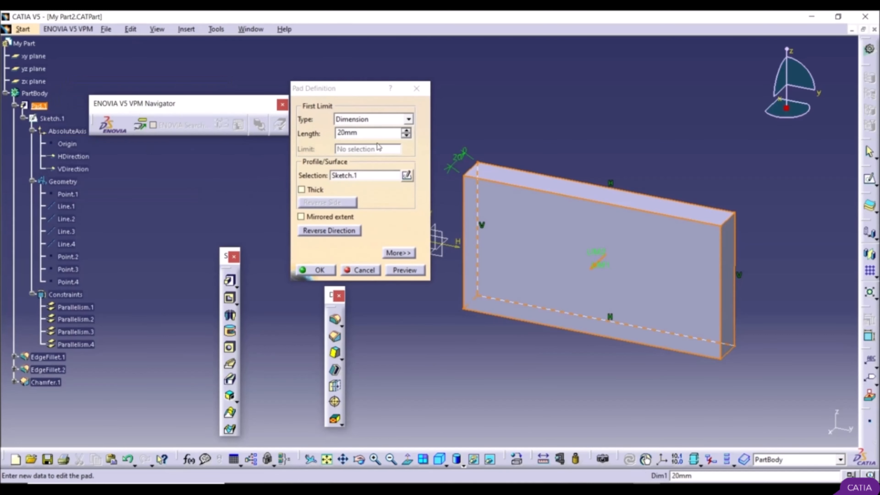
double_click(354, 133)
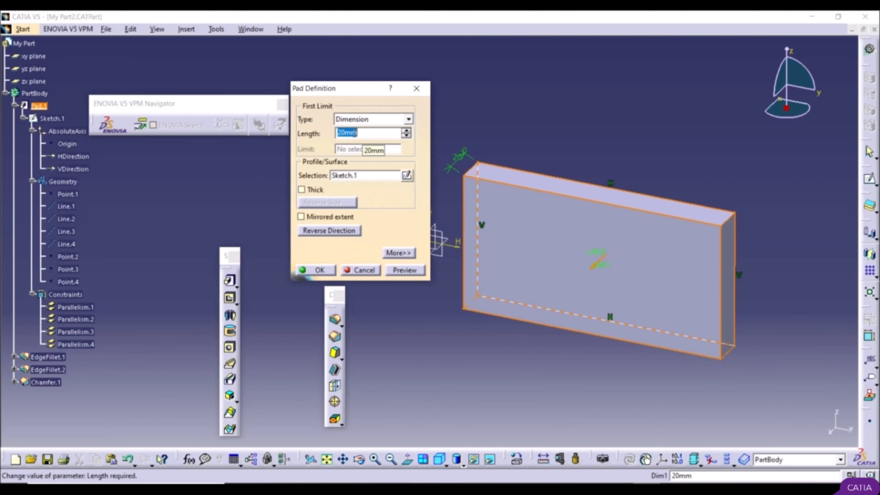
text(40)
key(Return)
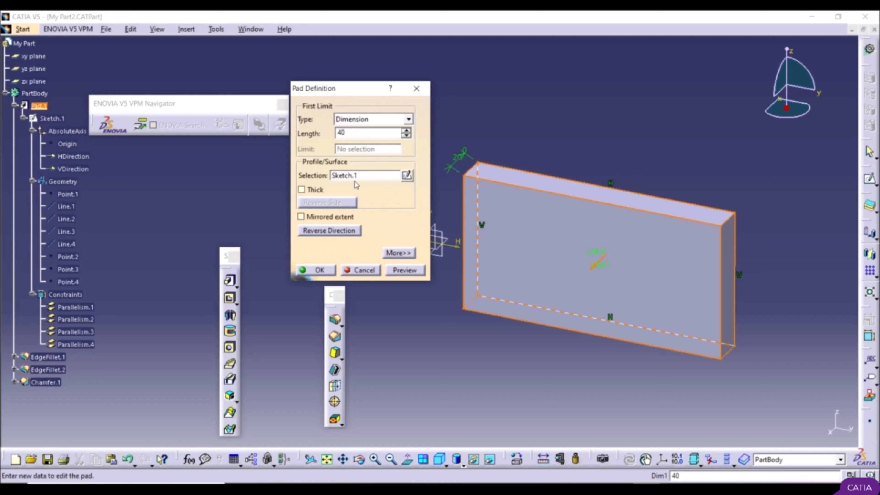
click(324, 267)
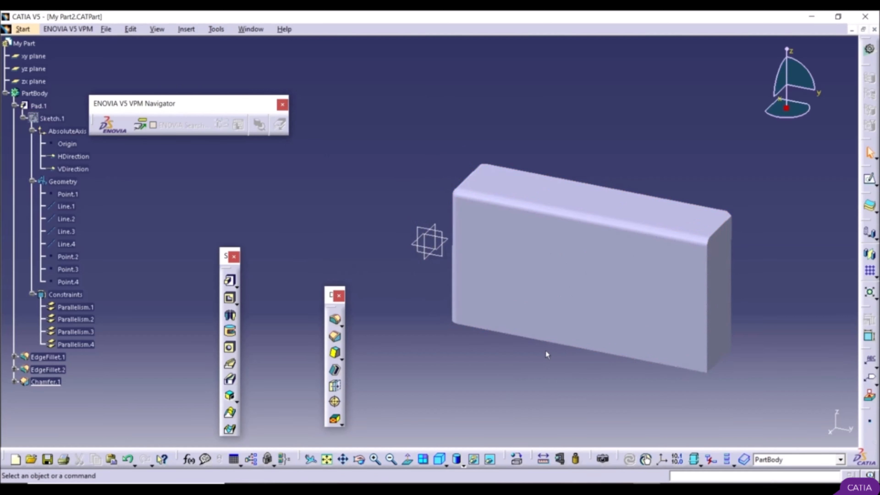
Step: Set the fill colour of the pad's large front face to red in its graphic properties and apply it
middle_drag(495, 358, 500, 305)
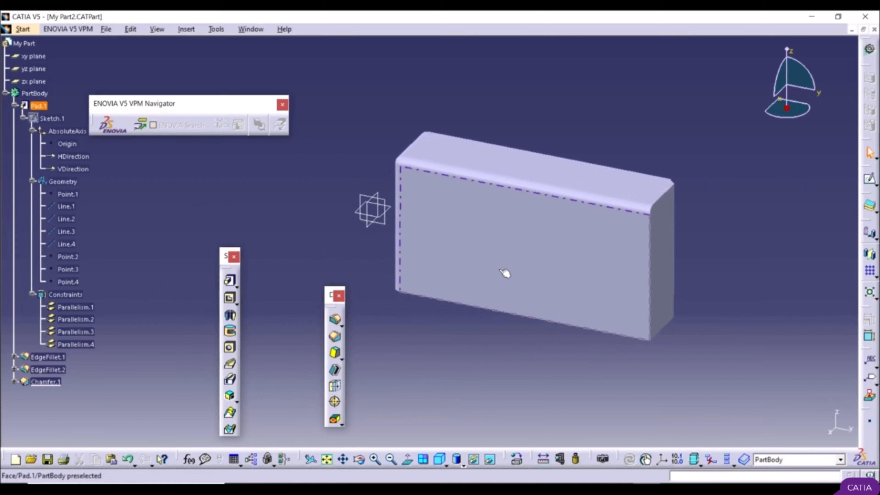
right_click(490, 245)
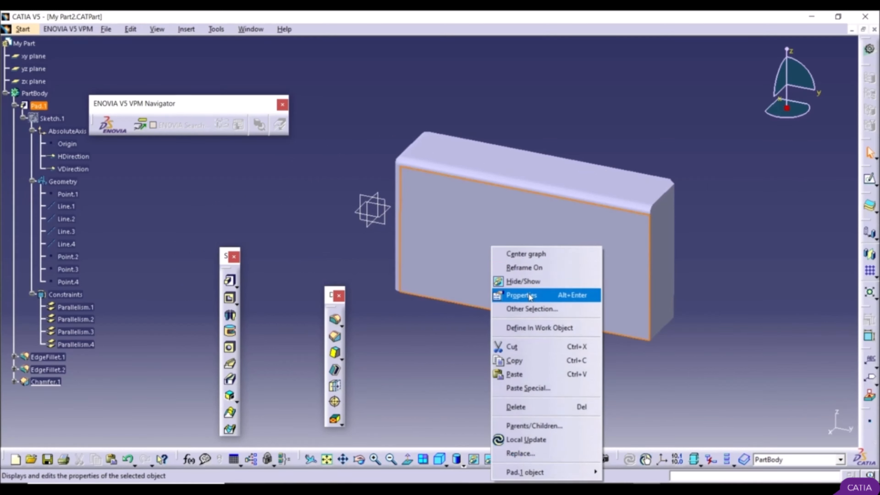
click(529, 295)
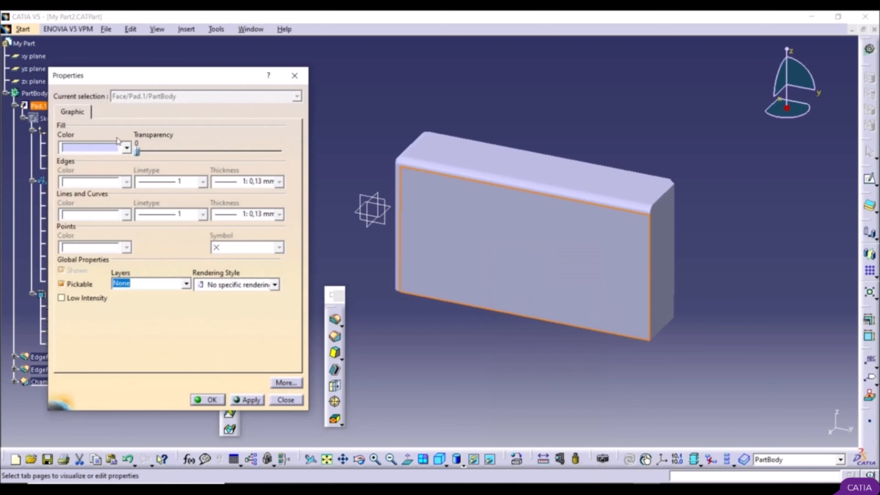
click(126, 147)
click(112, 204)
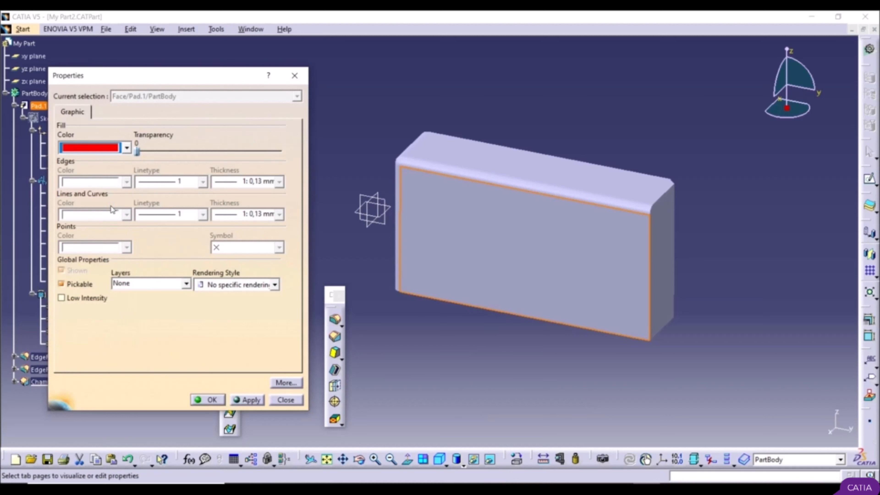
click(247, 401)
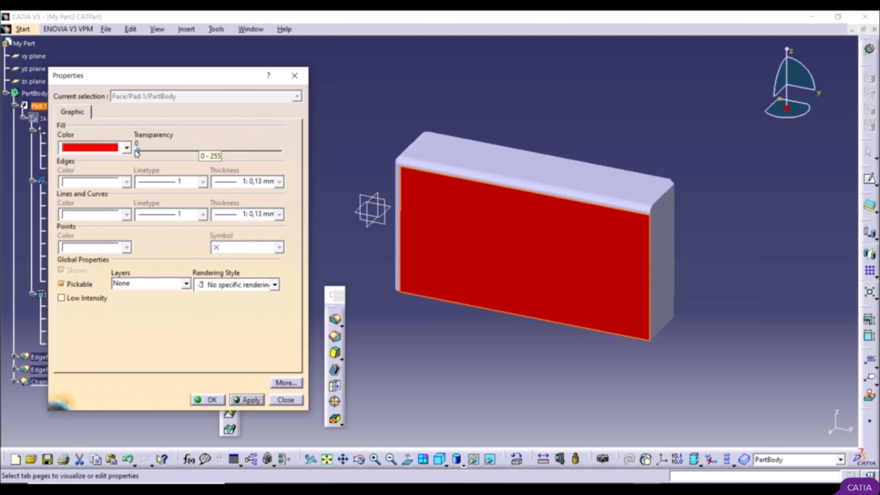
Step: Try a transparency of 159 on the red face, set it back to 0 and confirm the properties
drag(138, 154, 229, 158)
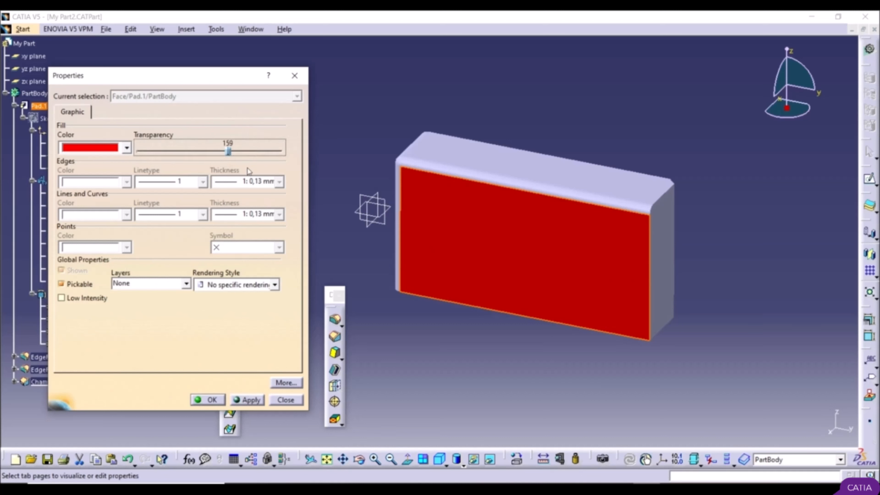
click(251, 400)
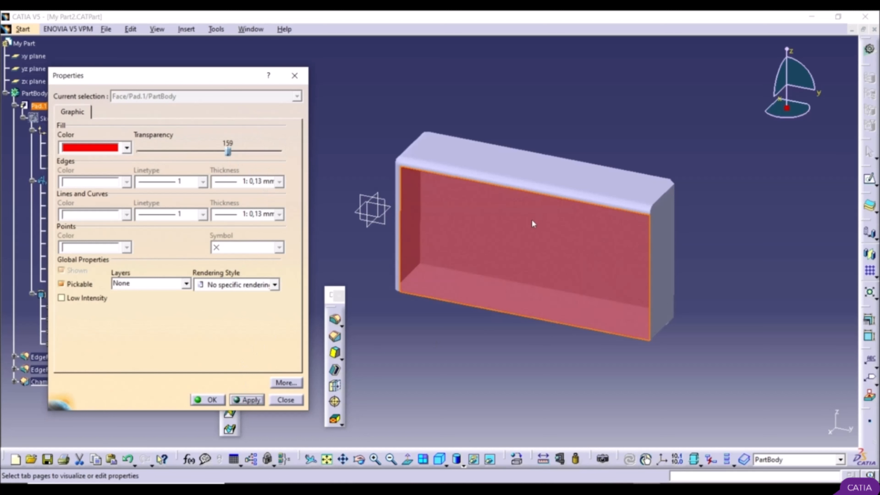
drag(228, 153, 141, 167)
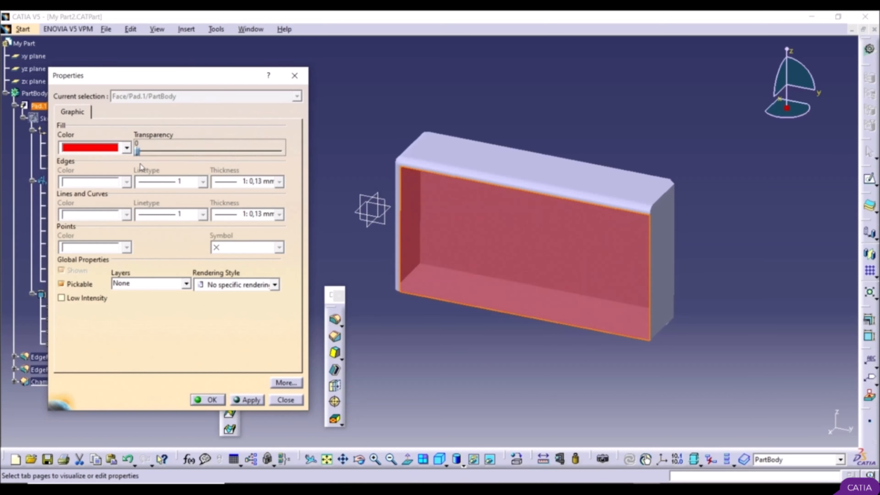
click(212, 399)
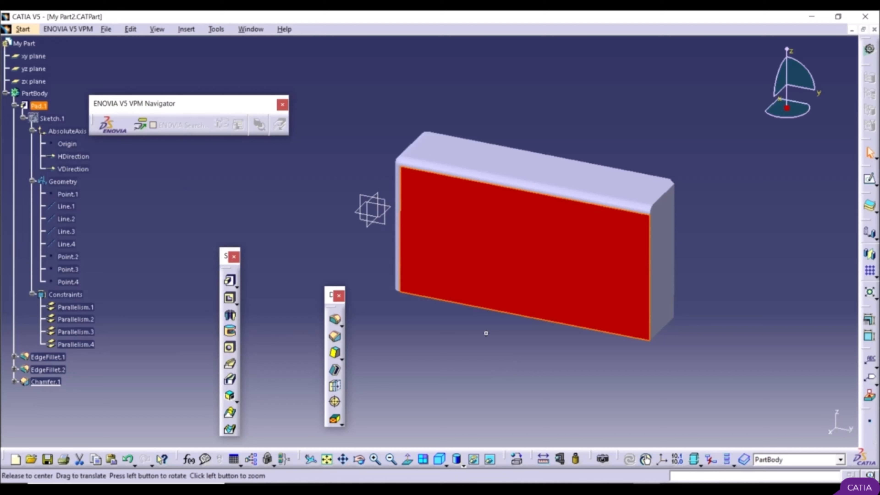
Step: Pan, rotate and zoom the view freely to examine the pad with its red face from several sides
mouse_move(486, 334)
middle_down()
mouse_move(453, 338)
mouse_move(466, 307)
mouse_move(492, 321)
middle_up()
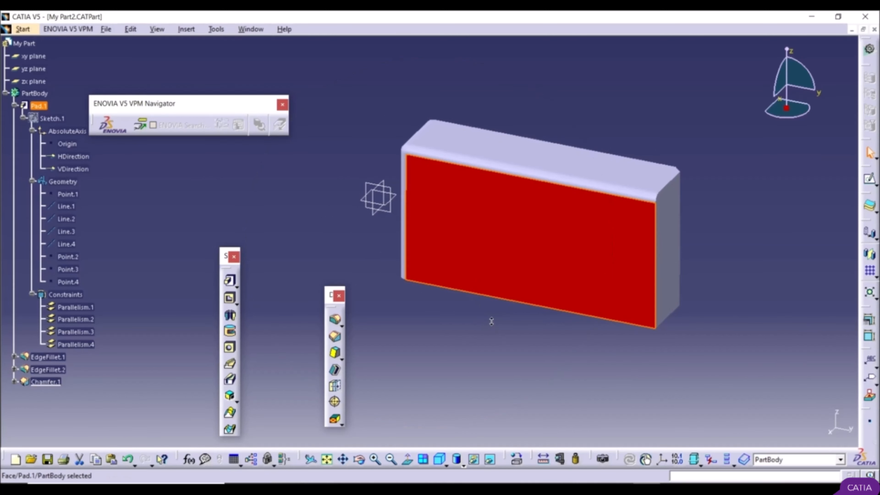
ctrl+middle_drag(491, 321, 578, 343)
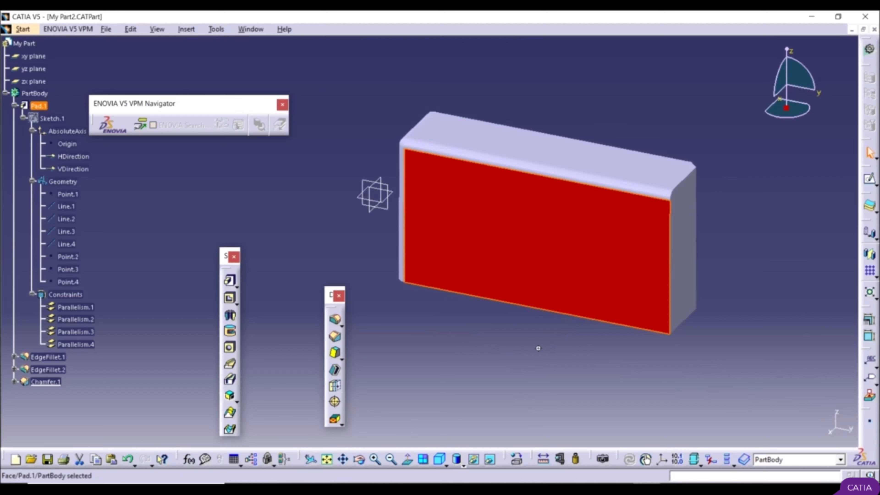
middle_drag(538, 349, 501, 329)
middle_drag(445, 382, 517, 291)
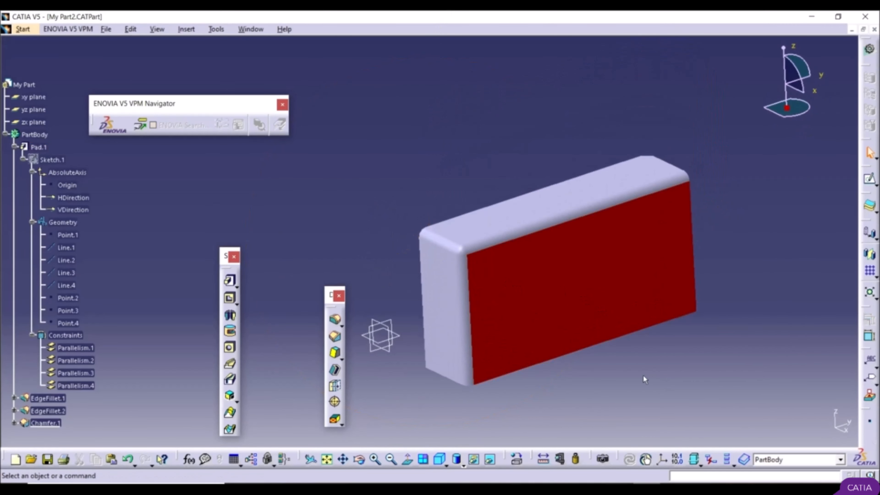
middle_click(606, 371)
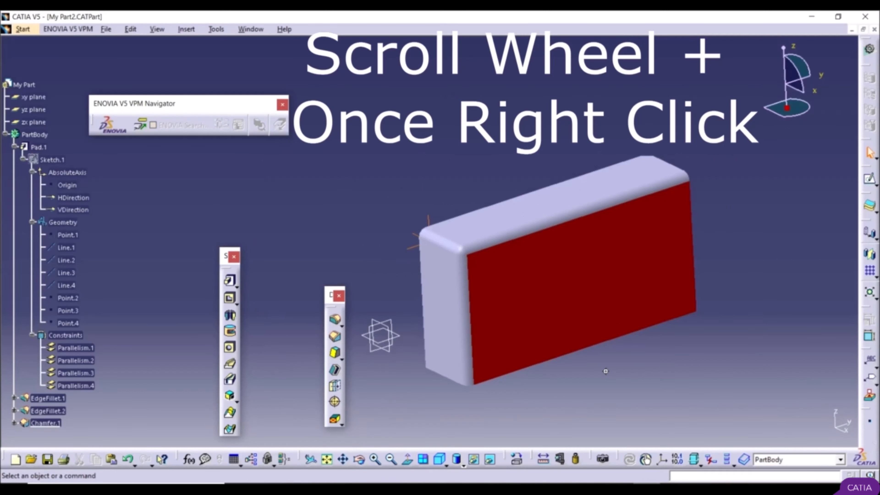
middle_drag(606, 371, 652, 403)
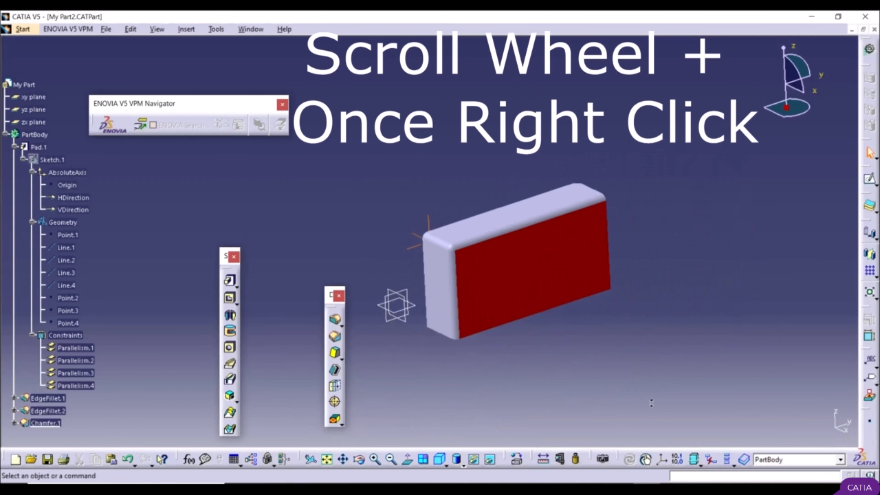
scroll(553, 340, up, 1)
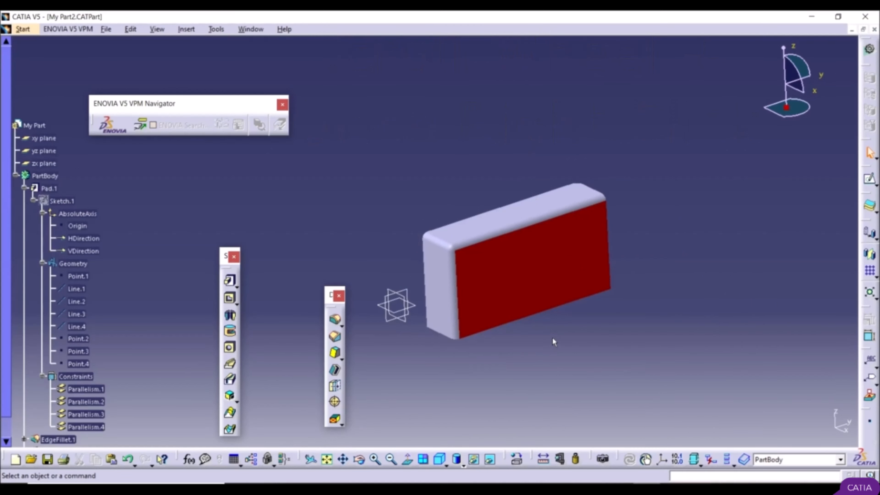
middle_drag(553, 342, 585, 257)
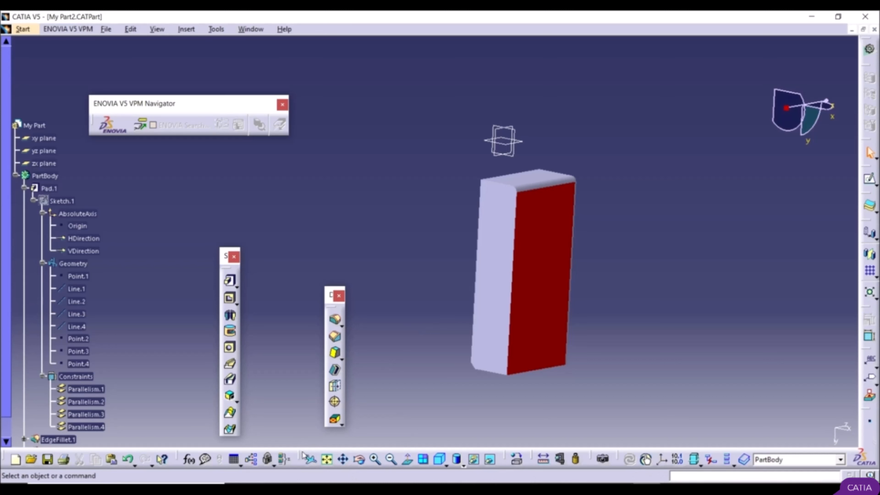
Step: Undock the View toolbar and float it above the part, hiding it and showing it again
drag(301, 458, 480, 112)
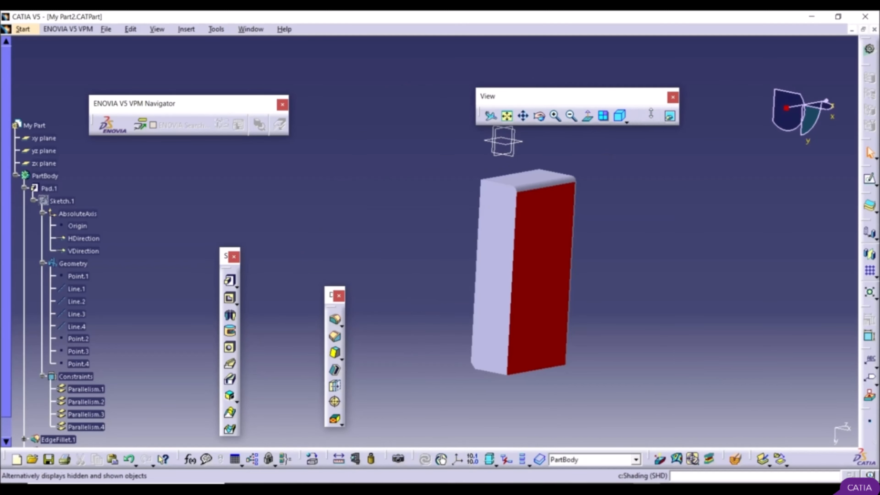
right_click(820, 459)
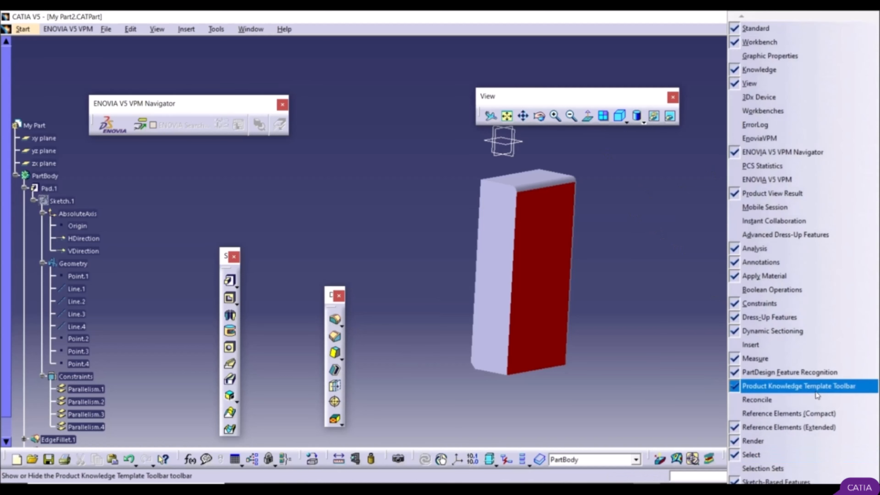
click(758, 84)
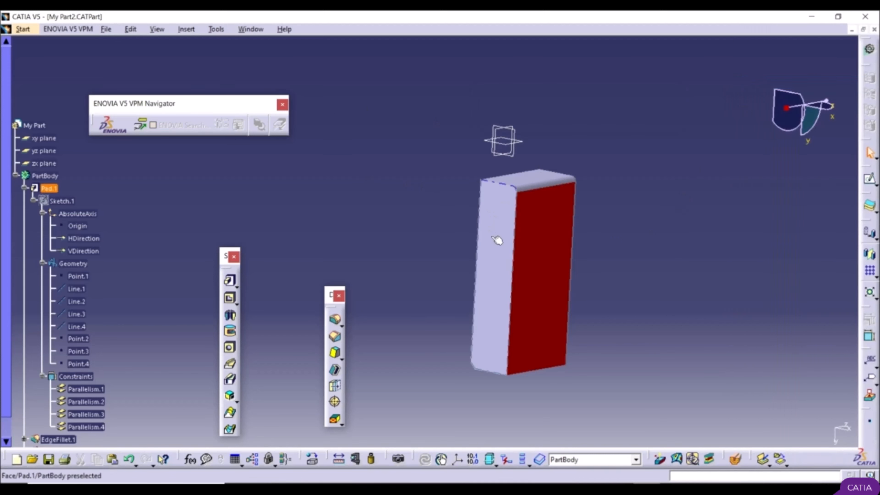
right_click(820, 462)
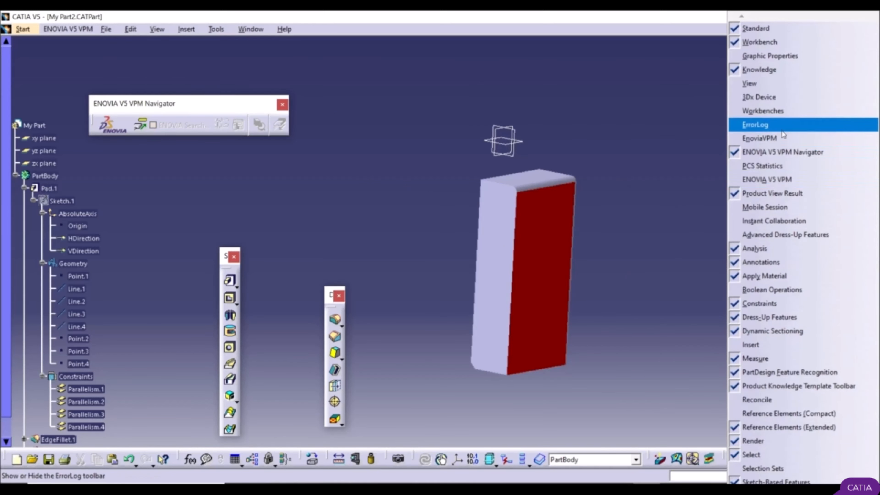
click(776, 87)
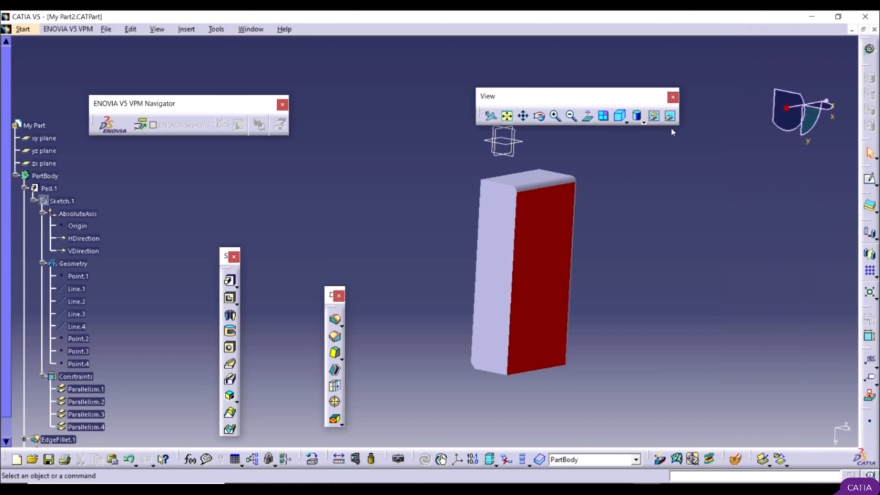
drag(671, 95, 627, 92)
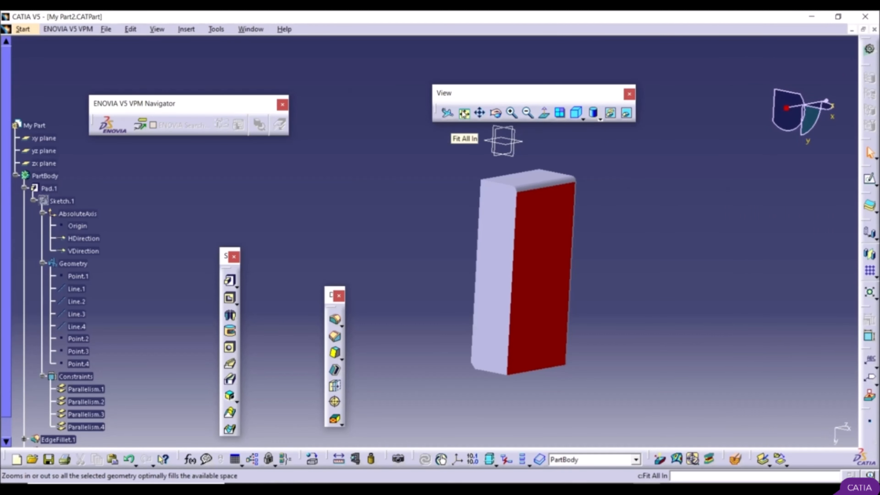
Step: Move the part out of sight and bring it back with the Fit All In view tool
middle_drag(444, 179, 289, 16)
middle_drag(401, 146, 537, 241)
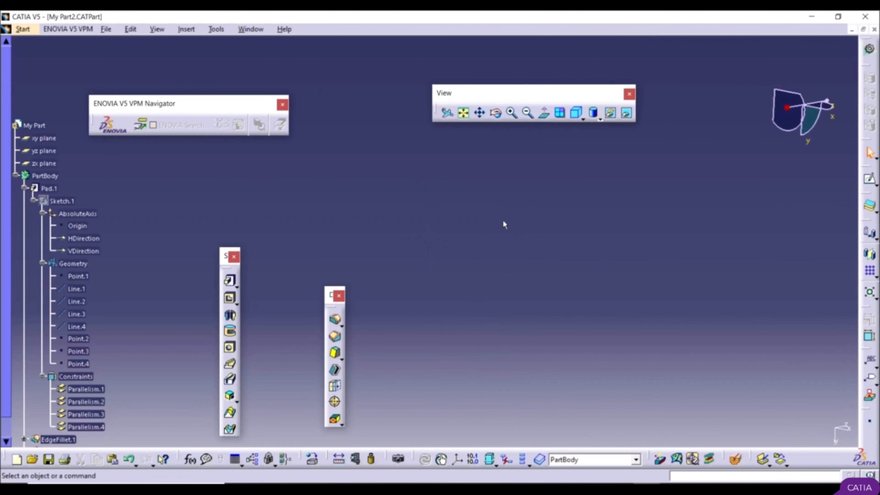
click(464, 113)
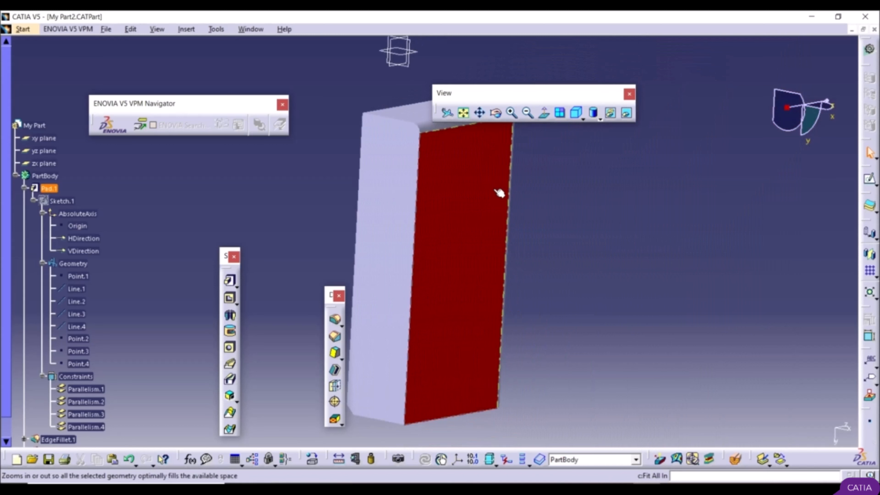
Step: Shift the part with the Pan view tool and turn it with the Rotate view tool
click(481, 114)
drag(467, 202, 534, 226)
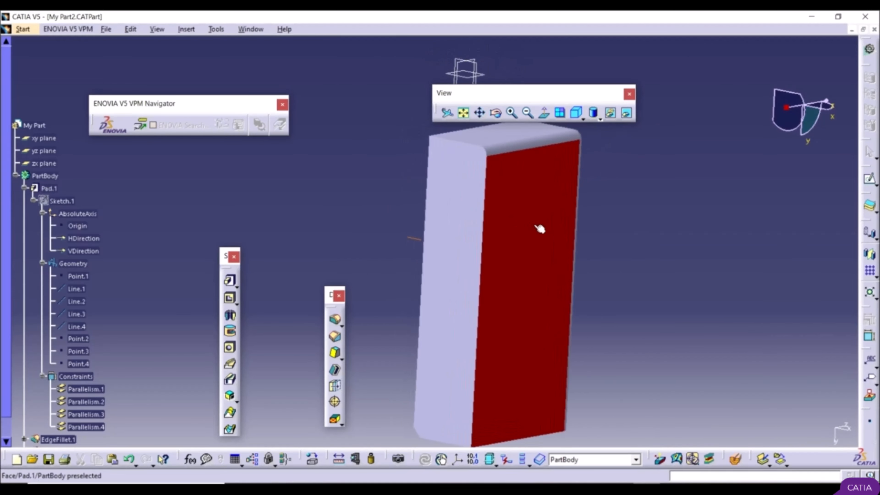
click(497, 115)
drag(523, 214, 602, 182)
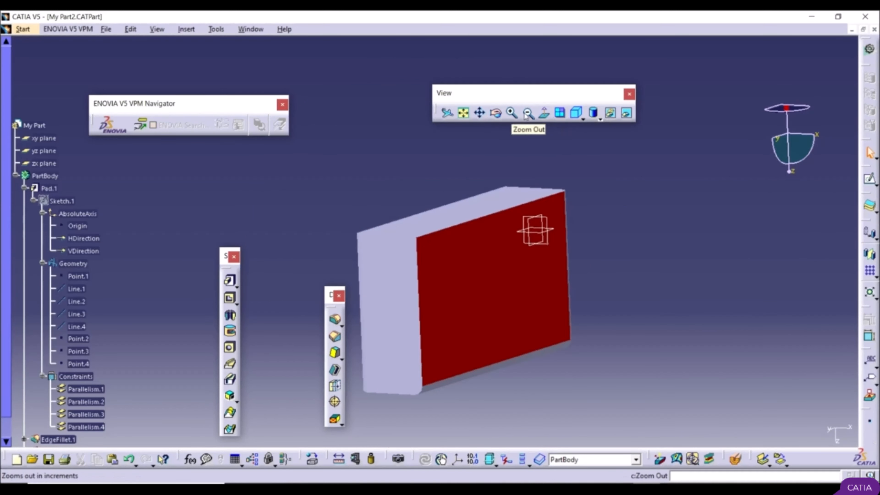
Step: Enlarge the part by two increments with the Zoom In tool and reduce it again with Zoom Out
click(511, 113)
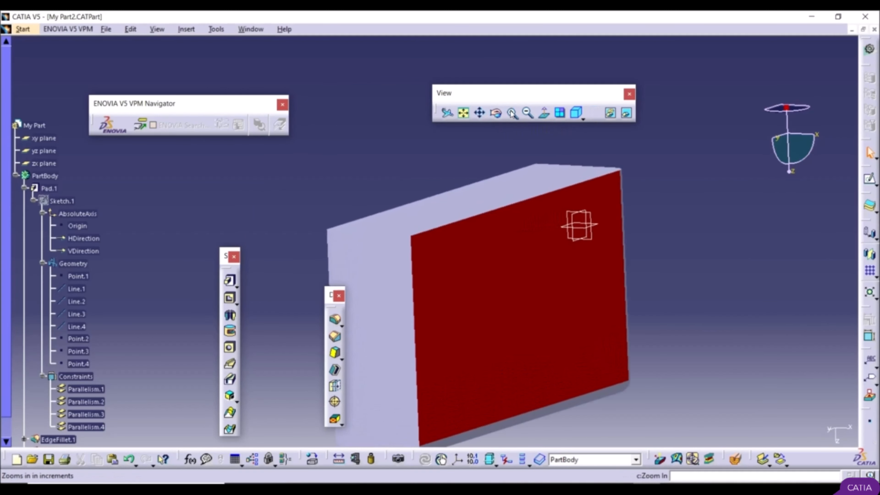
click(512, 113)
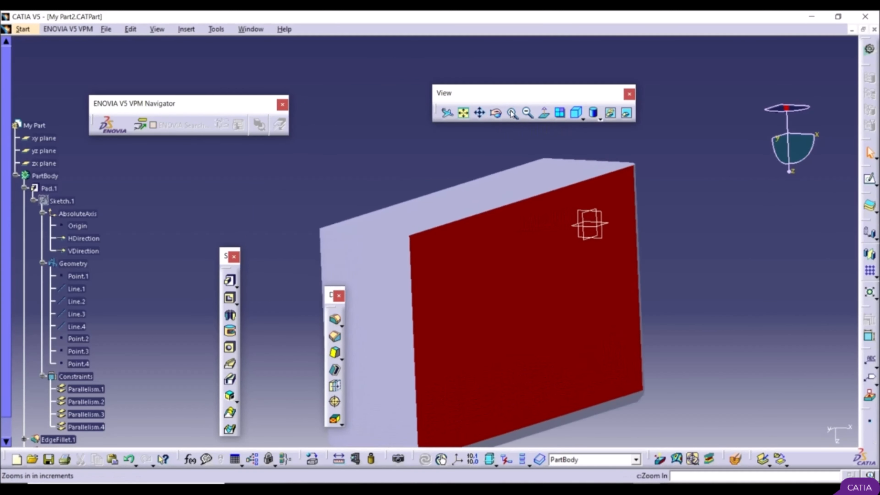
click(528, 114)
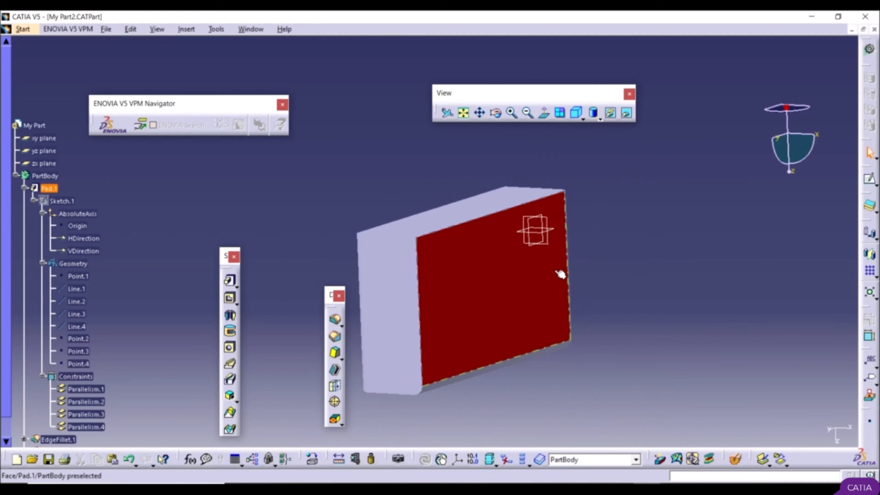
Step: View the red face straight on with Normal View and return the part to the isometric view
click(486, 294)
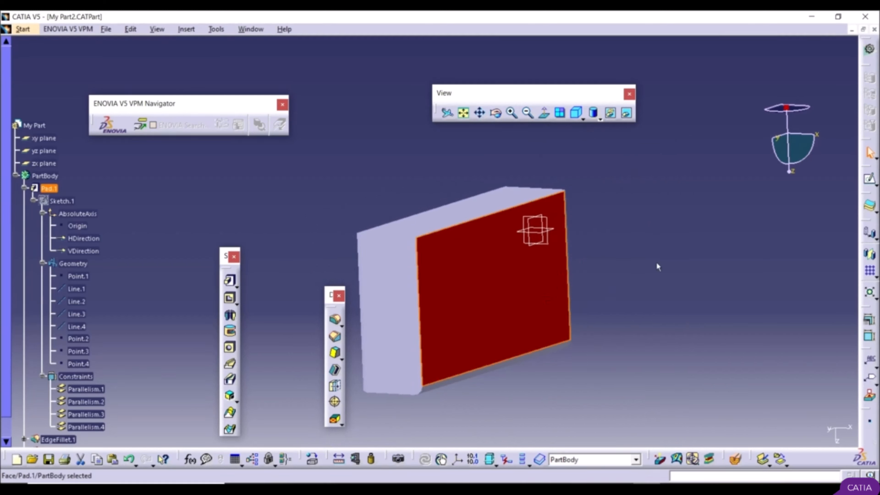
click(545, 113)
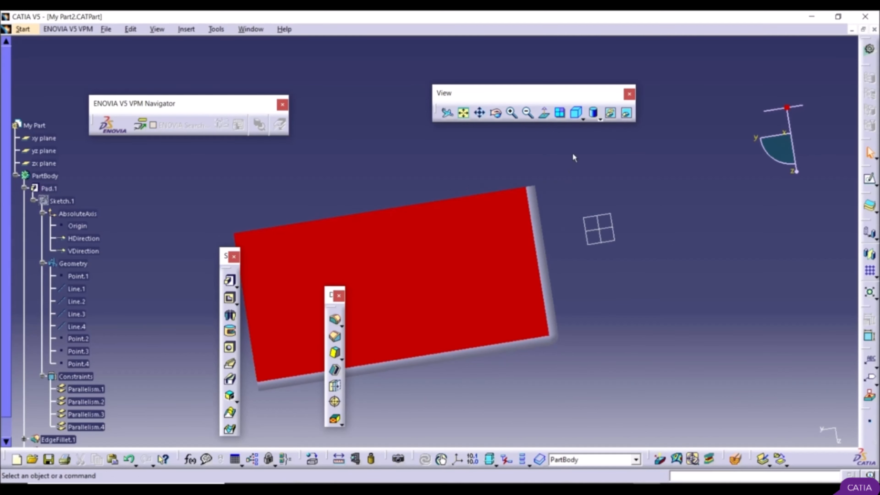
click(583, 119)
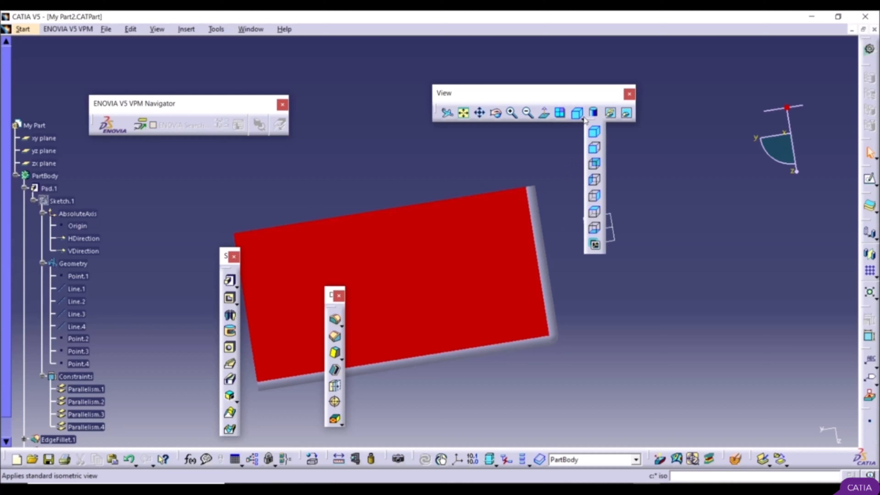
click(596, 133)
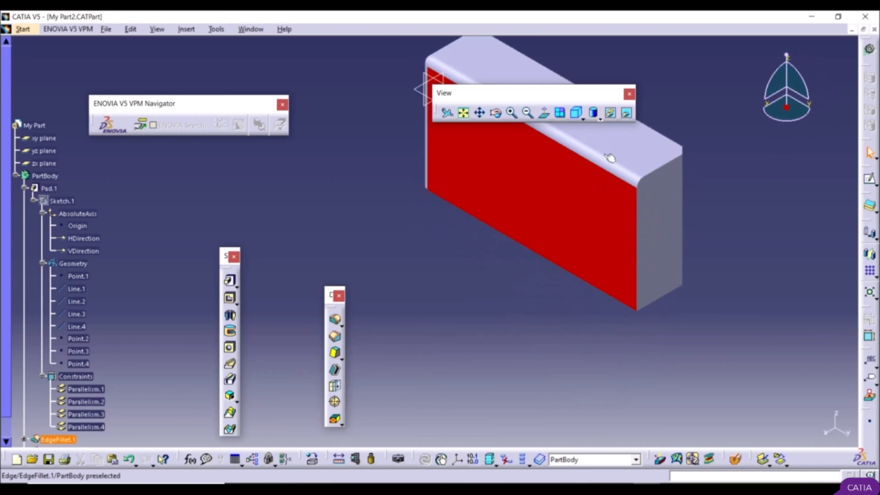
Step: Show the part in the standard front view and in the standard back view
click(584, 121)
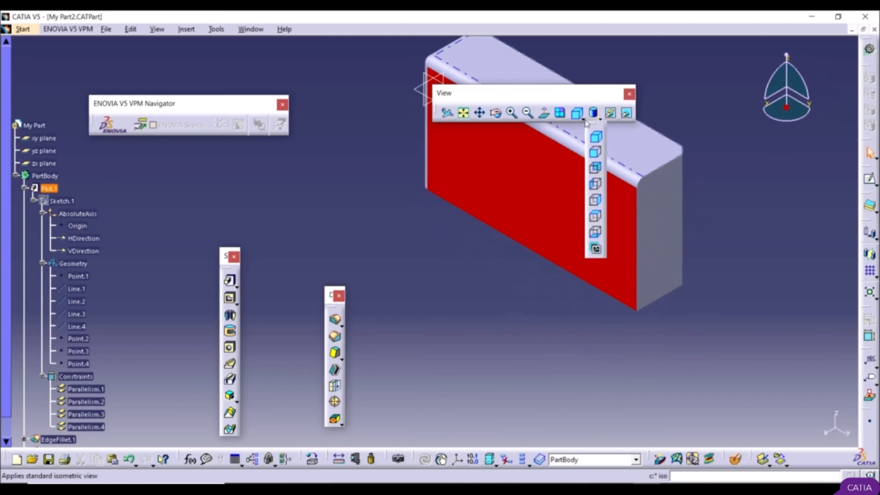
click(596, 150)
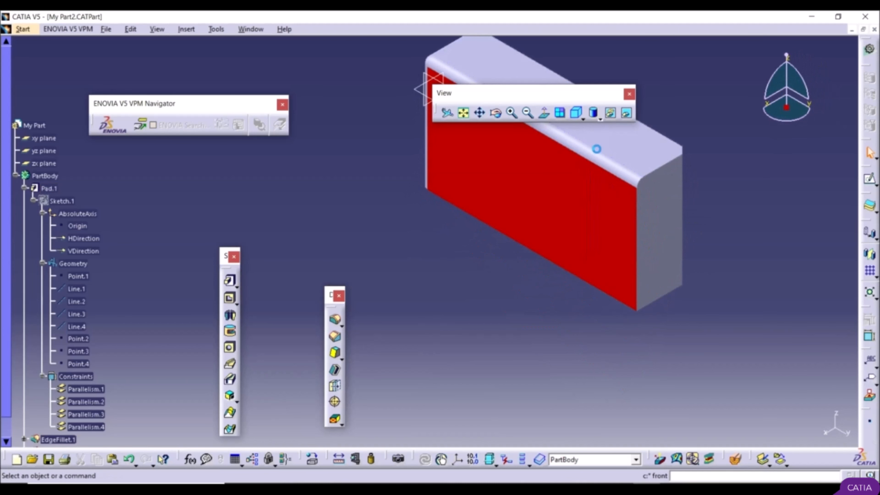
click(583, 120)
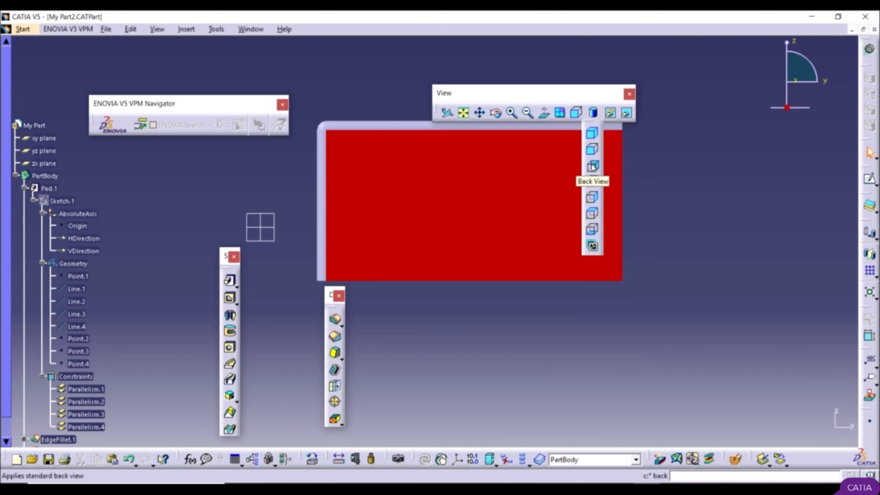
click(593, 167)
Step: Show the part in the standard top view and switch it back to the isometric view
click(583, 120)
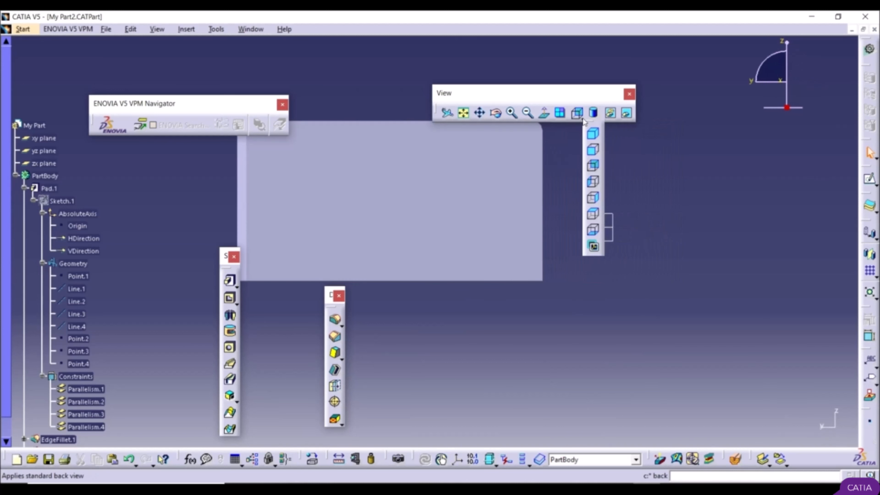
click(596, 213)
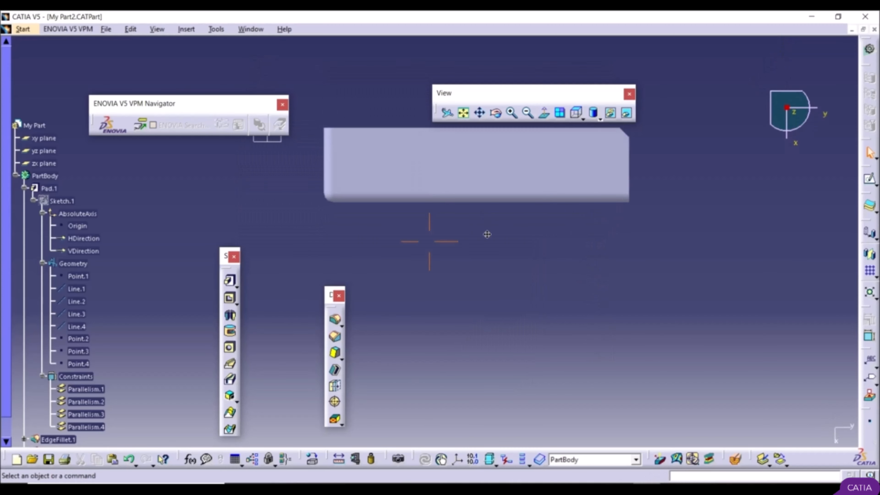
click(581, 121)
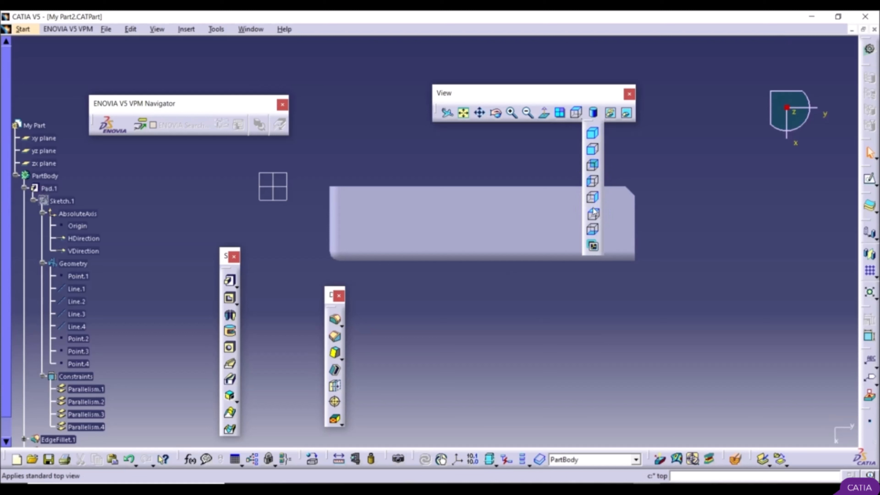
click(582, 119)
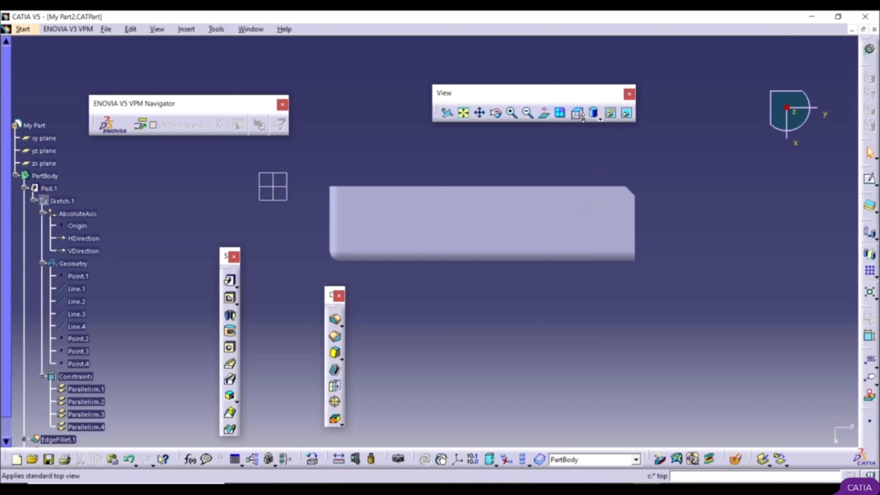
click(582, 119)
click(592, 136)
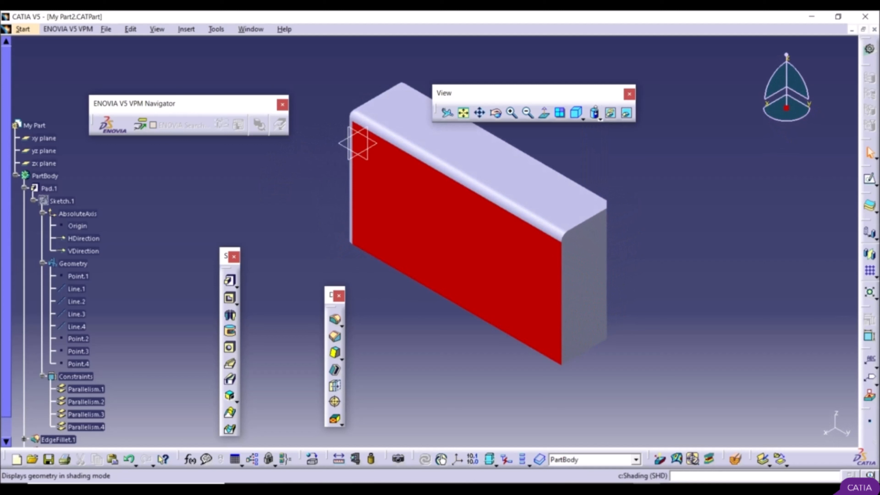
Step: Display the part in the Shading (SHD) mode and in the Shading with Edges mode
click(600, 119)
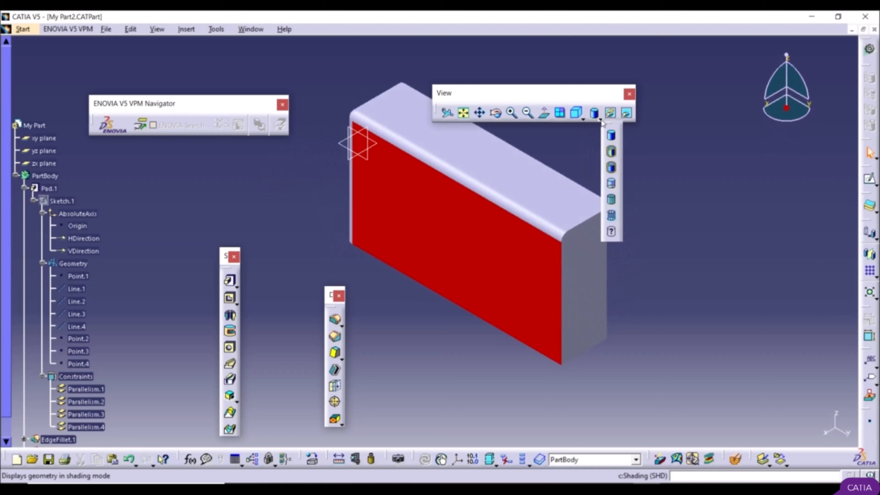
click(613, 137)
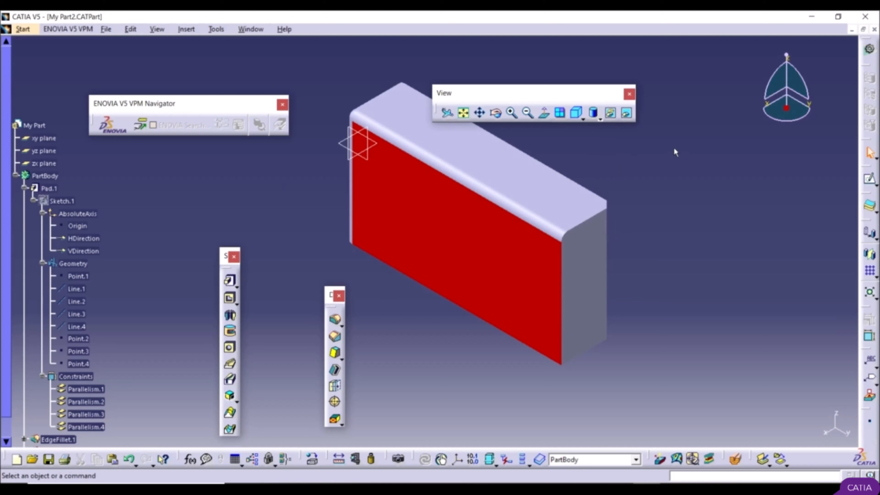
click(600, 119)
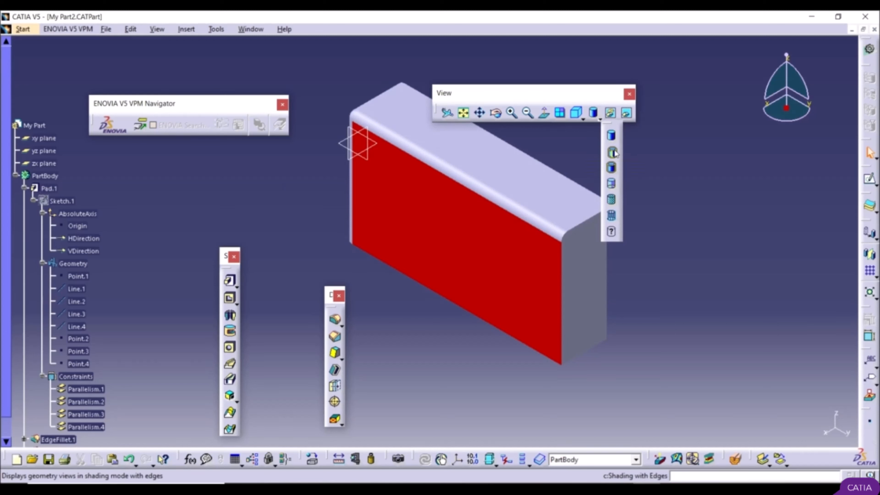
click(612, 153)
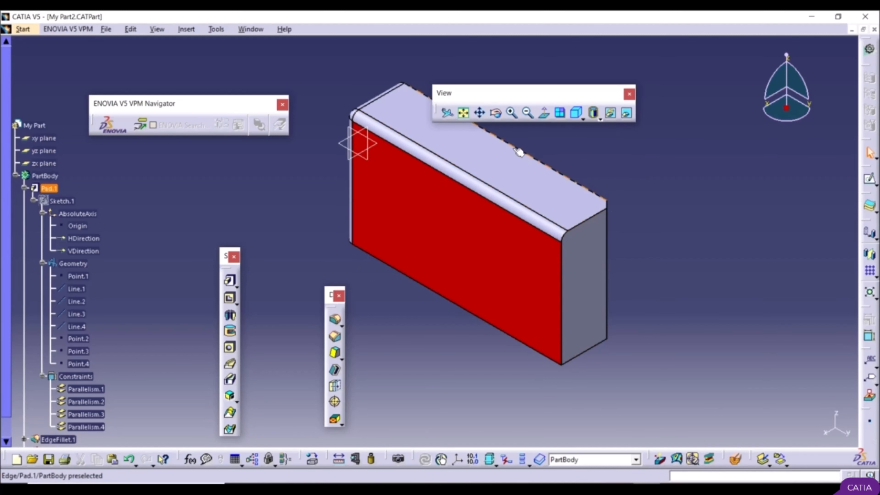
Step: Display the part as Shading with Edges and Hidden Edges, and as Shading with Material
click(598, 117)
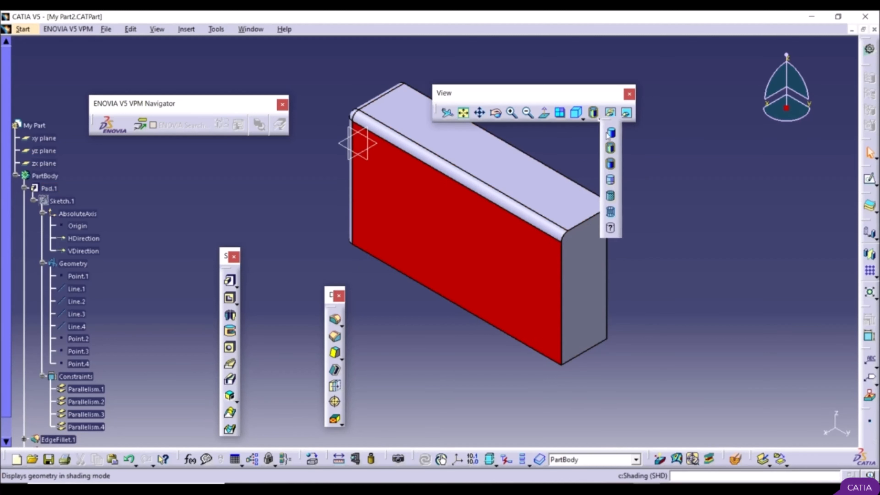
click(611, 181)
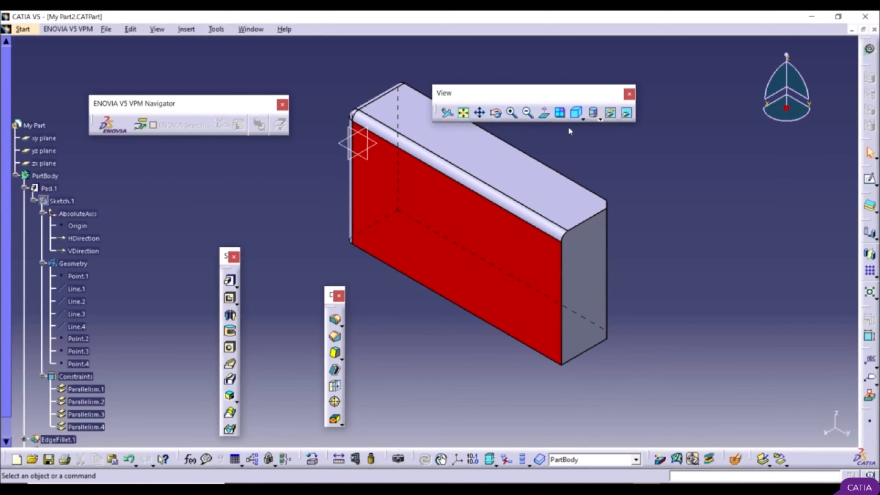
click(583, 119)
click(600, 117)
click(599, 116)
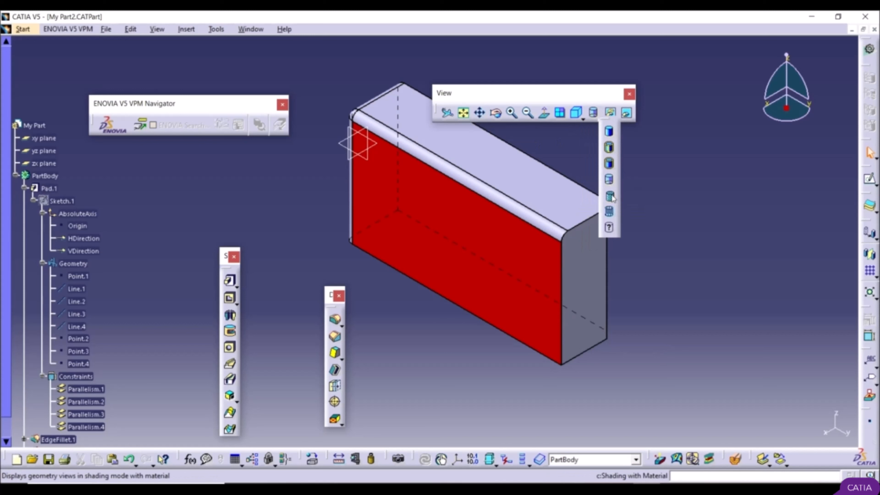
click(611, 197)
Step: Display the part in Wireframe (NHR) mode and return it to Shading (SHD)
click(601, 118)
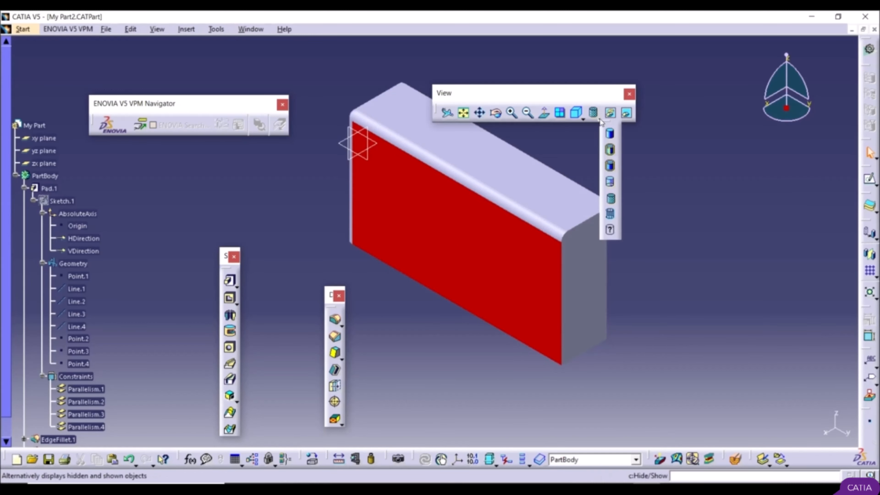
click(611, 215)
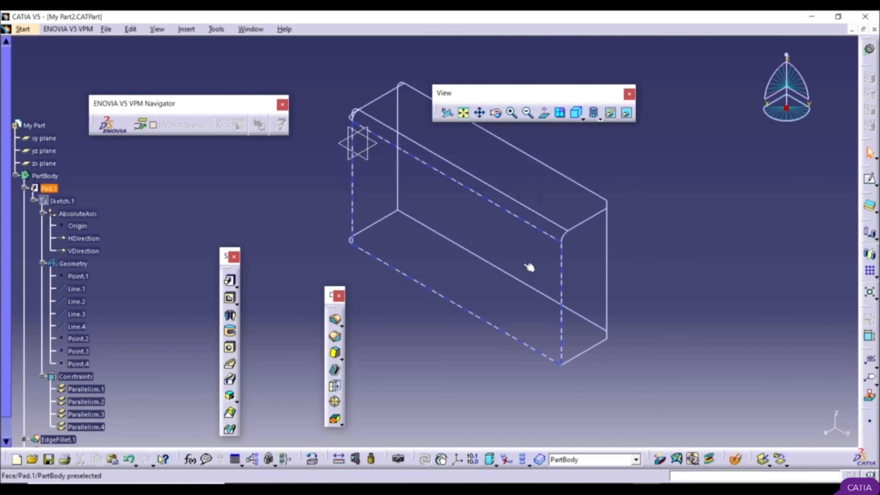
click(596, 119)
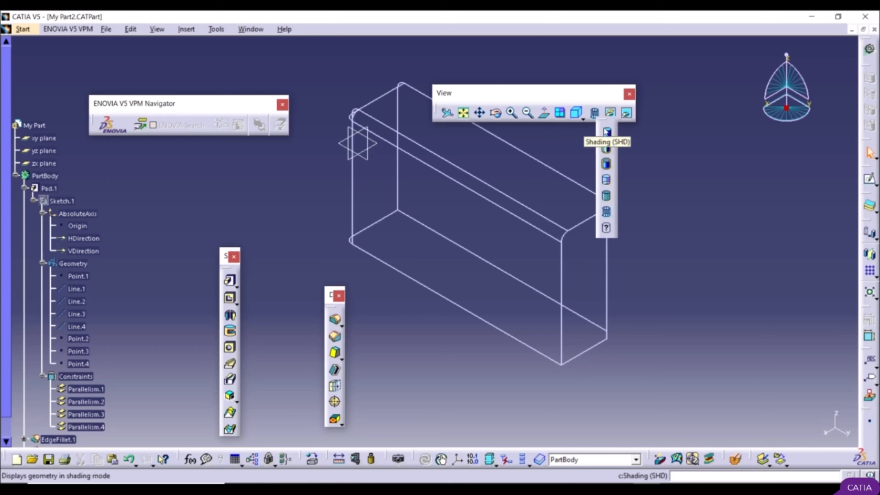
click(607, 132)
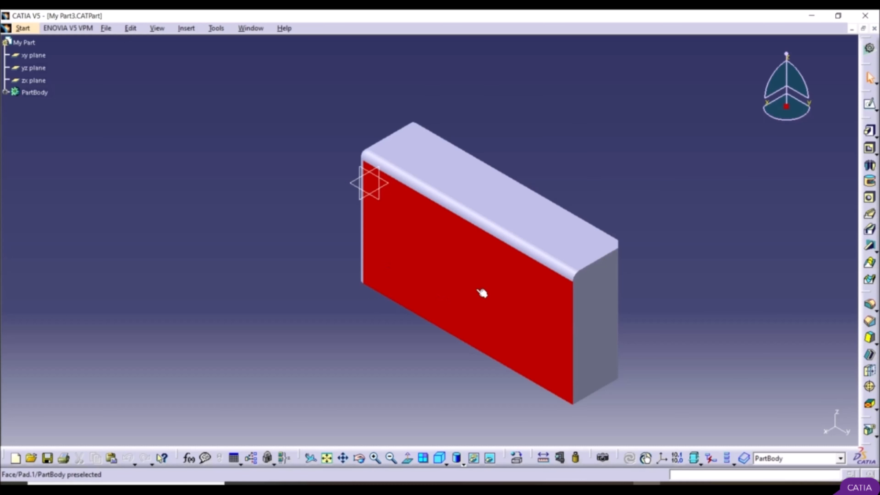
Step: Save the part on the desktop under the new name A in CATPart format
click(106, 28)
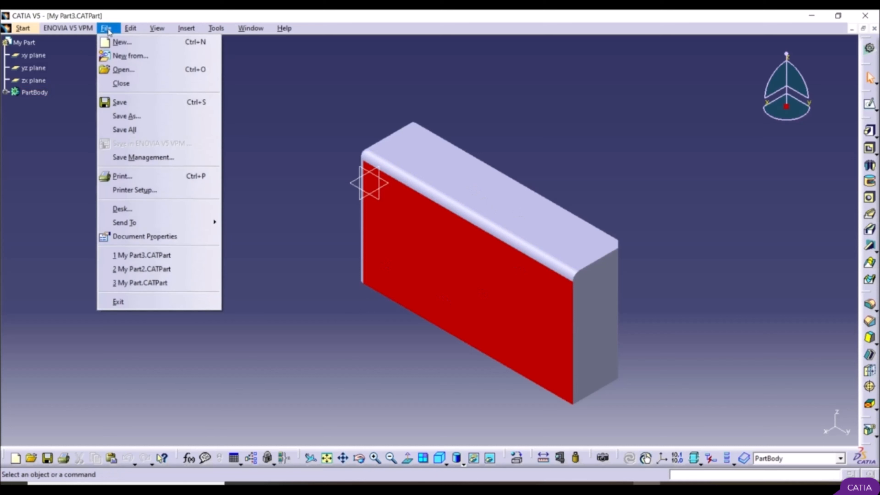
click(132, 116)
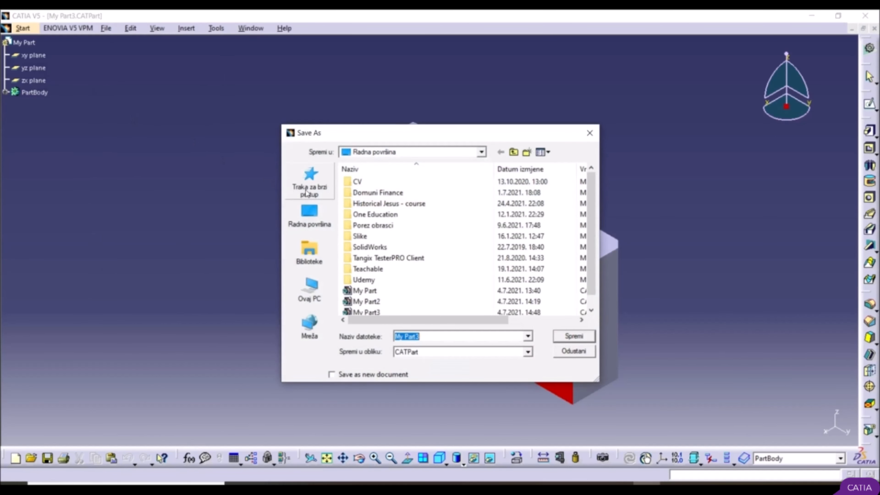
click(309, 216)
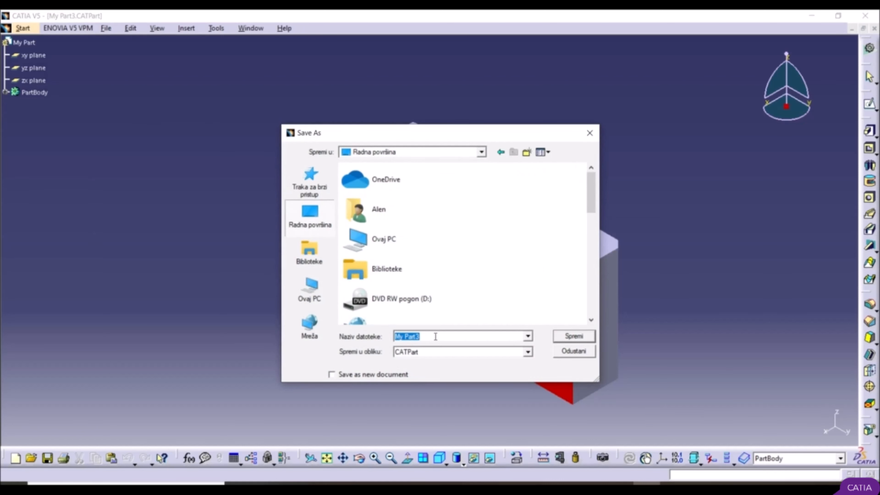
text(A)
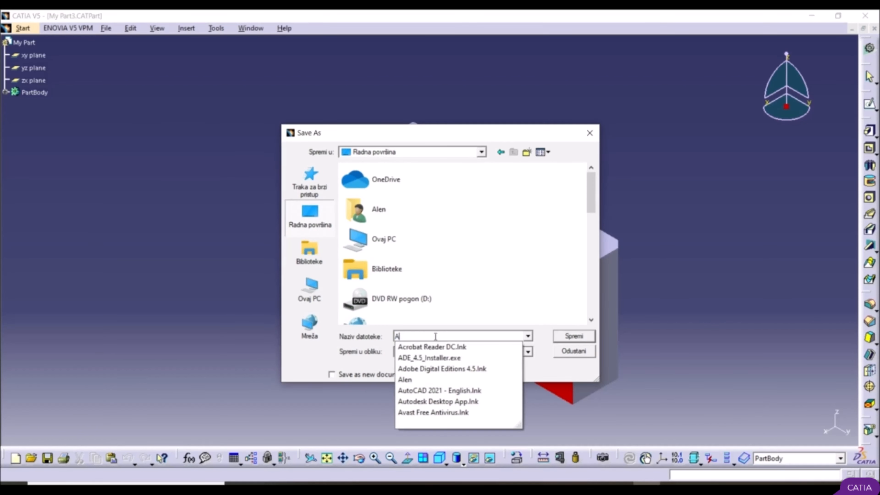
click(315, 348)
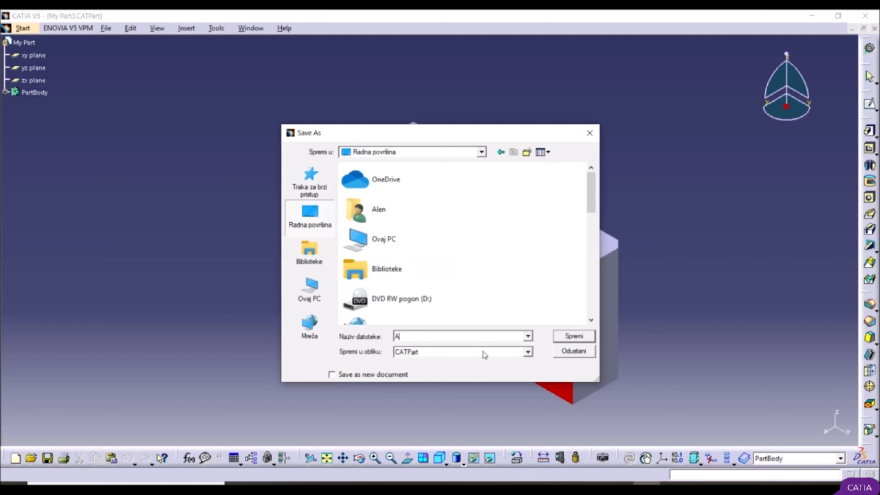
click(492, 355)
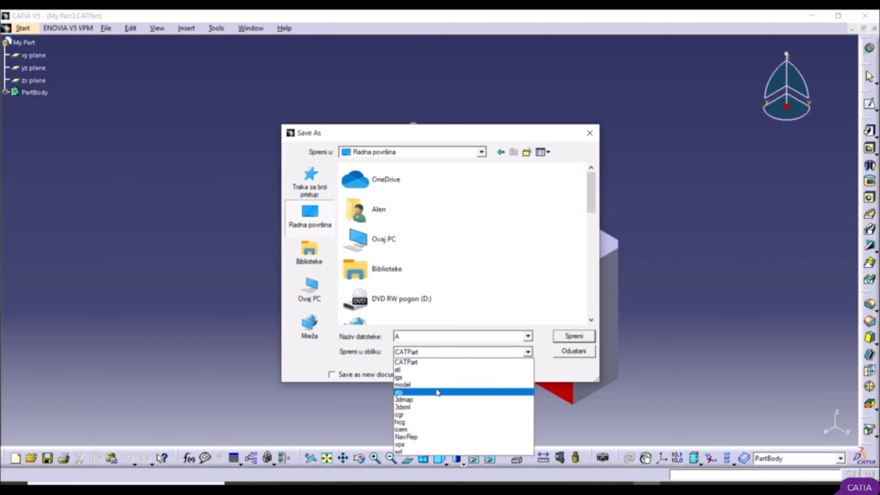
click(436, 364)
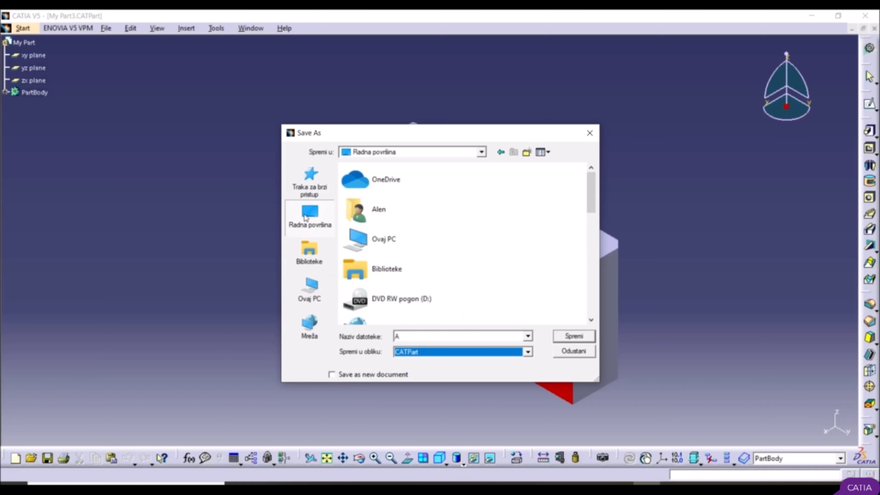
click(566, 335)
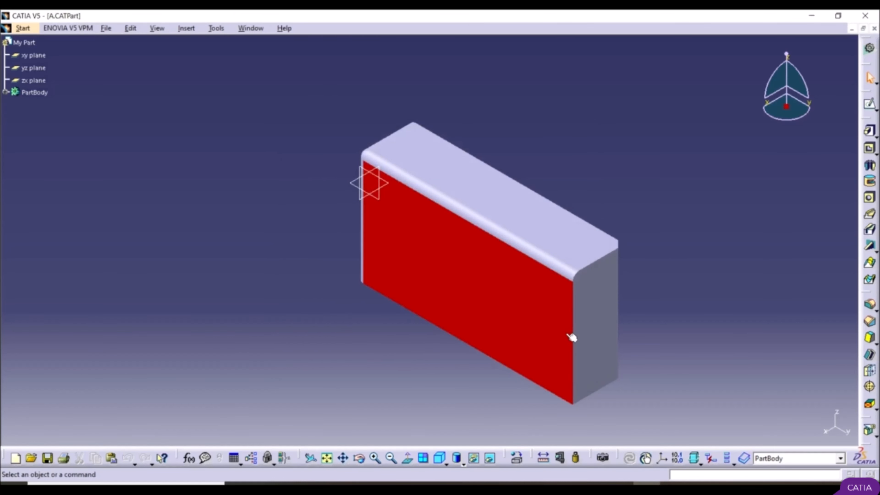
Step: Switch to the desktop, move the saved file A to a free spot and inspect its file properties
click(647, 485)
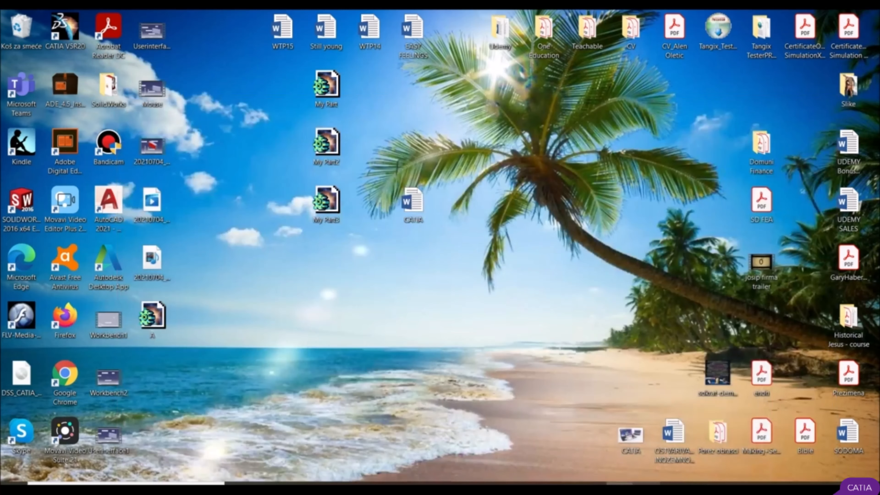
drag(156, 322, 377, 323)
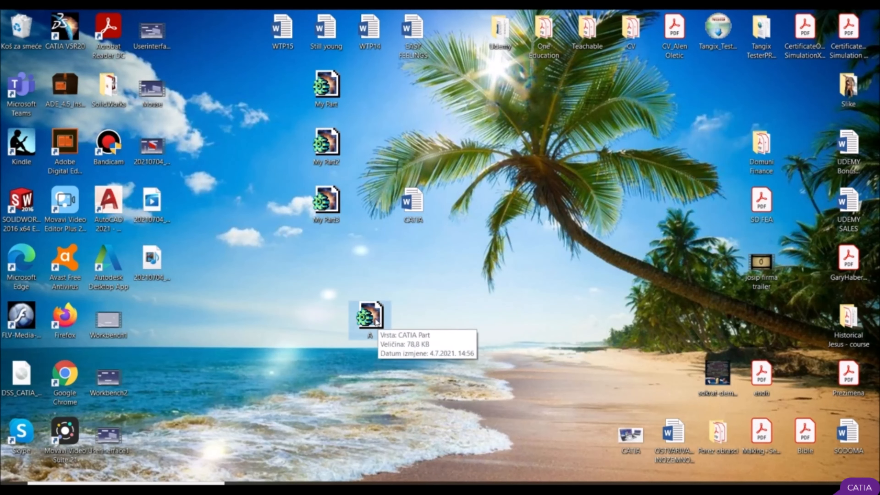
right_click(377, 323)
click(394, 313)
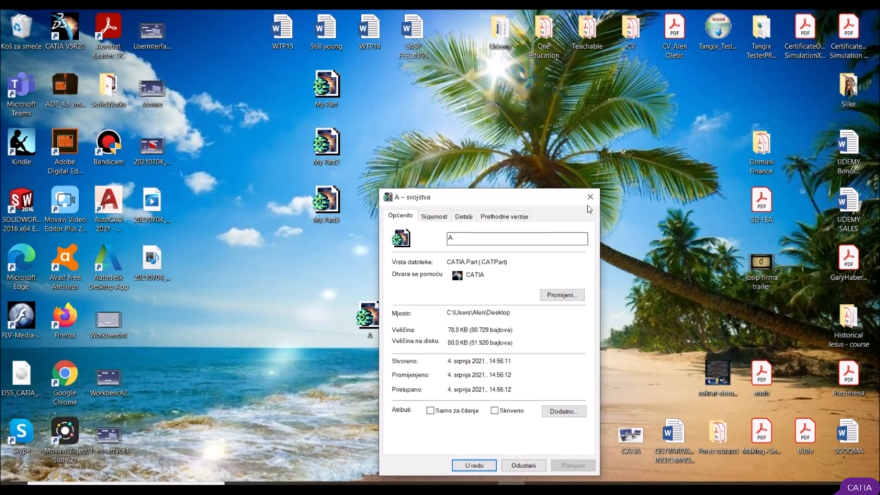
click(590, 196)
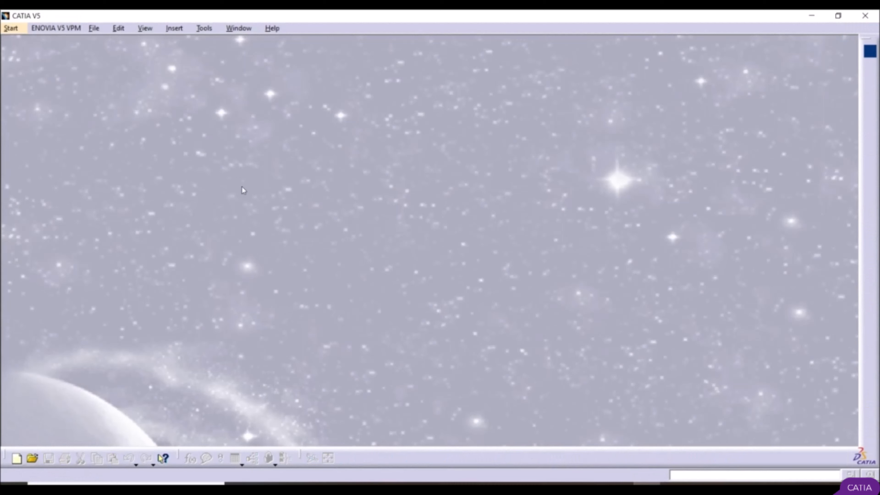
Step: Open the saved CATIA part A from the desktop folder
click(94, 28)
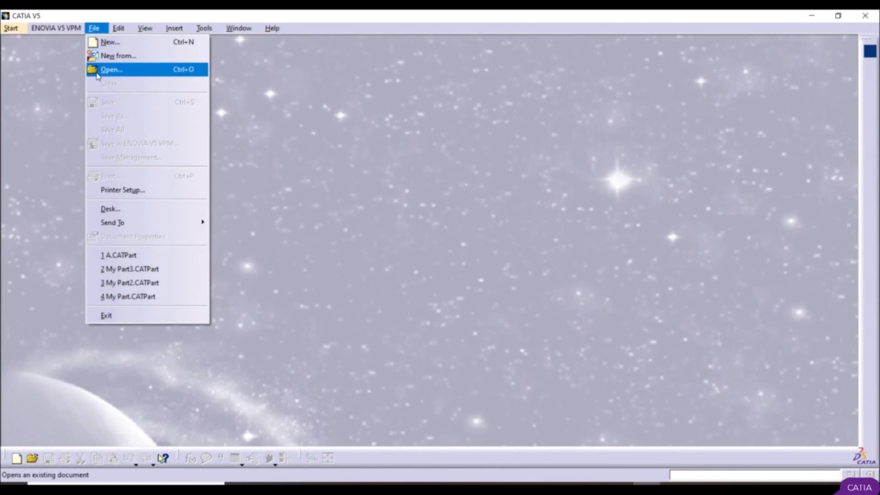
click(109, 70)
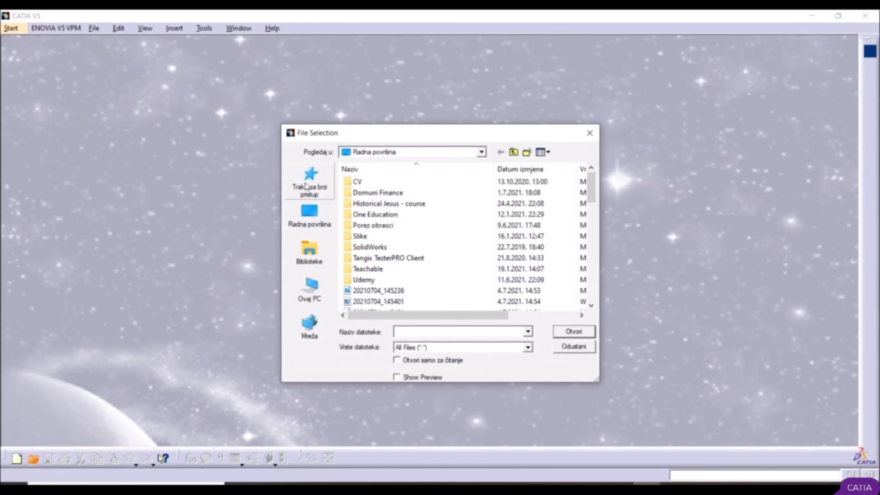
click(310, 215)
scroll(378, 228, down, 10)
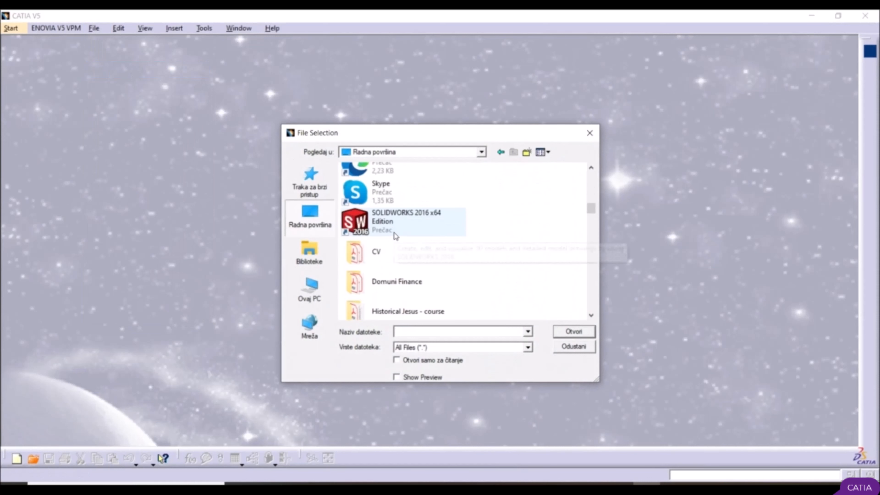
scroll(414, 235, down, 5)
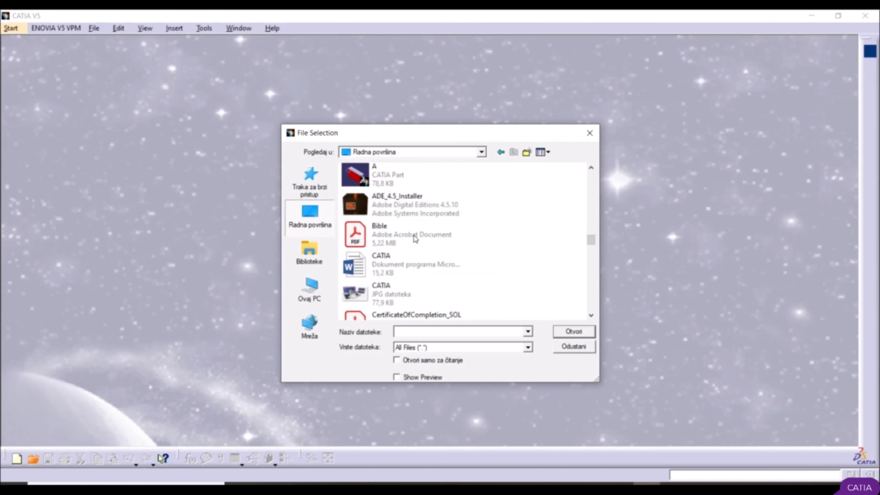
scroll(414, 235, up, 2)
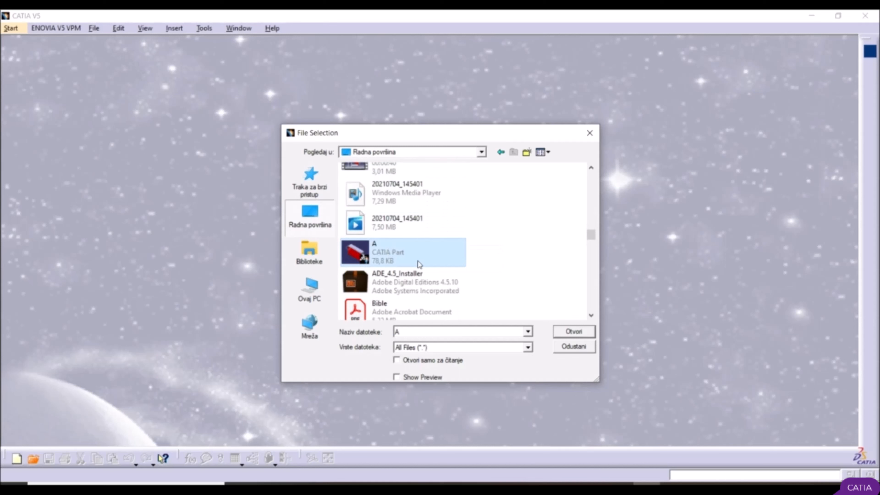
click(574, 333)
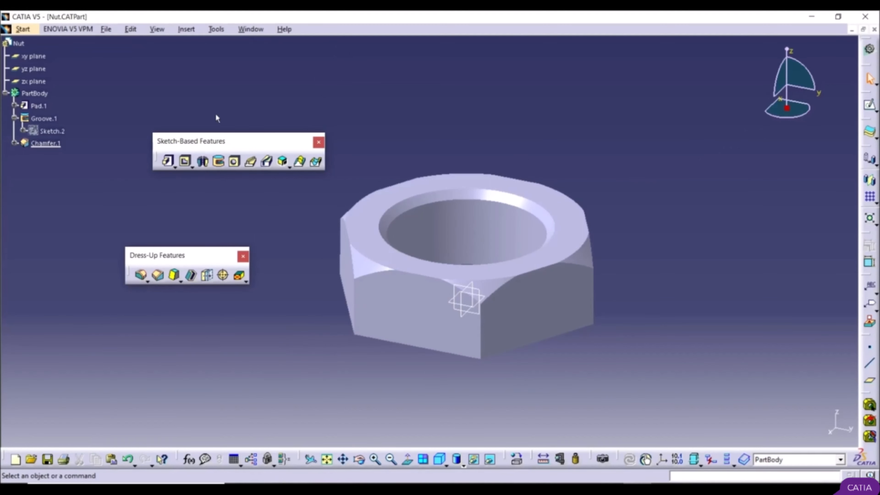
Step: Create a new Part Design part named Bolt with hybrid design enabled
click(24, 30)
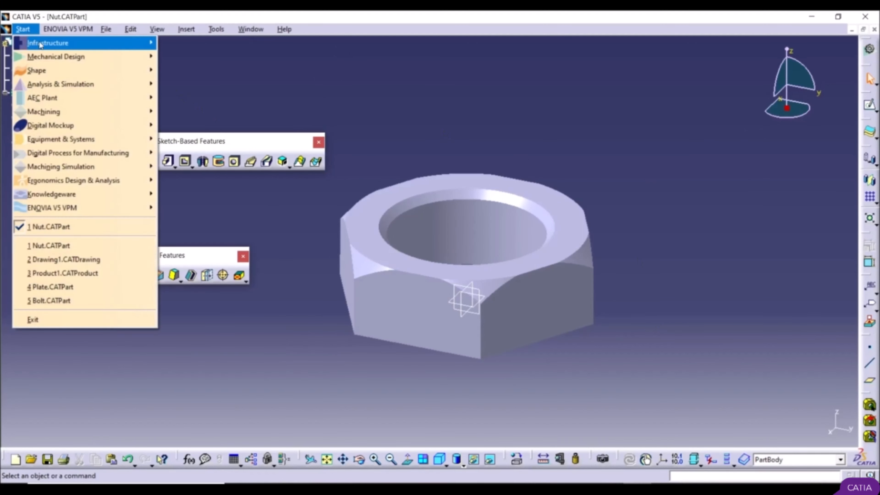
mouse_move(75, 57)
click(191, 59)
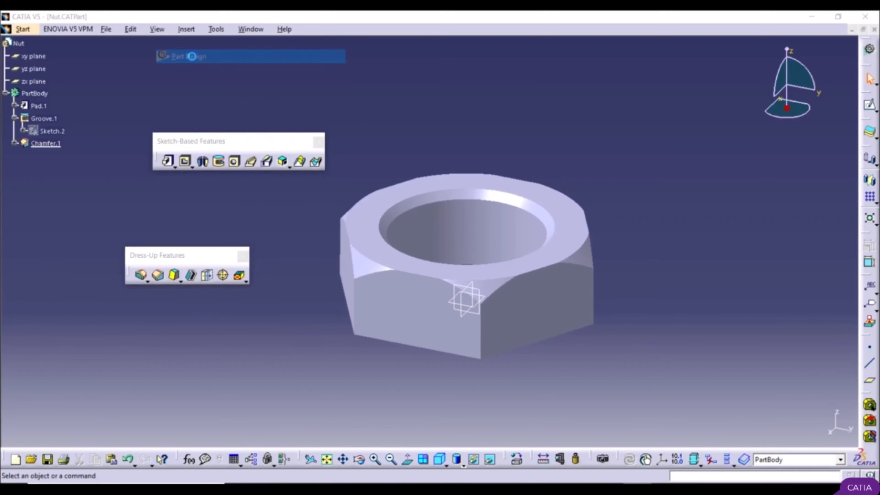
text(Bolt)
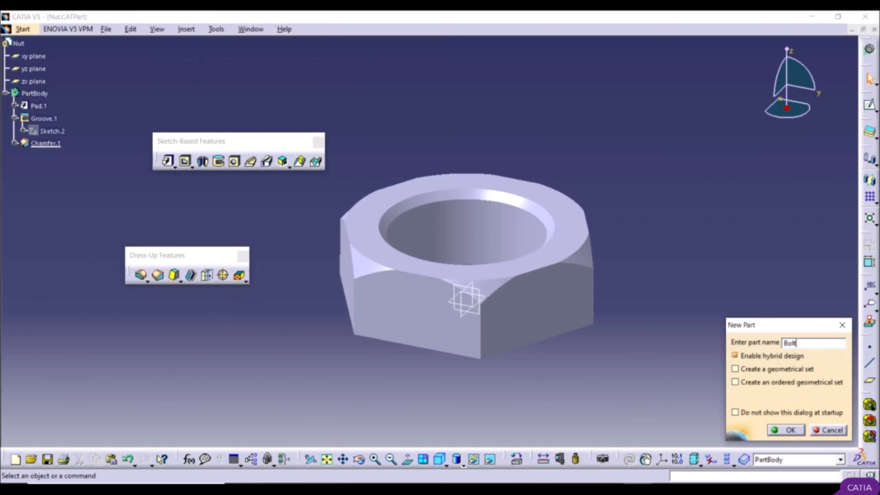
click(797, 429)
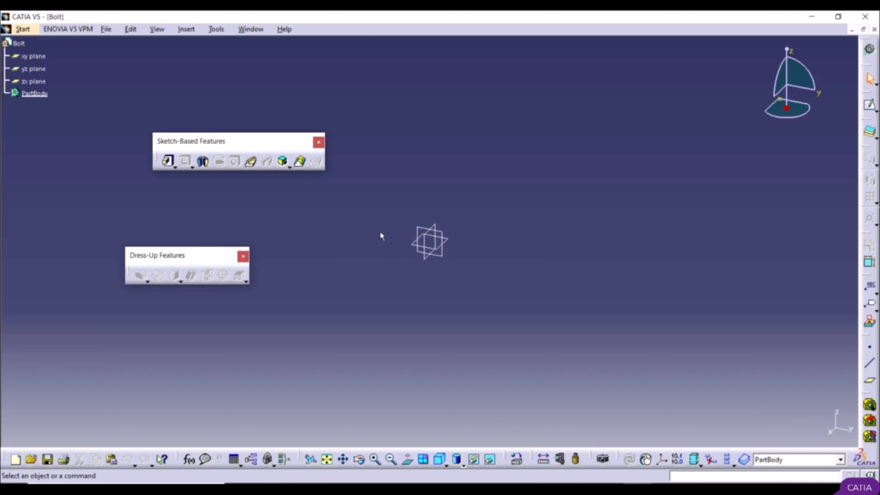
Step: Start a sketch on the xy plane and draw a circle about 92 mm in diameter centred on the origin
click(452, 244)
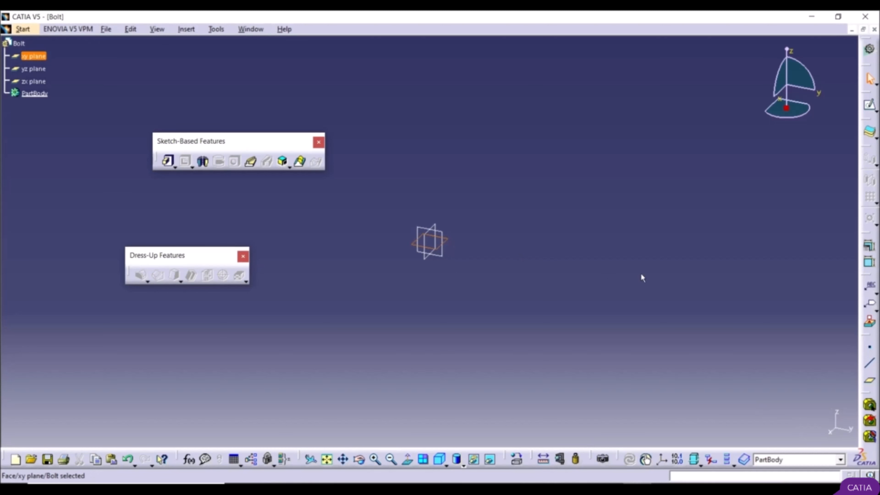
click(870, 106)
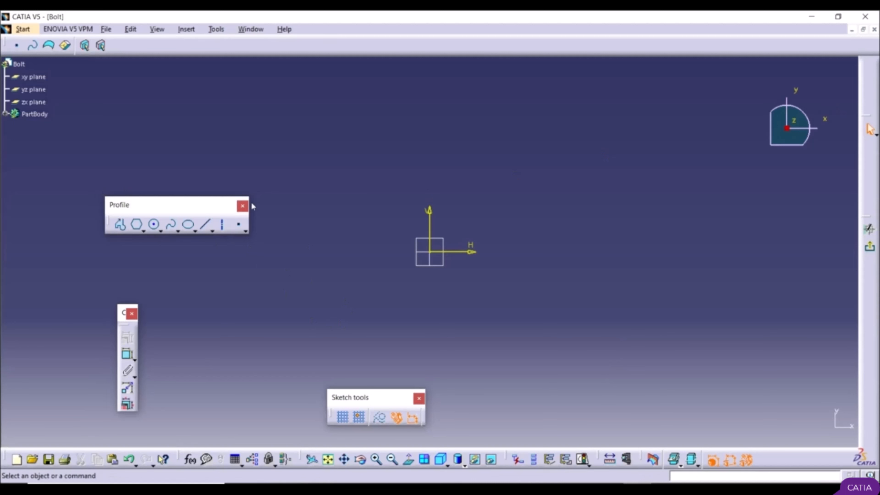
click(155, 225)
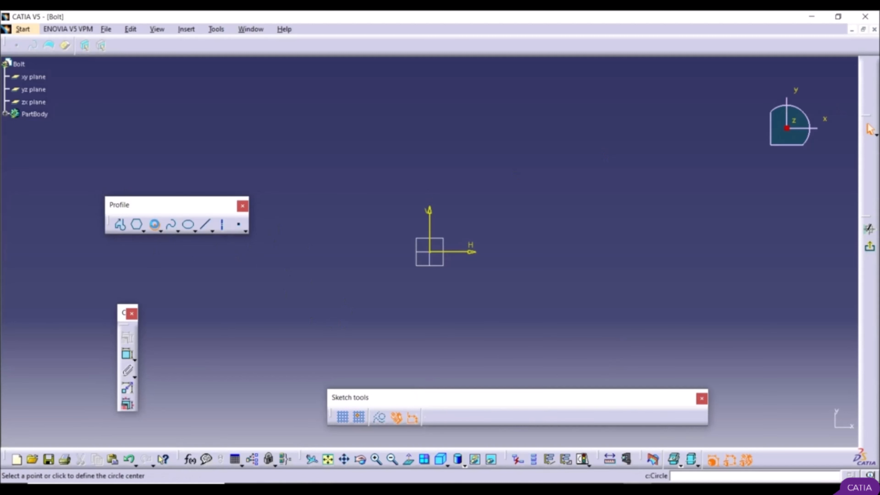
click(434, 255)
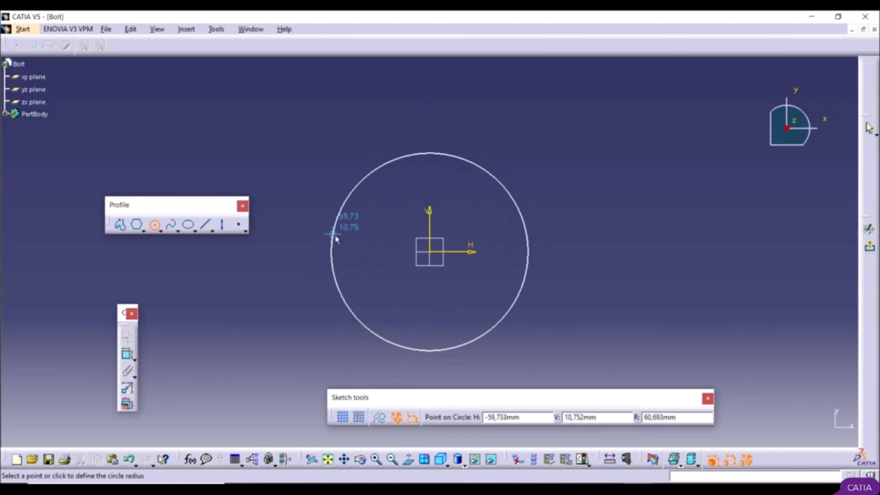
click(353, 239)
click(231, 318)
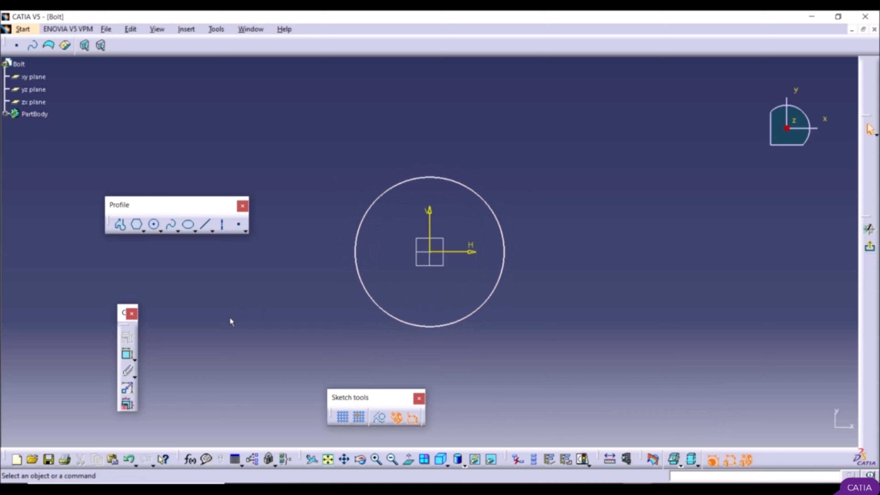
Step: Dimension the circle's diameter and set it to 20 mm
click(127, 357)
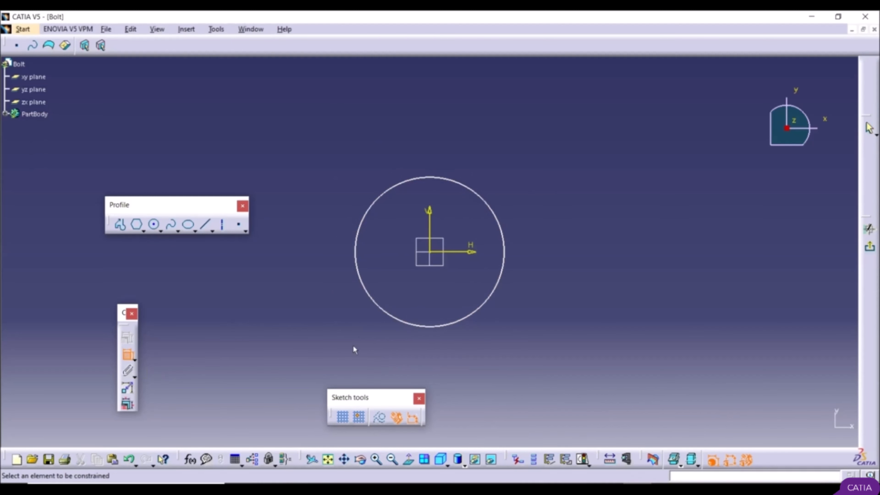
click(364, 291)
click(307, 307)
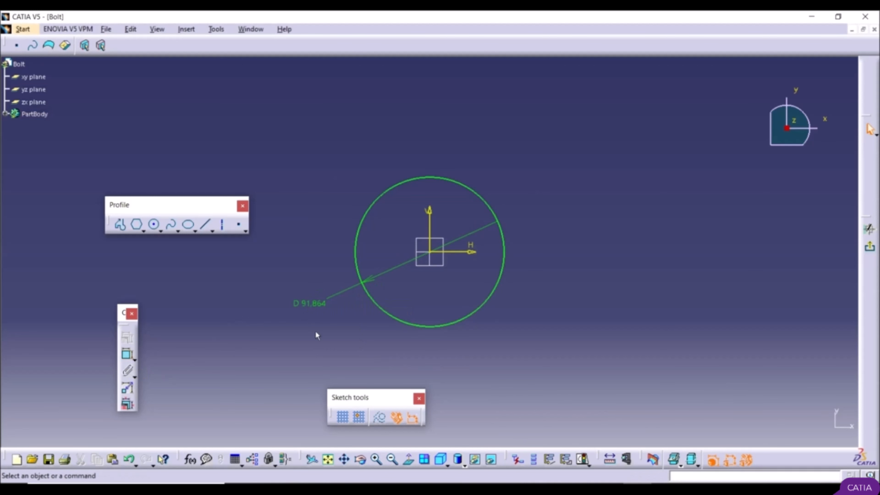
double_click(316, 305)
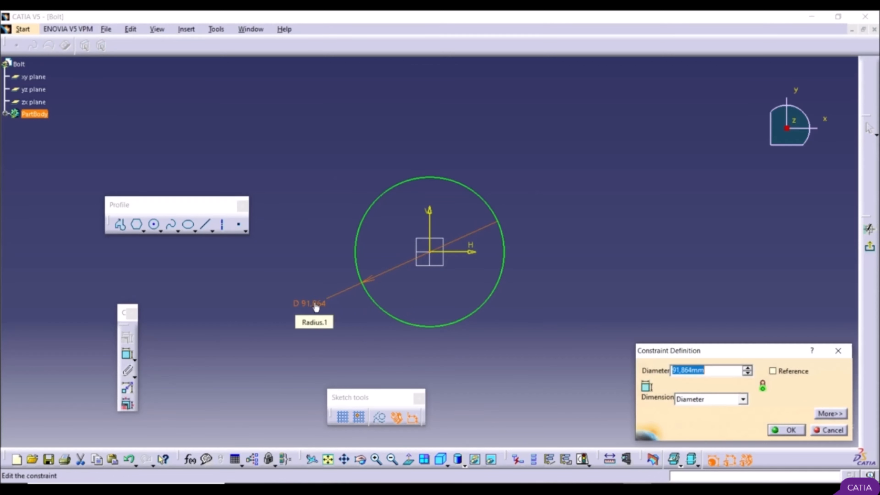
text(20)
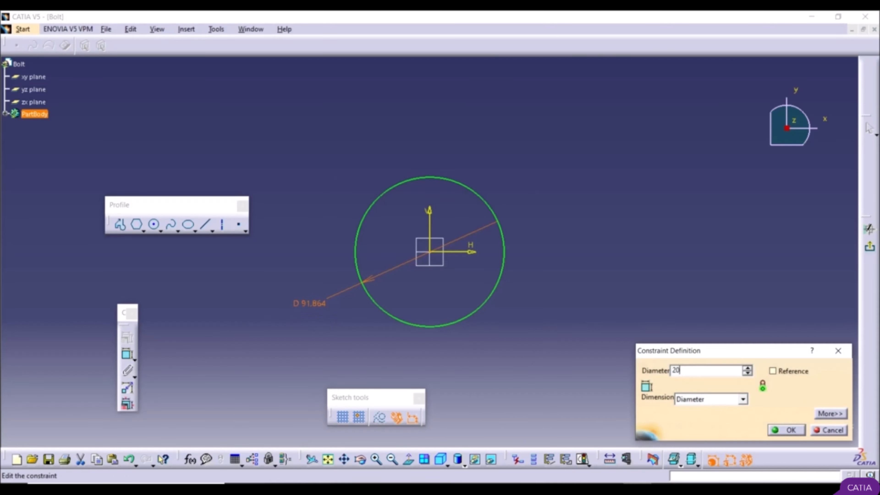
key(Return)
Step: Exit the circle sketch and extrude it with Pad to a length of 55 mm
middle_drag(490, 263, 457, 263)
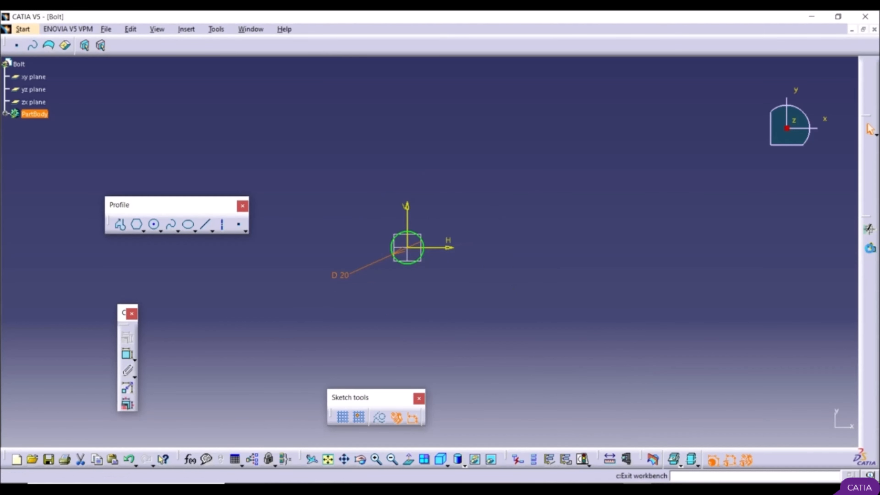
click(870, 247)
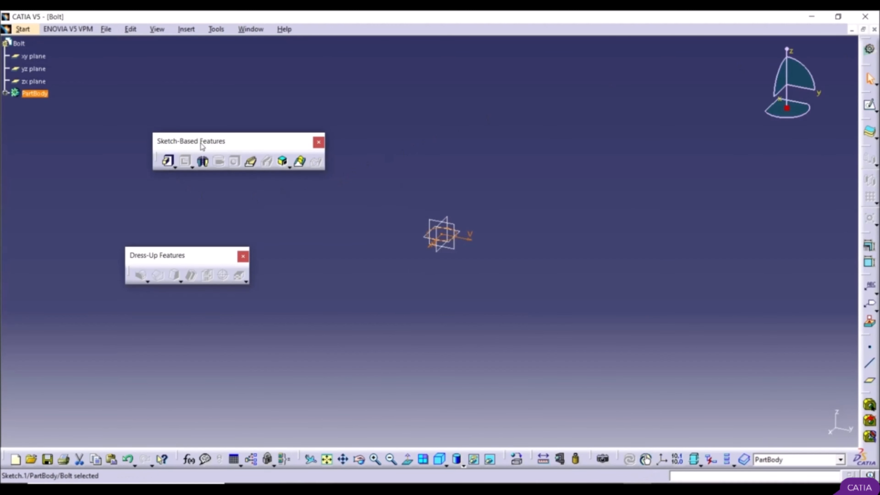
click(168, 162)
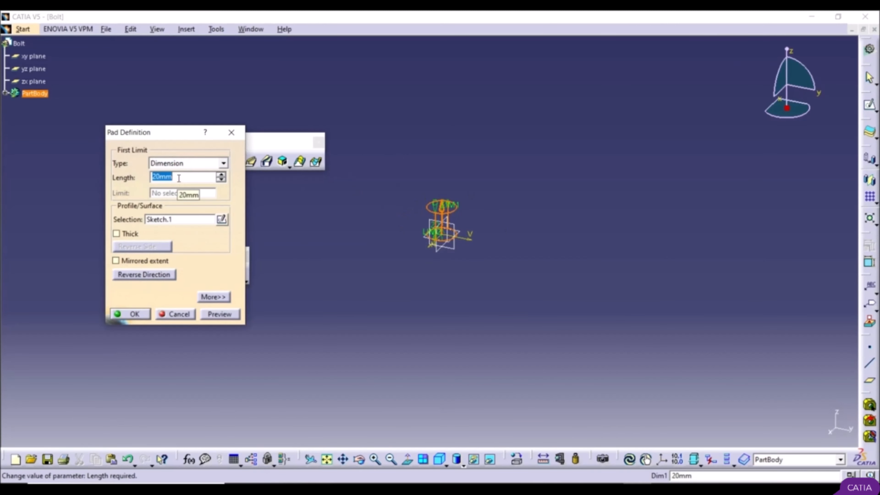
text(55)
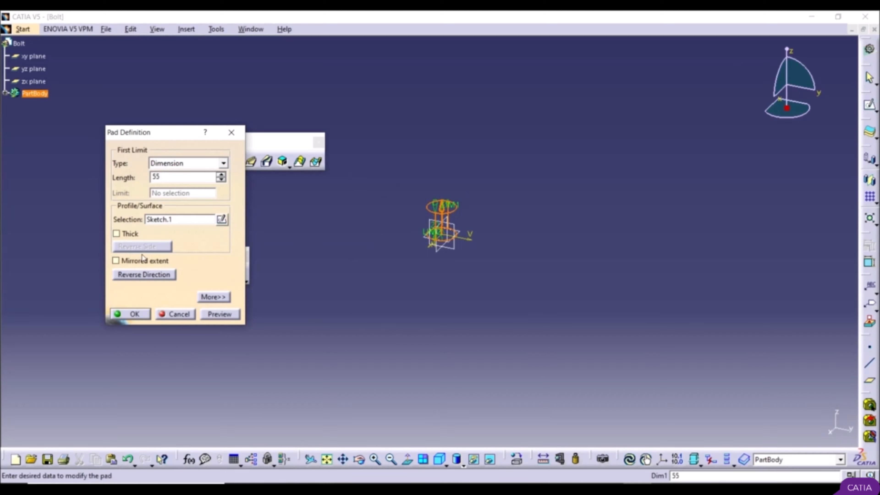
click(135, 314)
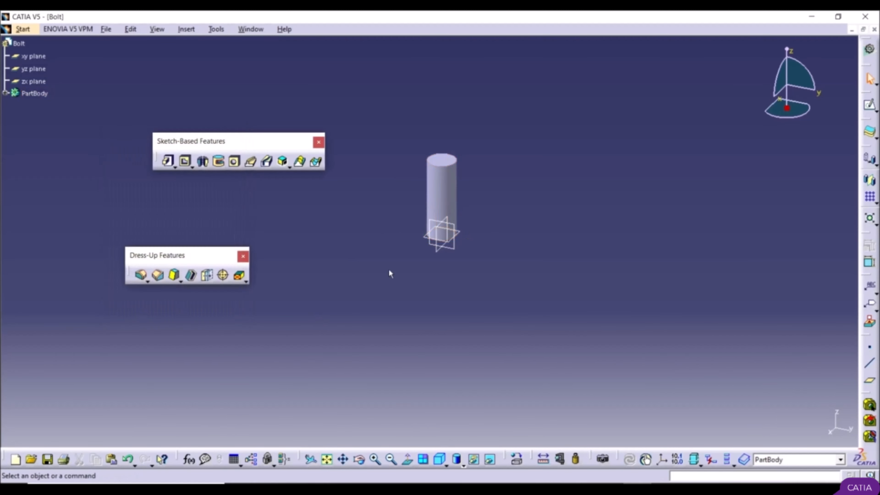
Step: Start a sketch on the cylinder's top face and draw an origin-centred hexagon about 43 mm across flats with vertical sides
middle_drag(406, 157, 391, 251)
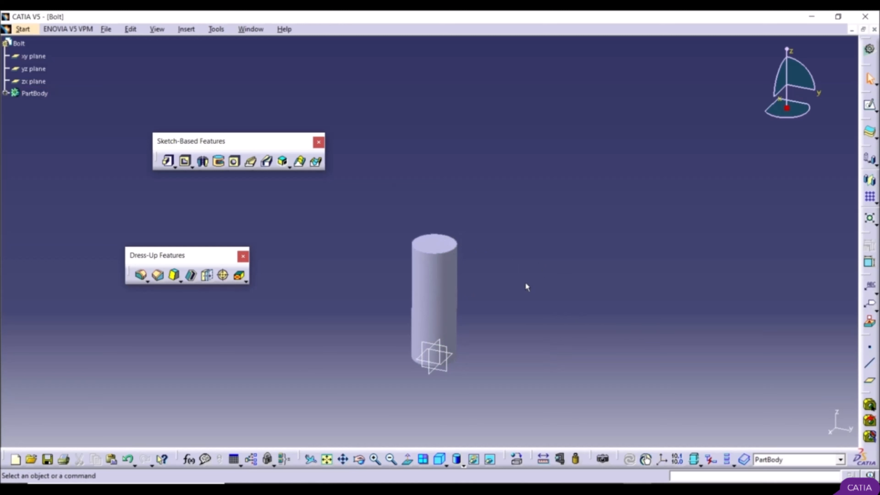
click(445, 246)
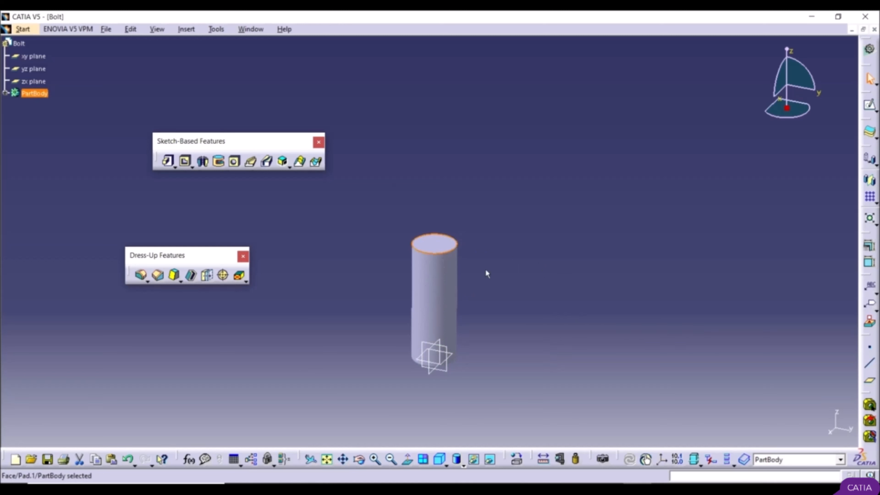
click(869, 104)
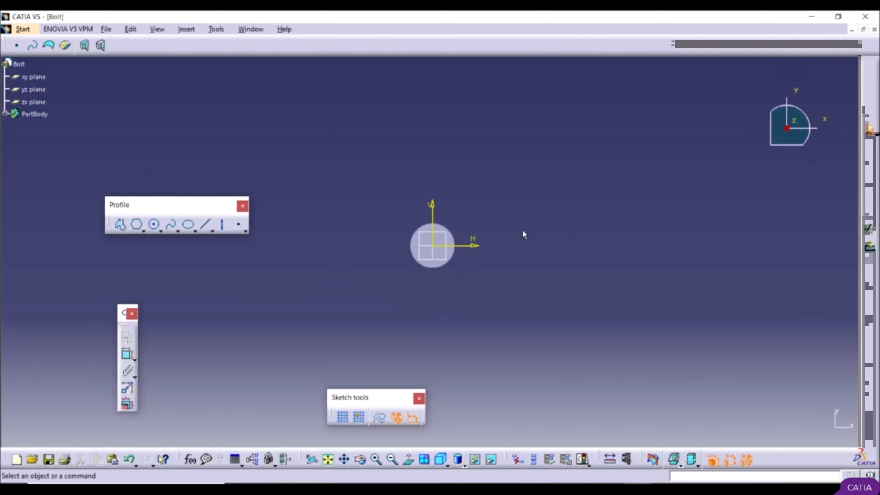
click(138, 225)
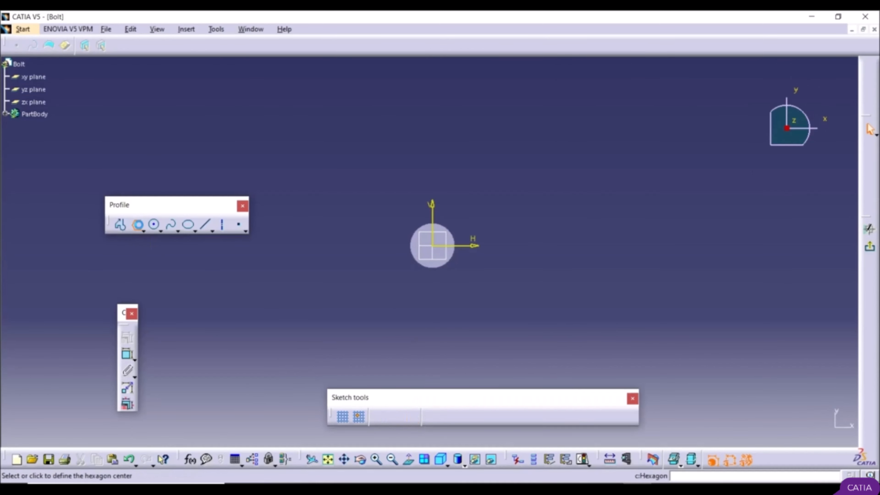
click(433, 247)
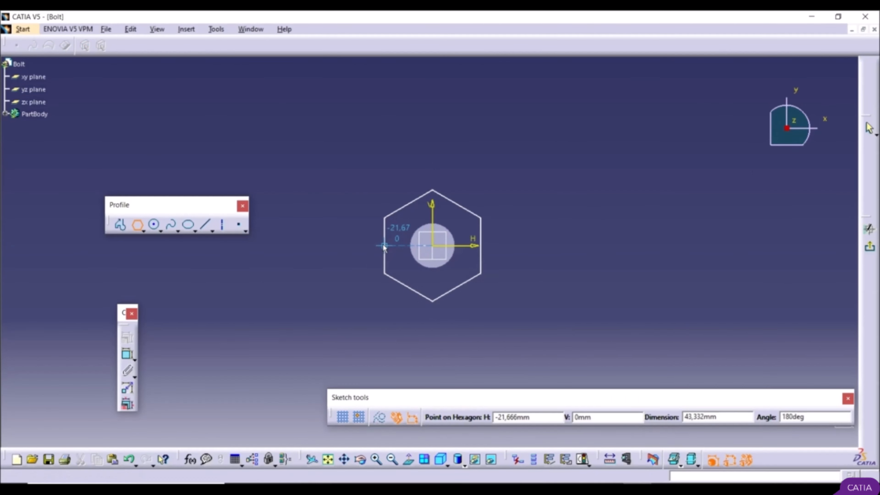
click(384, 247)
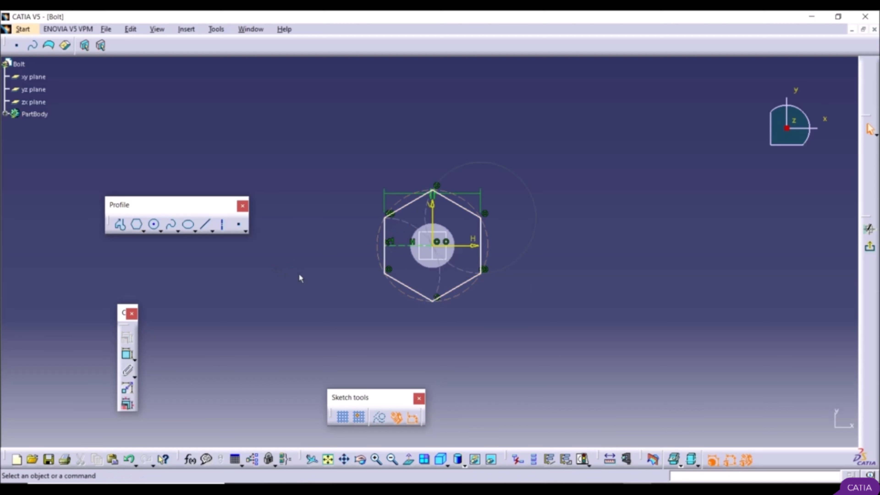
Step: Dimension the distance between two opposite slanted sides of the hexagon and set it to 35 mm
click(128, 354)
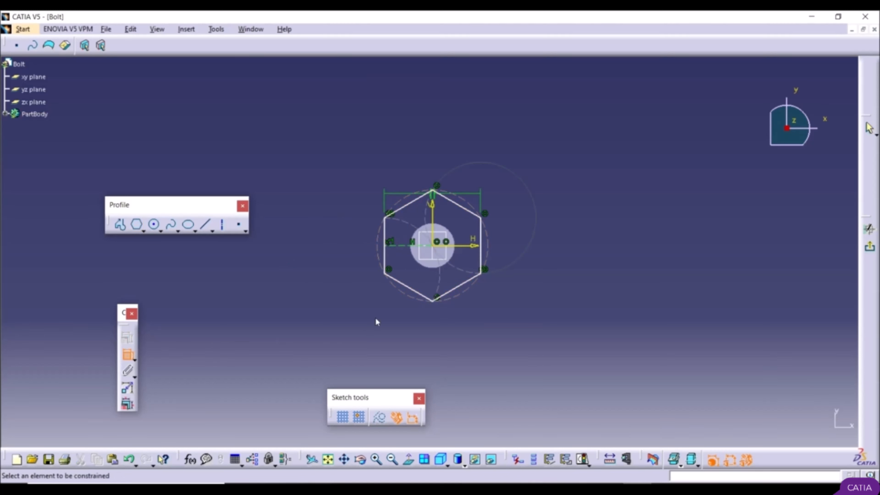
click(423, 295)
click(473, 209)
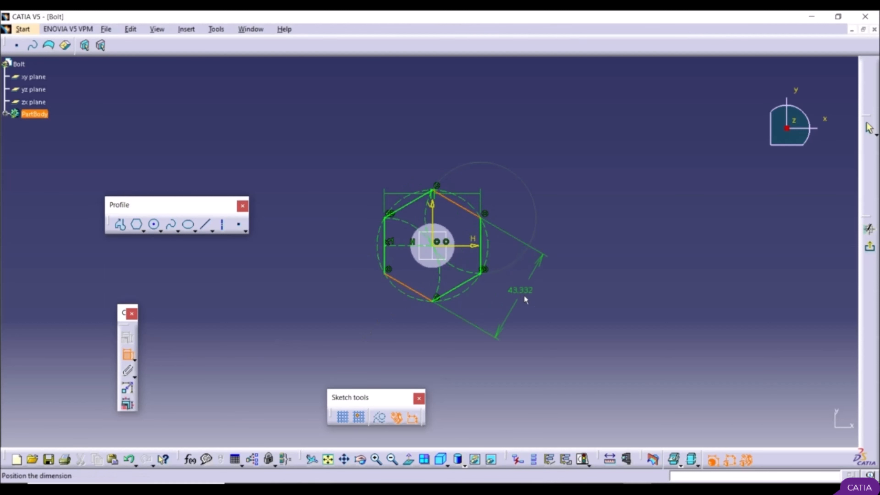
click(531, 304)
double_click(531, 305)
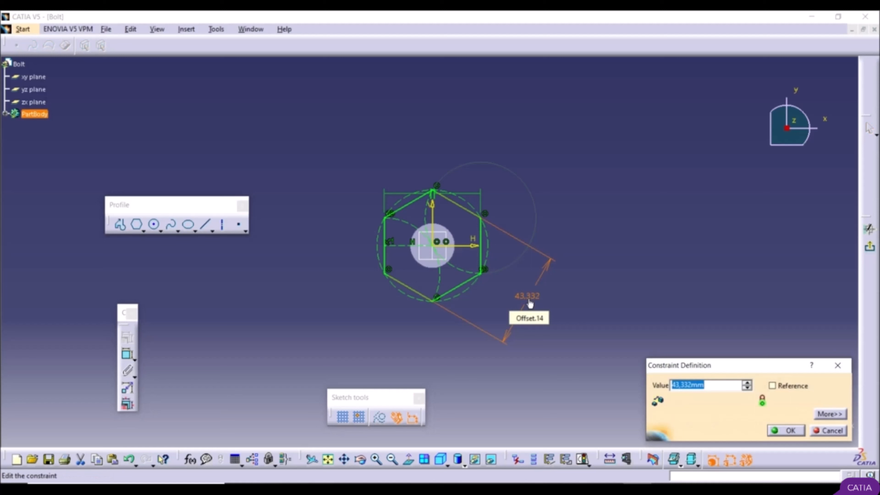
text(35)
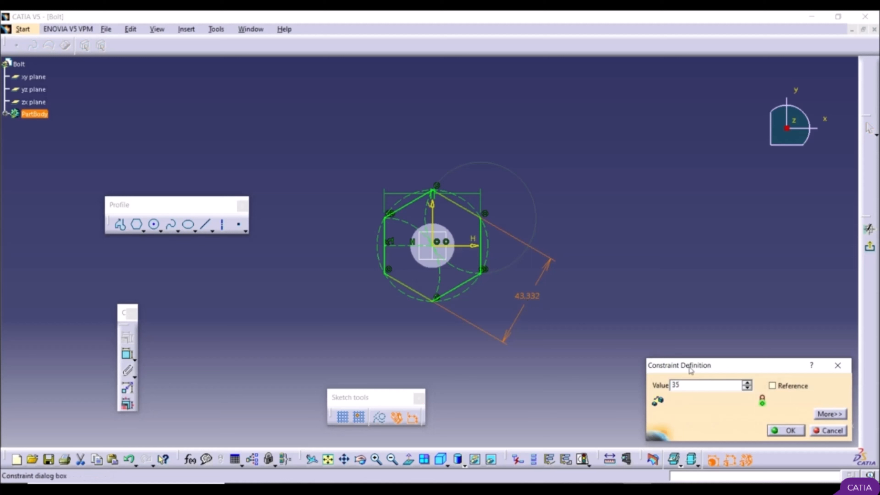
click(785, 430)
click(604, 382)
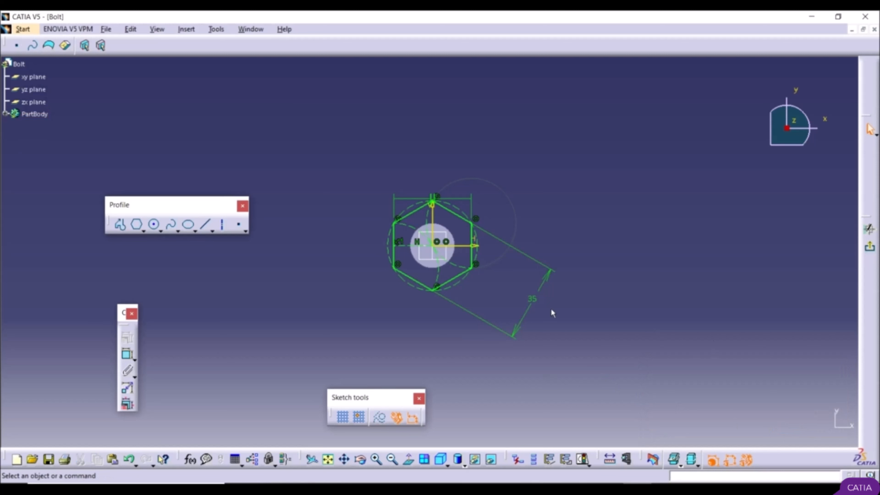
Step: Set the distance between the hexagon's two opposite slanted sides to 40 mm
double_click(534, 300)
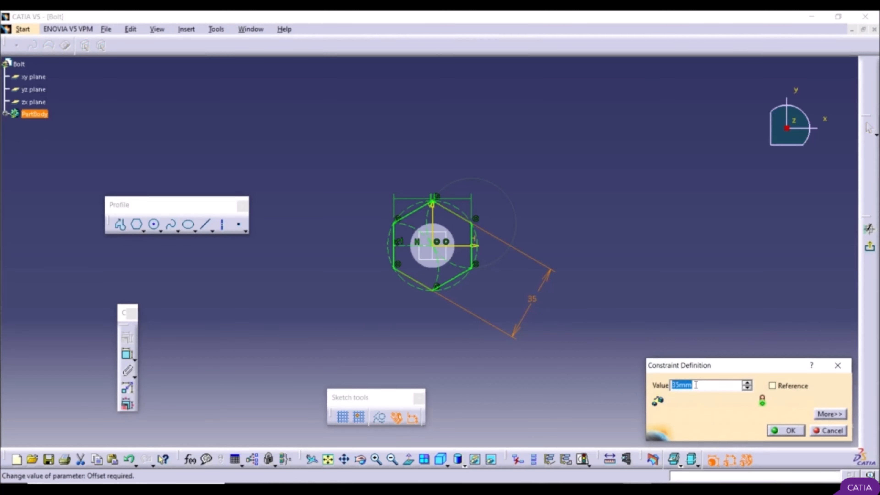
text(40)
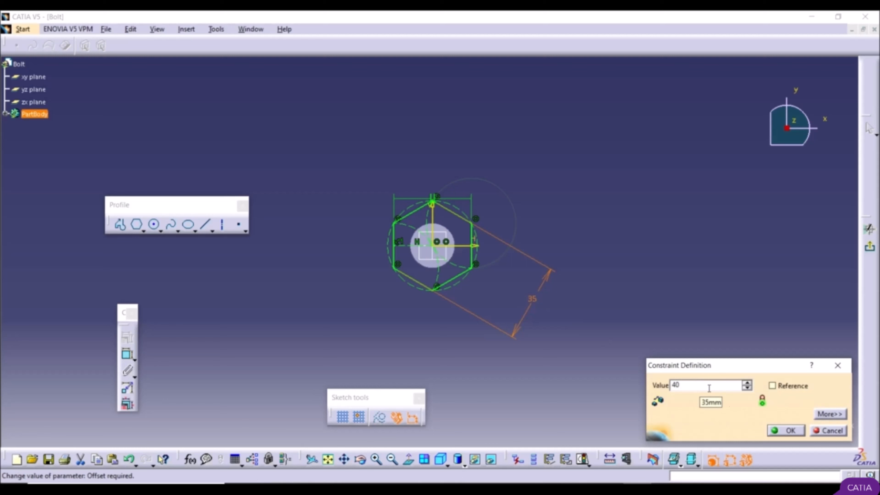
click(786, 431)
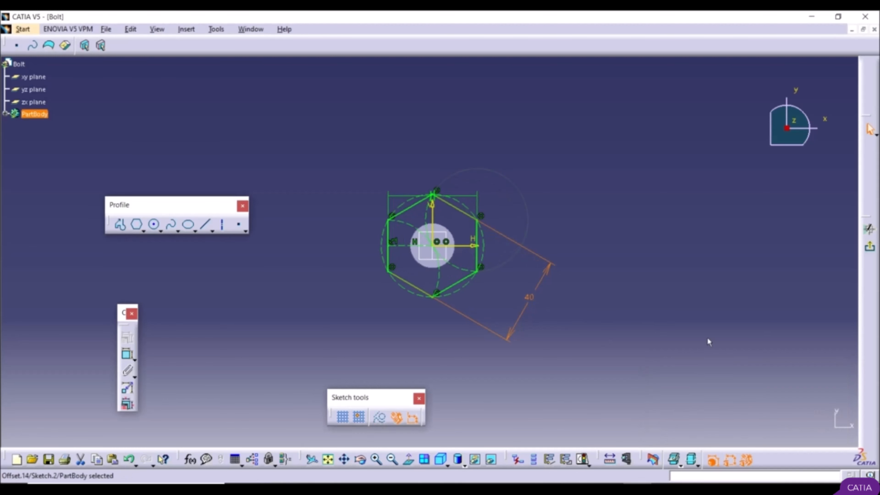
Step: Exit the hexagon sketch and extrude it with Pad to a length of 5 mm as the bolt head
click(871, 249)
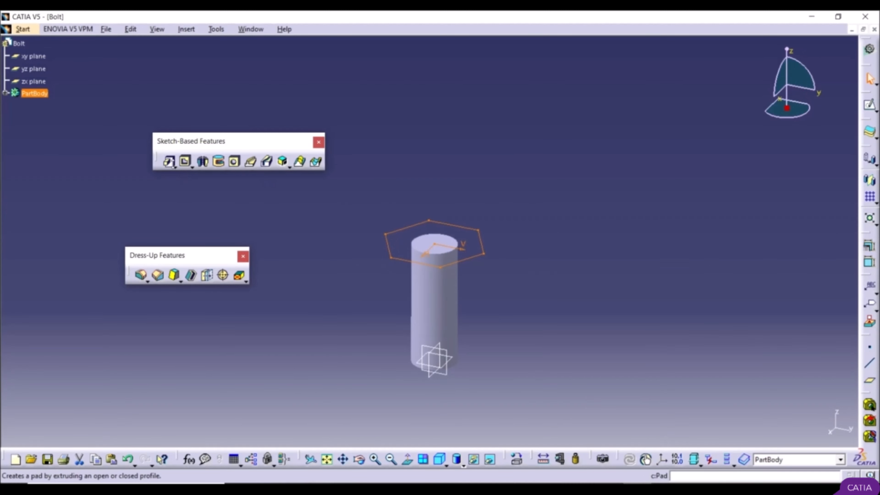
click(167, 161)
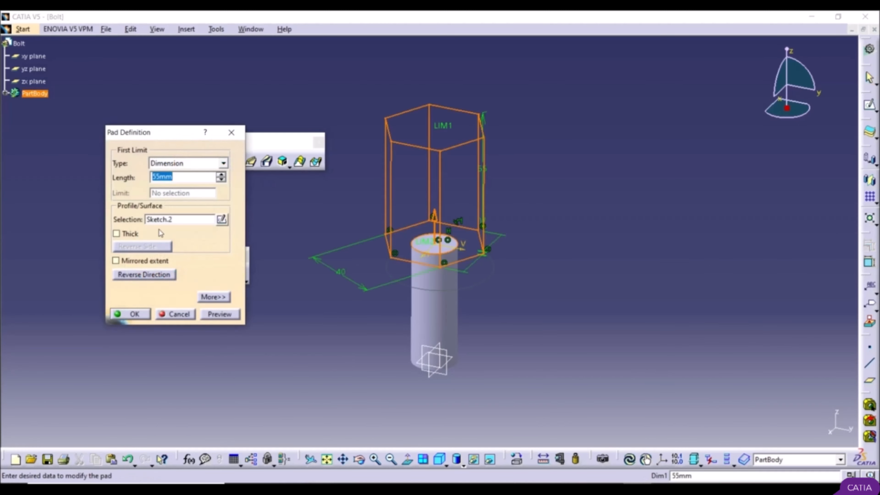
text(5)
click(141, 313)
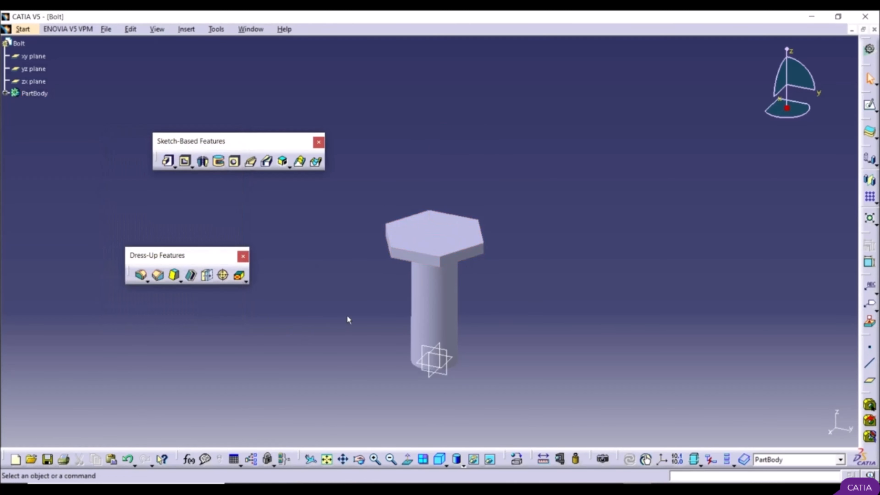
Step: Apply an Edge Fillet to the top face of the hexagonal head, previewing a 2 mm radius and creating it with 1 mm
scroll(365, 208, up, 1)
ctrl+middle_drag(365, 236, 361, 190)
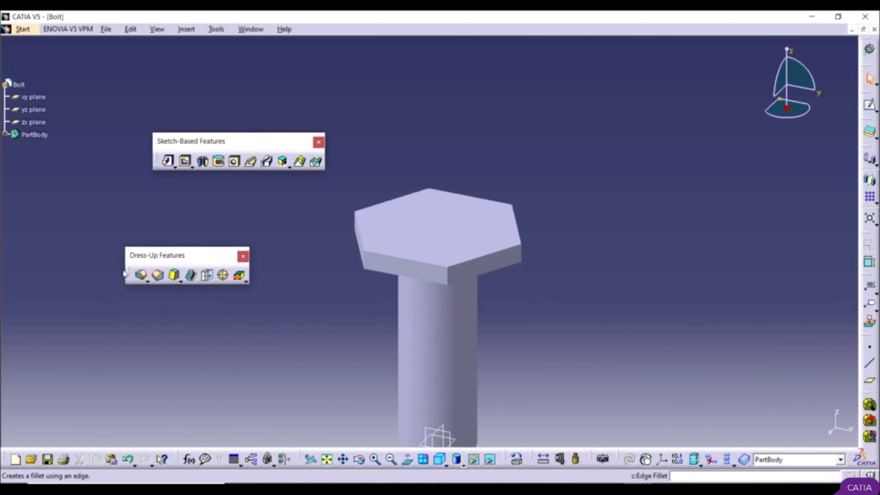
click(141, 275)
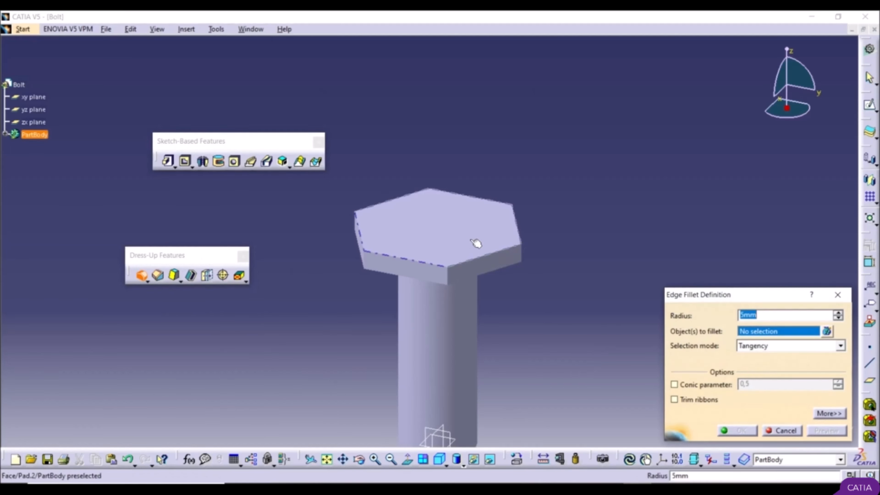
click(449, 232)
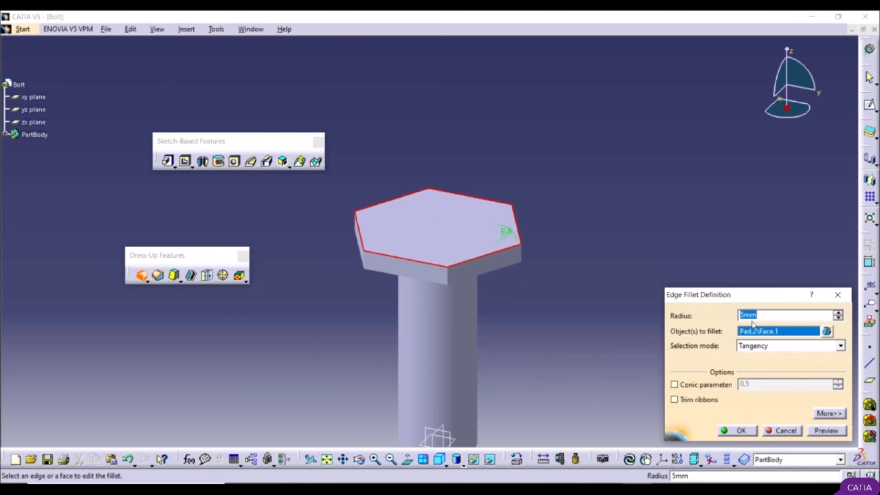
text(2)
click(827, 430)
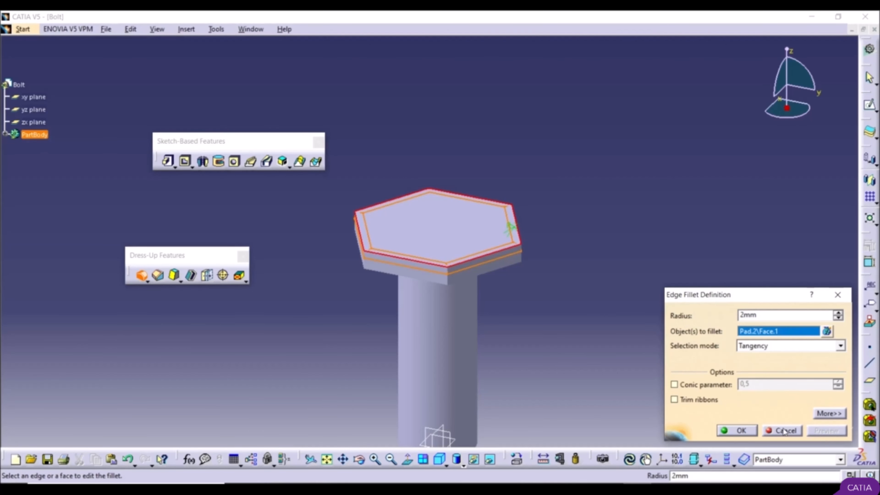
double_click(756, 314)
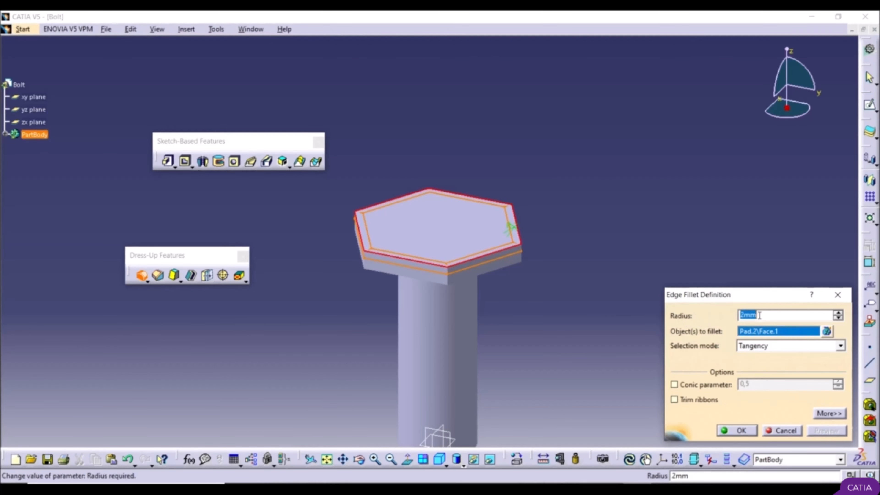
text(1)
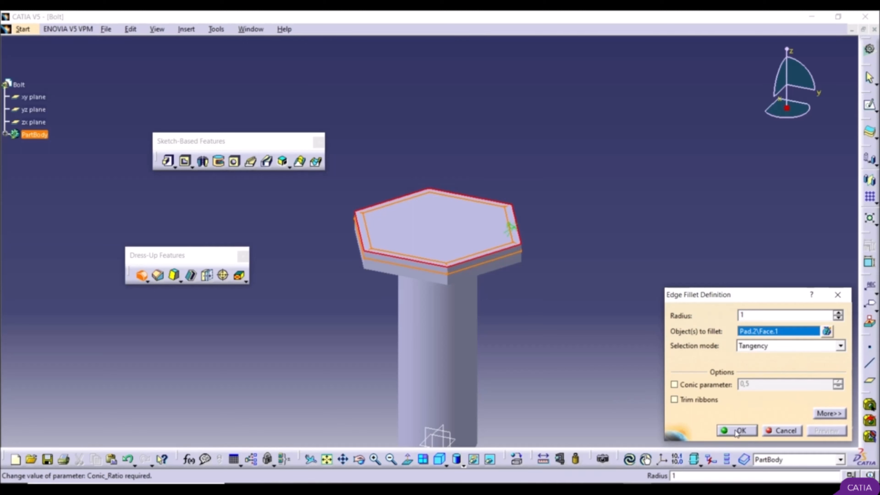
click(726, 430)
click(604, 335)
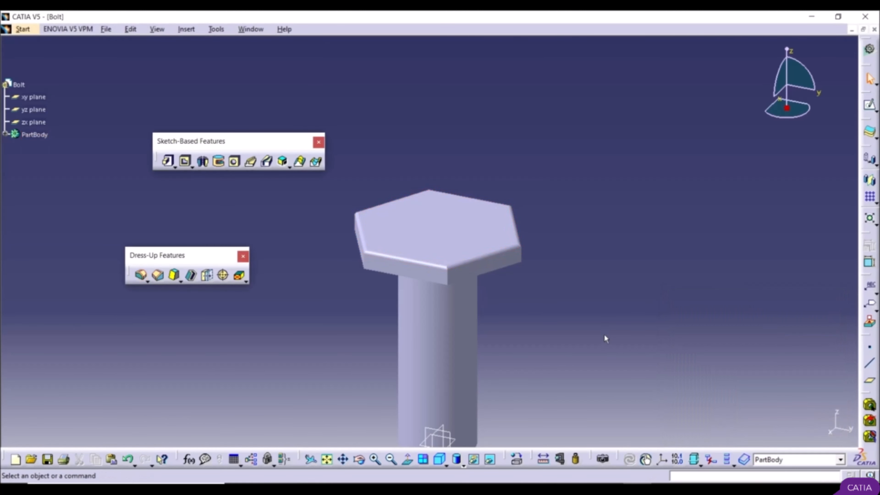
Step: Save the part to the desktop (Radna površina) as a CATPart file named Bolt
middle_drag(605, 337, 624, 370)
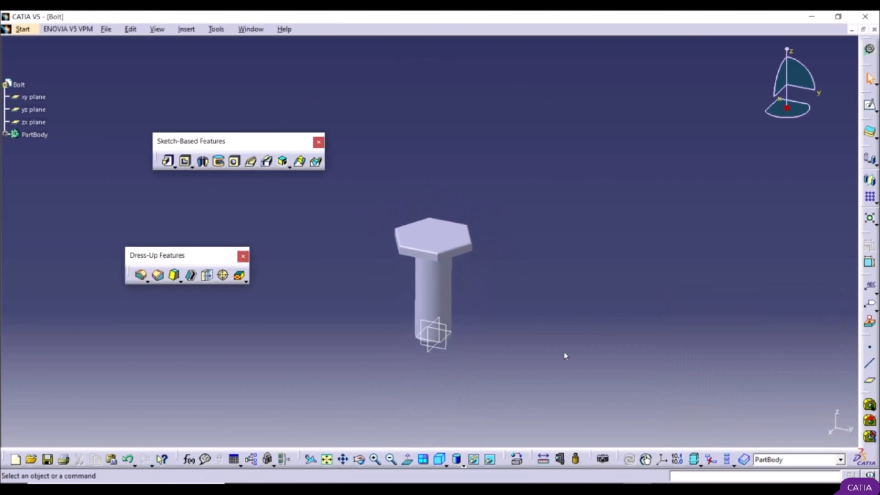
middle_drag(388, 277, 371, 236)
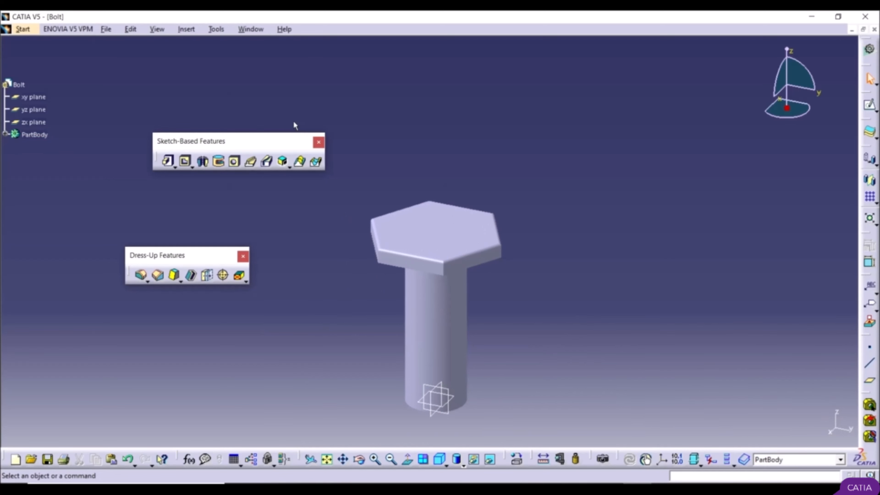
click(107, 30)
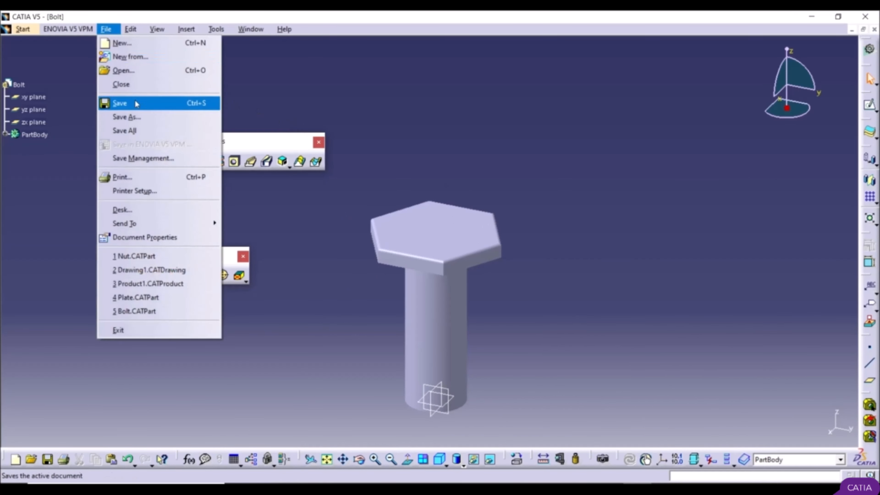
click(149, 117)
click(310, 207)
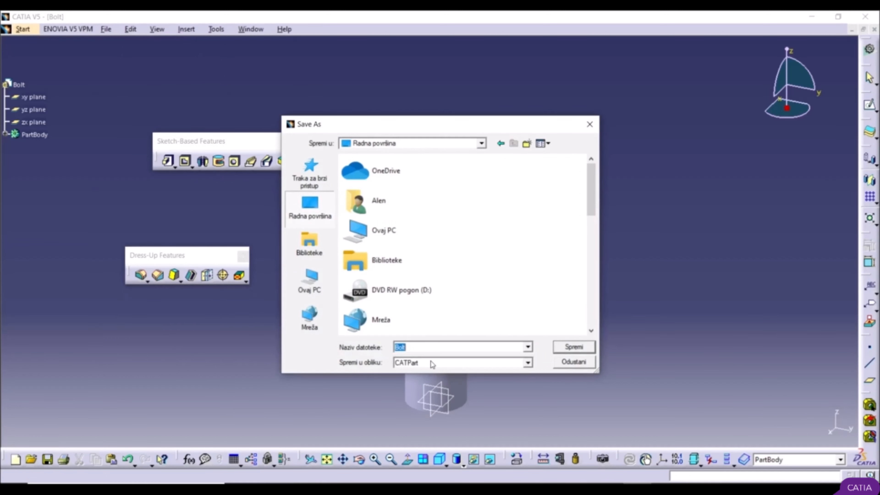
click(578, 347)
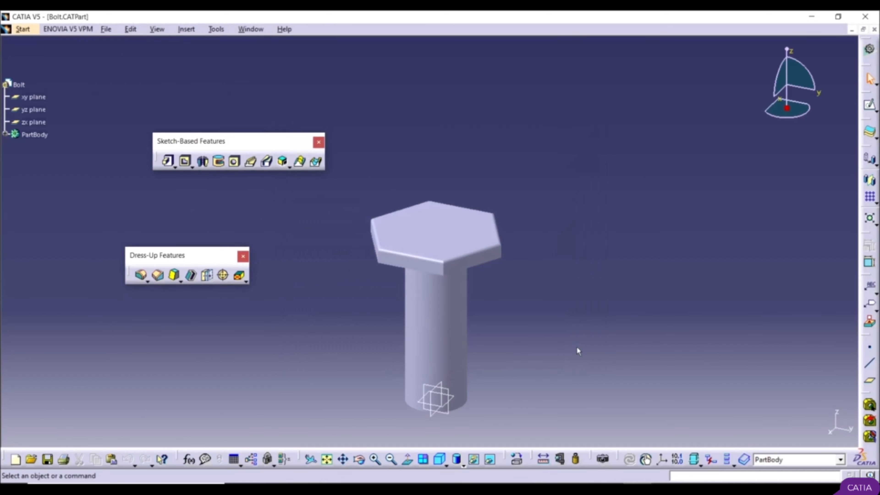
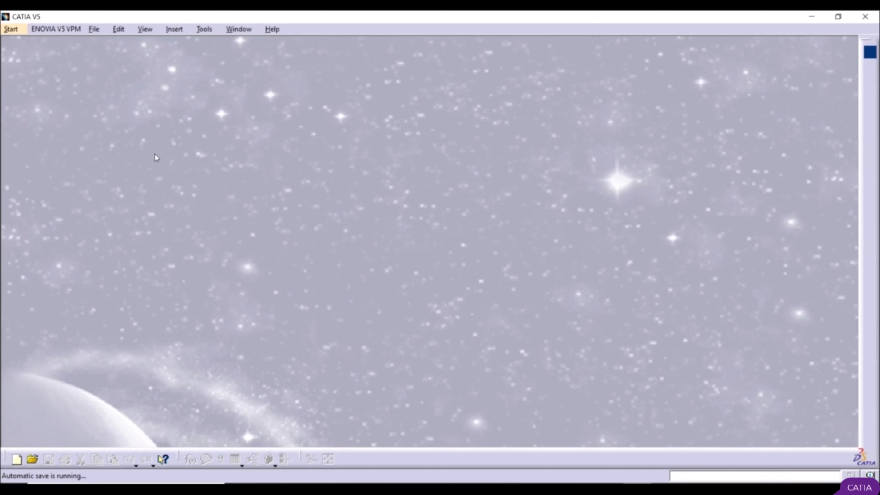
Step: Create a new part named Nut in the Part Design workbench
click(13, 29)
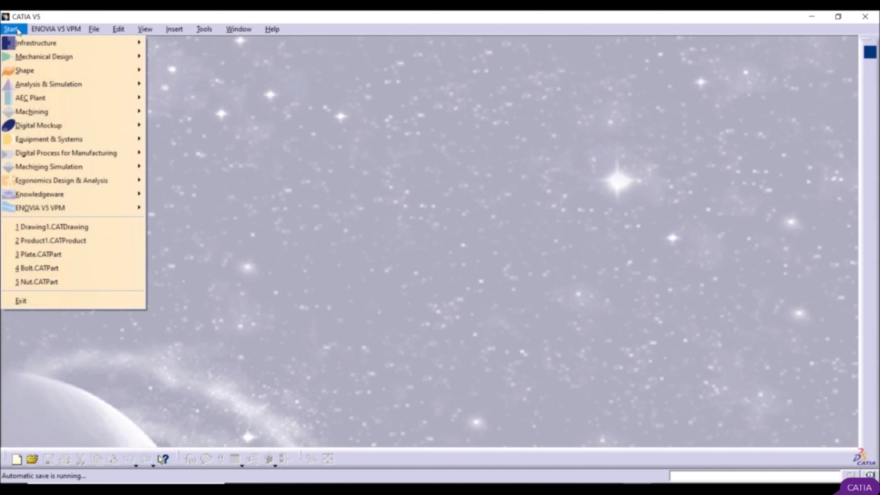
mouse_move(28, 57)
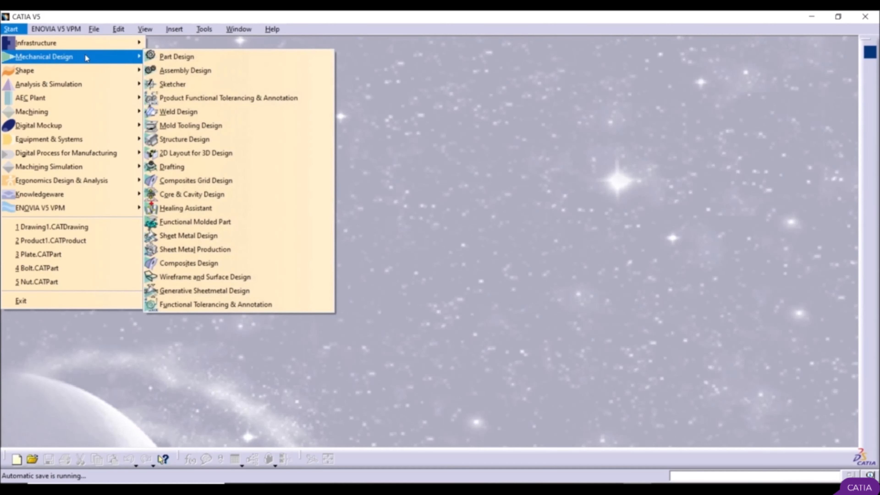
click(204, 56)
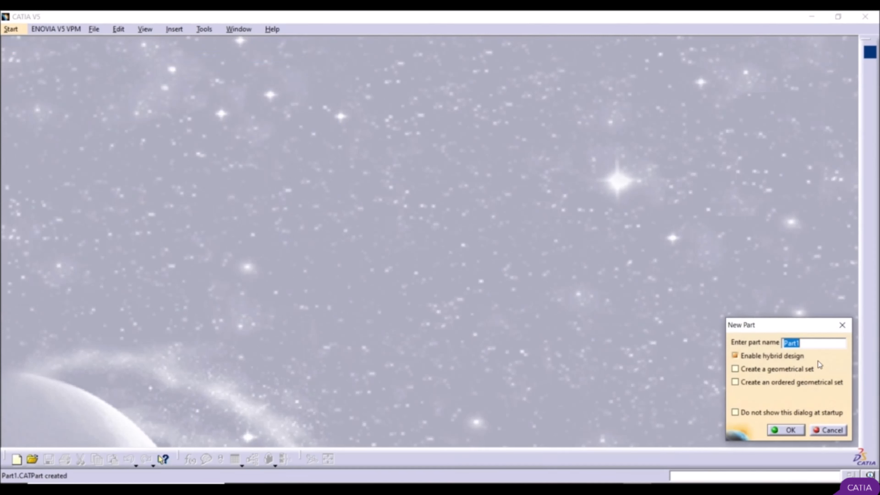
text(Nut)
click(789, 430)
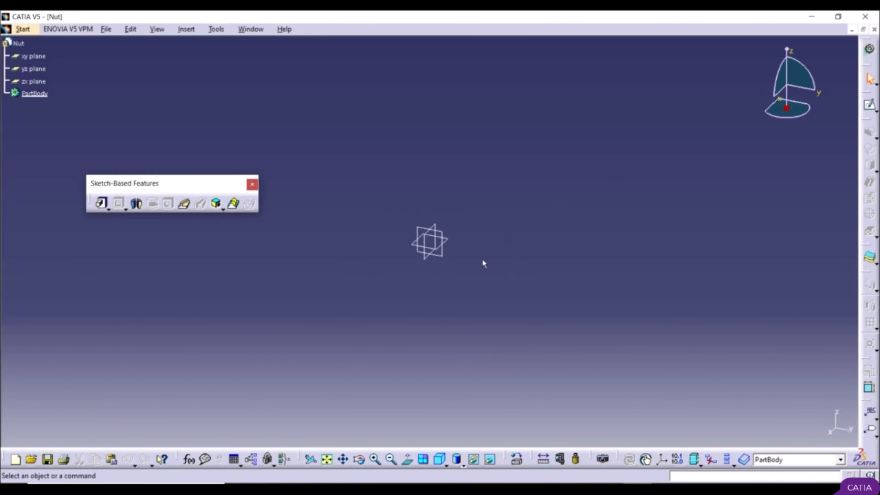
Step: Open a new sketch on the xy plane
click(449, 242)
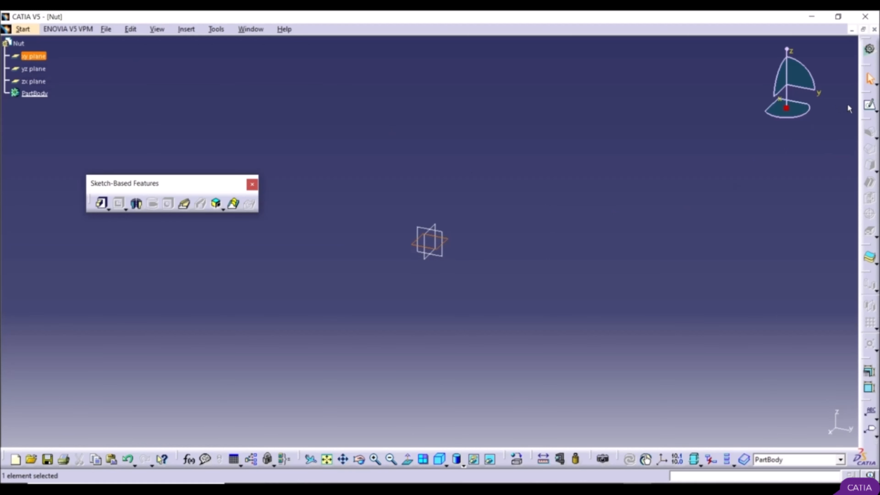
click(870, 106)
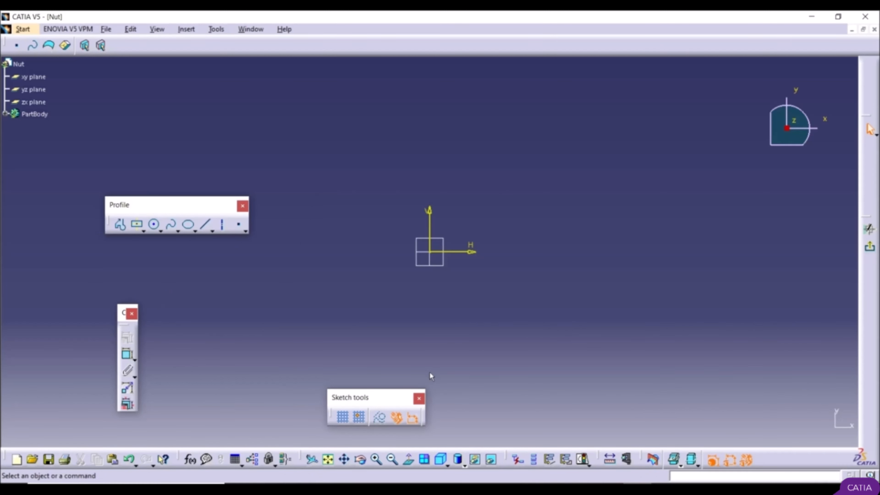
right_click(801, 459)
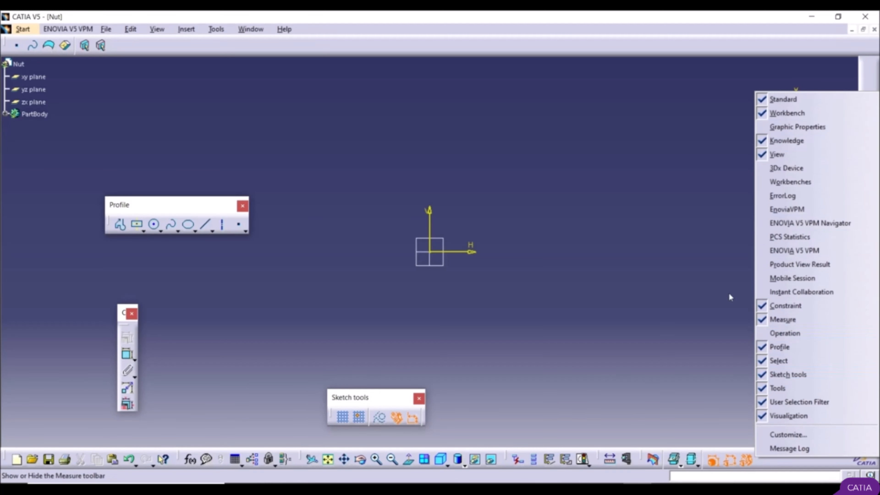
click(367, 325)
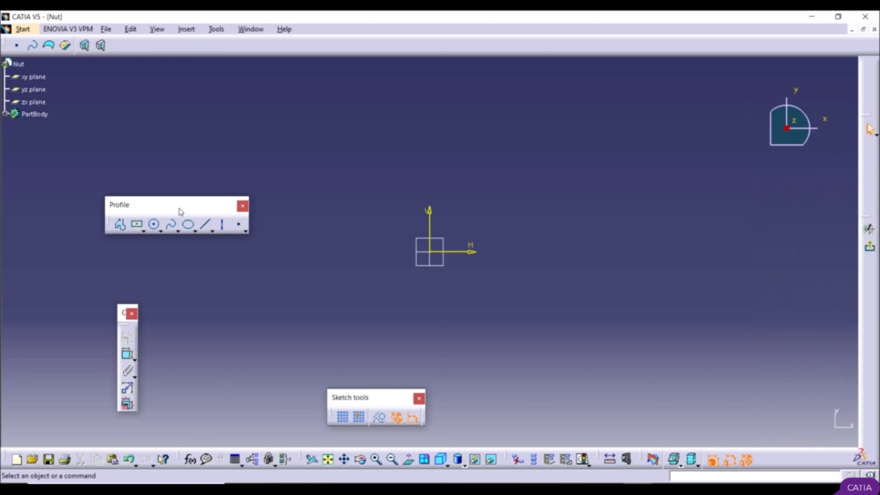
Step: Sketch a circle centred on the origin and resize it to about 125 mm in diameter
click(153, 224)
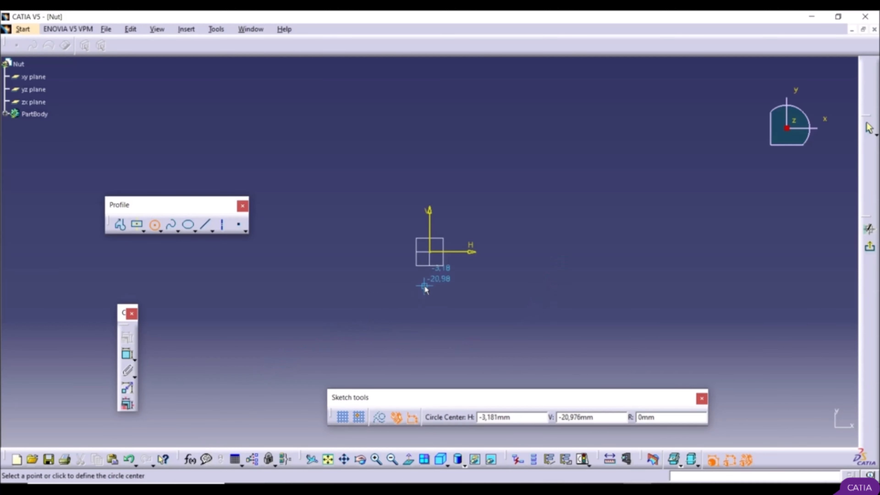
click(430, 253)
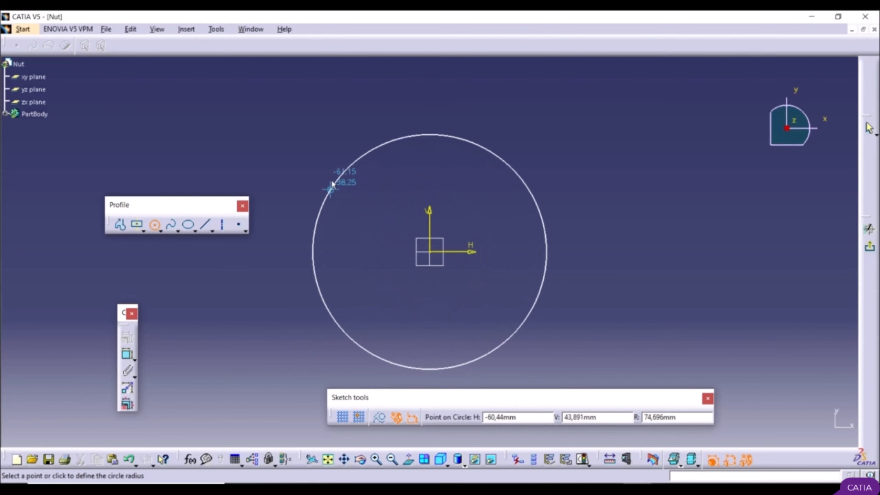
click(540, 240)
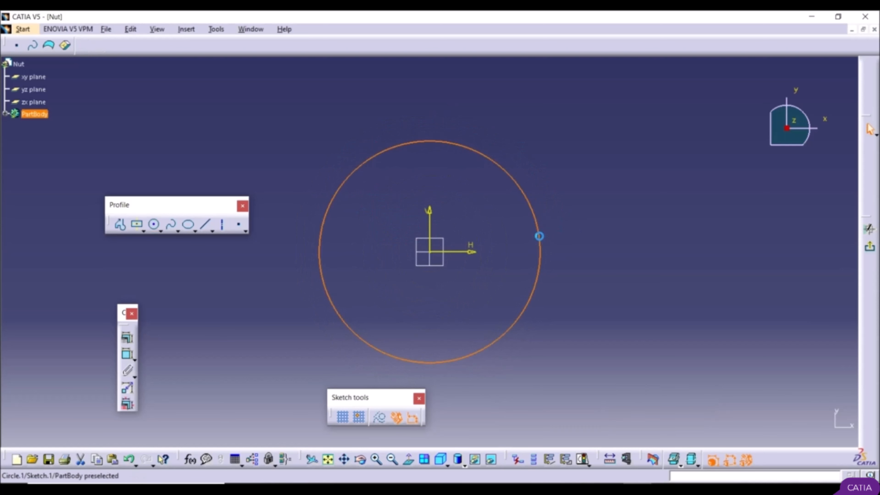
click(614, 254)
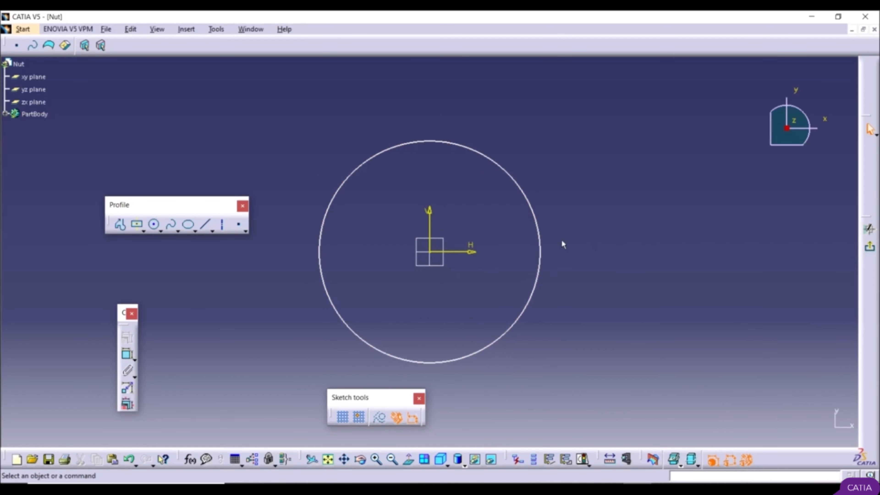
mouse_move(543, 245)
mouse_down()
mouse_move(479, 255)
mouse_move(572, 246)
mouse_move(480, 250)
mouse_move(543, 250)
mouse_move(509, 254)
mouse_move(531, 252)
mouse_up()
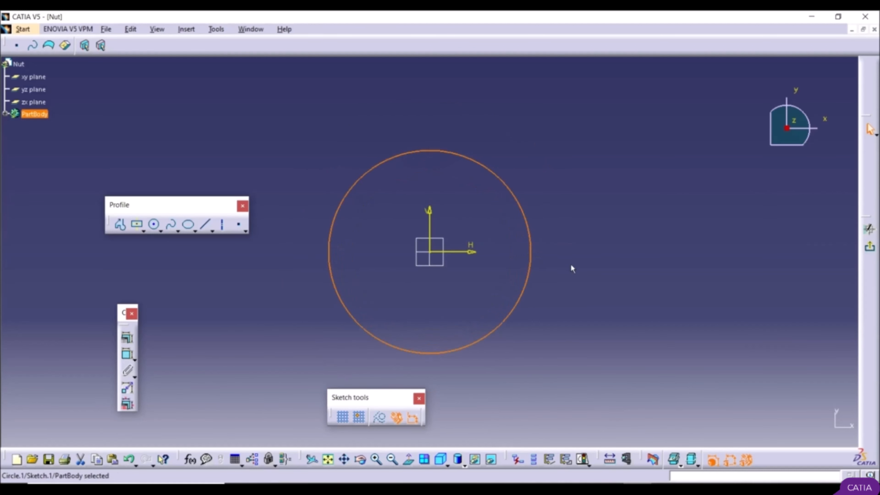
click(572, 268)
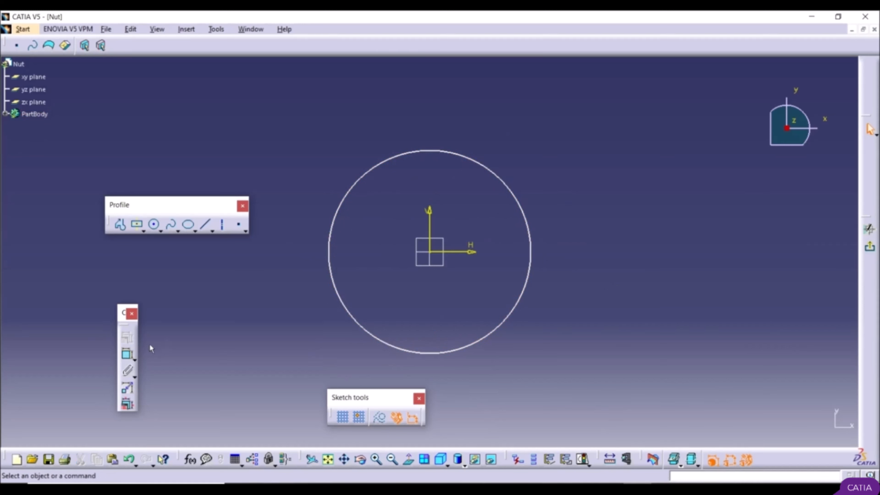
Step: Dimension the circle's diameter with a constraint and set it to 20 mm
click(127, 356)
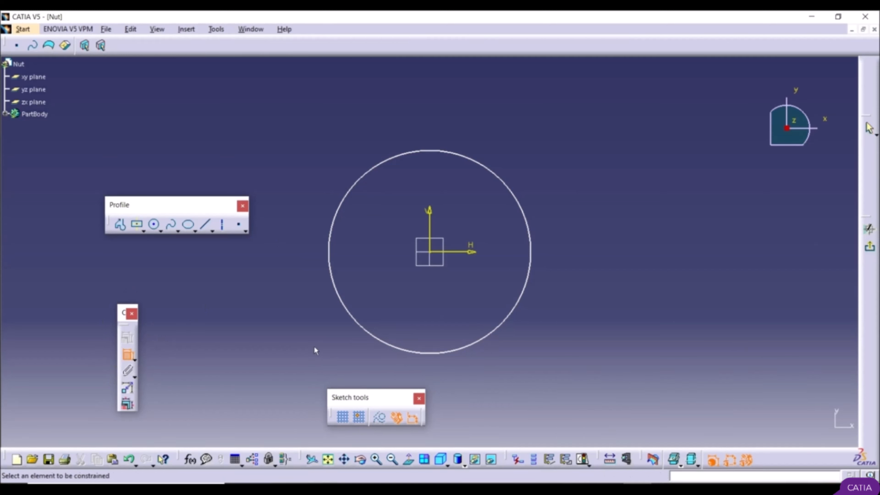
click(356, 327)
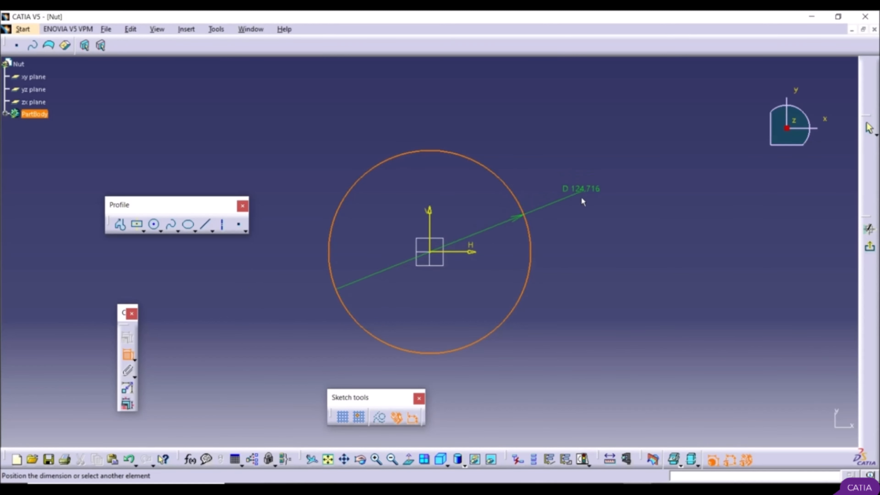
click(576, 191)
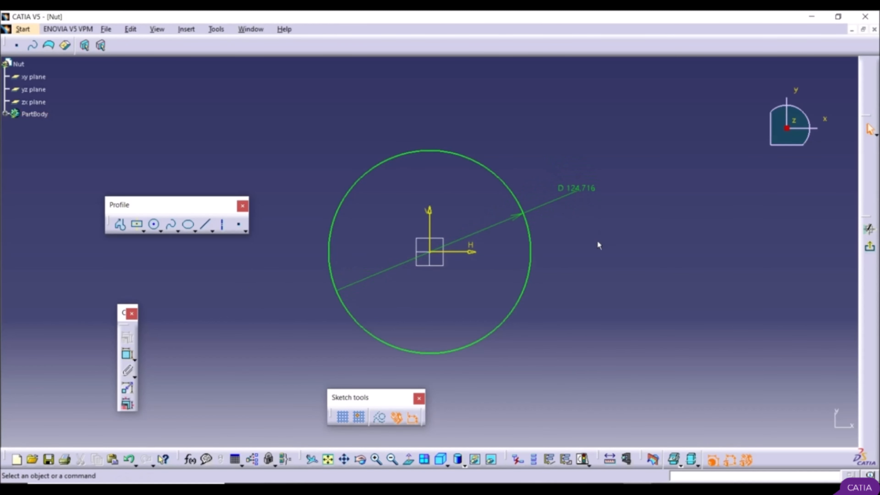
click(580, 191)
double_click(580, 190)
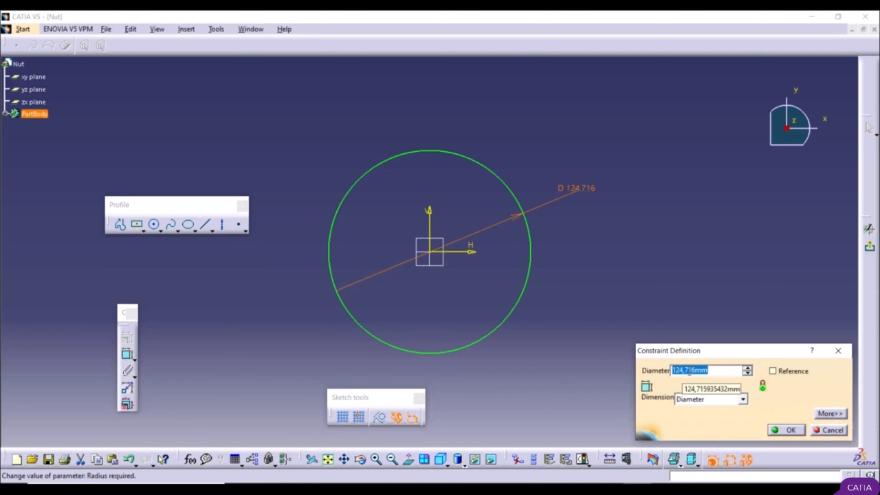
text(20)
click(787, 431)
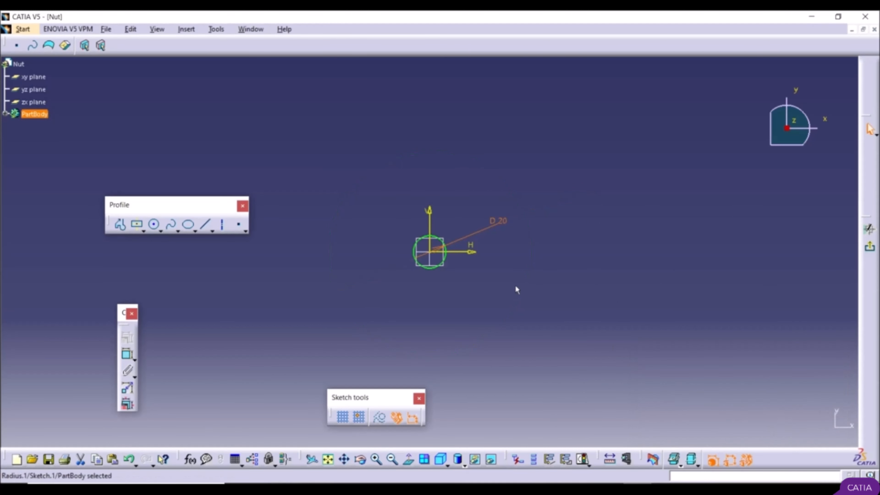
Step: Try to resize the dimensioned circle freehand to check whether it is fully constrained
middle_drag(432, 263, 432, 218)
click(532, 303)
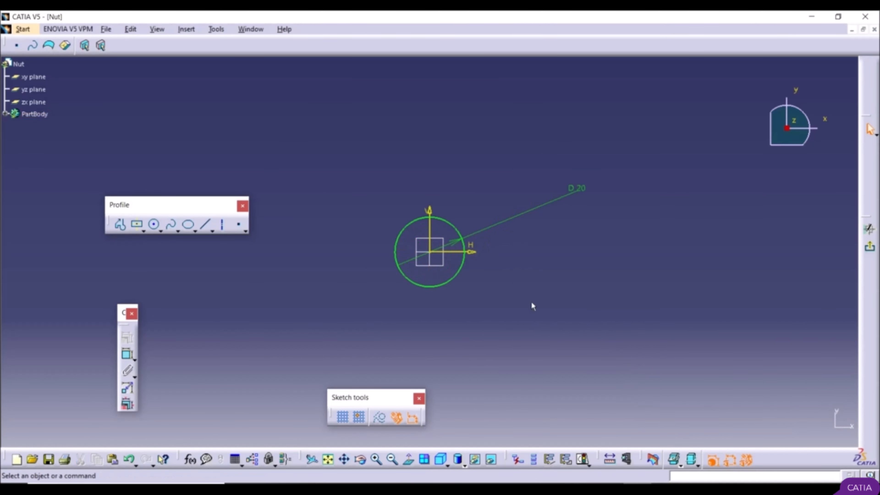
click(435, 287)
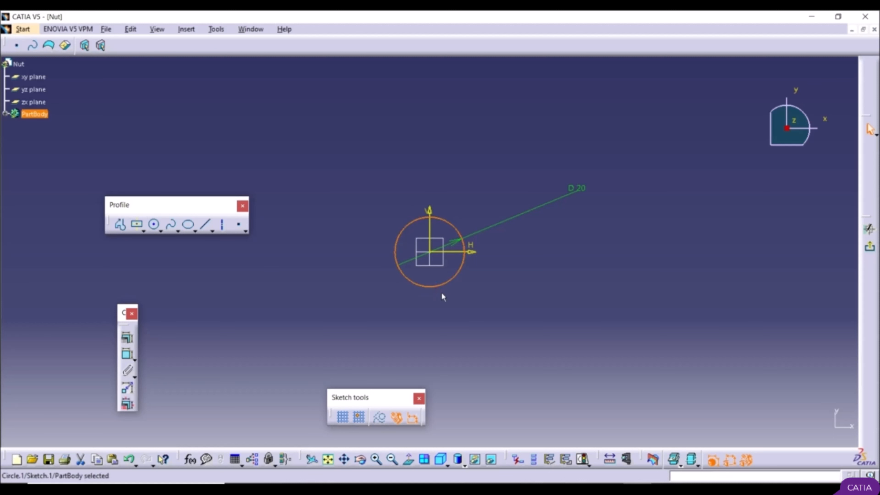
click(459, 298)
drag(457, 274, 509, 272)
click(548, 275)
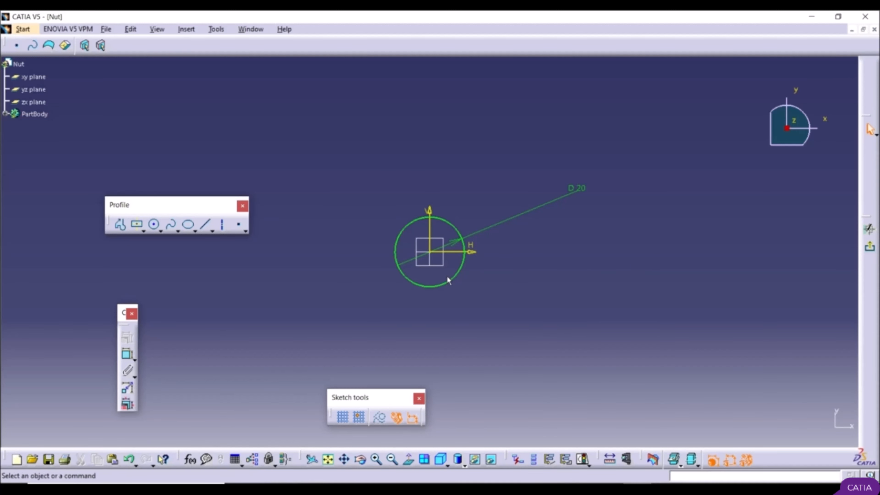
click(463, 231)
click(529, 274)
Step: Sketch a hexagon centred on the origin with two vertical sides and resize it to about 42 mm across flats
click(143, 230)
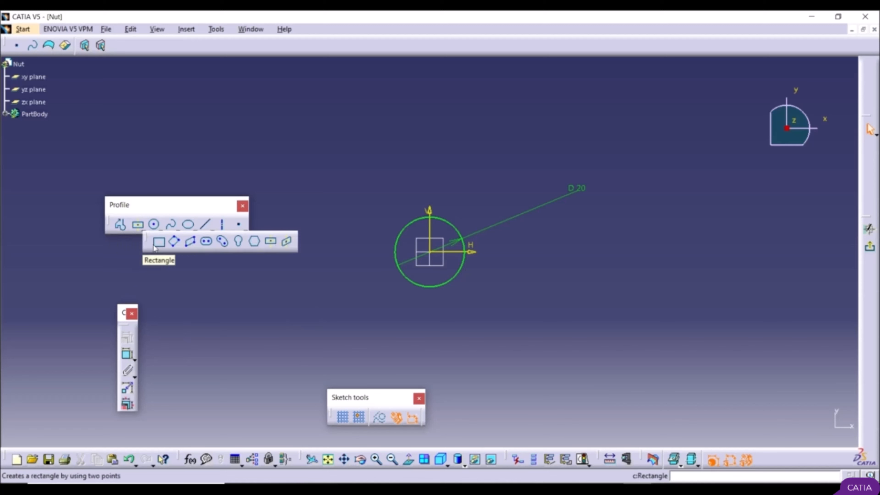
click(255, 242)
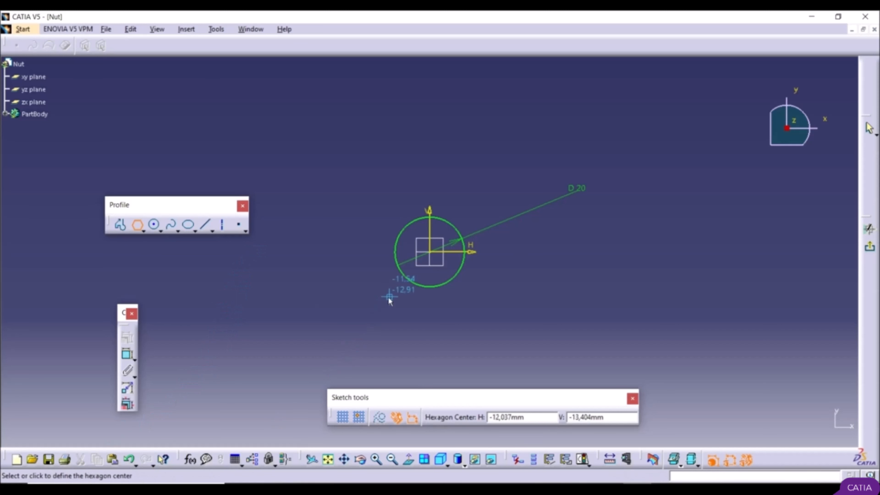
click(434, 253)
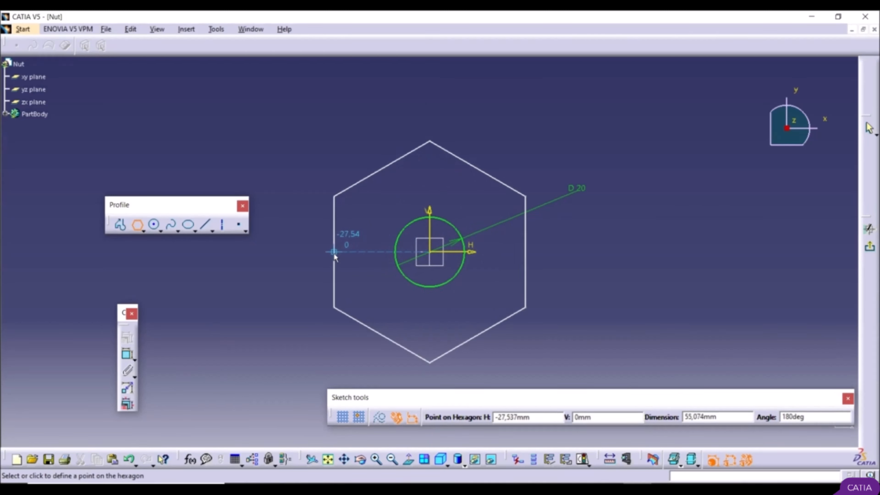
click(336, 252)
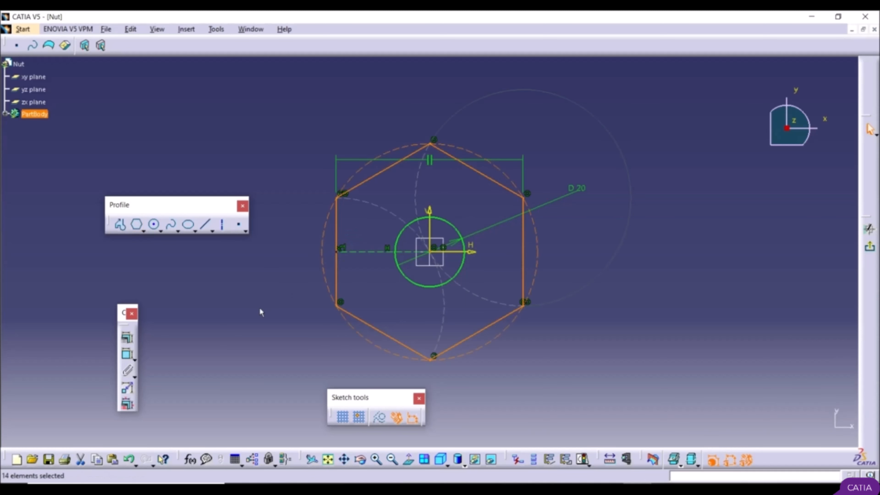
click(239, 294)
drag(381, 323, 388, 302)
click(279, 316)
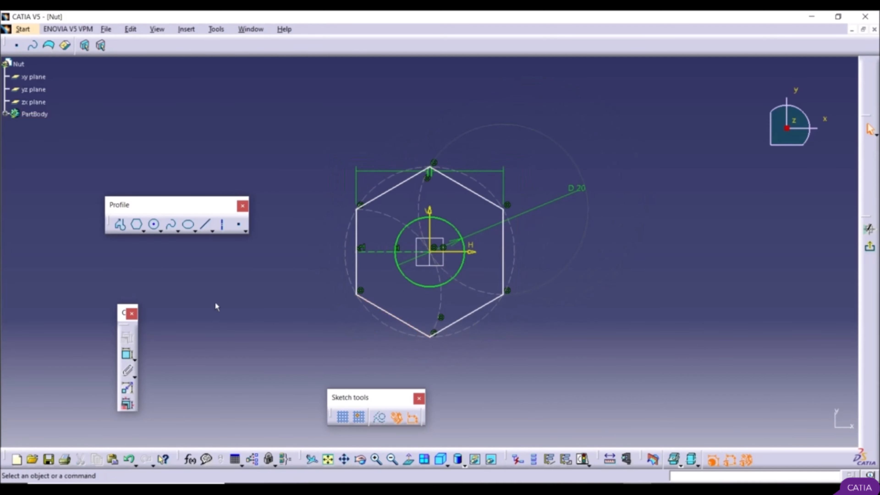
Step: Constrain the distance between two opposite slanted sides of the hexagon to 25 mm and exit the sketch
click(129, 356)
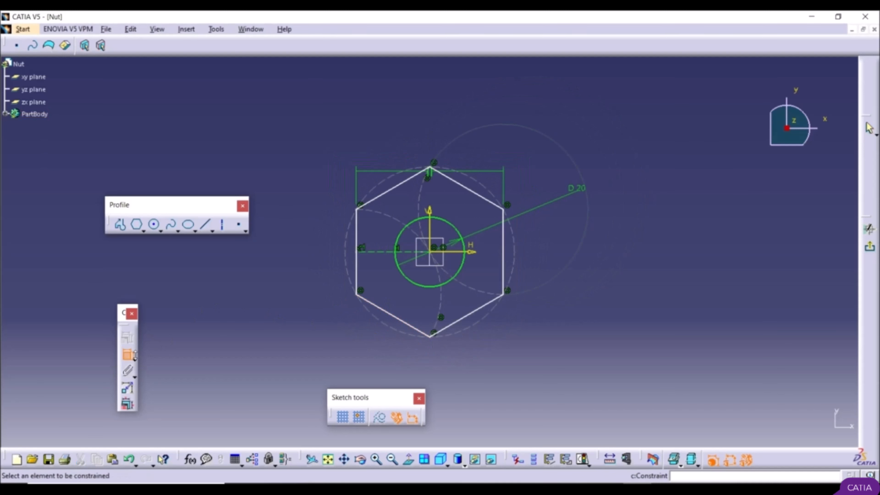
click(393, 315)
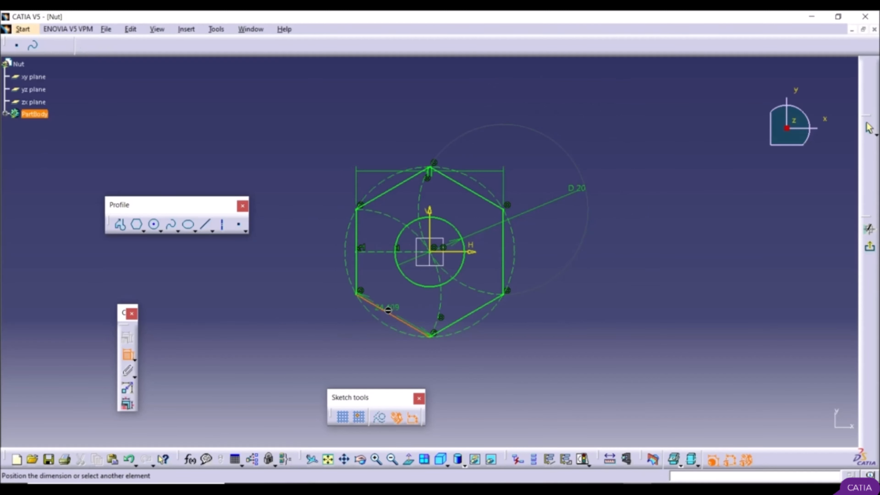
click(472, 190)
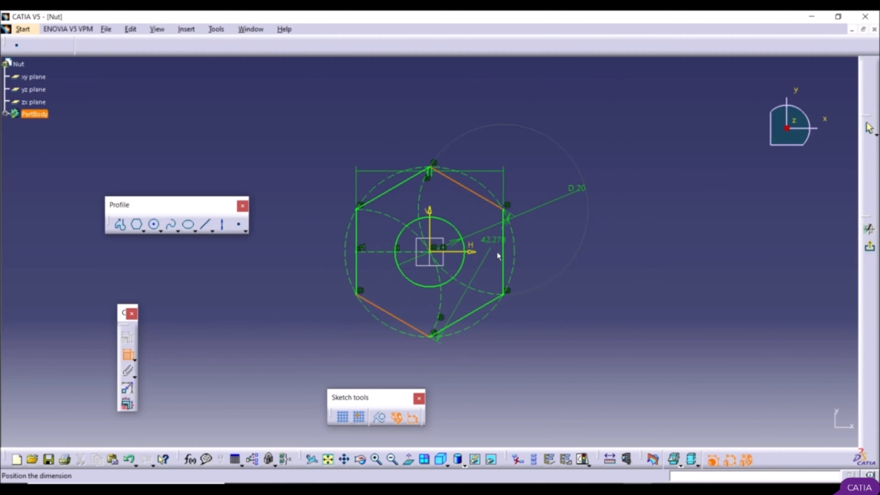
click(563, 318)
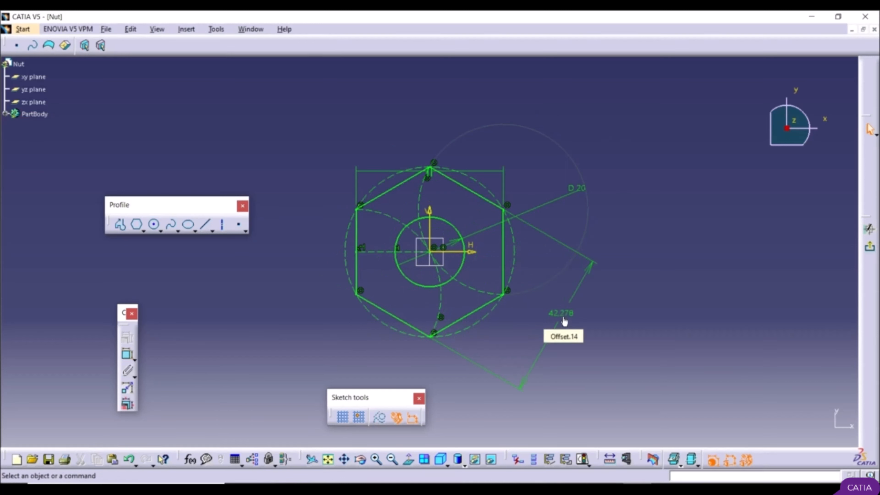
double_click(566, 314)
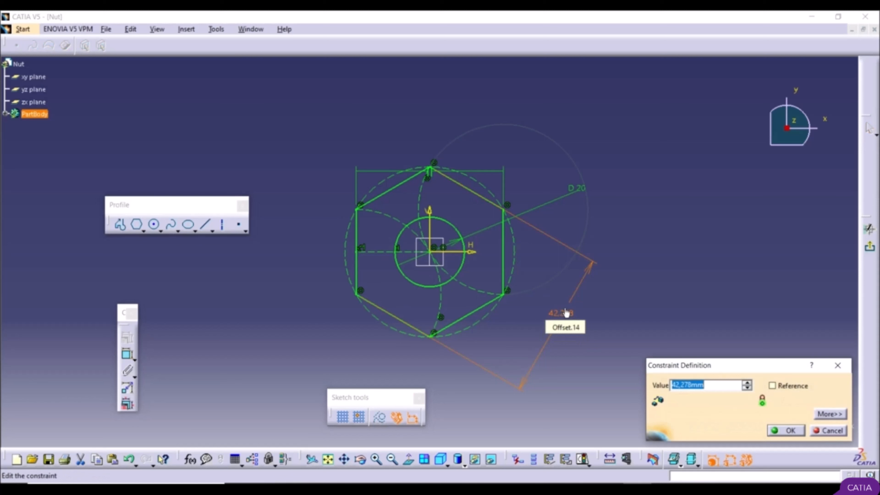
text(25)
key(Return)
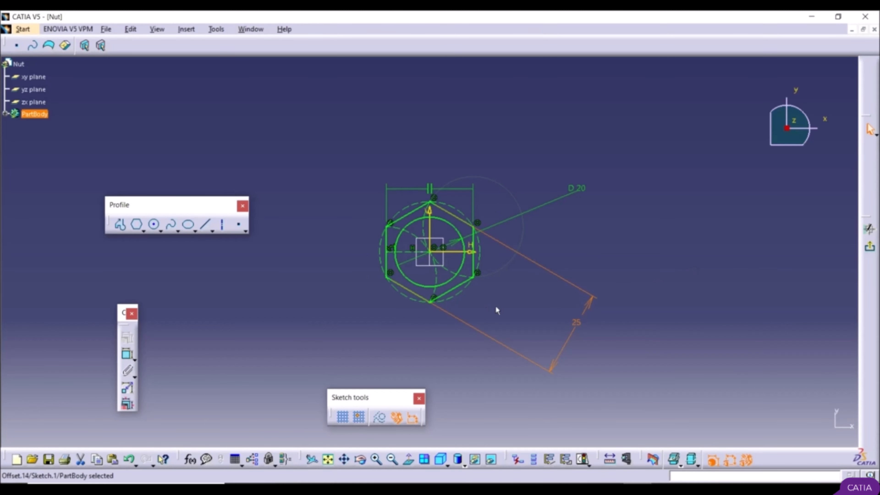
click(872, 250)
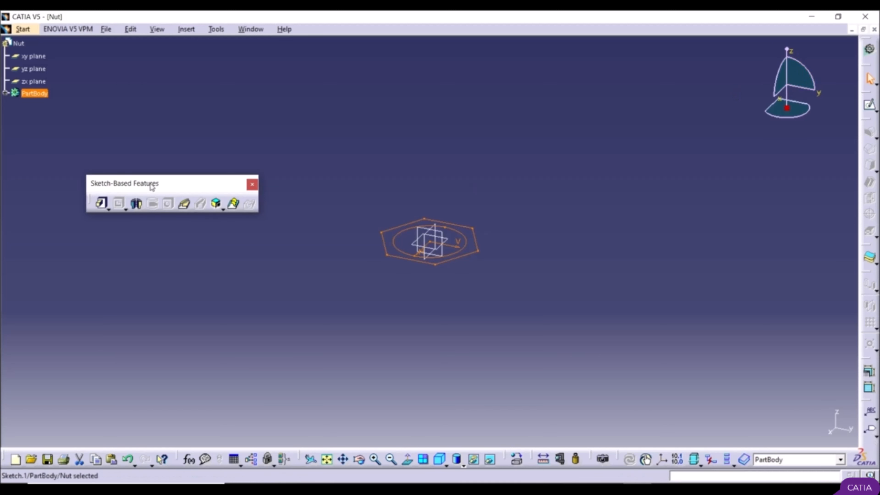
Step: Extrude the hexagon-and-circle sketch into a pad 5 mm long
right_click(788, 450)
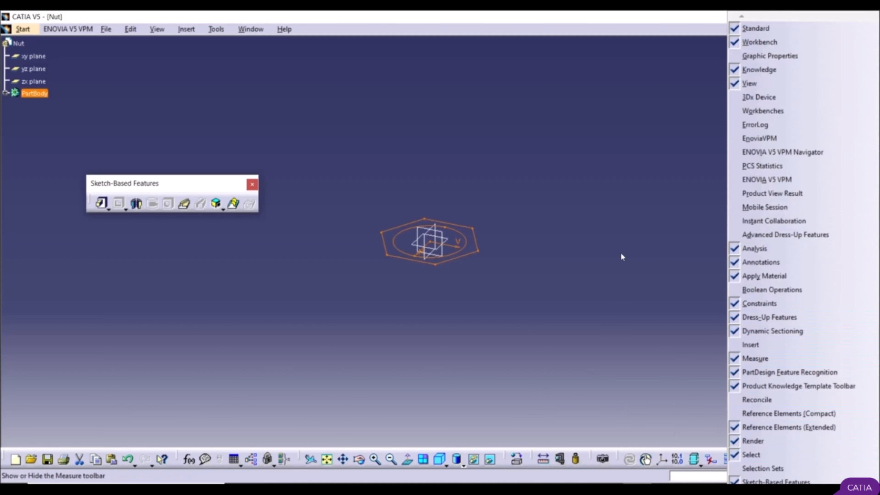
click(585, 218)
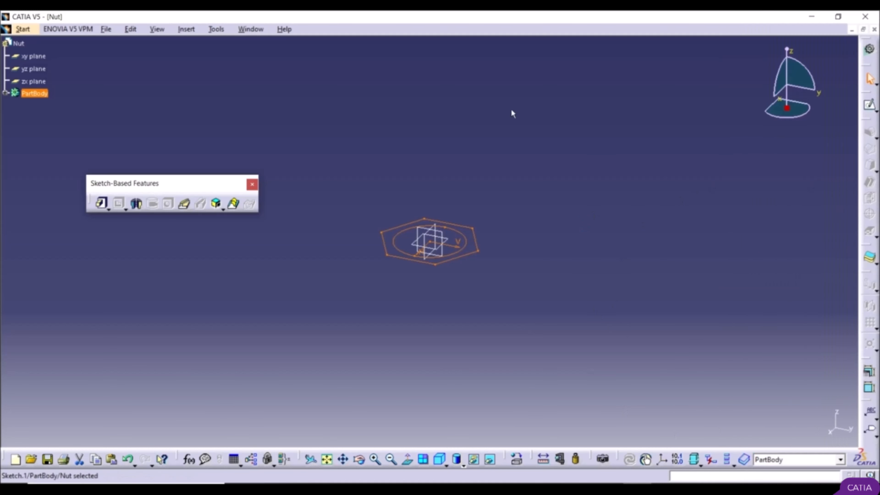
click(102, 205)
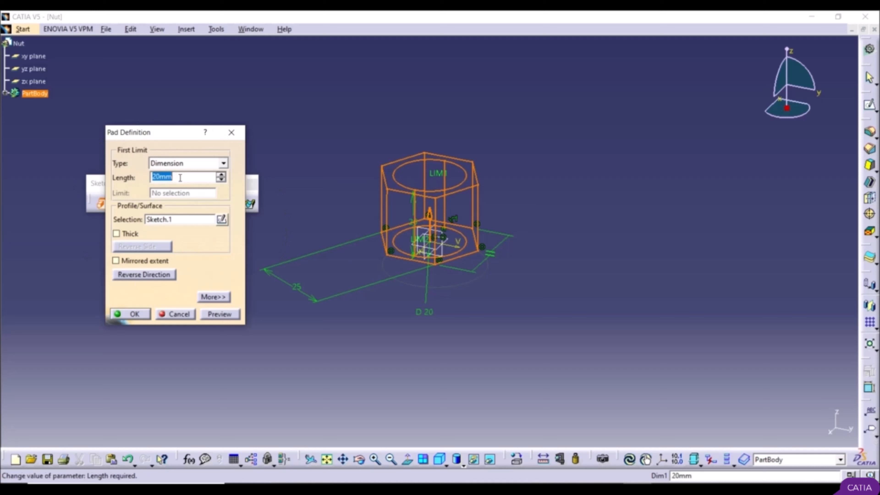
text(5)
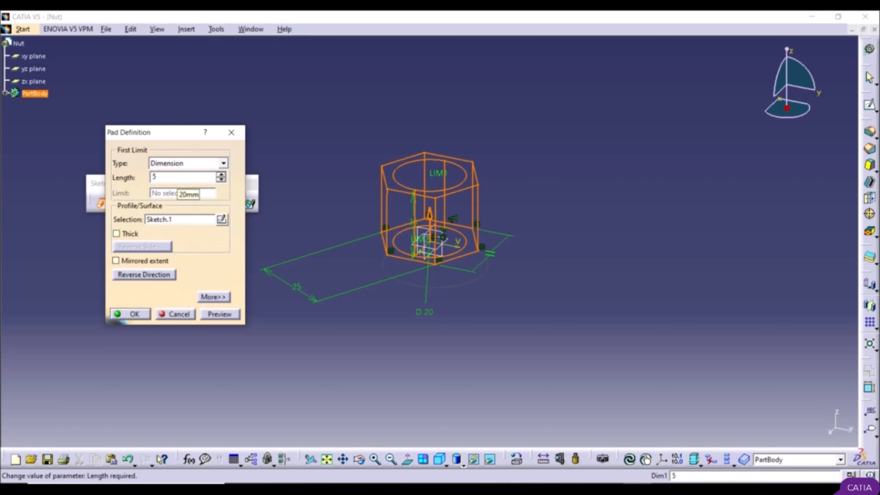
click(220, 314)
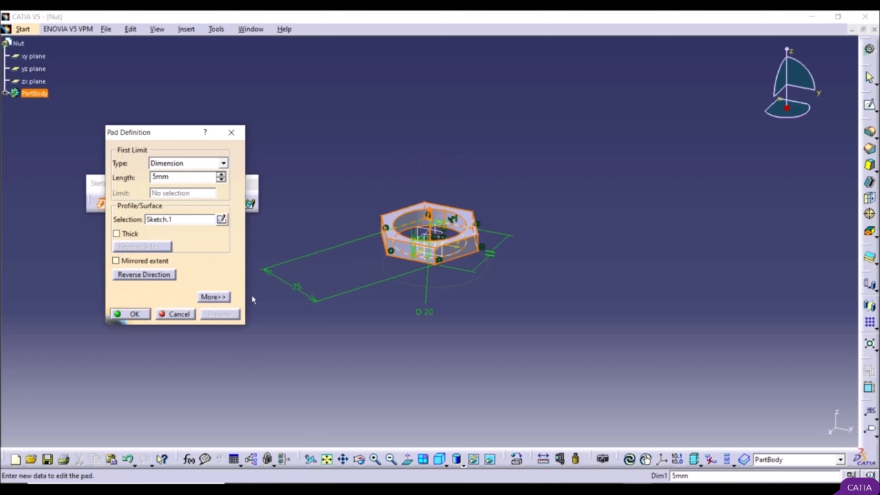
click(133, 314)
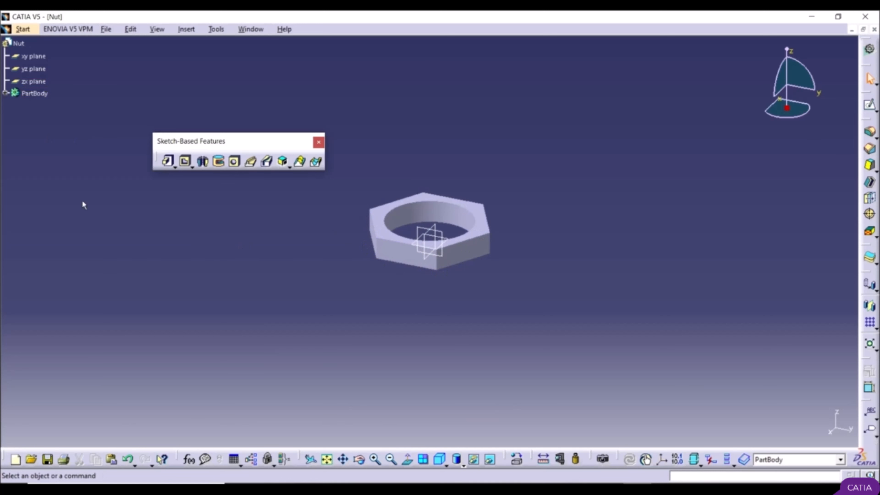
Step: Reopen the pad's sketch, set the distance between the hexagon's opposite slanted sides to 30 mm and exit the sketch
click(6, 94)
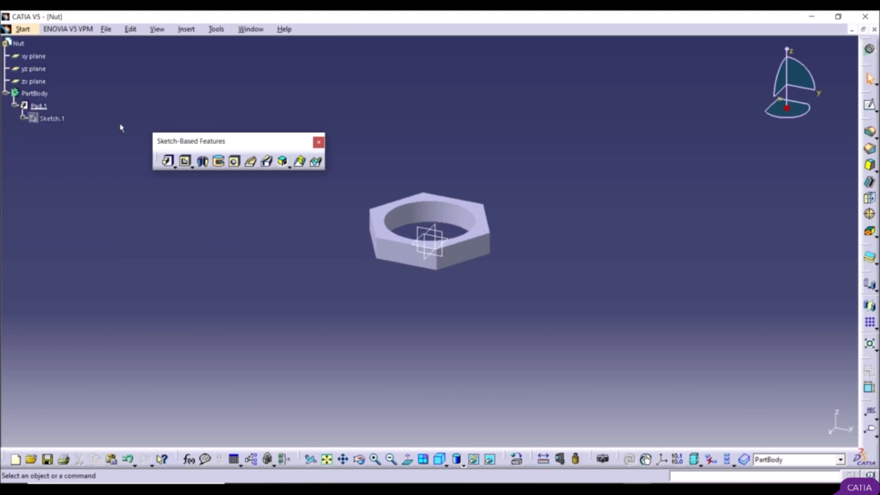
double_click(51, 119)
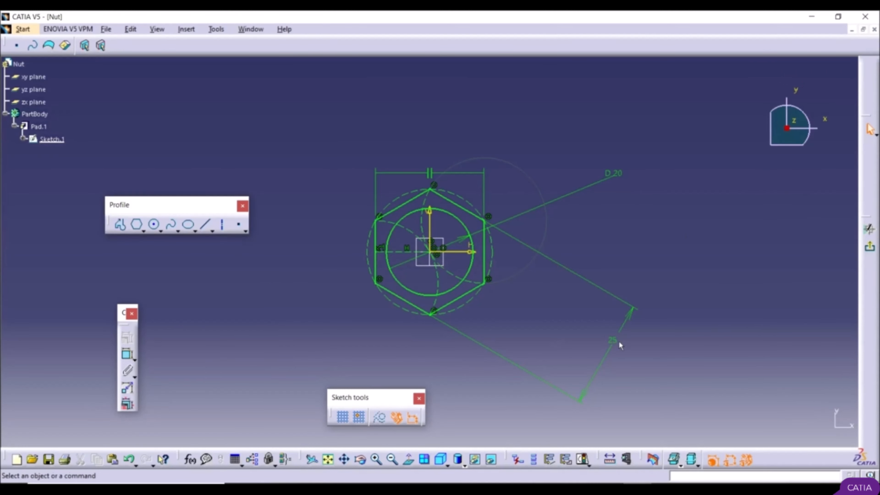
double_click(615, 348)
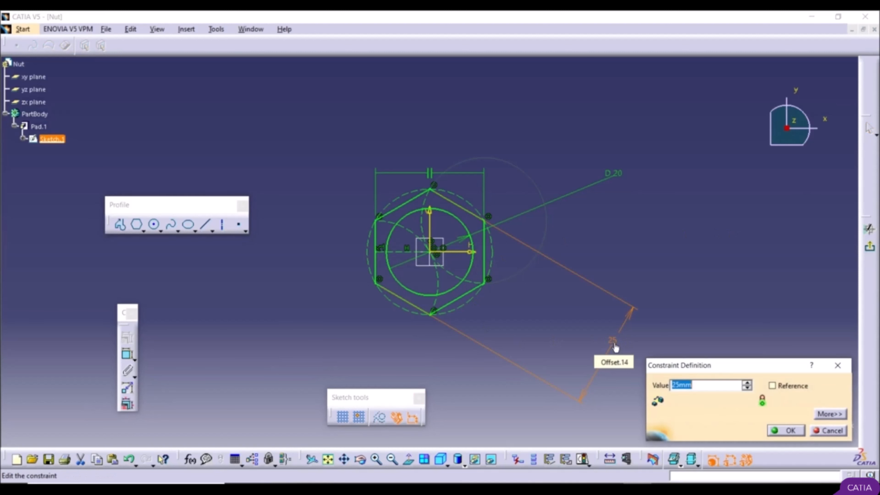
text(30)
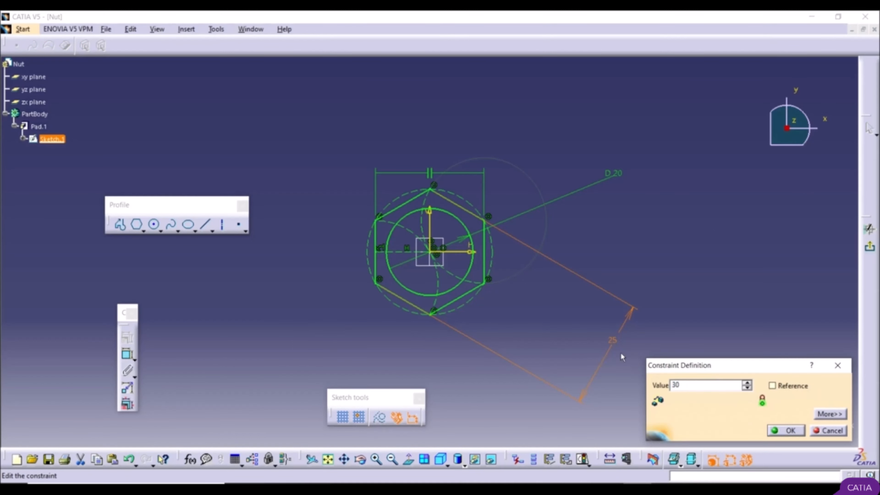
click(785, 430)
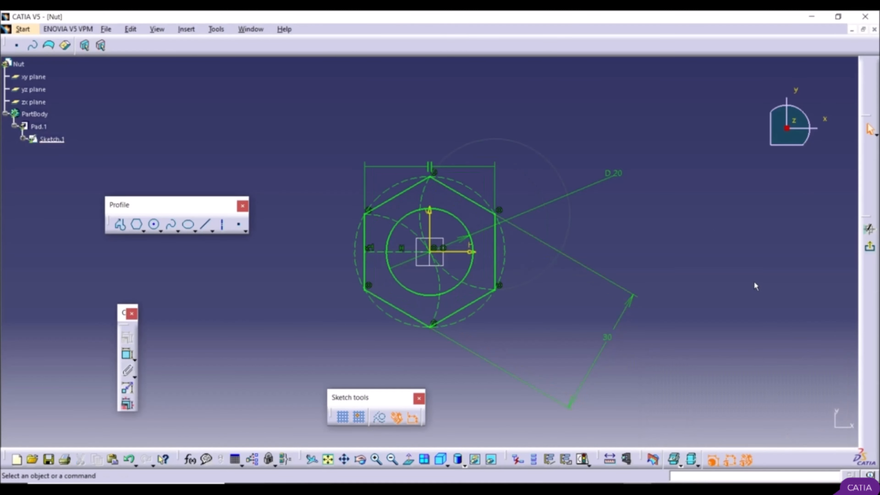
click(869, 247)
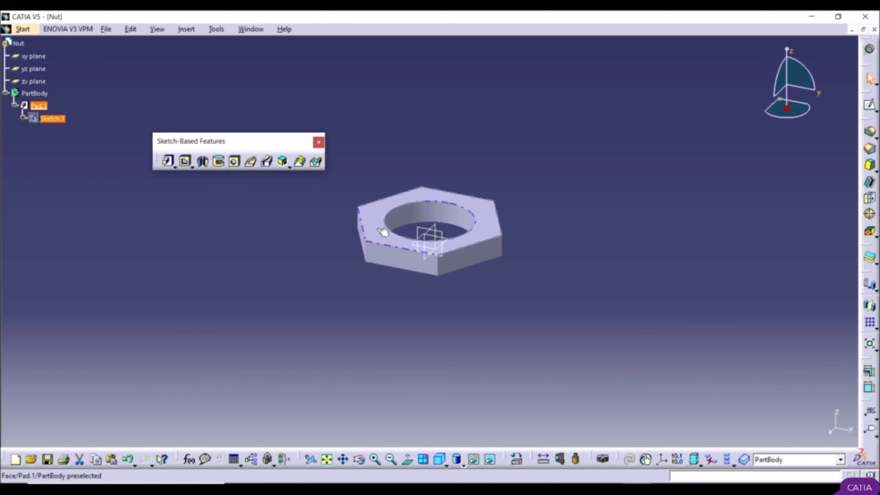
Step: Edit the pad and set its length to 10 mm
double_click(39, 106)
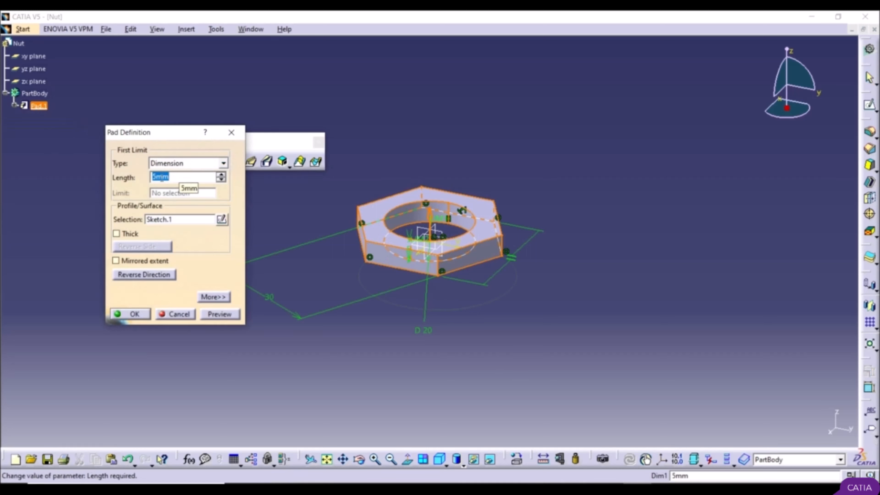
text(10)
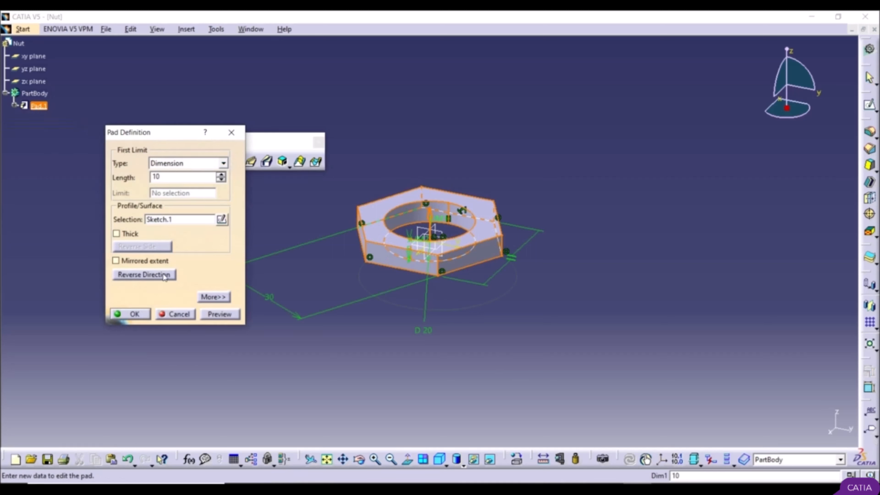
click(135, 314)
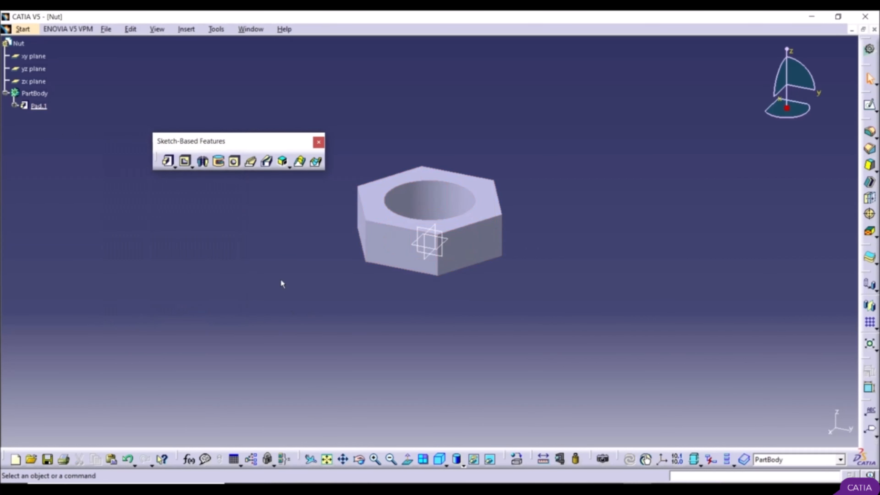
Step: On the yz plane, sketch a closed right triangle about 5.7 mm wide across the nut's upper outer corner, hypotenuse facing the nut, and exit
ctrl+middle_drag(375, 157, 410, 179)
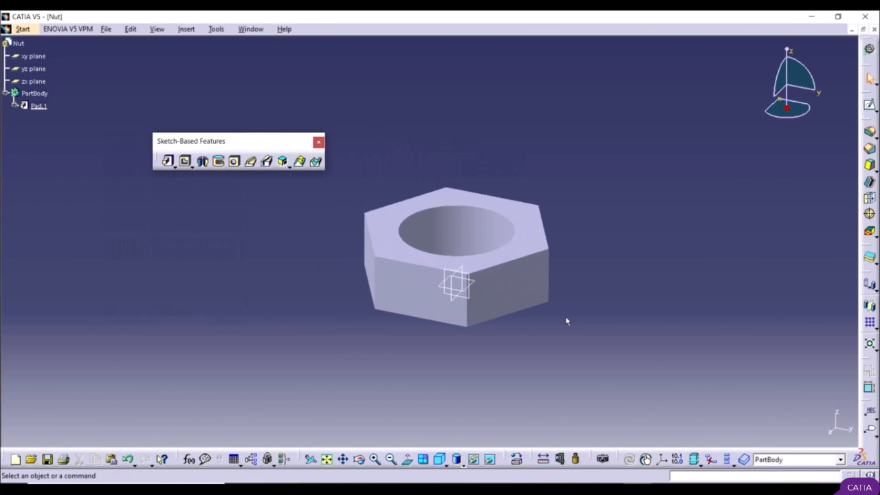
click(474, 301)
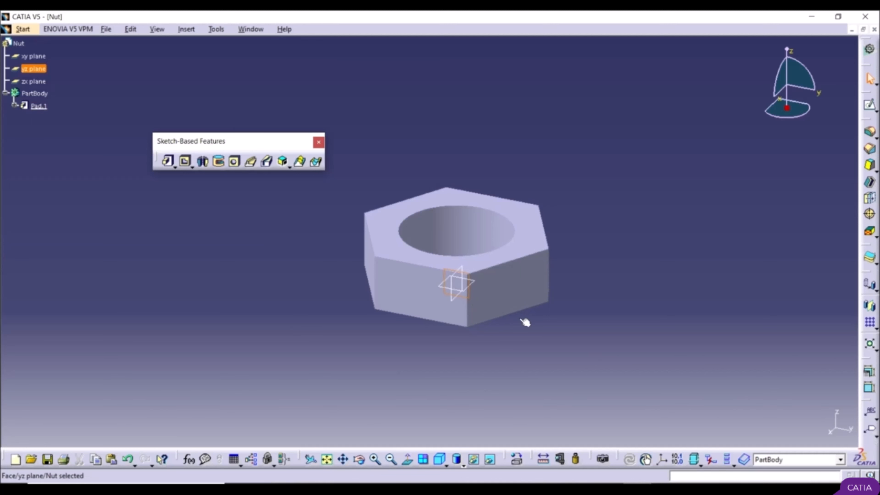
click(870, 105)
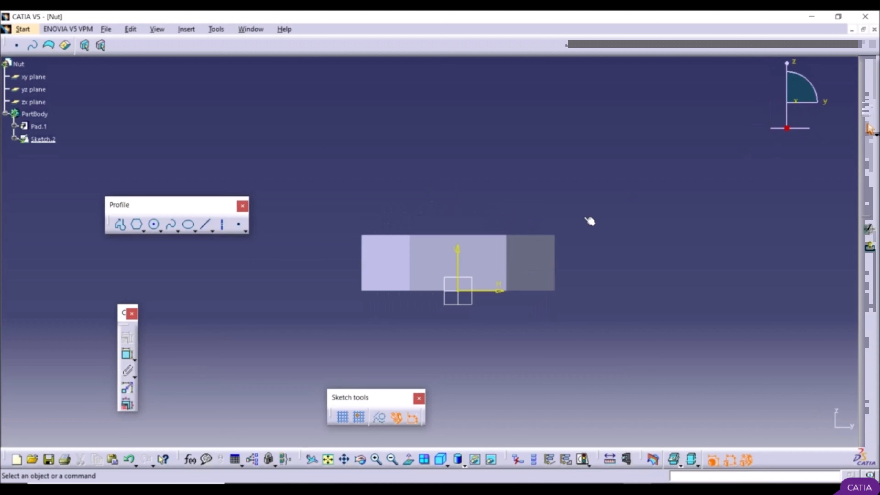
ctrl+middle_drag(568, 221, 567, 192)
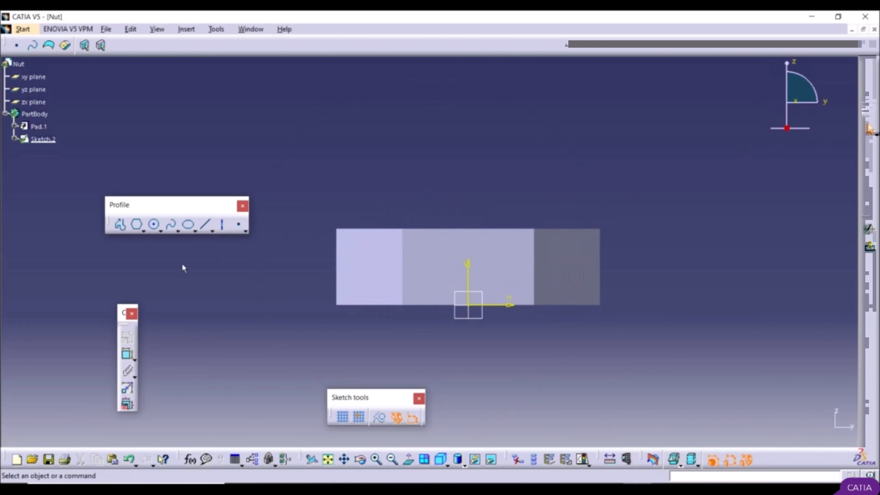
click(121, 226)
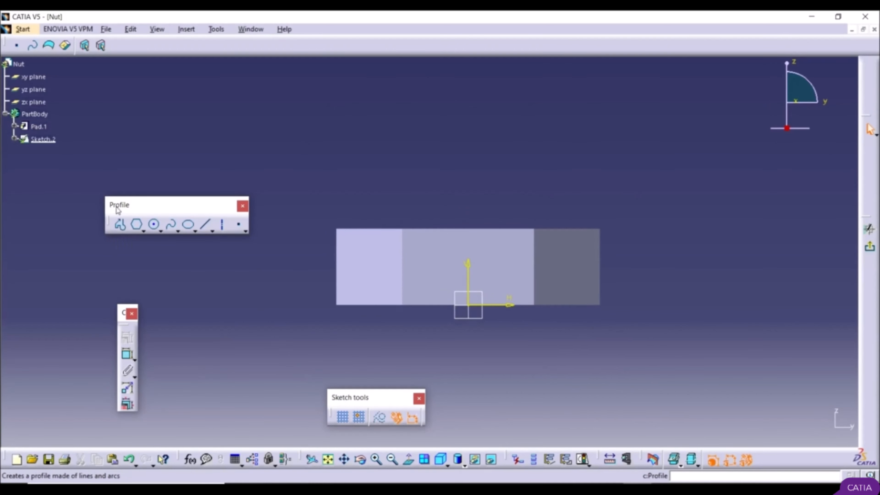
click(122, 230)
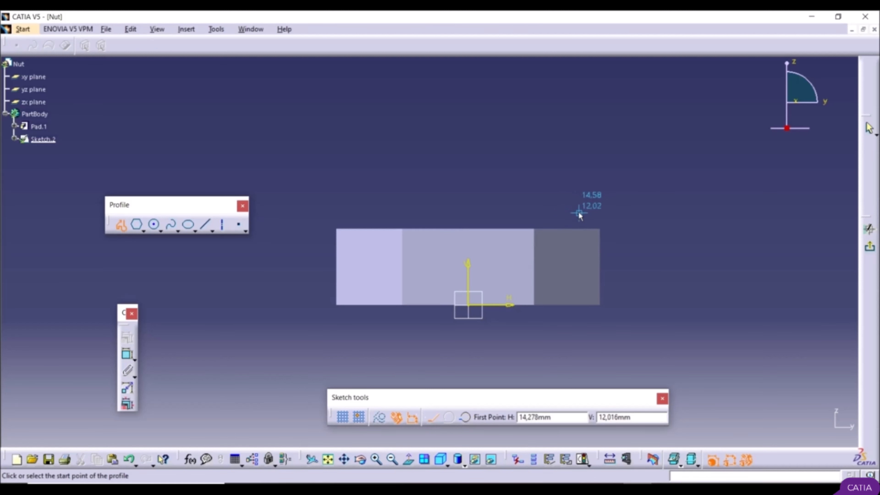
click(572, 213)
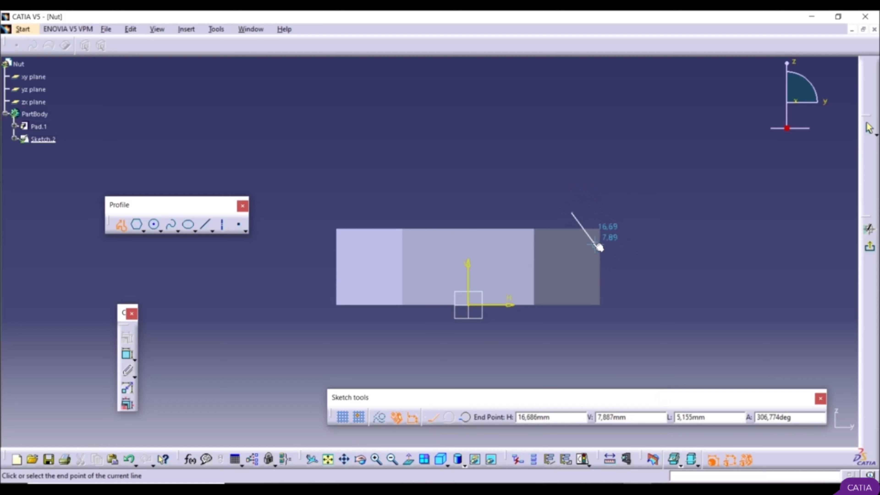
click(616, 263)
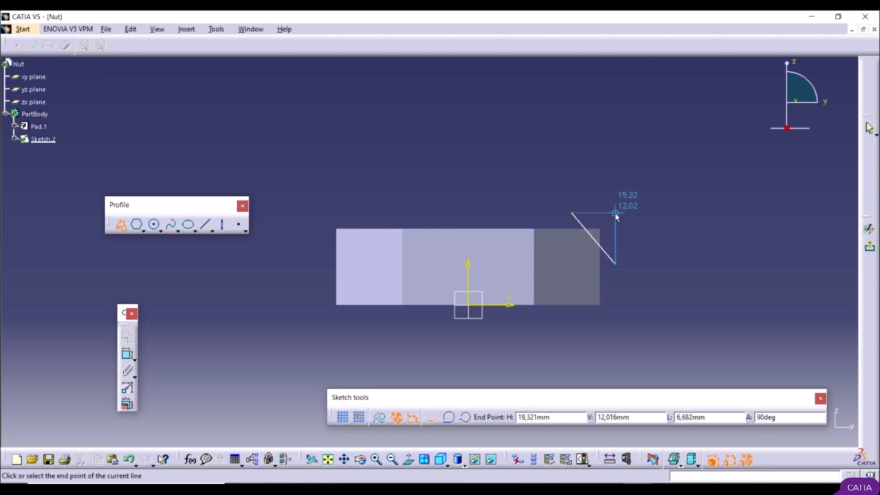
click(616, 213)
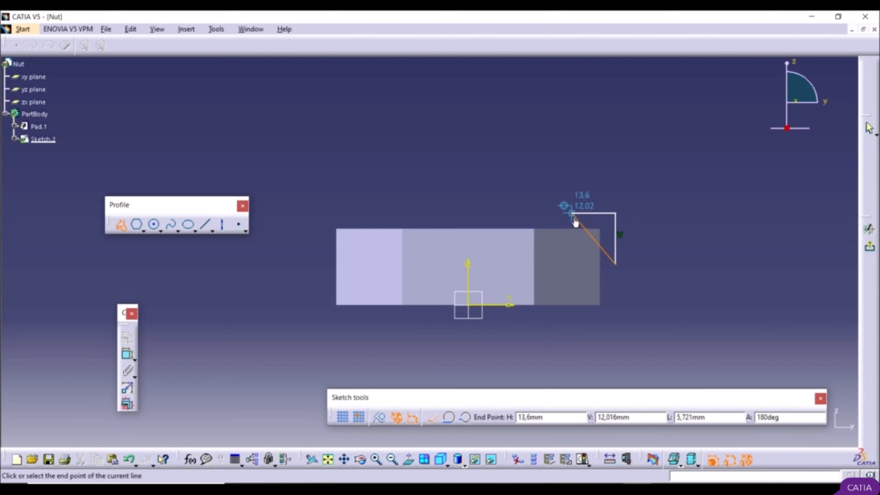
click(573, 213)
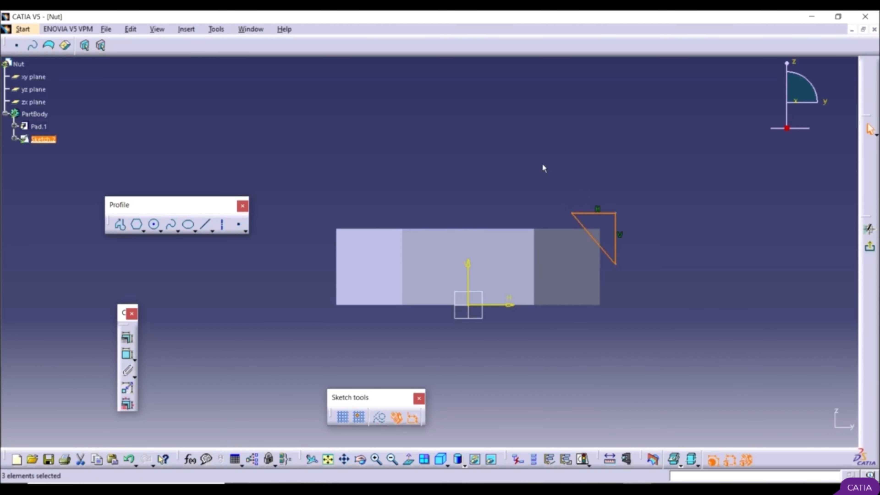
click(552, 174)
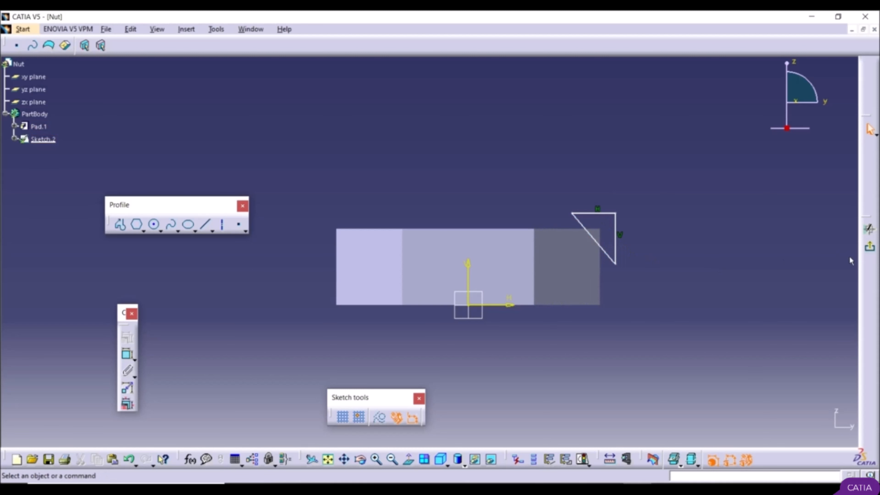
click(871, 250)
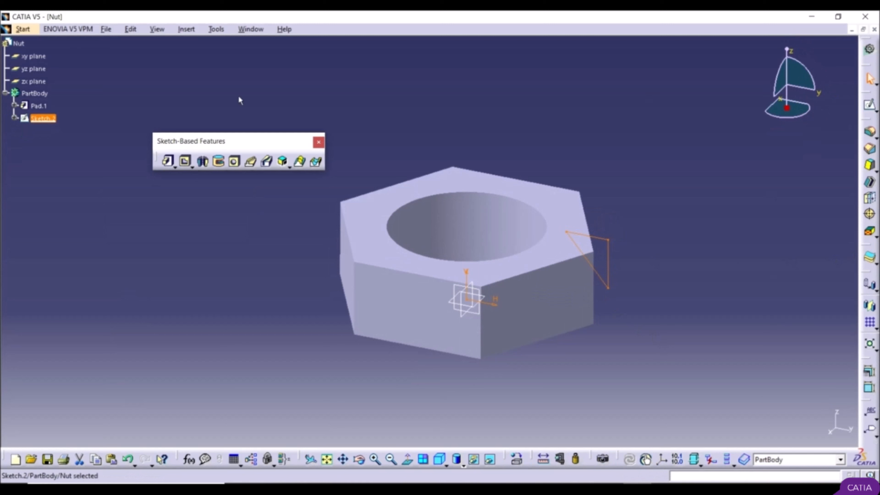
Step: Cut a 360-degree groove with the triangle profile around the nut's central hole axis to chamfer the upper corners
click(220, 162)
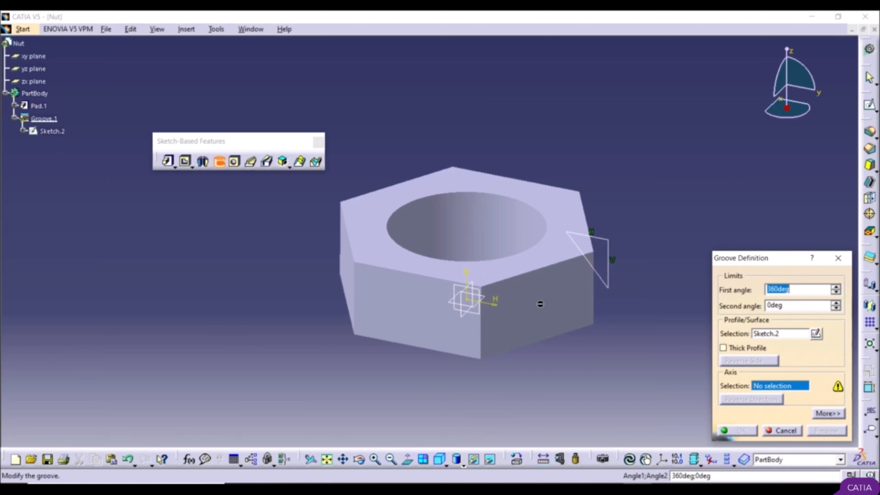
click(445, 235)
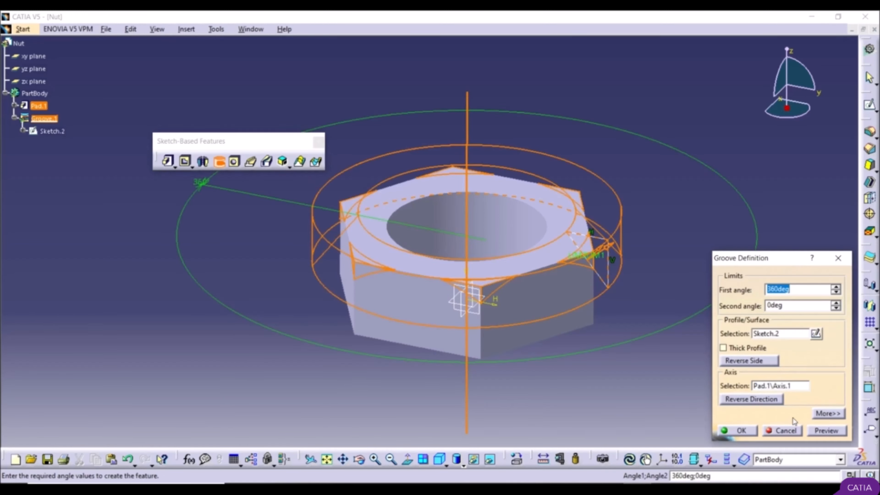
click(743, 430)
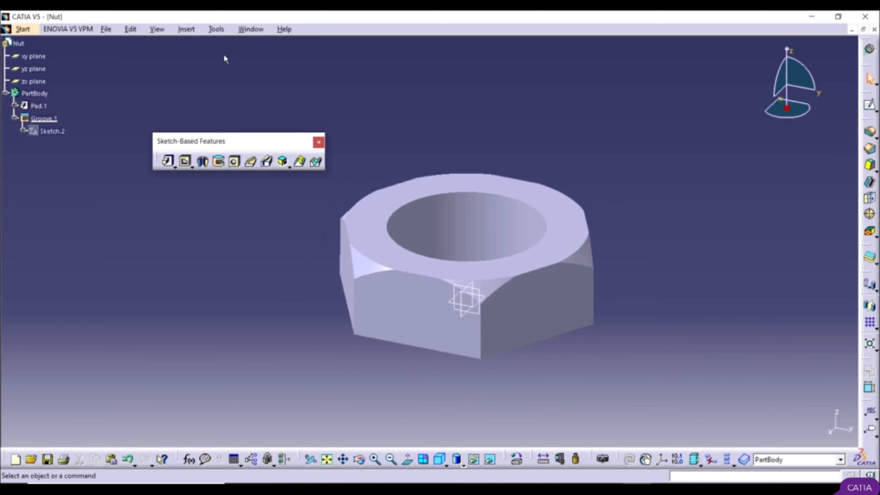
Step: Set the fixed 3D accuracy in the display performance options to 0,5 and apply it
click(213, 30)
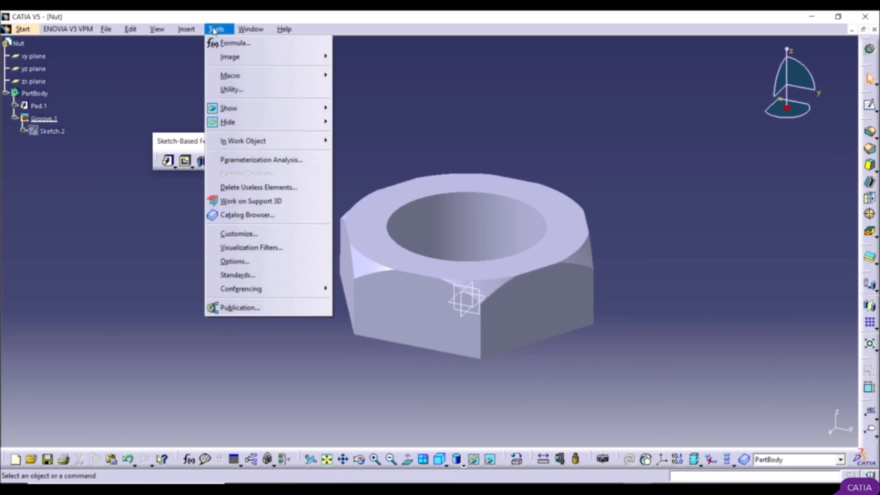
click(238, 259)
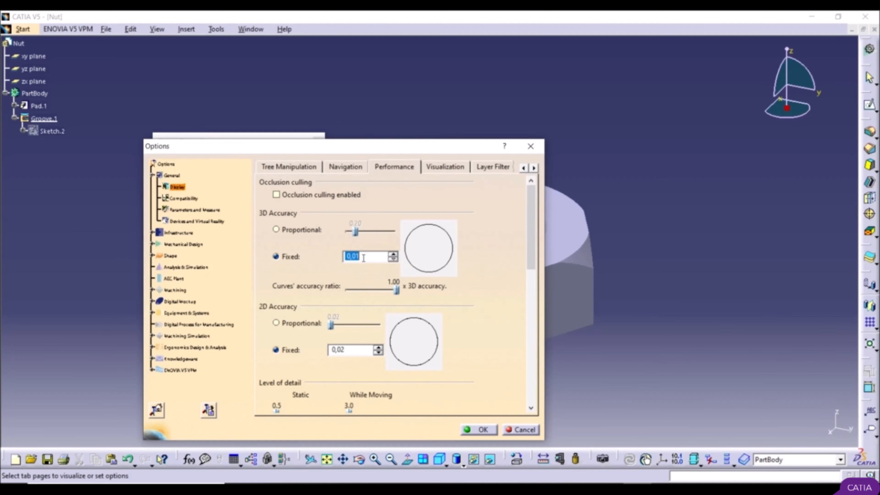
text(0)
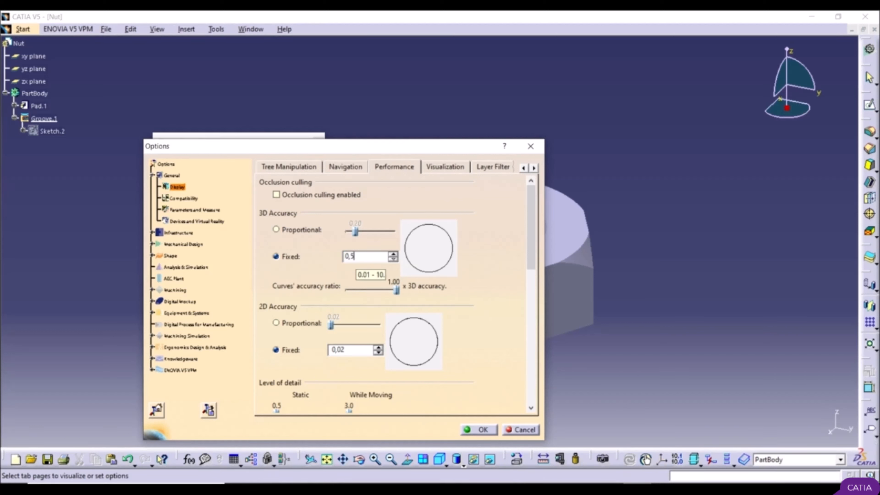
key(Return)
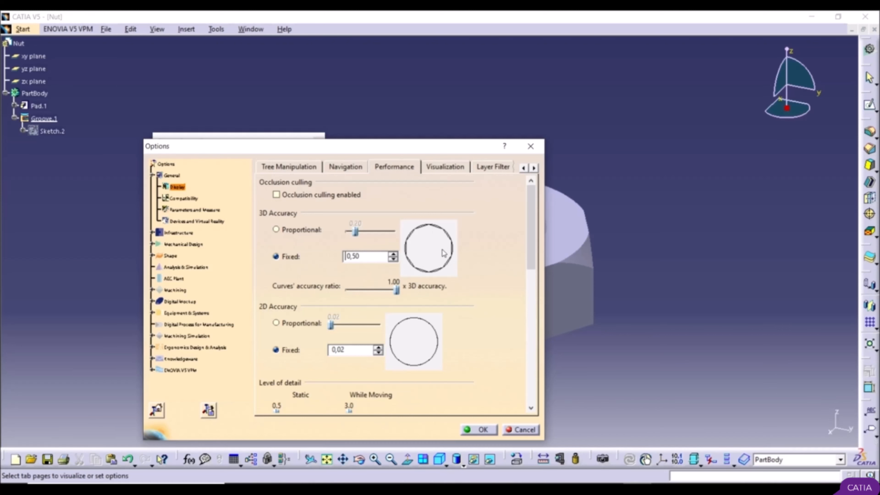
click(480, 429)
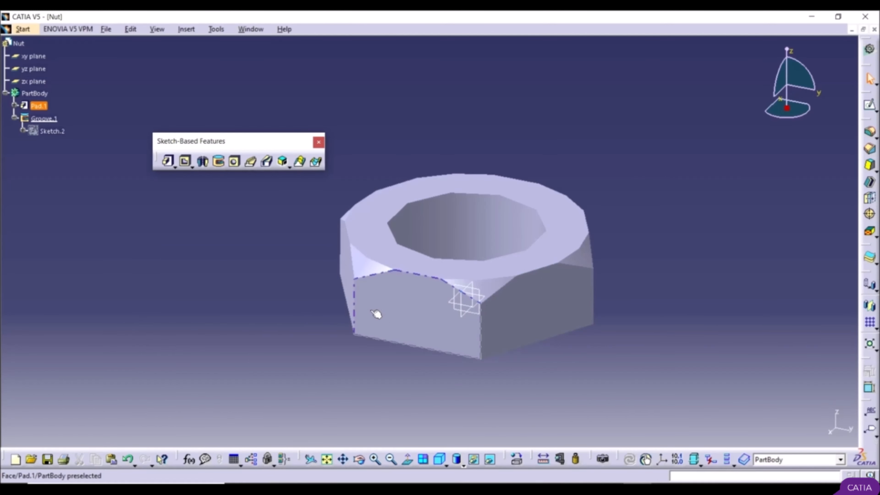
Step: Set the fixed 3D accuracy in the display performance options to 0,01 and apply it
click(223, 33)
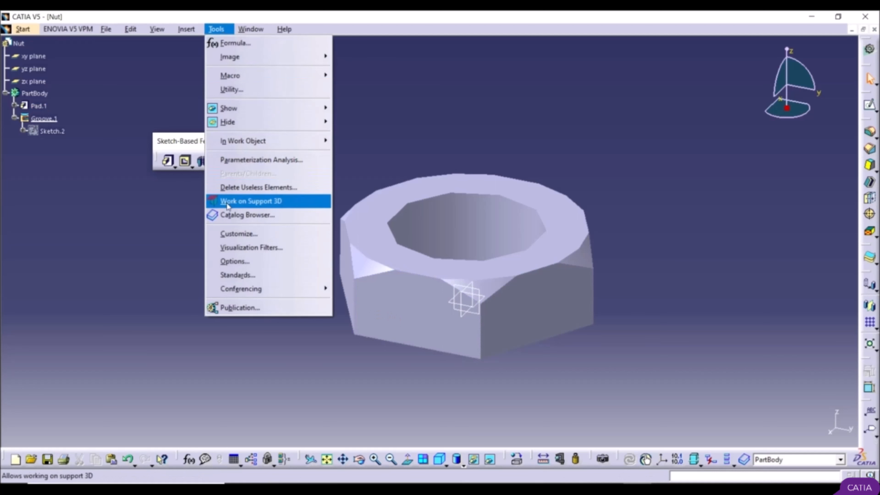
click(231, 262)
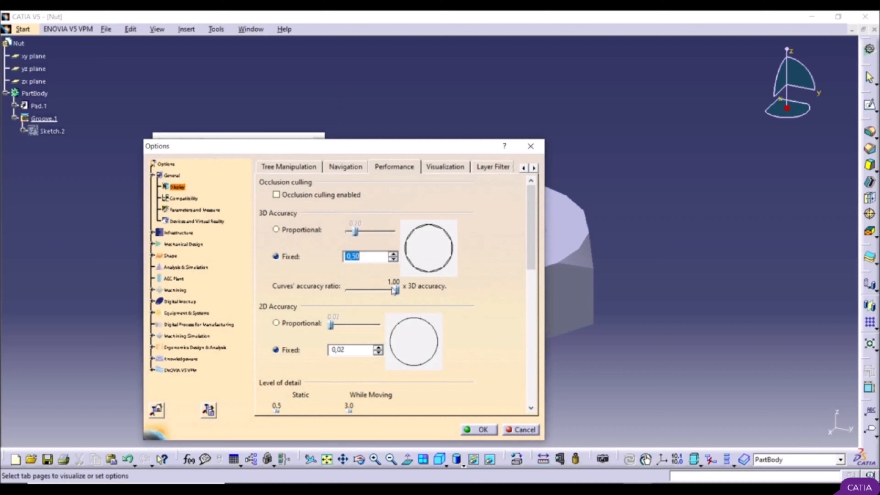
click(397, 260)
click(396, 259)
click(396, 259)
click(396, 260)
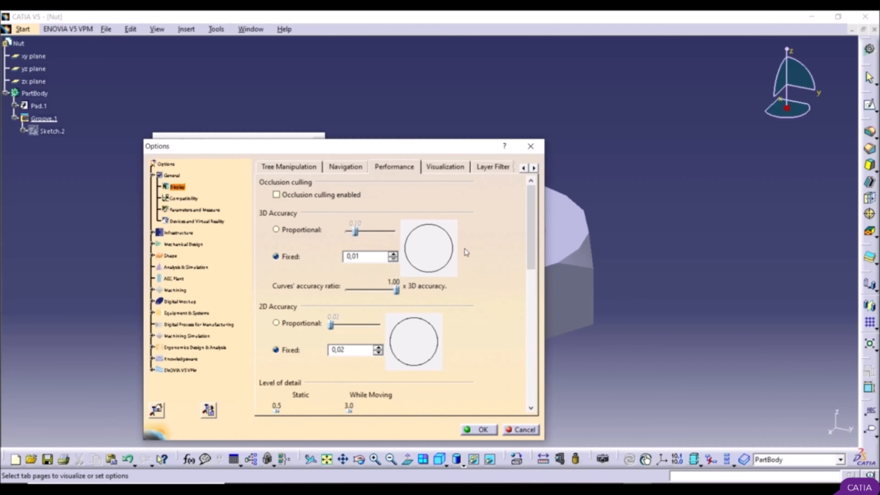
click(478, 430)
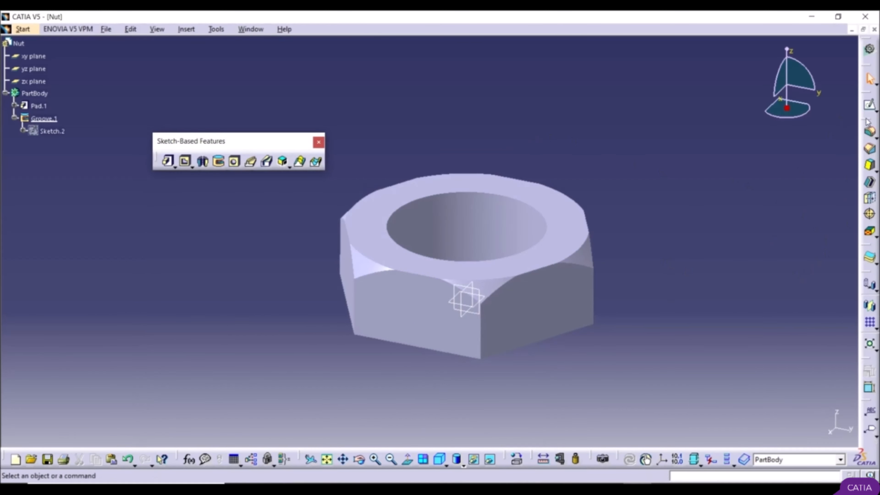
Step: Chamfer the upper edge of the nut's central hole with a length of 1 mm at 45 degrees
drag(866, 125, 142, 267)
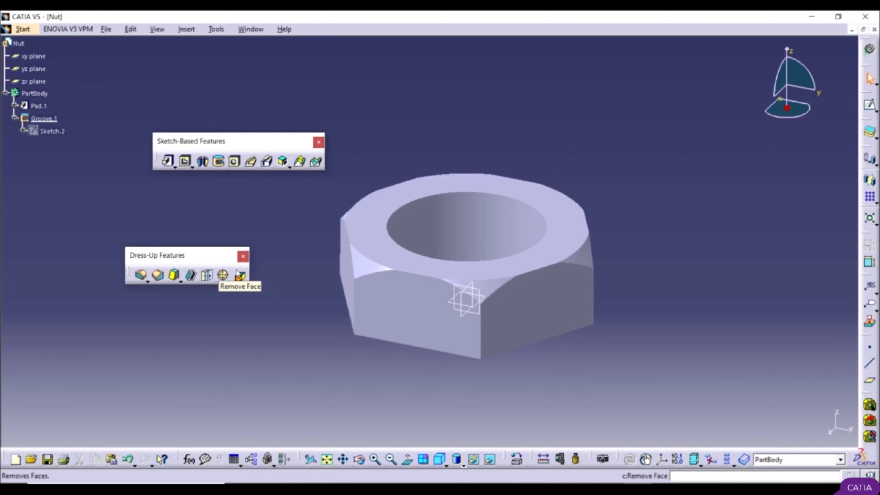
click(158, 276)
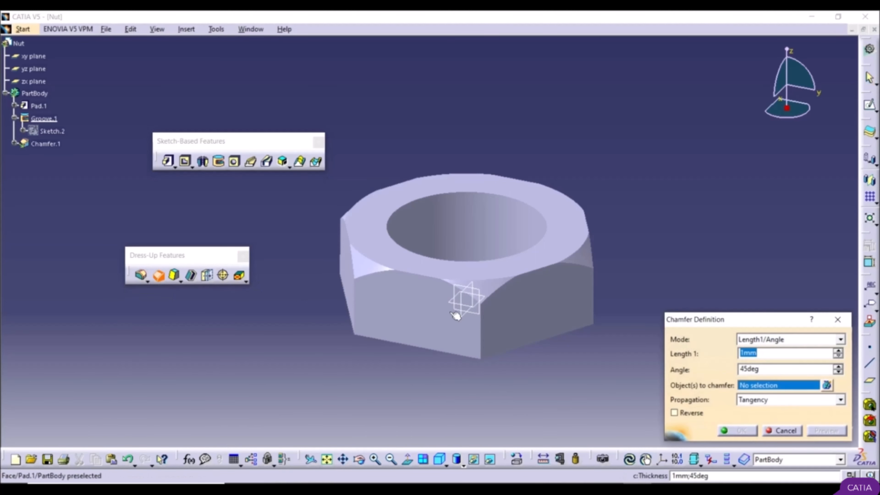
click(518, 199)
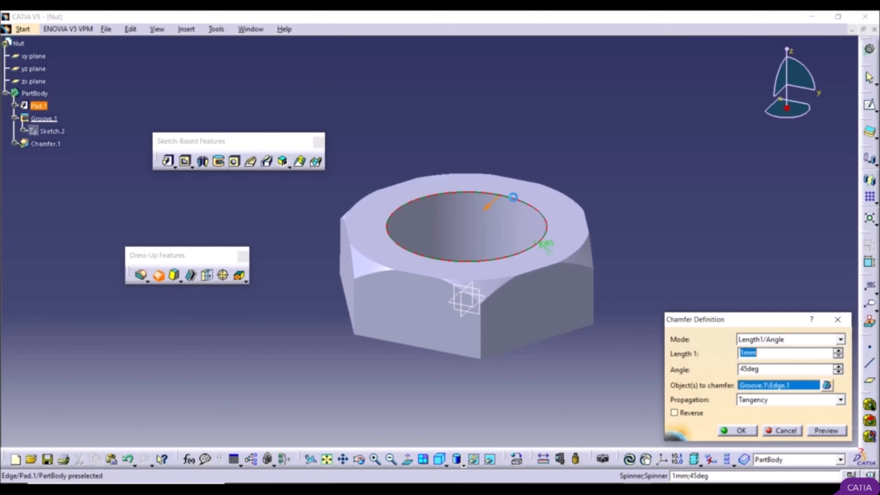
click(828, 432)
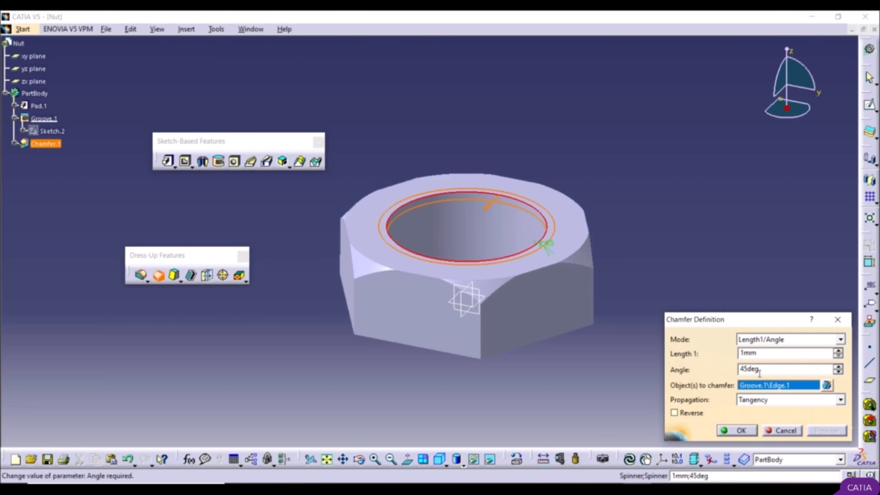
click(741, 431)
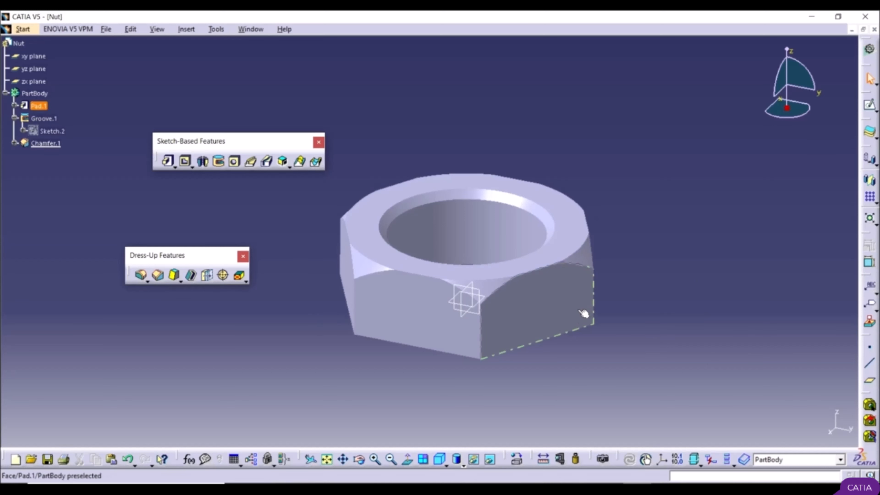
Step: Save the nut on the desktop as a CATPart file named Nut
click(108, 30)
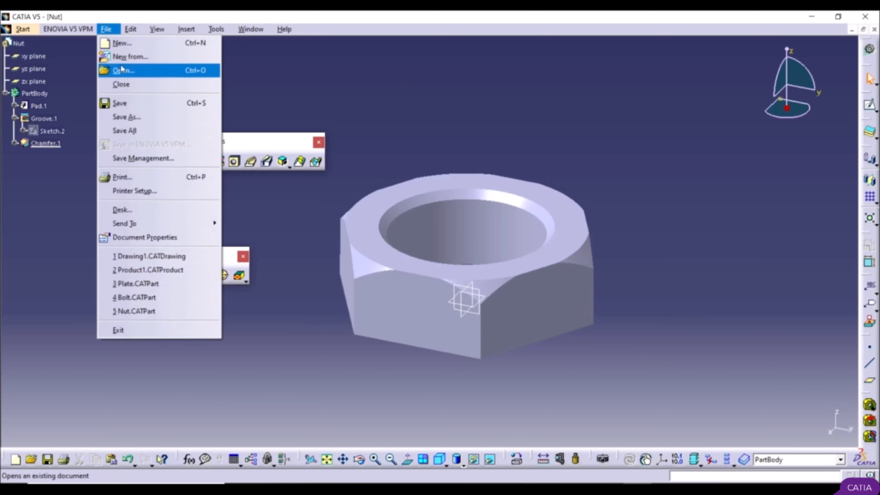
click(118, 115)
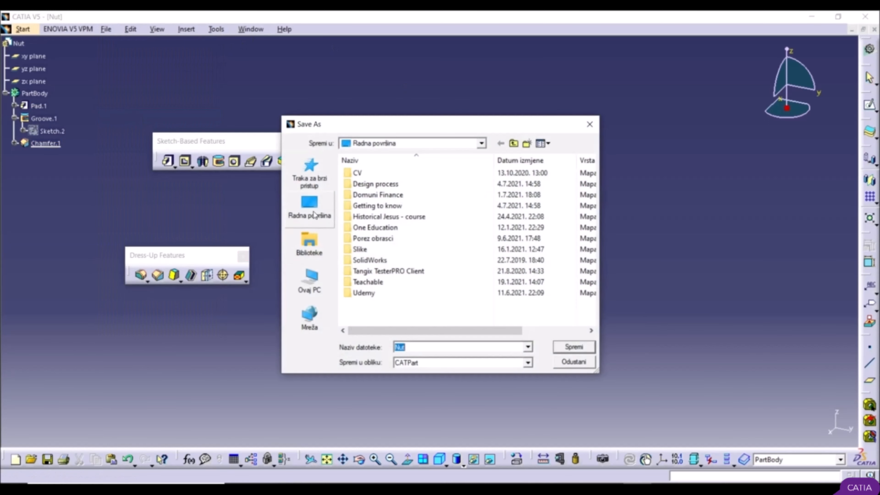
click(314, 213)
click(420, 347)
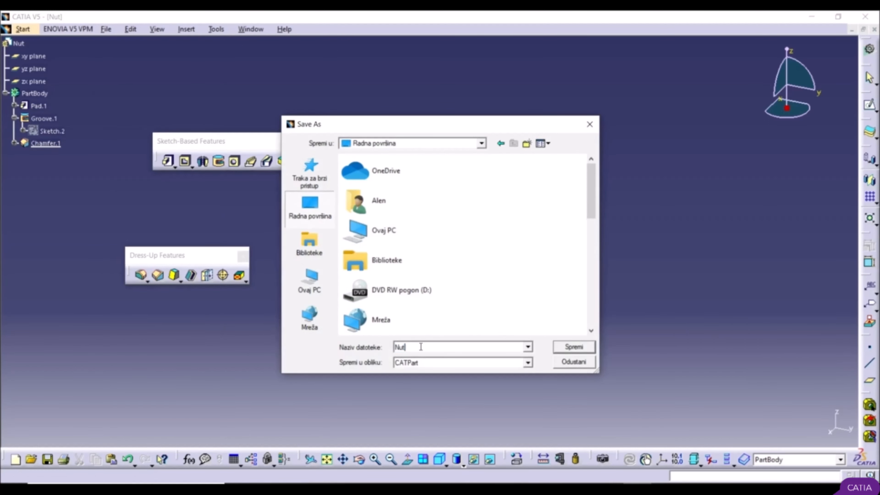
click(563, 348)
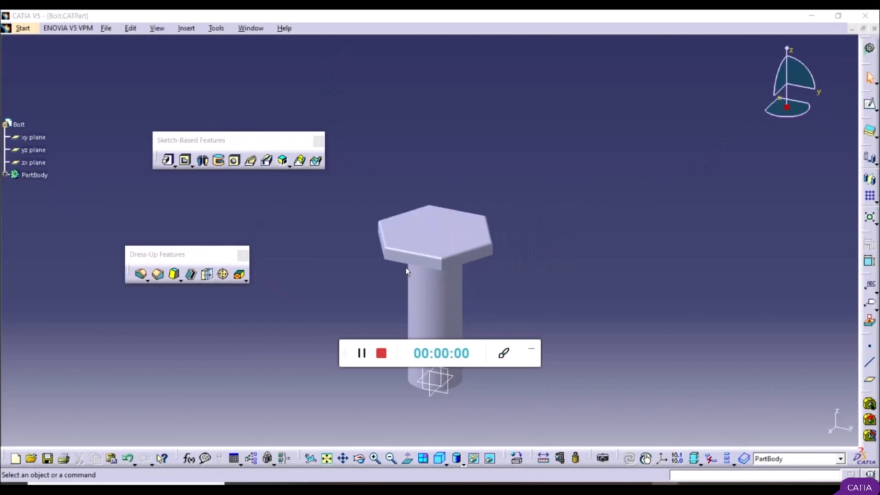
Step: Create a new Part Design part named Plate with hybrid design enabled
click(532, 350)
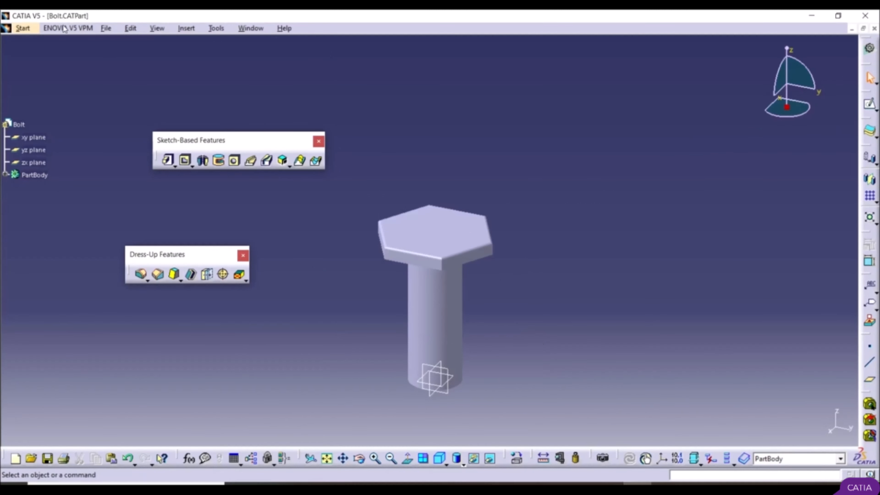
click(21, 29)
mouse_move(42, 56)
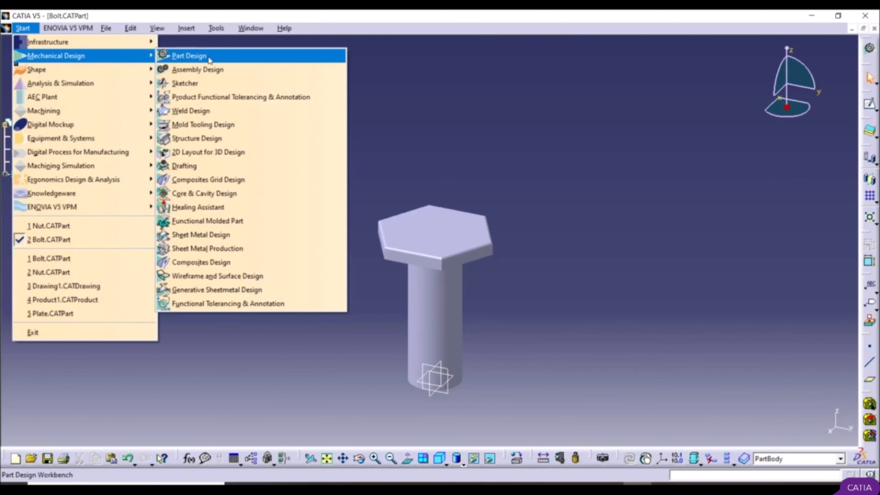
click(228, 59)
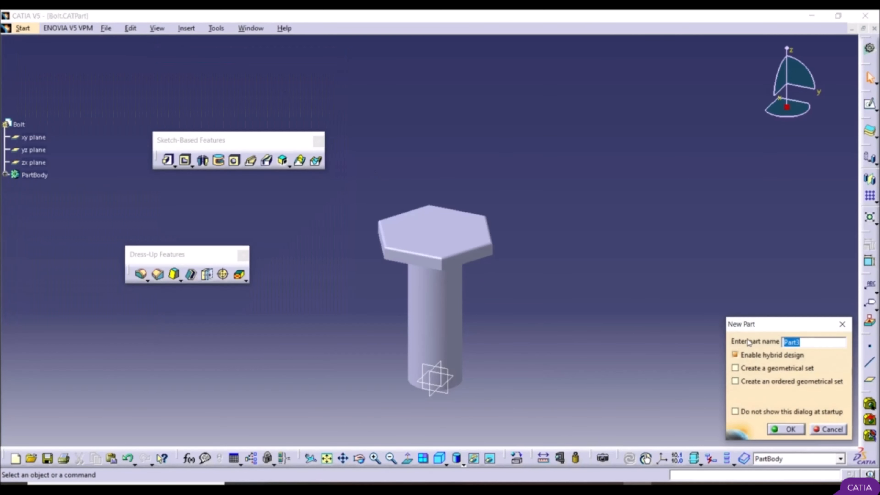
text(P)
click(786, 429)
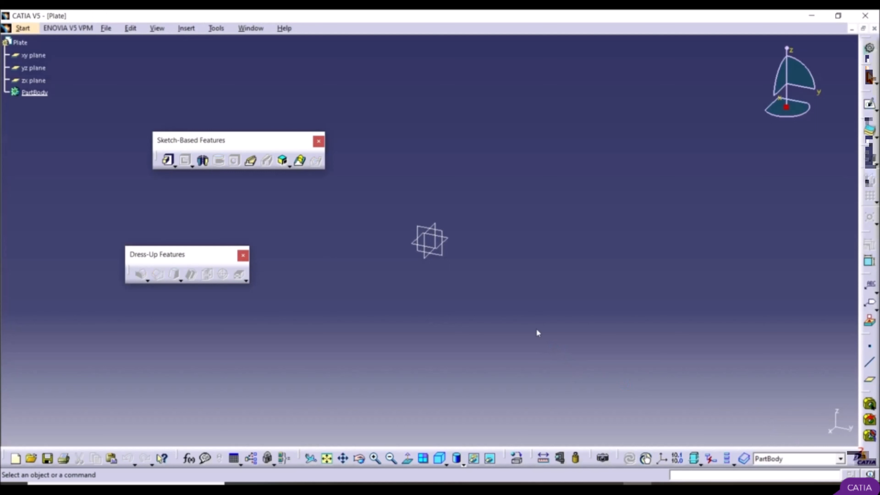
Step: Start a sketch on the xy plane and draw a centered rectangle about 196 mm wide around the origin
click(446, 238)
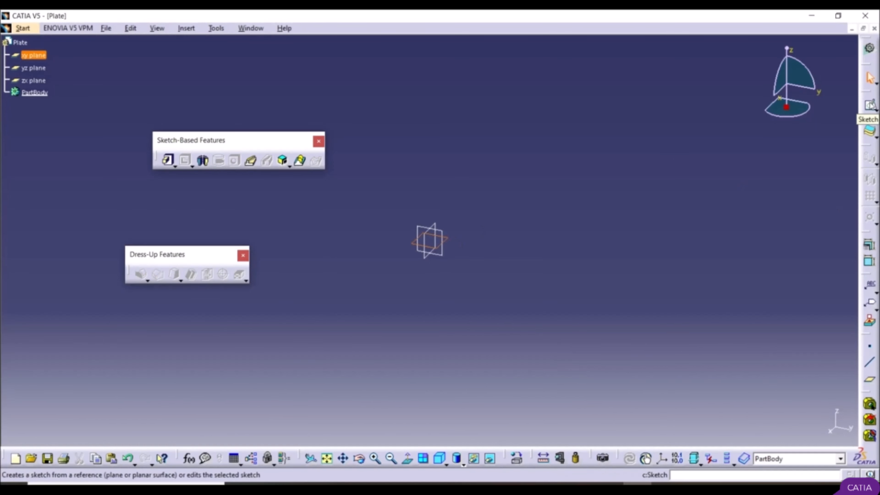
click(870, 103)
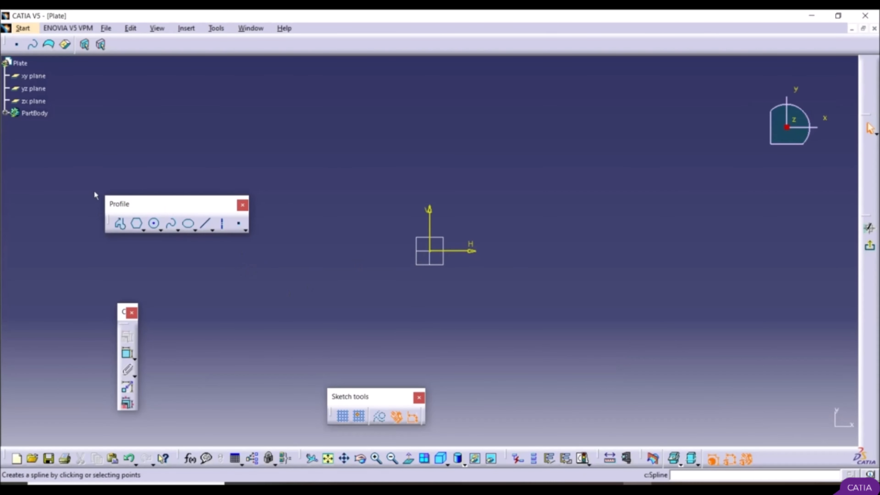
click(143, 228)
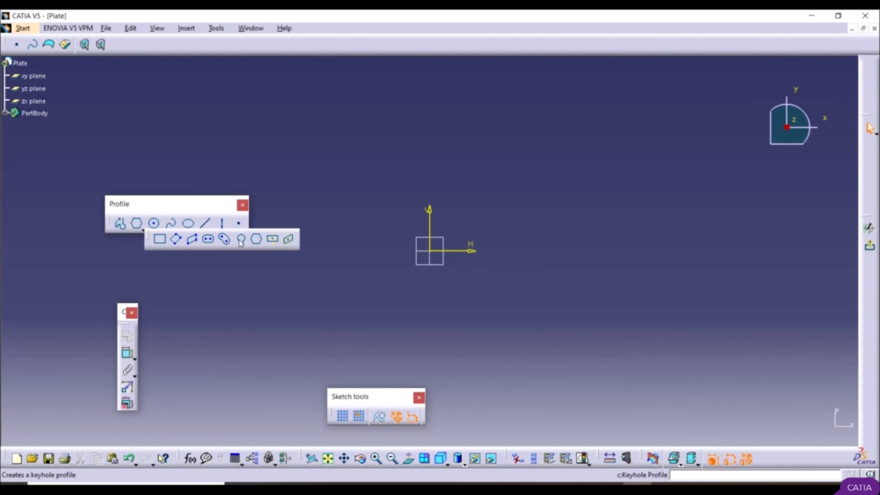
click(274, 242)
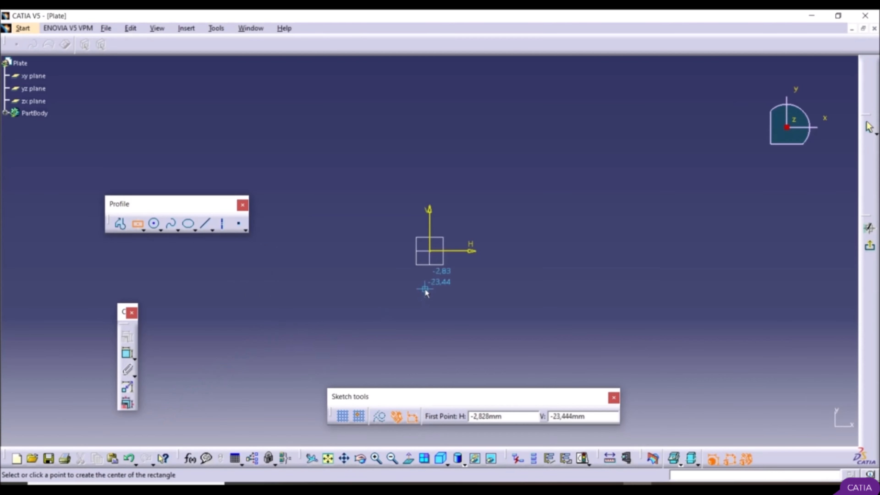
click(435, 255)
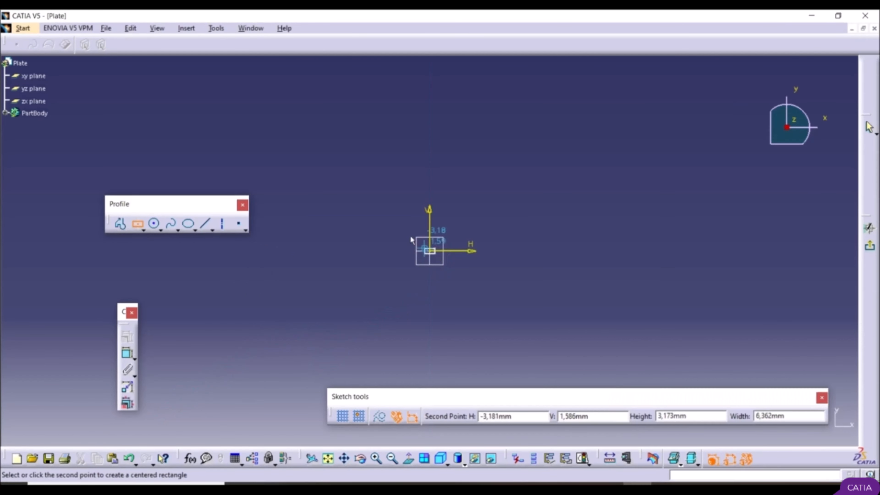
click(271, 178)
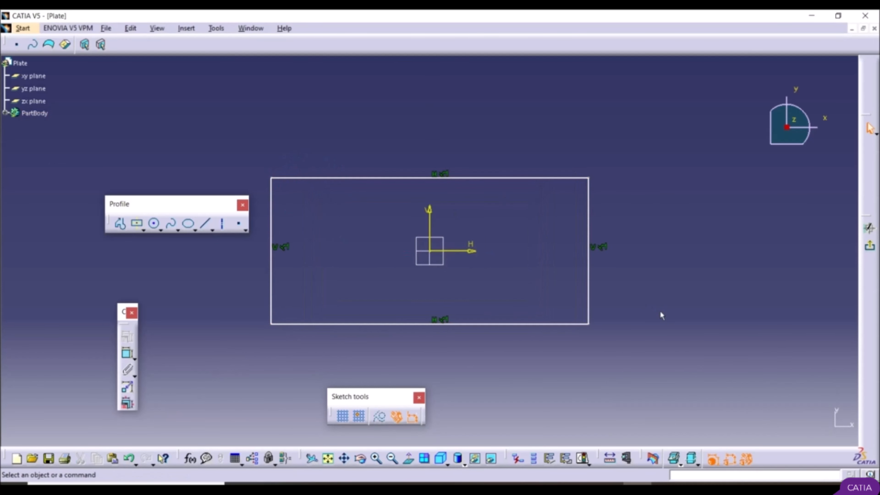
Step: Draw a circle about 45 mm in diameter centred on the origin inside the rectangle
click(154, 223)
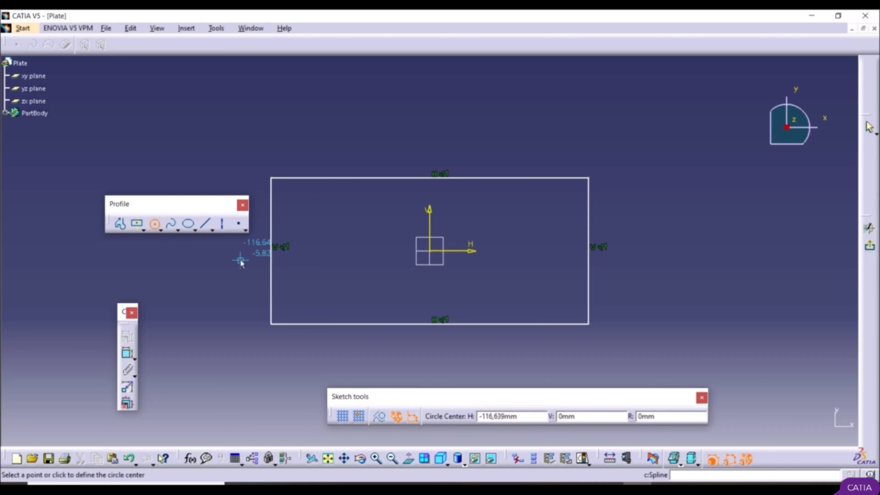
click(430, 250)
click(401, 232)
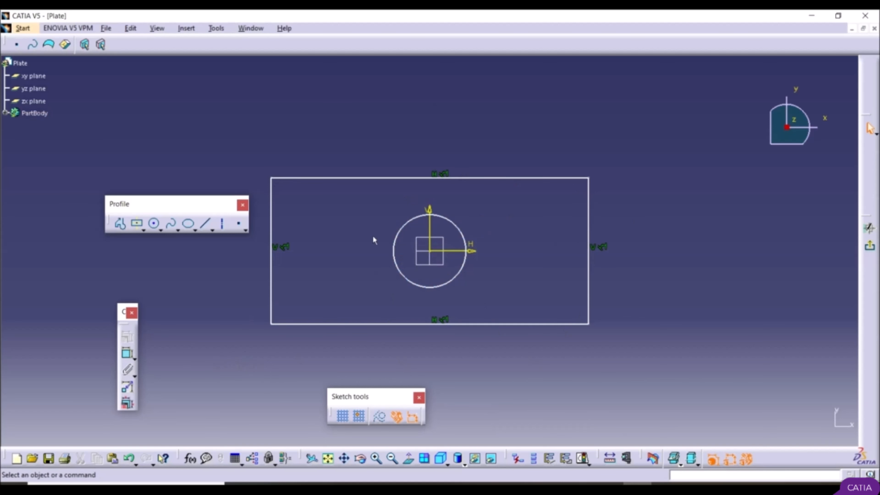
Step: Dimension the circle's diameter and set it to 20 mm
click(127, 353)
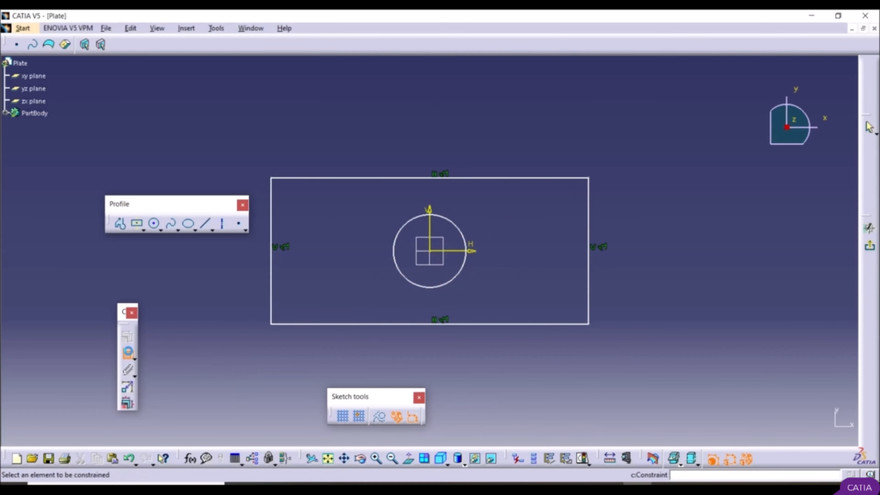
click(412, 284)
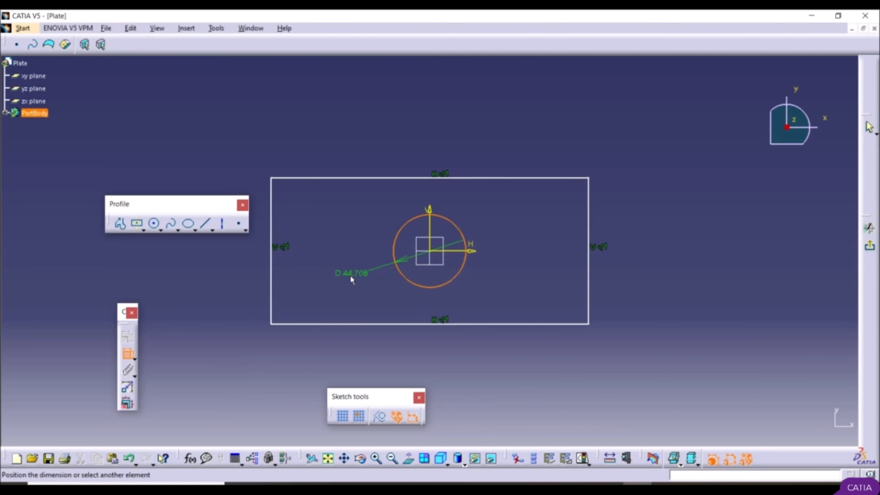
click(350, 280)
double_click(354, 279)
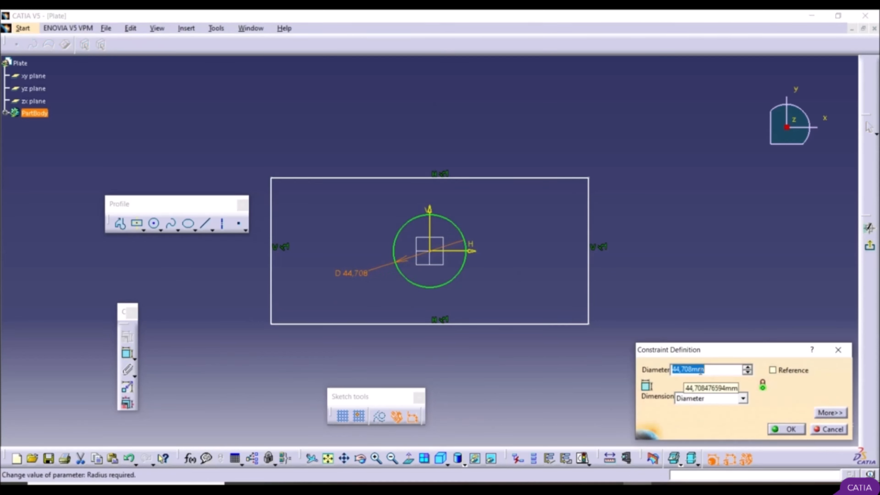
text(20)
click(786, 429)
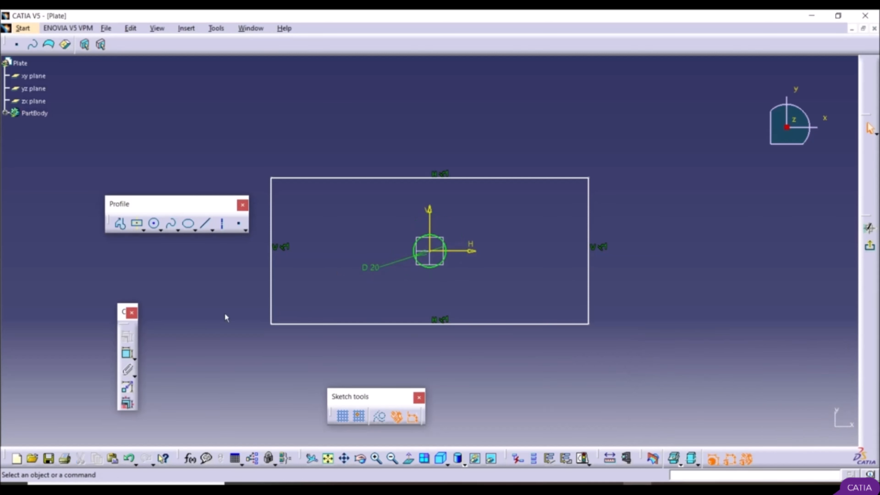
Step: Dimension the rectangle's upper edge and set its length to 200 mm
click(127, 353)
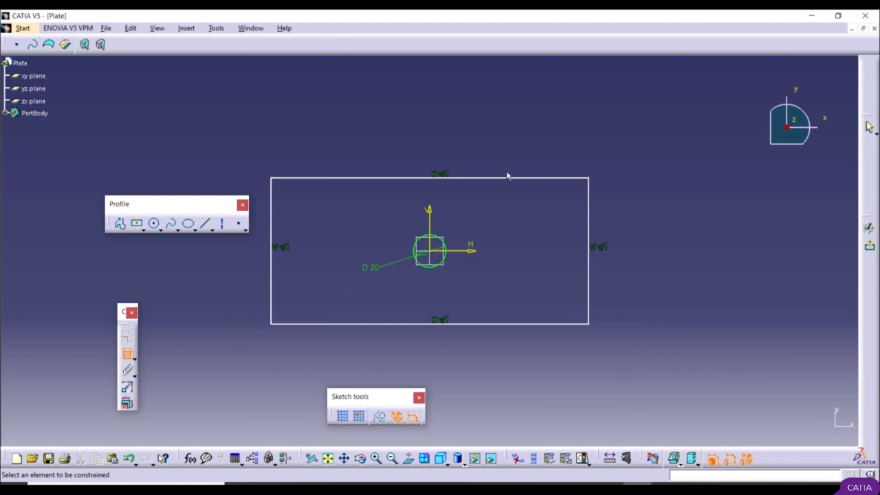
click(491, 178)
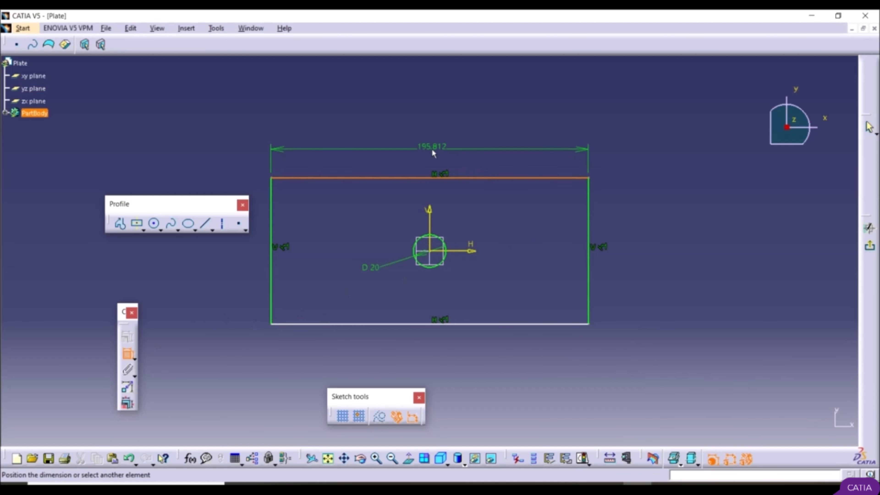
click(431, 151)
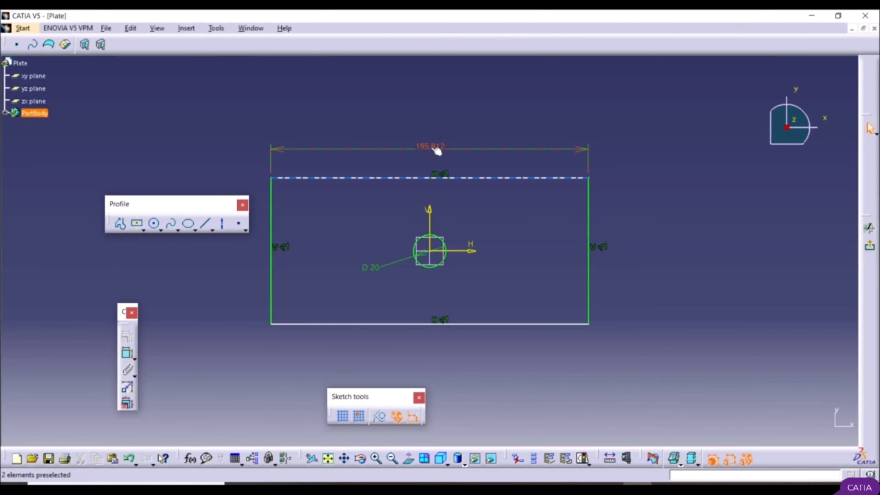
double_click(433, 150)
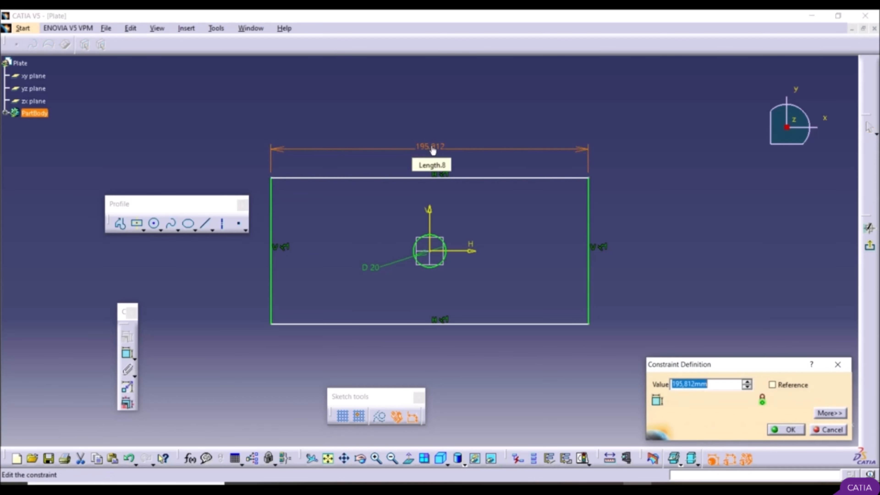
text(200)
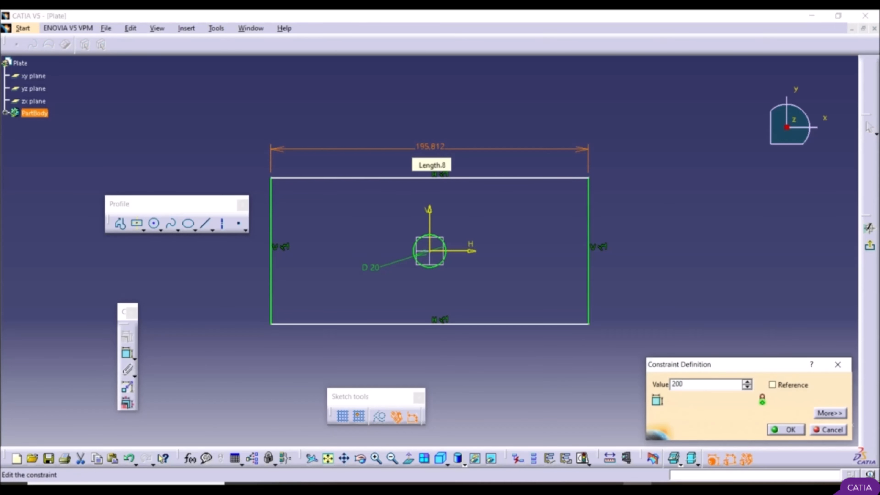
key(Return)
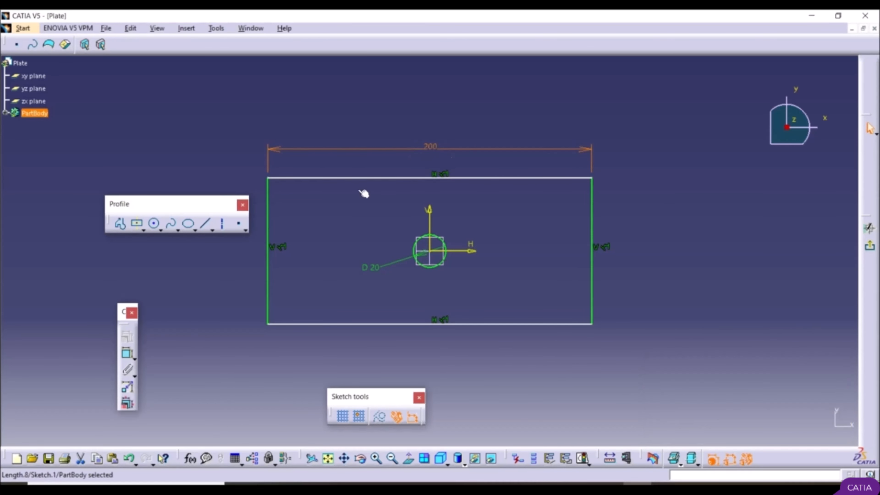
Step: Dimension the rectangle's vertical side edge and set its length to 80 mm
click(128, 353)
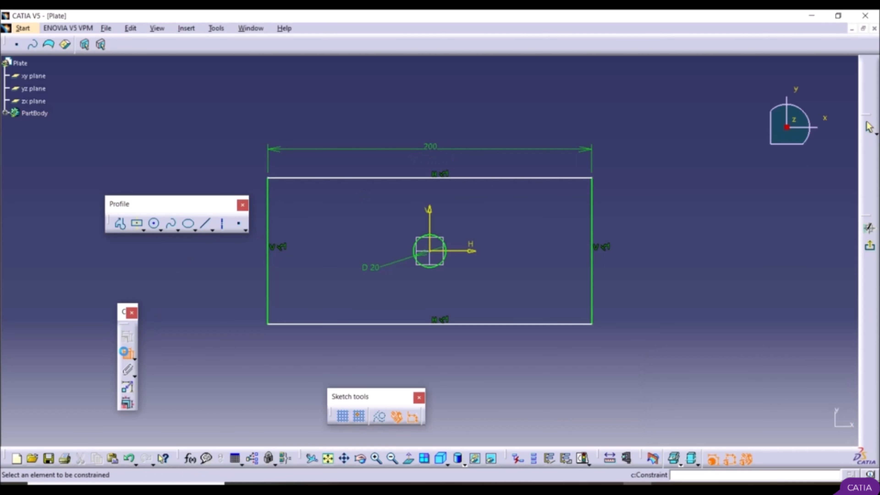
click(593, 292)
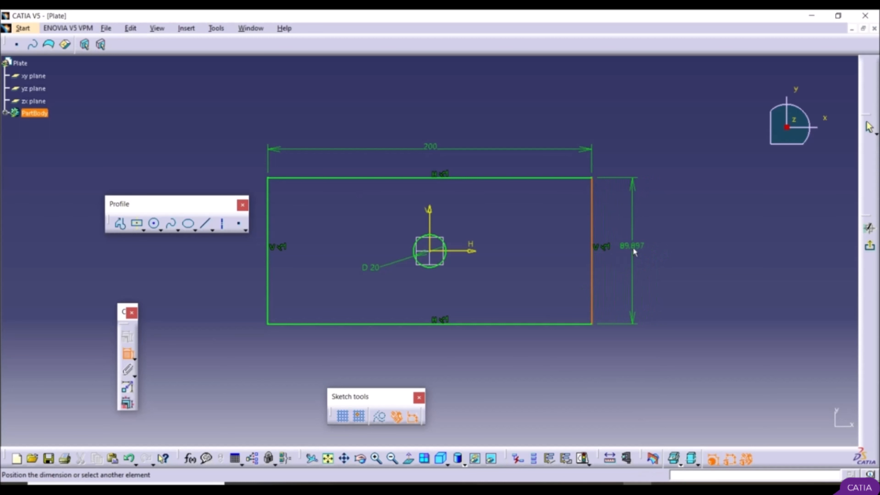
click(634, 251)
double_click(635, 252)
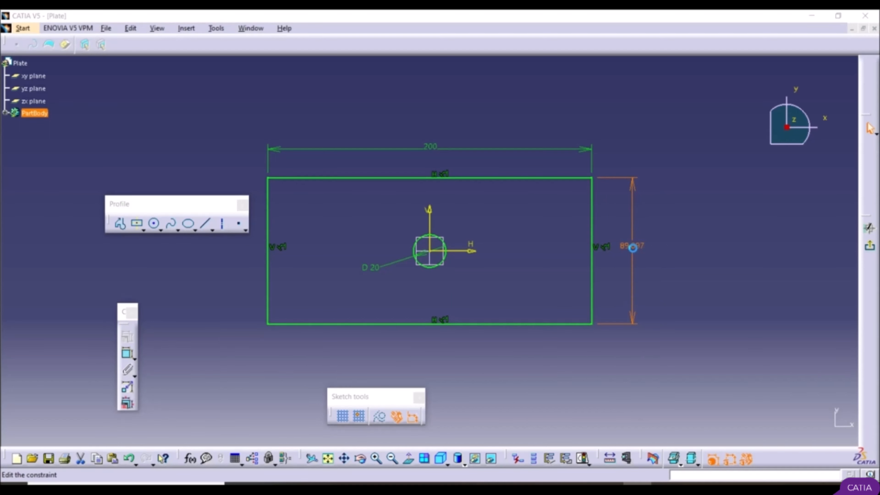
text(80)
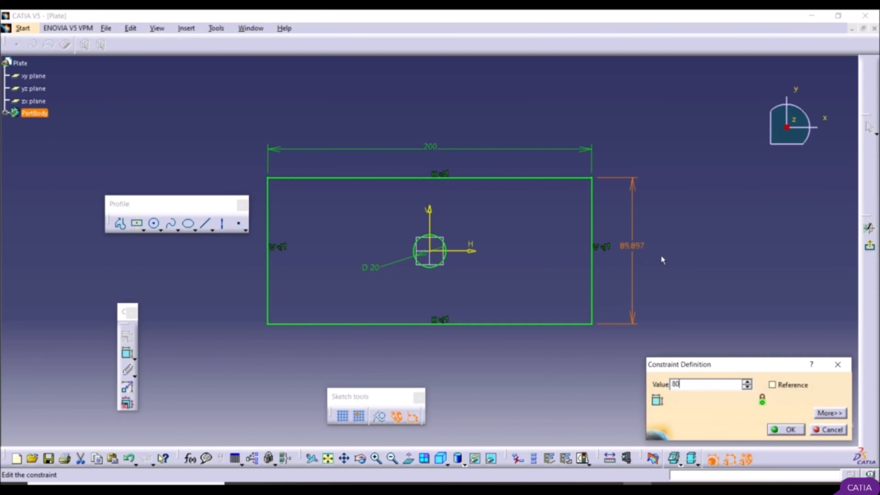
click(786, 430)
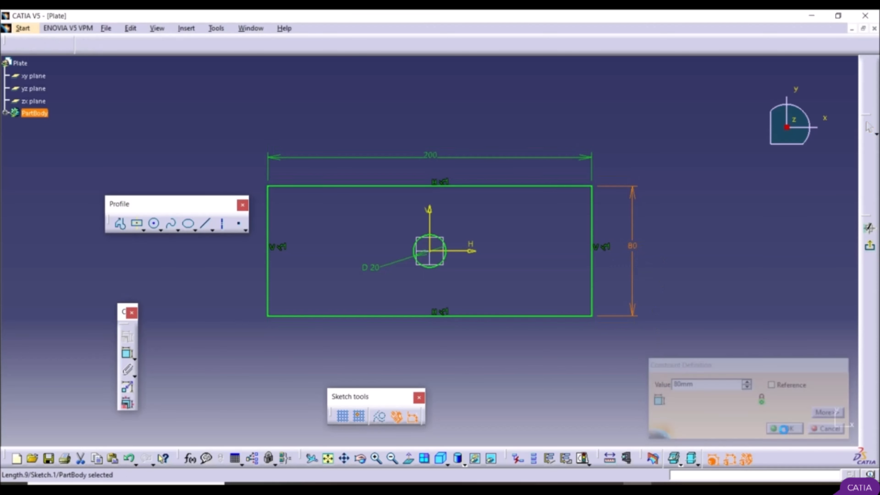
click(596, 390)
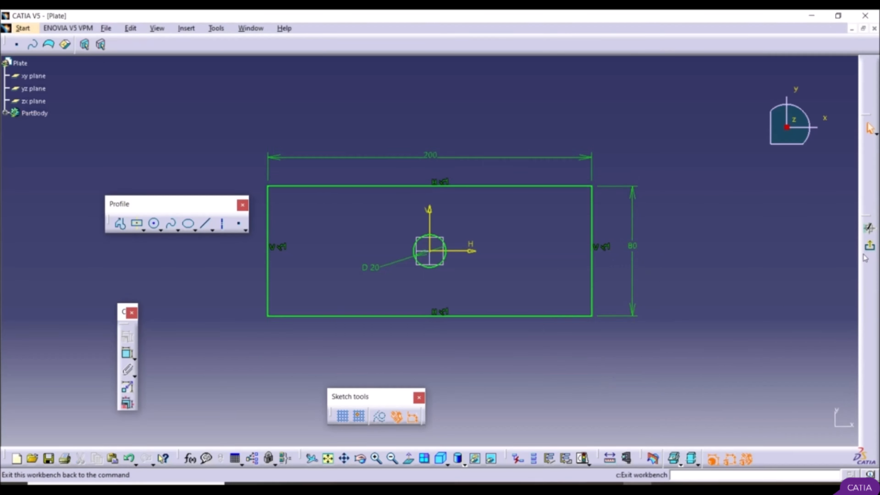
Step: Exit the sketch and pad the profile 20 mm into a plate with the central hole
click(871, 248)
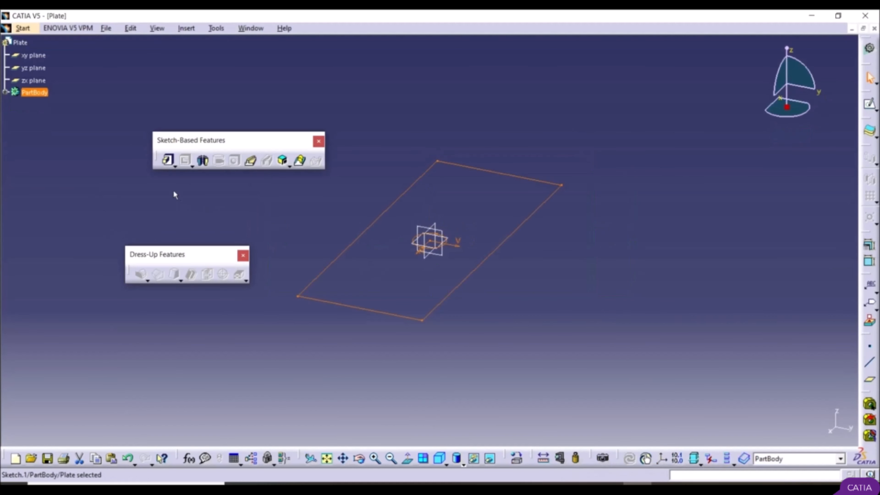
click(168, 160)
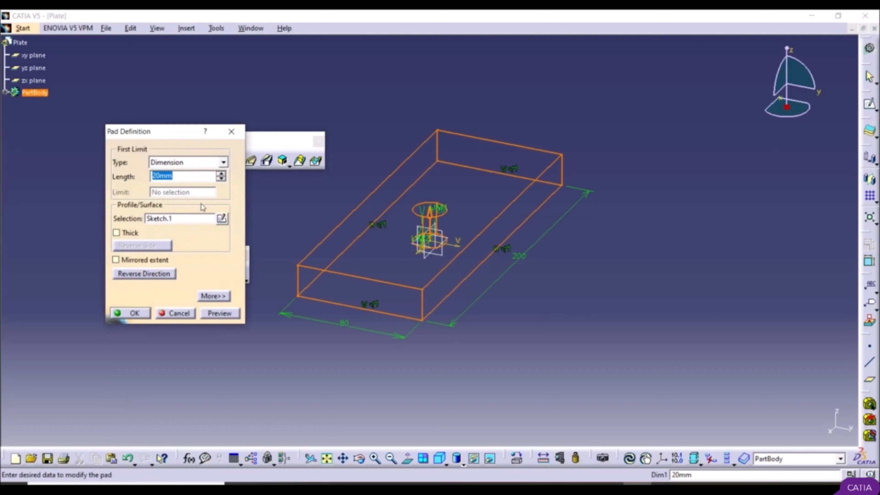
click(134, 314)
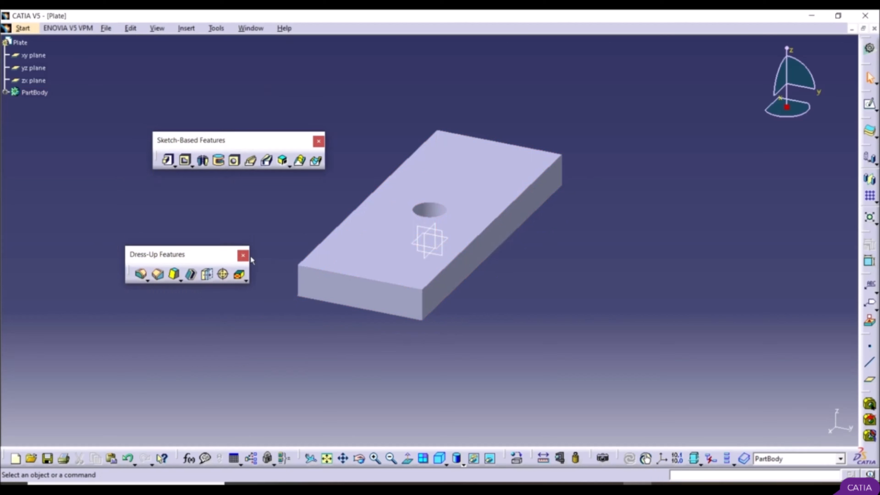
Step: Save the part to the desktop as a CATPart named Plate
click(106, 28)
click(130, 117)
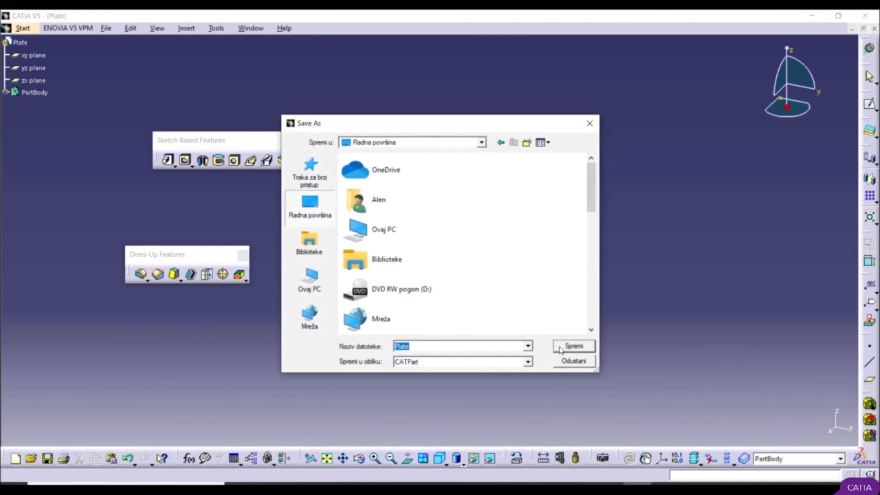
click(574, 346)
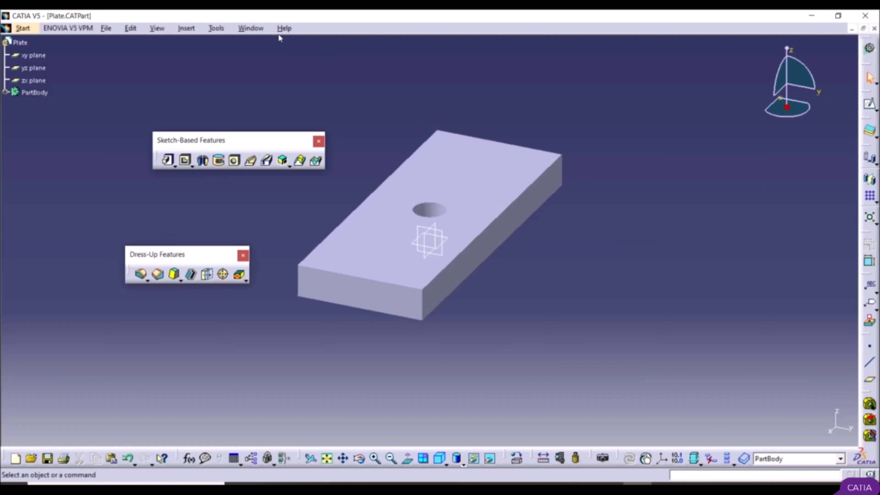
Step: Bring up the Bolt and Nut parts in turn, and tile all three part windows vertically side by side
click(256, 29)
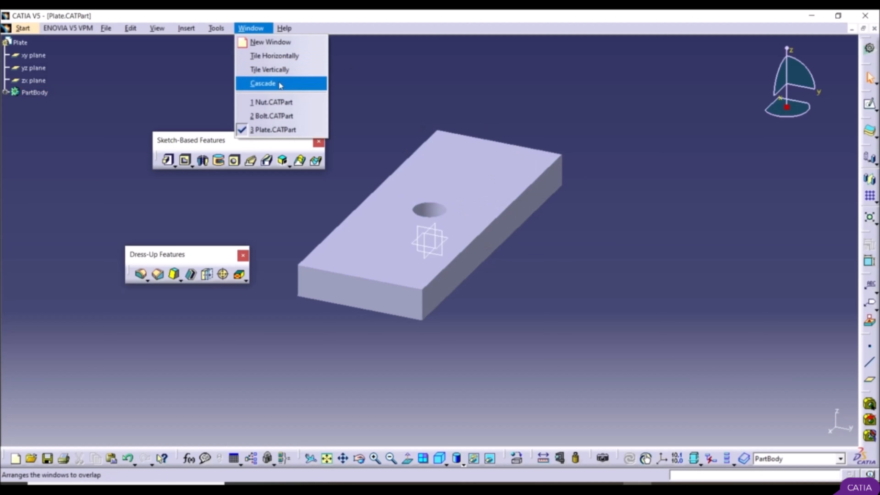
click(274, 116)
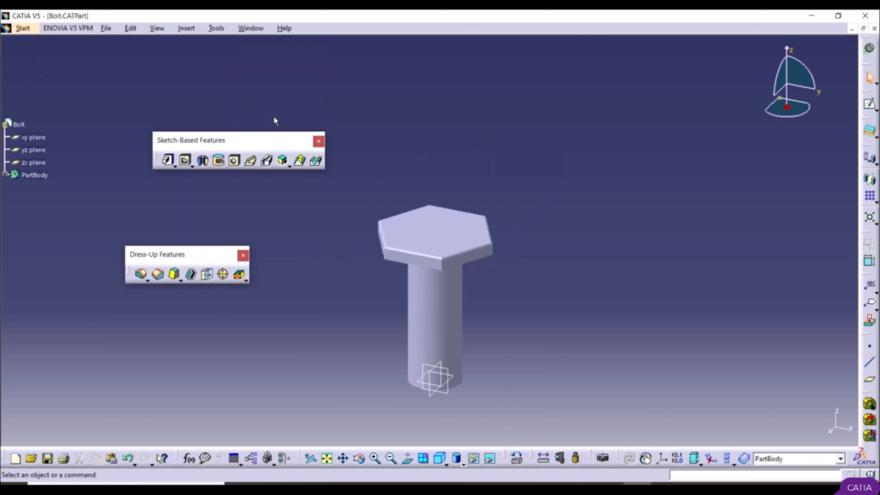
click(256, 29)
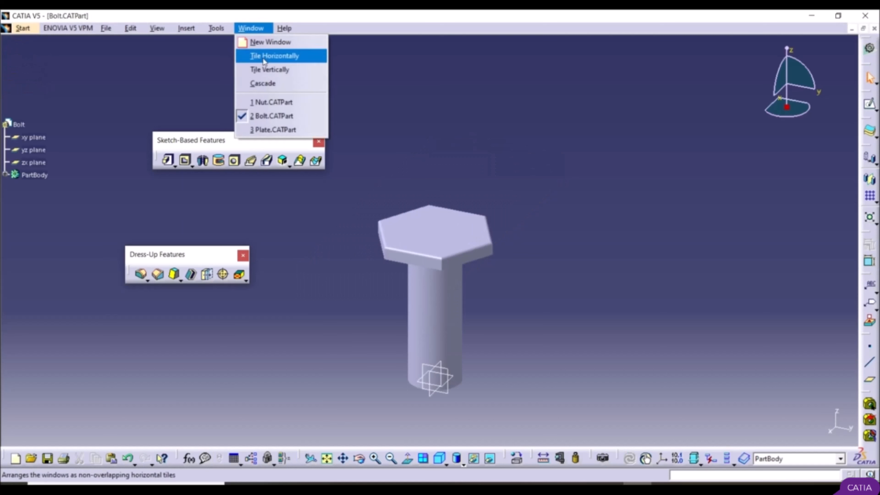
click(277, 101)
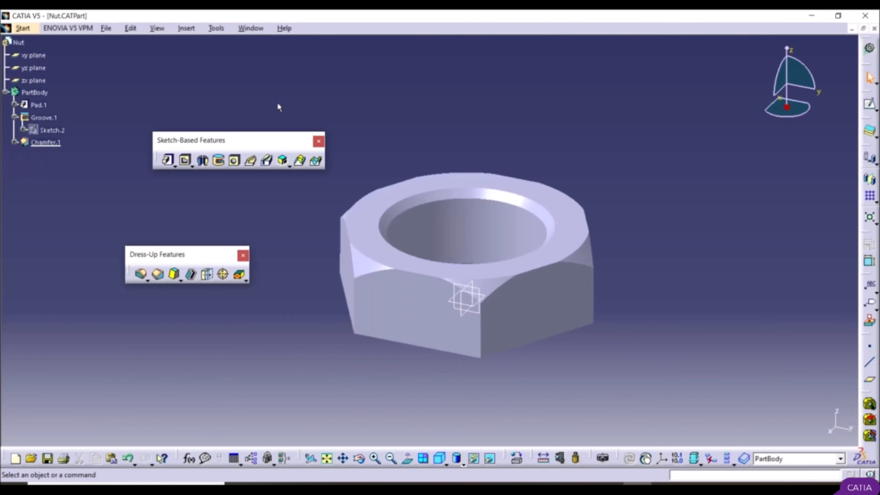
click(251, 28)
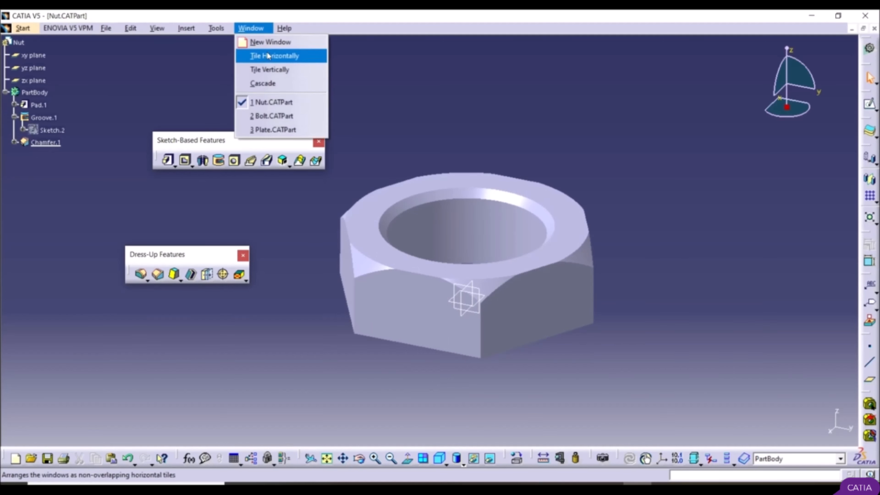
click(269, 71)
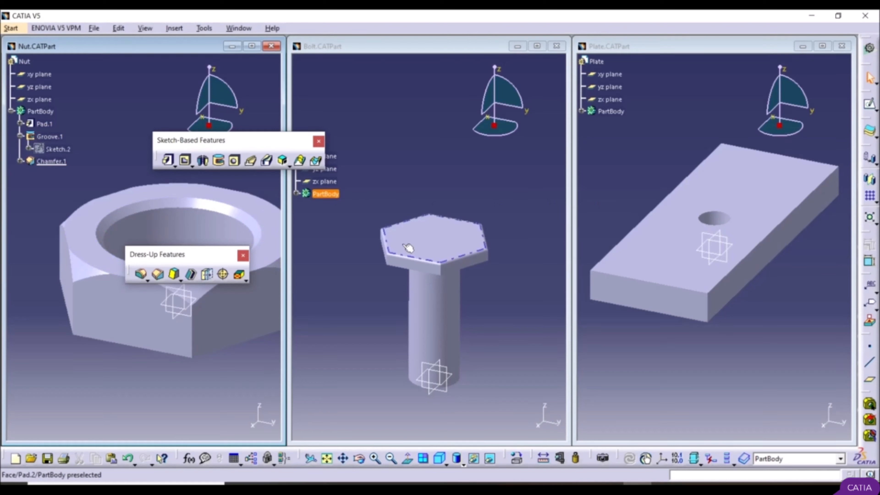
Step: Create a new product in the Assembly Design workbench and maximize its window
click(11, 28)
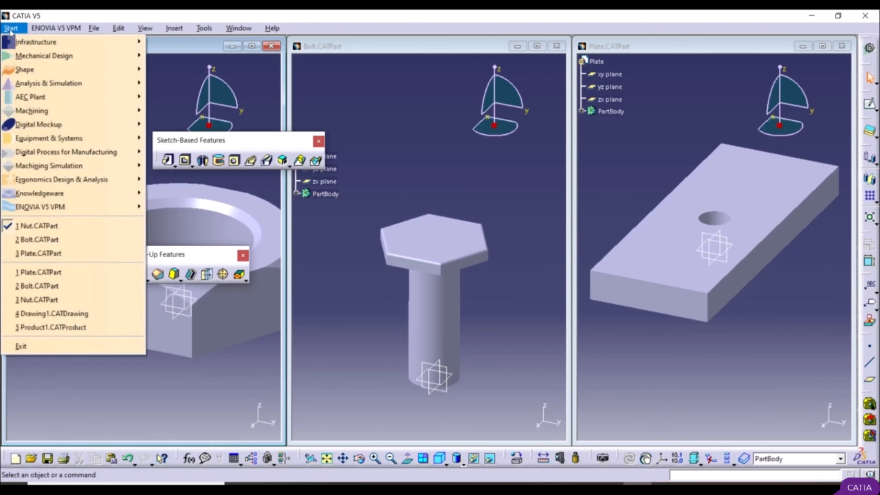
mouse_move(28, 63)
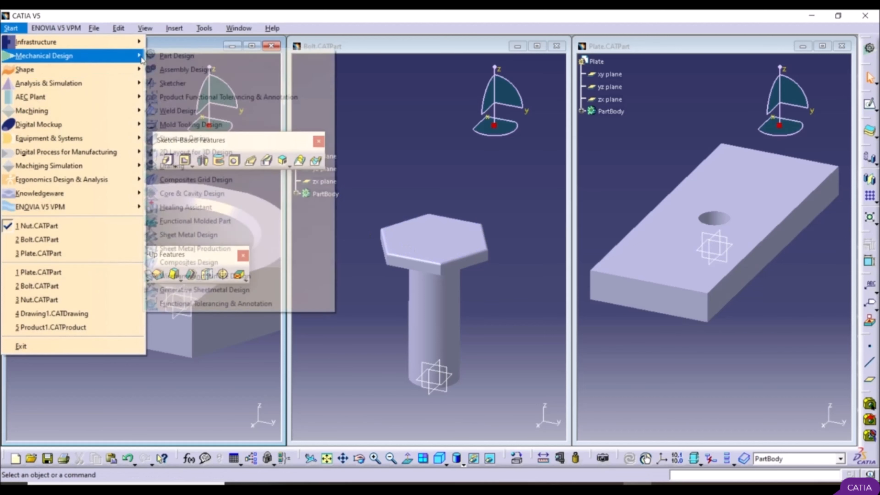
click(199, 70)
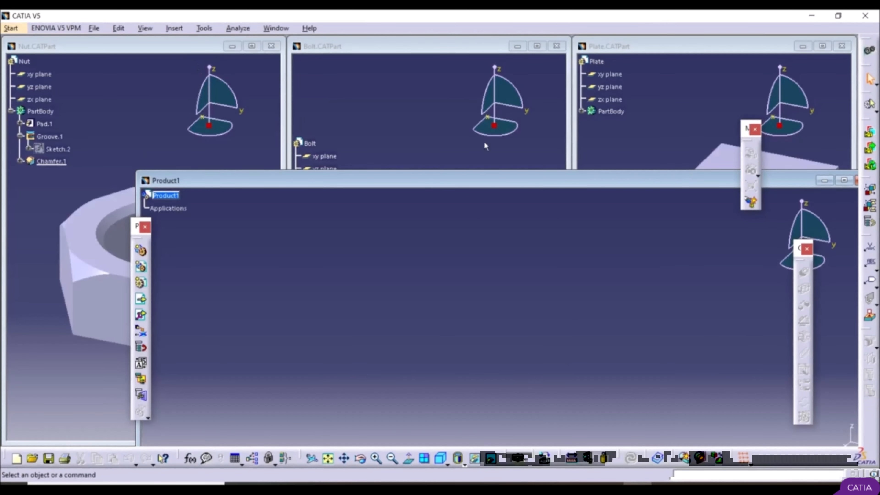
click(844, 180)
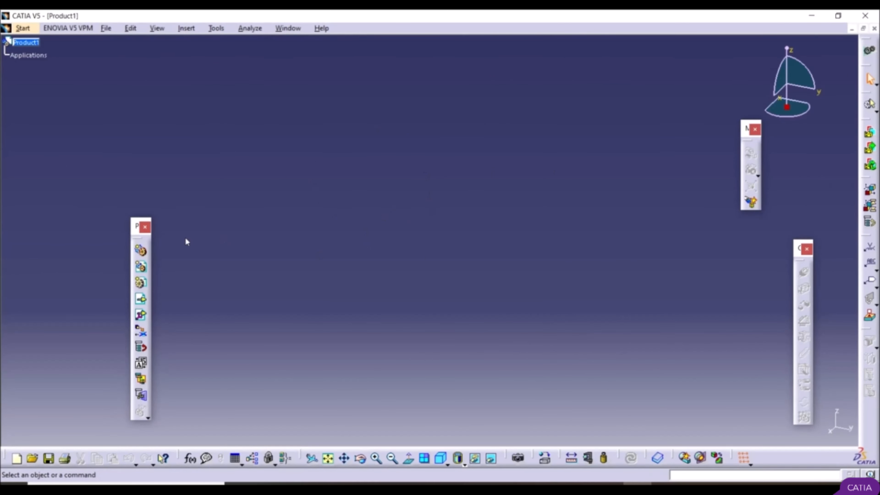
Step: Lay out the Product Structure Tools toolbar horizontally below the tree and check that it is enabled in the toolbar list
drag(137, 231, 199, 226)
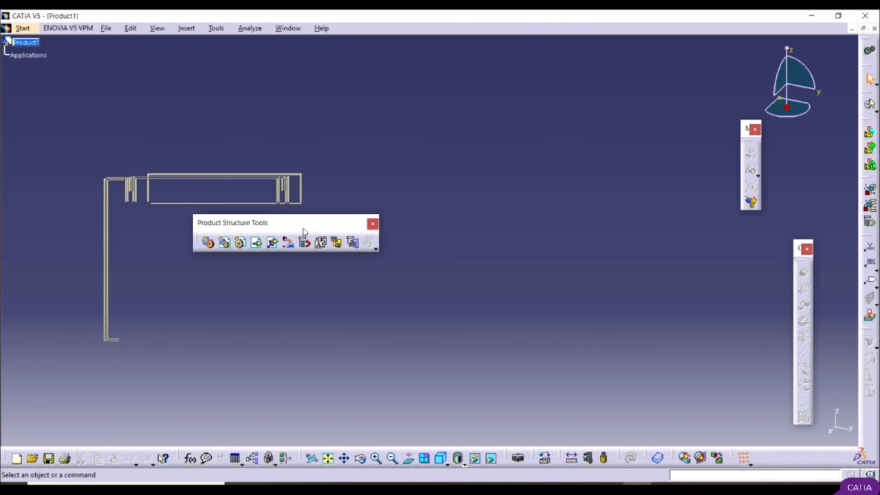
drag(303, 233, 199, 175)
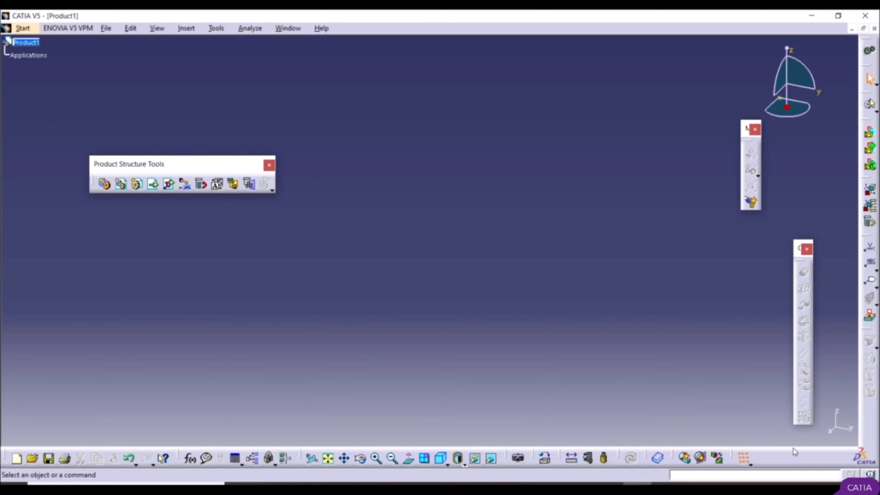
right_click(791, 457)
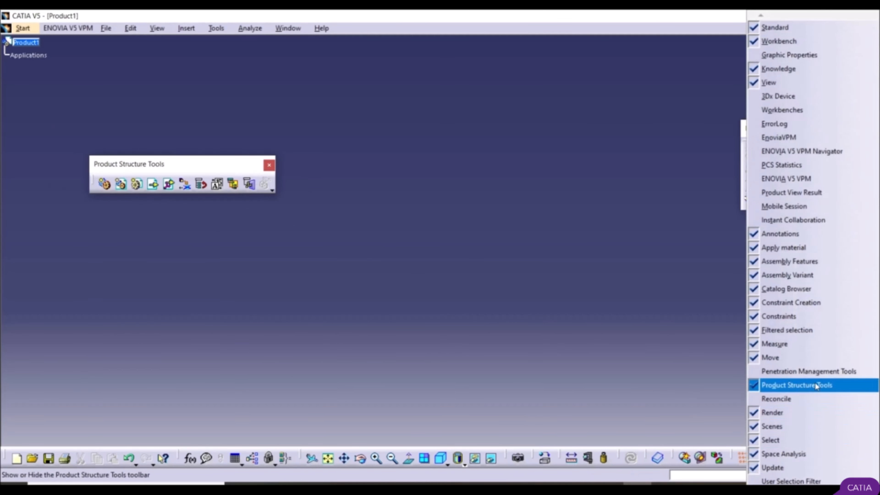
click(605, 330)
drag(225, 166, 189, 160)
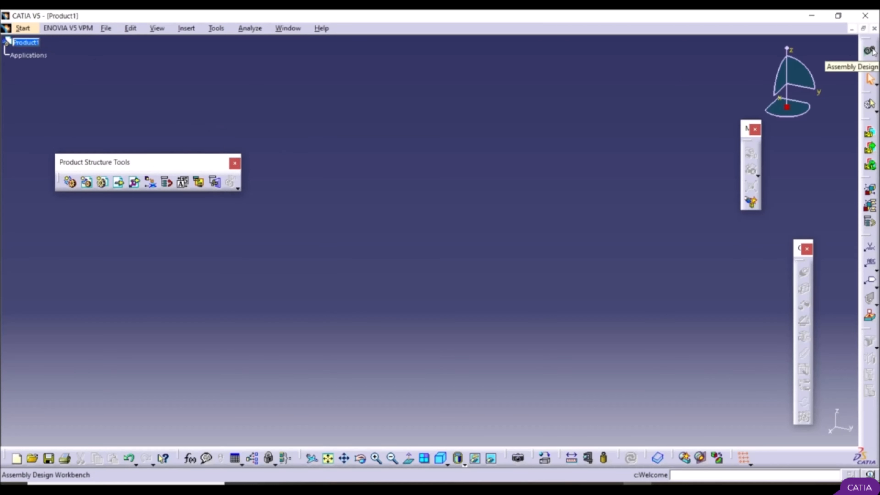
Step: Insert the Bolt CATPart from the desktop into Product1 as an existing component
click(119, 187)
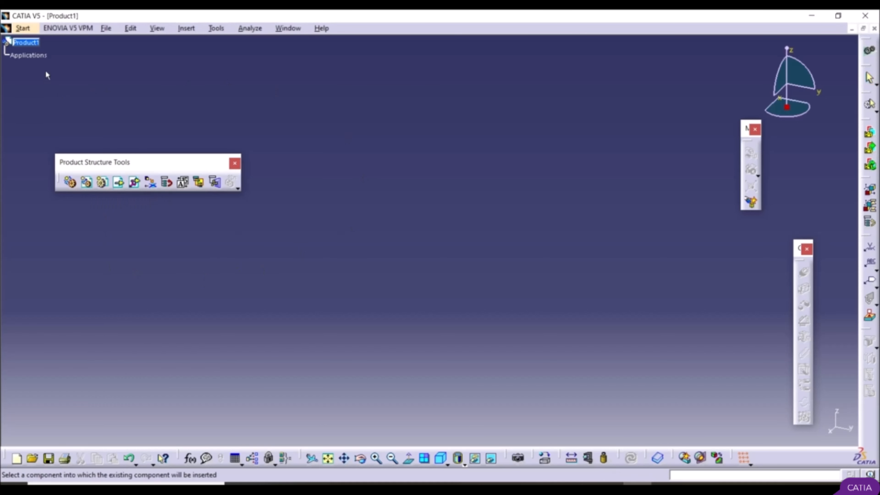
click(28, 47)
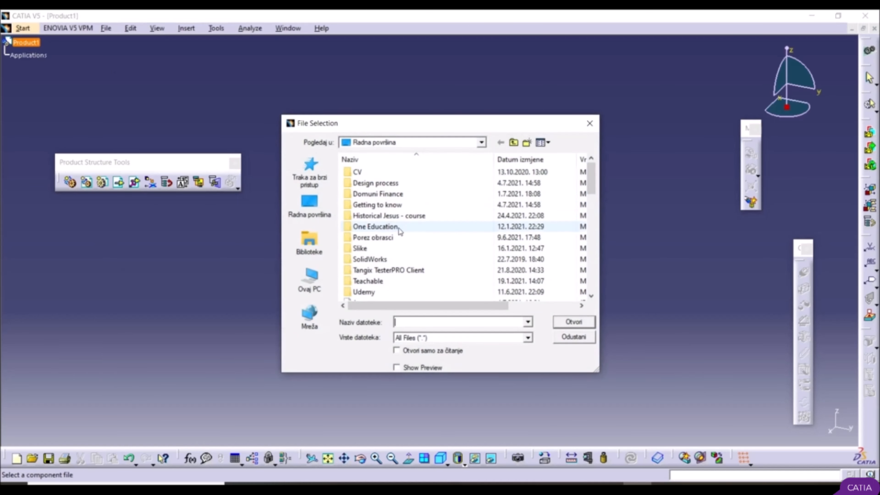
click(322, 210)
scroll(411, 227, down, 5)
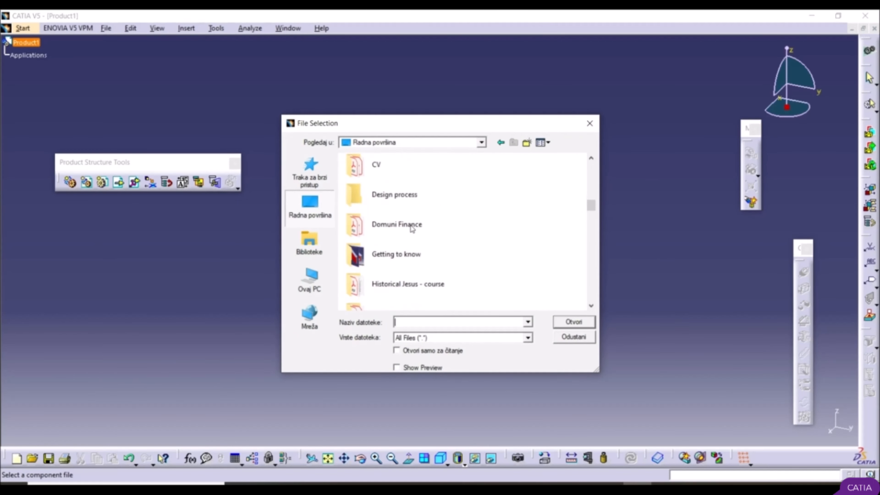
scroll(412, 227, down, 10)
scroll(411, 227, up, 5)
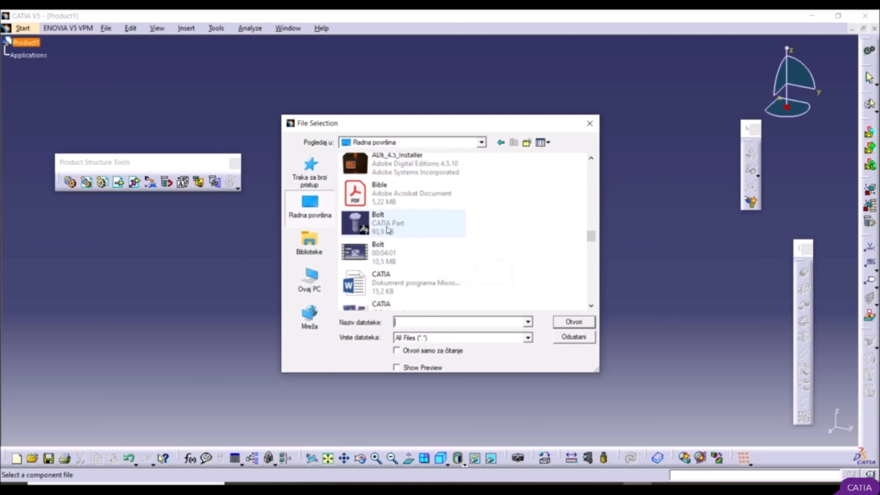
click(379, 217)
click(570, 322)
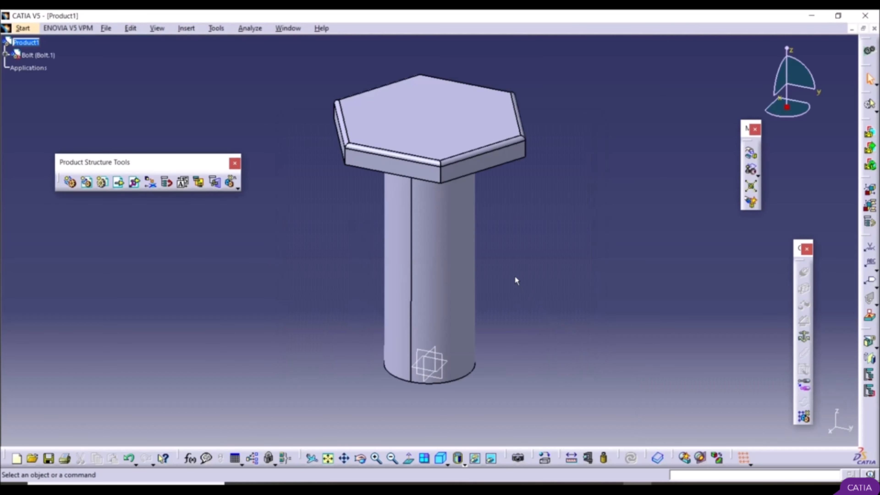
Step: Lay out the Constraints toolbar horizontally beside the bolt and check that it is enabled in the toolbar list
middle_drag(533, 248, 554, 318)
scroll(548, 312, up, 1)
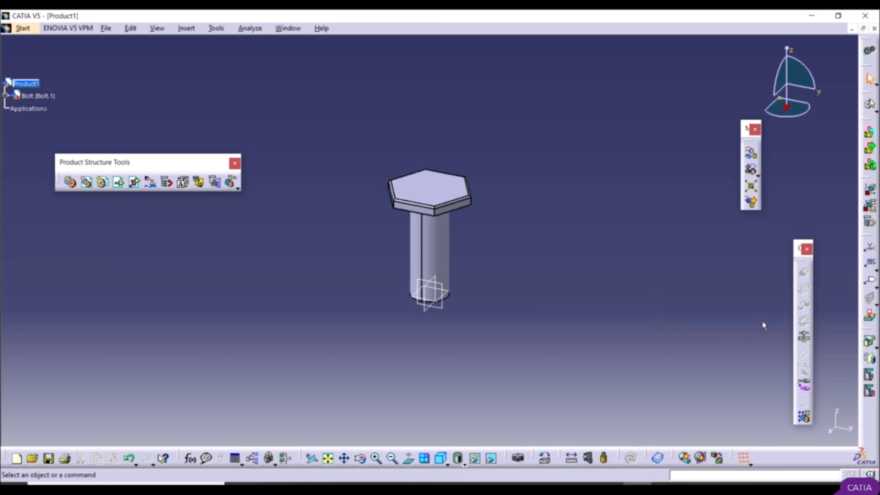
drag(798, 249, 725, 267)
drag(843, 258, 747, 293)
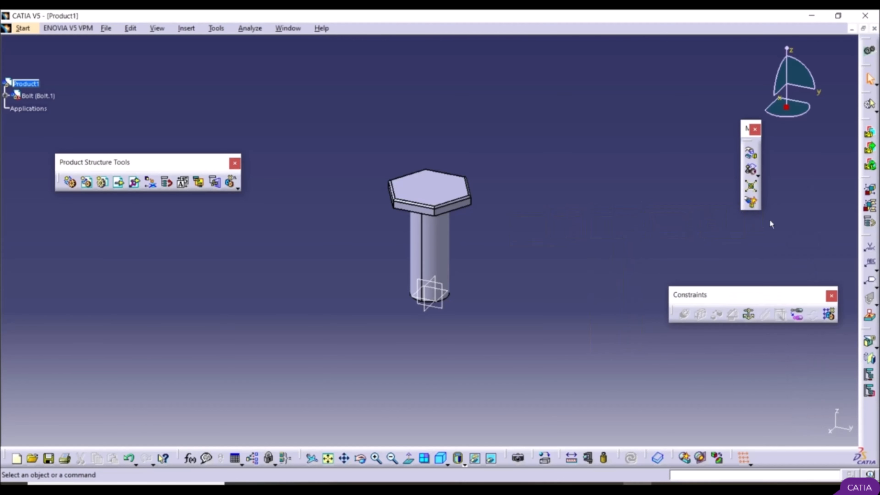
right_click(778, 451)
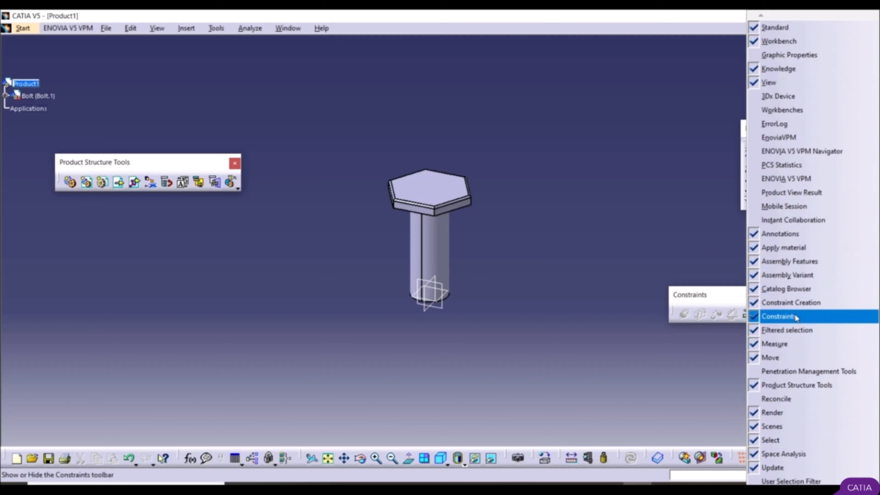
click(639, 360)
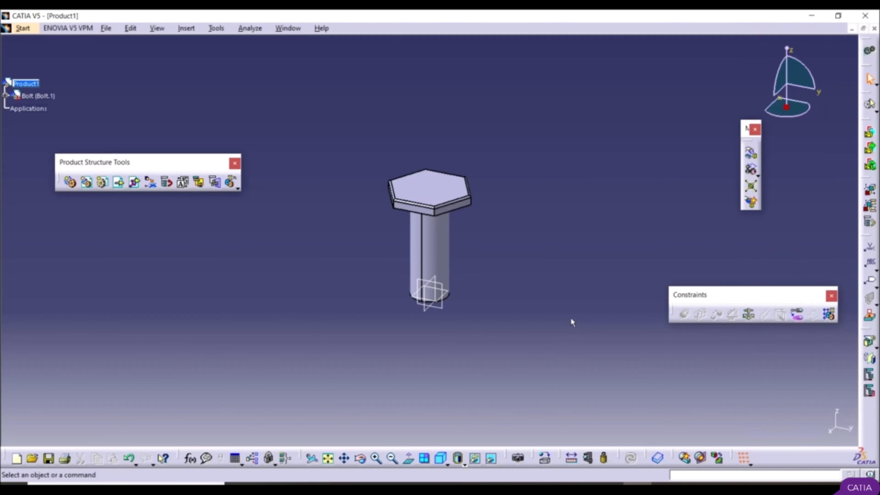
Step: Anchor the bolt in Product1 with a Fix Component constraint
click(750, 315)
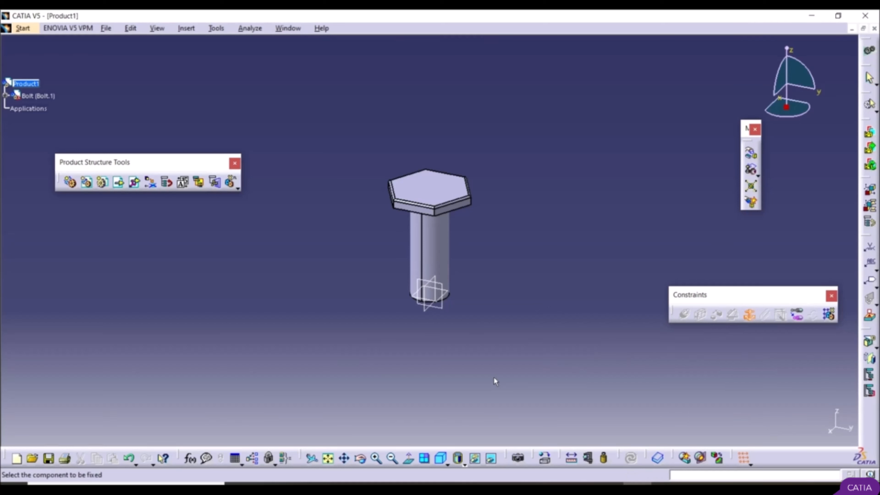
click(449, 240)
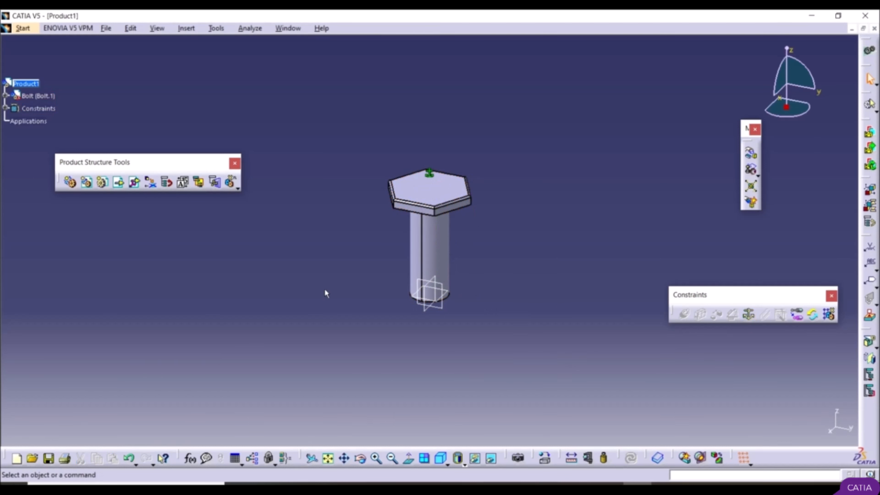
Step: Insert the Plate CATPart from the desktop into Product1 as an existing component
click(118, 183)
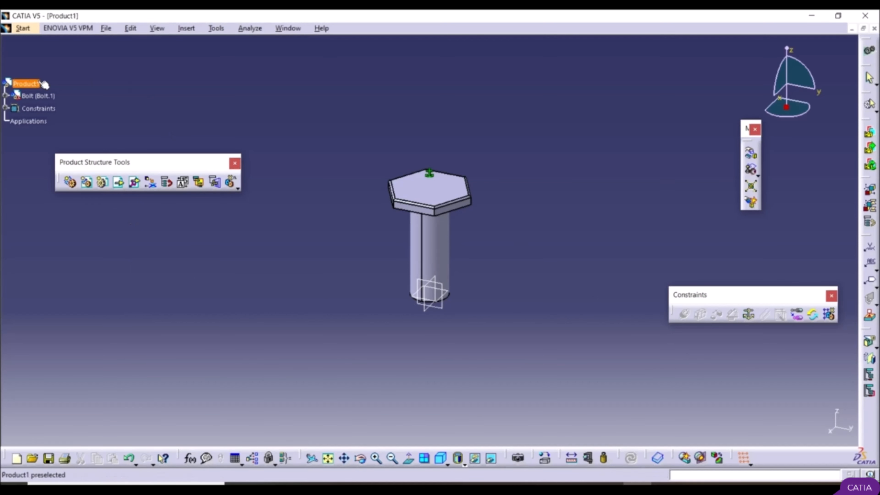
click(35, 84)
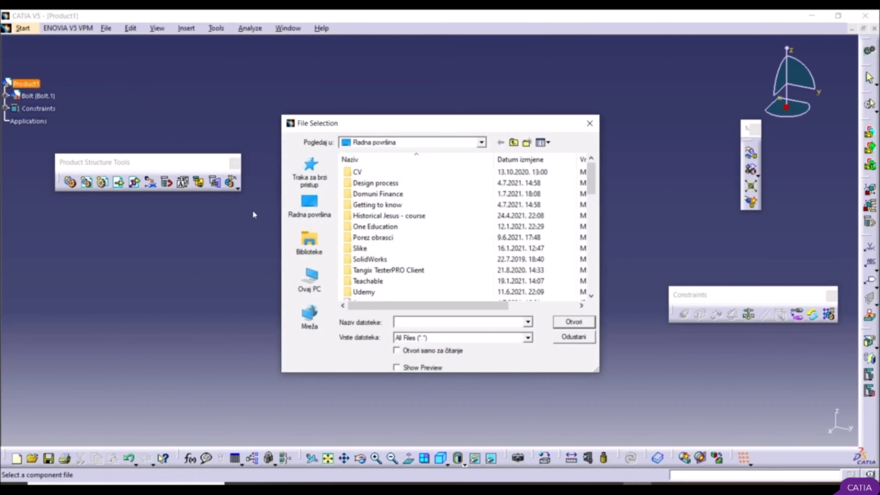
click(304, 204)
scroll(434, 241, down, 5)
scroll(434, 241, down, 10)
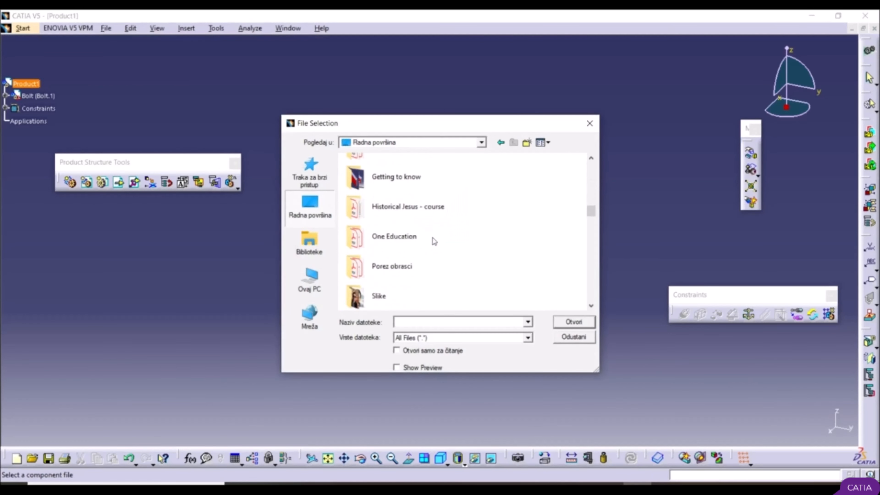
scroll(434, 241, down, 8)
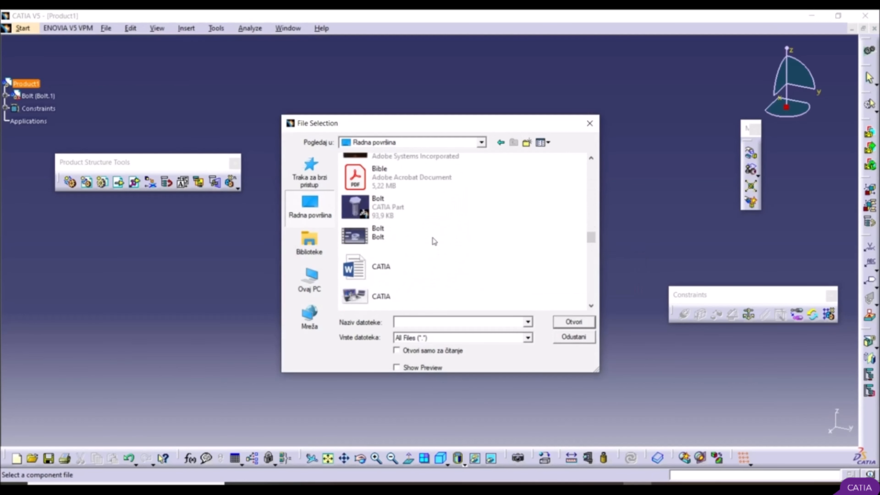
scroll(434, 241, down, 7)
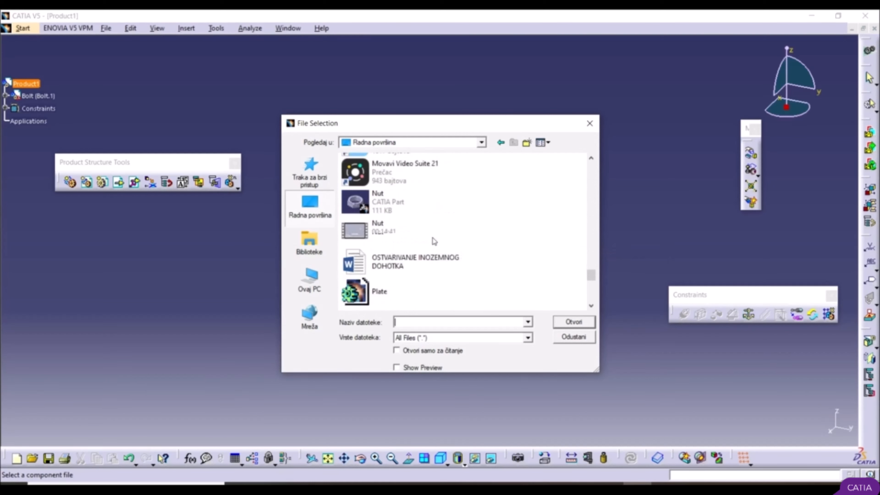
scroll(434, 241, up, 4)
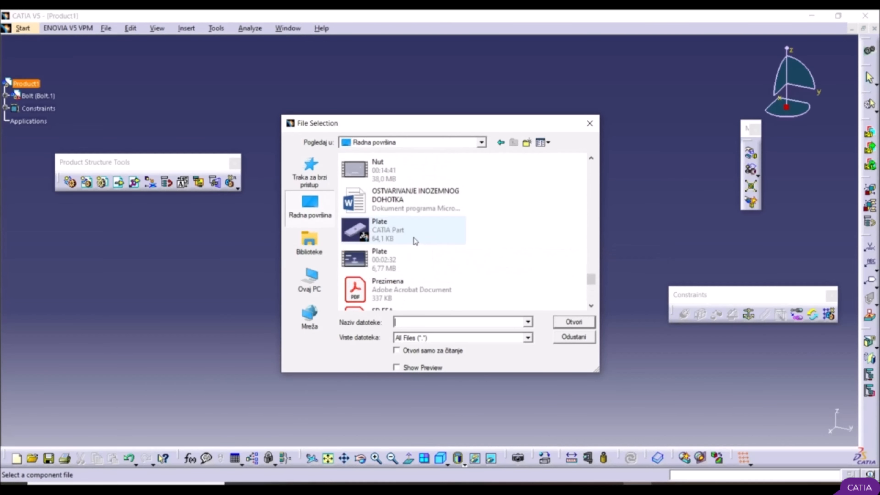
click(409, 231)
click(576, 320)
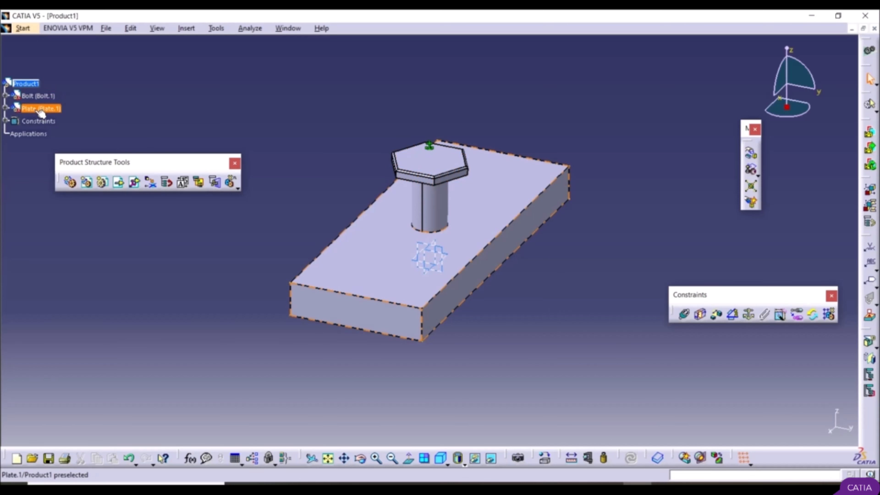
Step: Create a contact constraint between the underside of the bolt head and the upper face of the plate
middle_drag(293, 277, 301, 287)
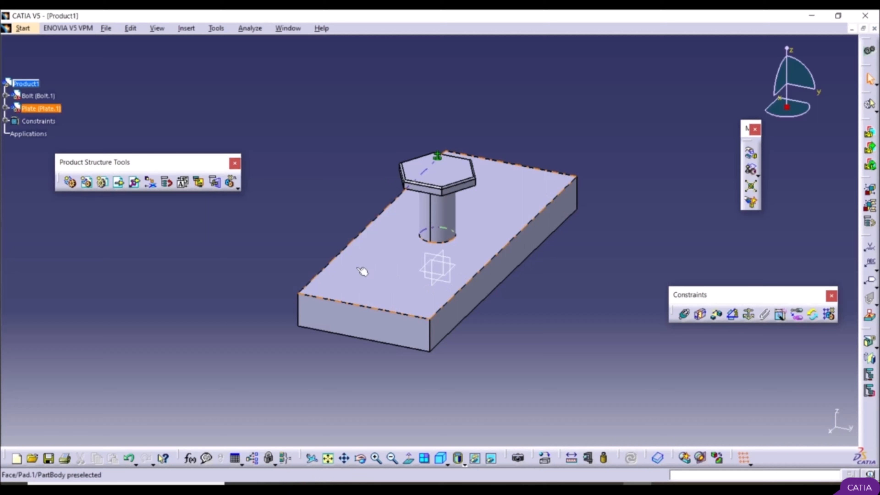
middle_drag(244, 316, 372, 303)
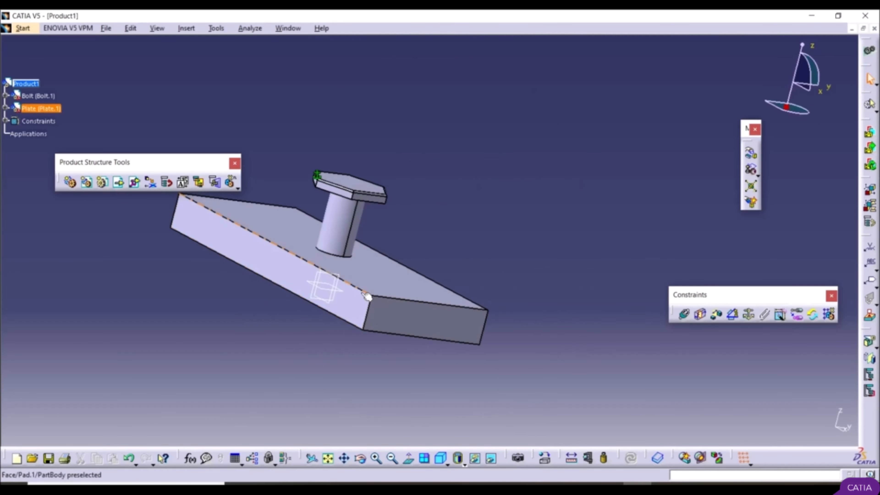
middle_drag(323, 280, 426, 228)
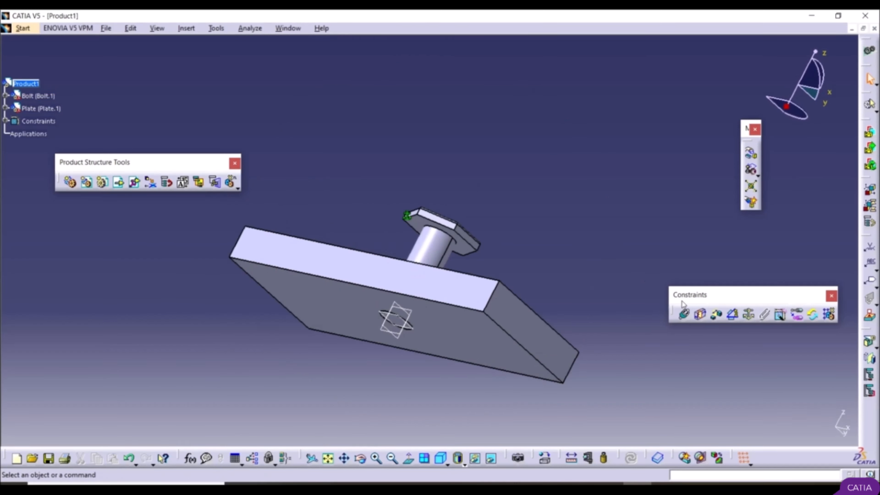
click(700, 314)
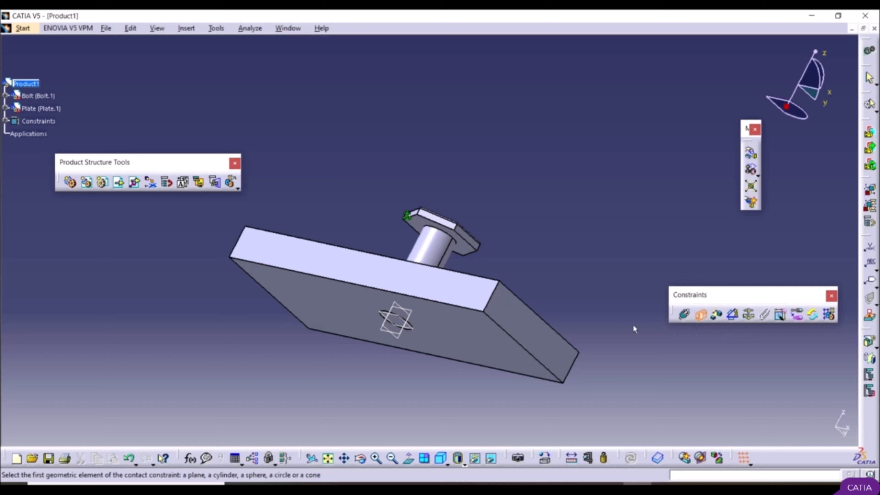
click(424, 224)
middle_drag(363, 220, 299, 305)
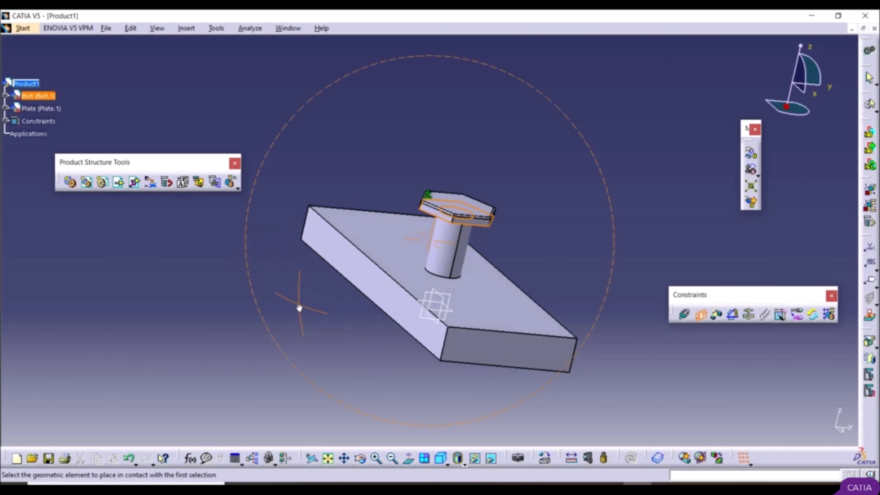
click(387, 246)
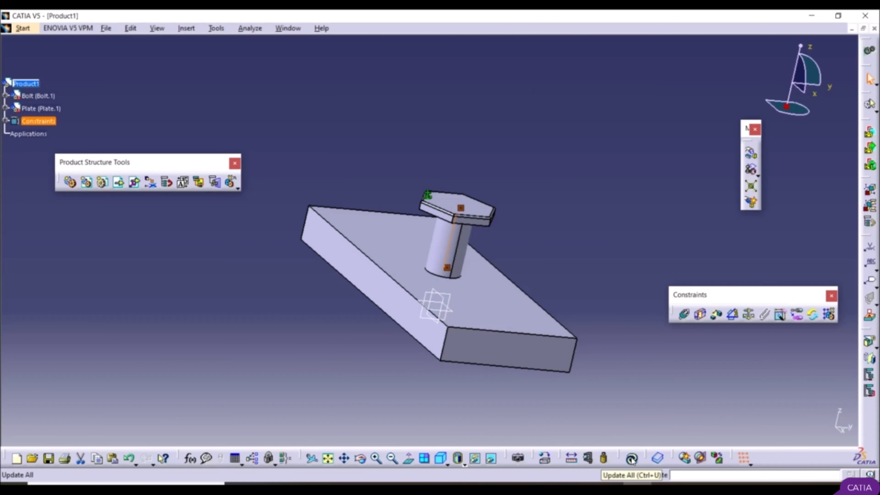
Step: Check that the Update toolbar is enabled in the toolbar list and update the assembly to apply the bolt-to-plate contact
right_click(781, 458)
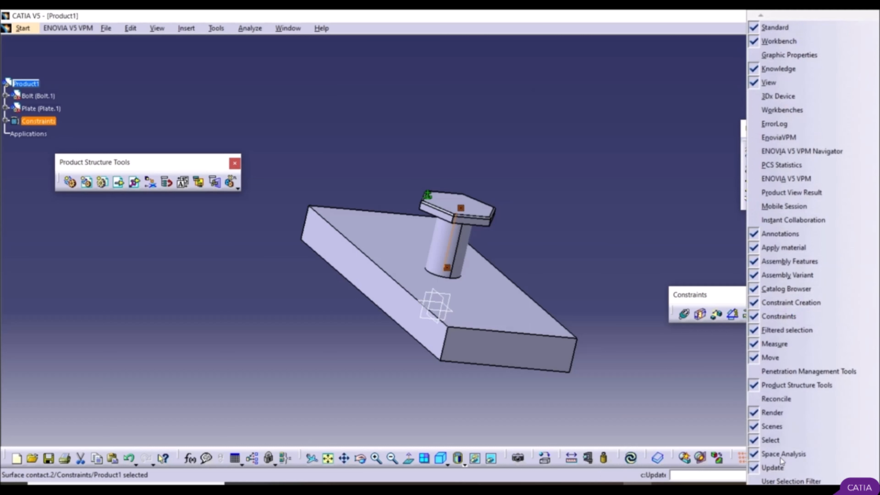
click(783, 468)
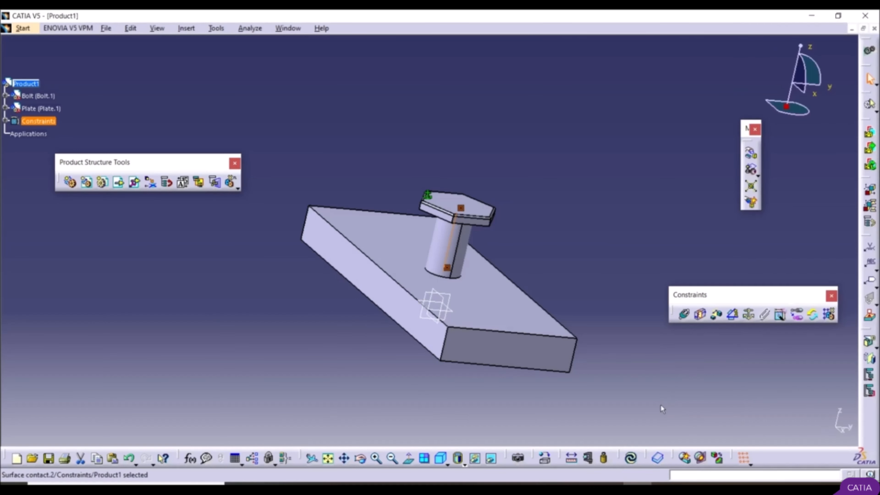
click(633, 458)
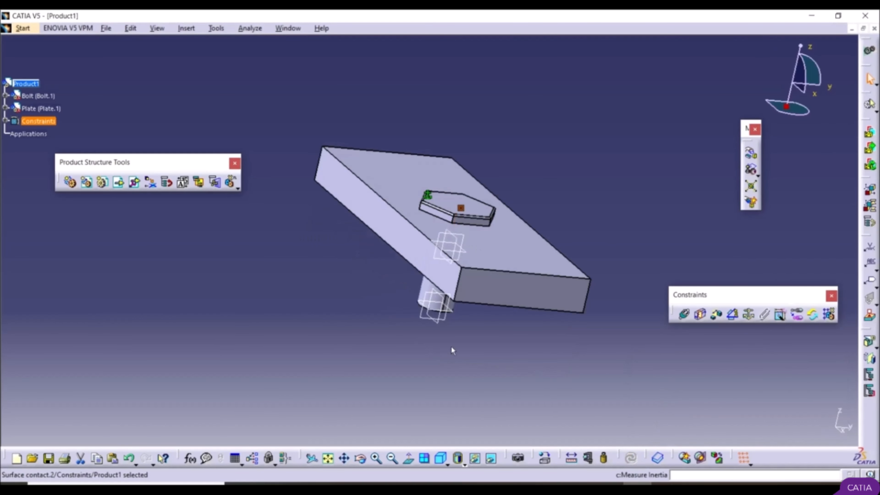
middle_drag(385, 332, 429, 314)
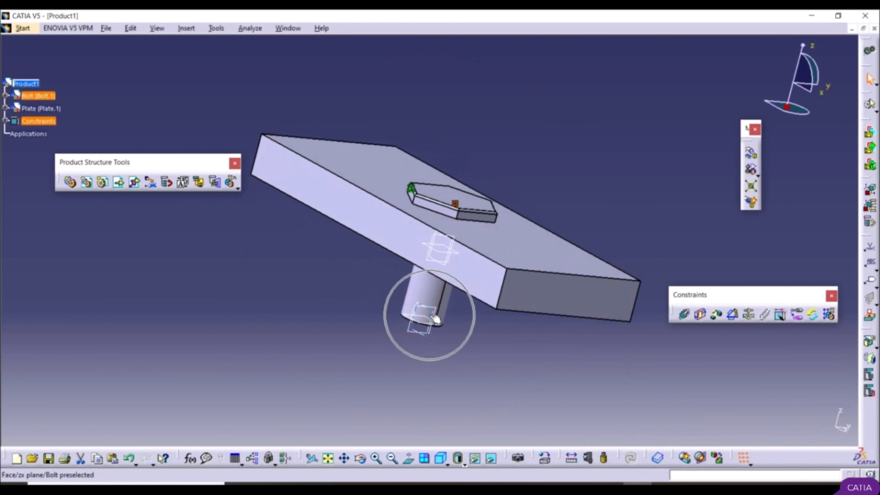
ctrl+middle_drag(468, 224, 299, 184)
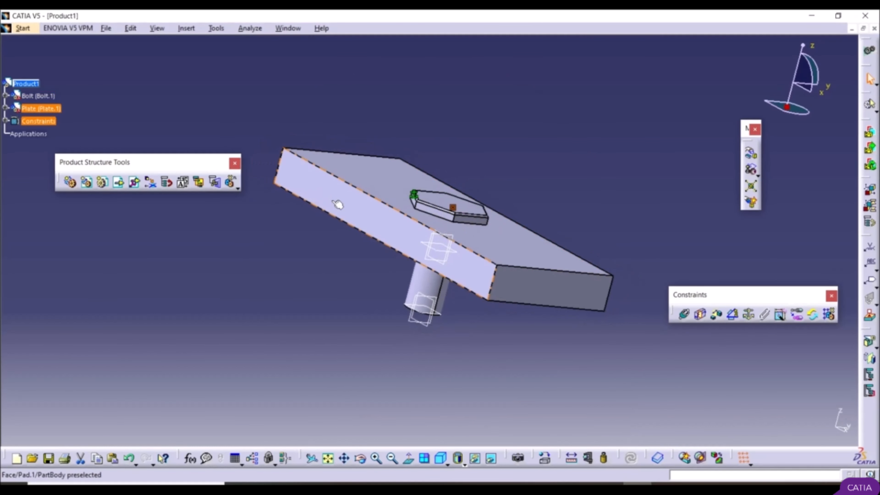
Step: Insert a second instance of the Plate CATPart from the desktop into Product1
click(118, 187)
click(312, 203)
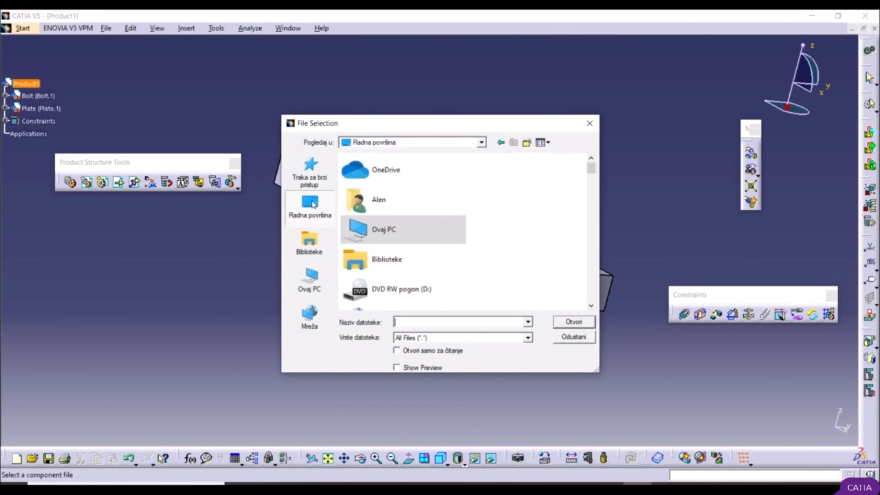
scroll(426, 236, down, 10)
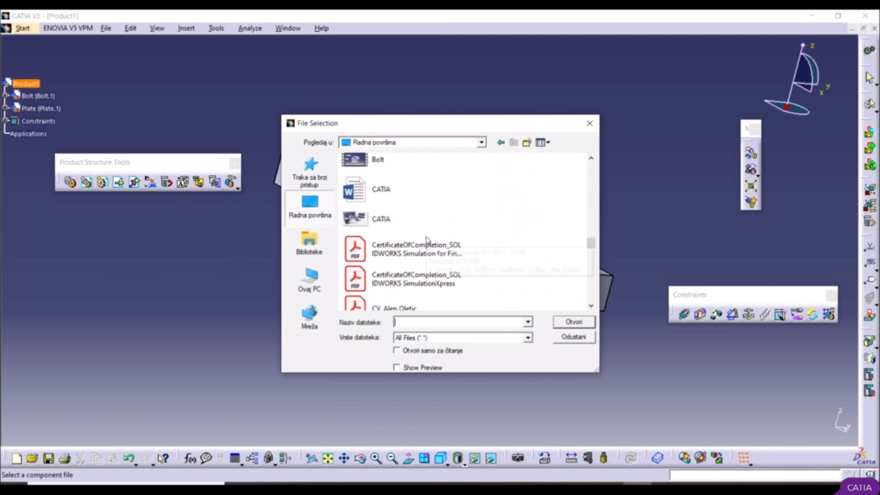
scroll(427, 250, down, 8)
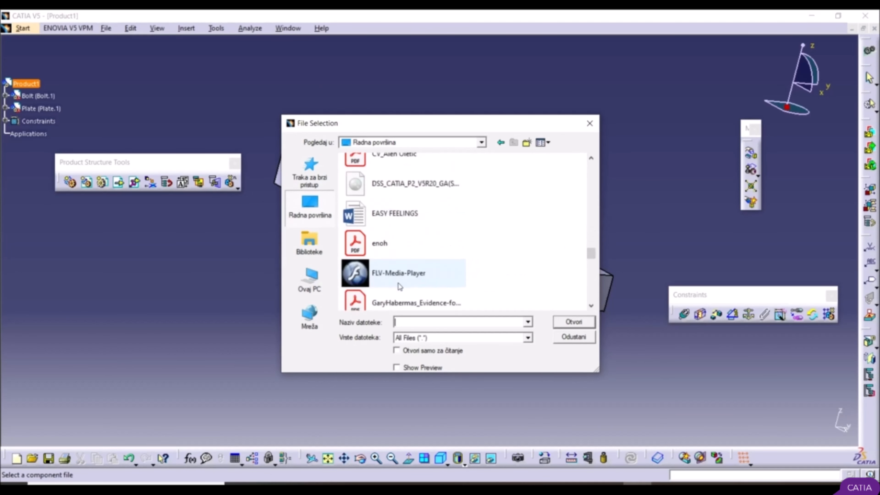
scroll(421, 267, down, 6)
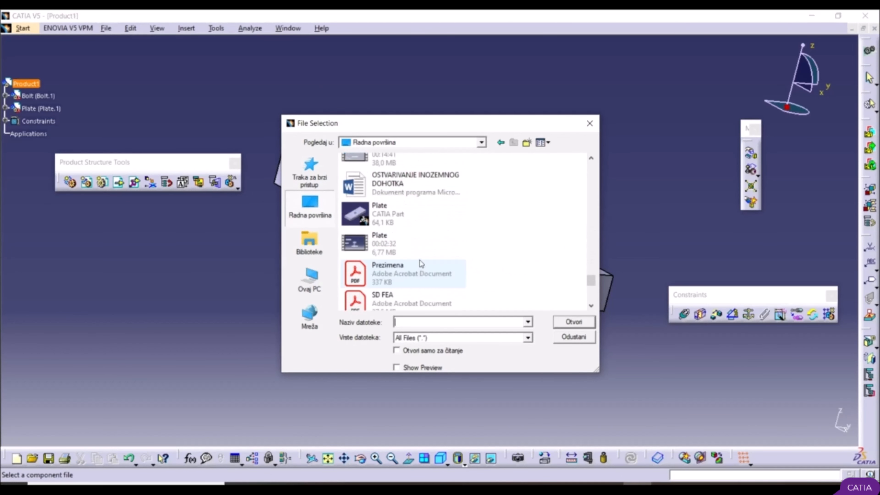
click(416, 216)
double_click(414, 212)
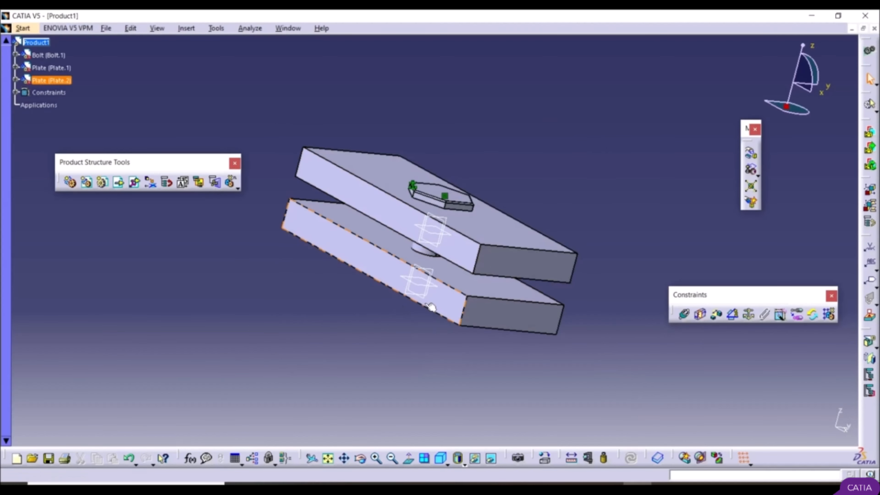
Step: Add a contact constraint between the second plate's upper face and the first plate's underside, and update the assembly
middle_drag(409, 313, 442, 280)
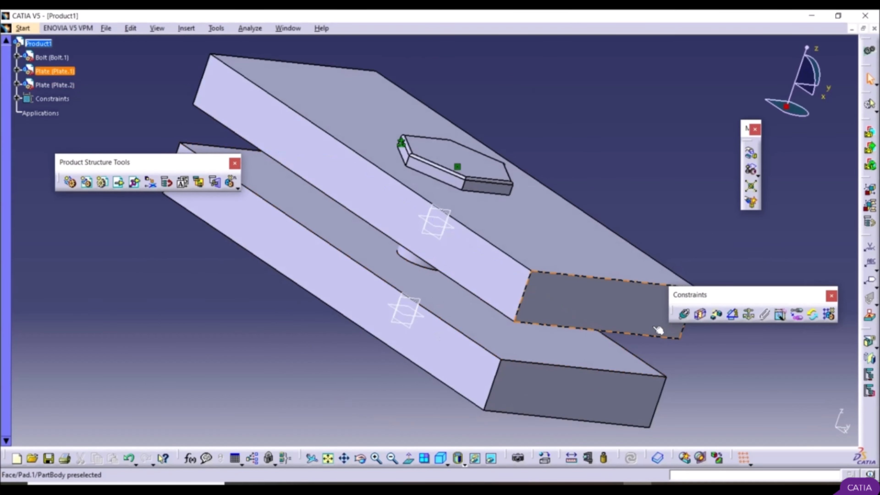
click(702, 315)
click(457, 306)
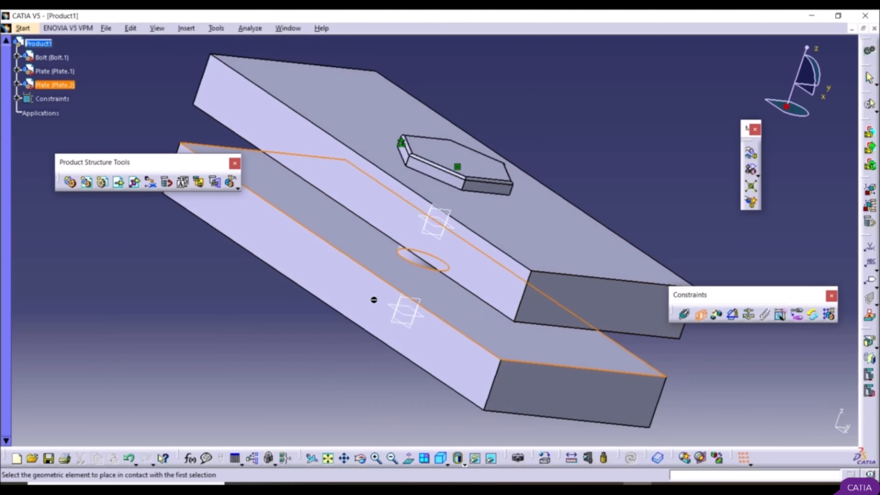
middle_drag(374, 300, 505, 209)
click(431, 241)
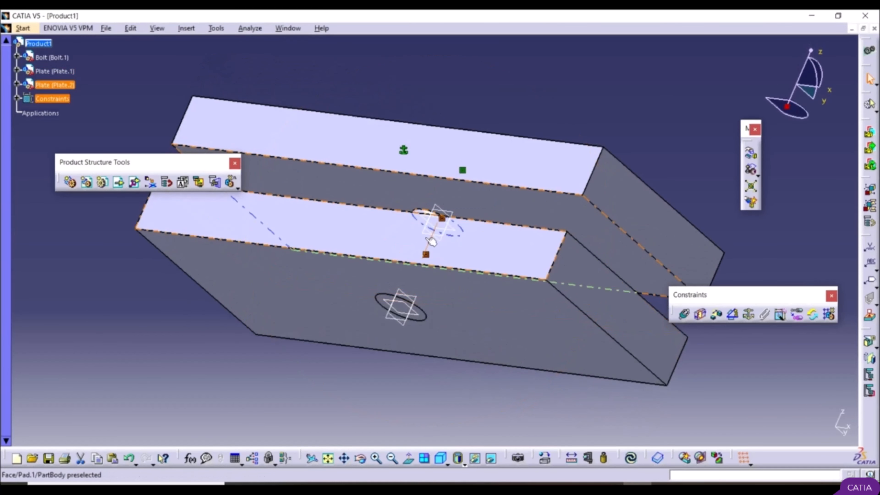
click(622, 455)
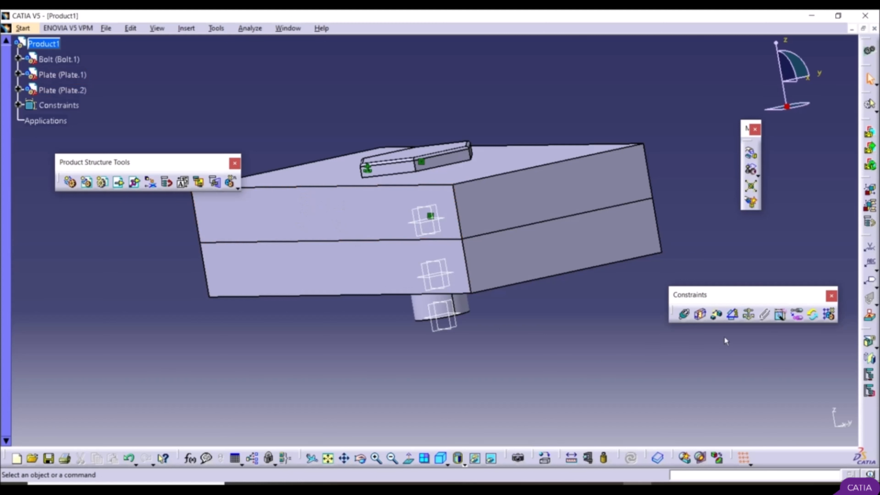
Step: Add an angle constraint between the two plates' short end faces, setting them at a right angle, and update the assembly
click(734, 314)
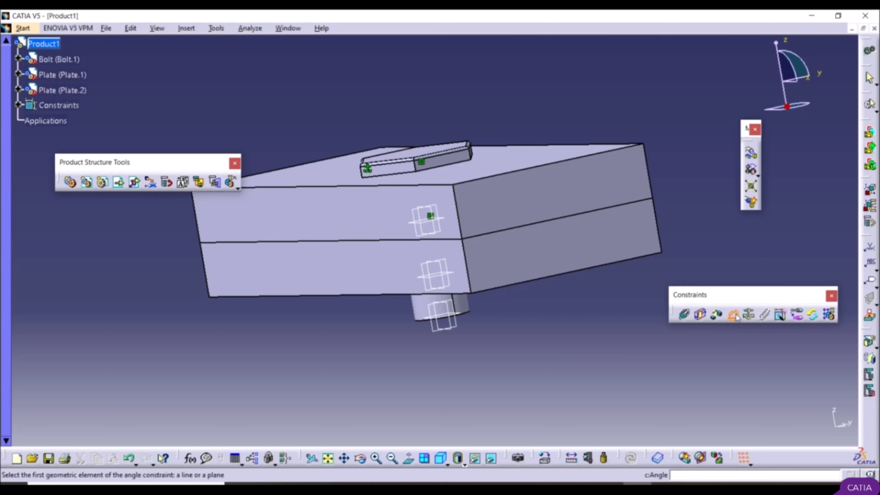
click(269, 275)
click(285, 224)
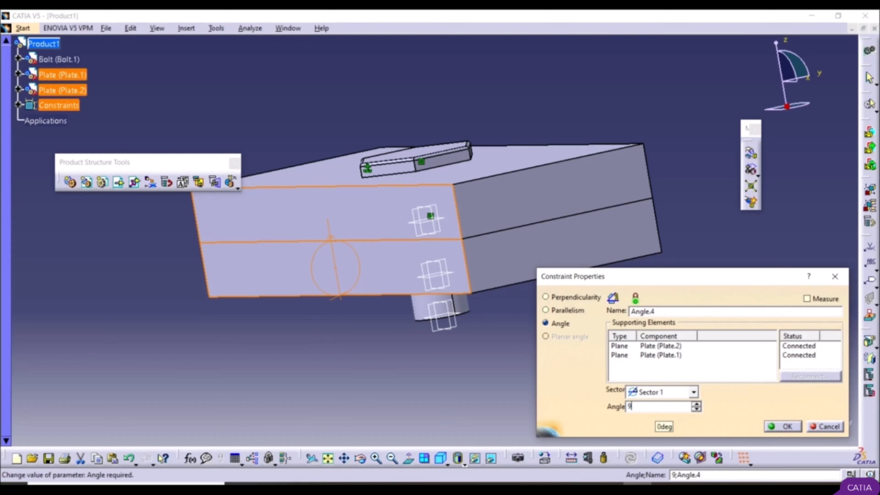
key(Return)
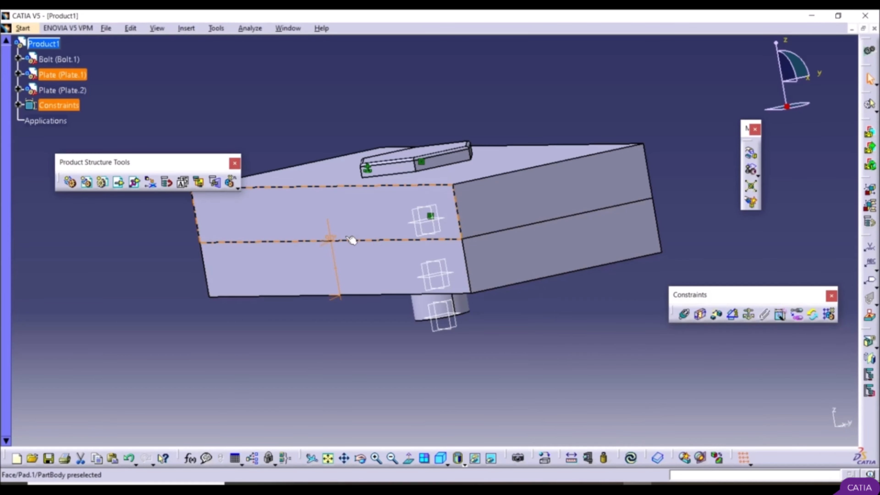
click(631, 458)
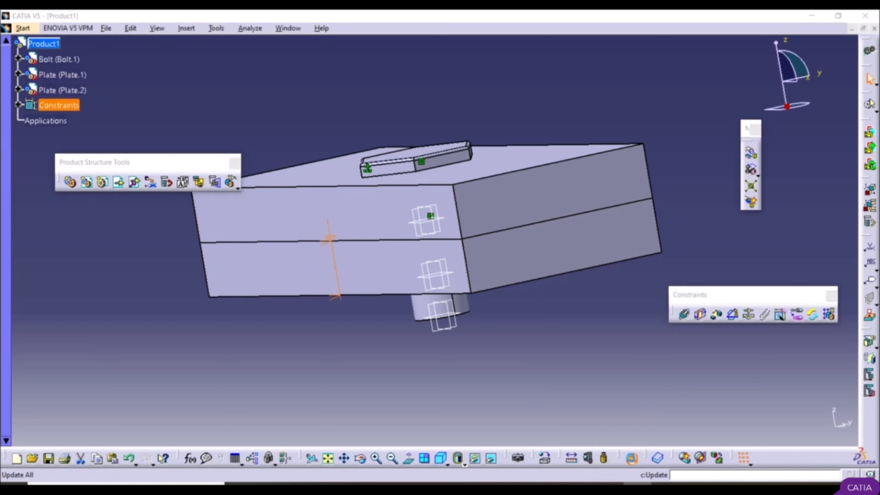
click(592, 378)
middle_drag(348, 323, 629, 101)
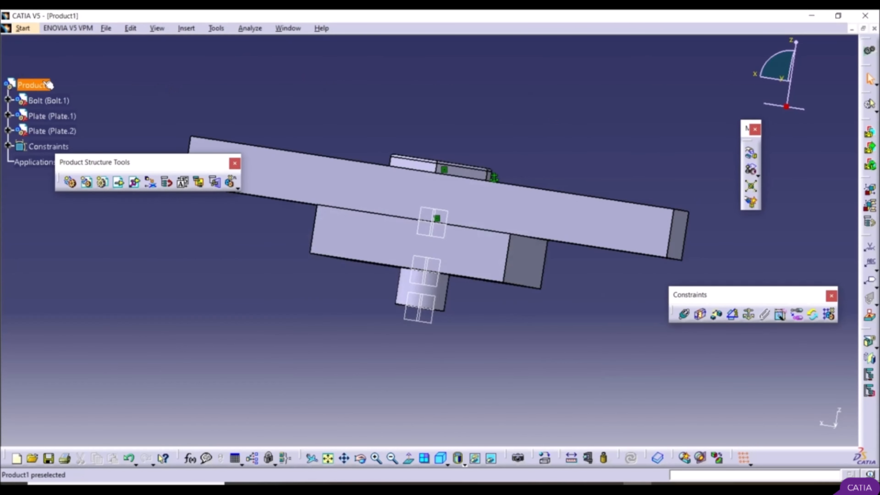
Step: Insert the Nut CATPart from the desktop into Product1 as an existing component
click(34, 85)
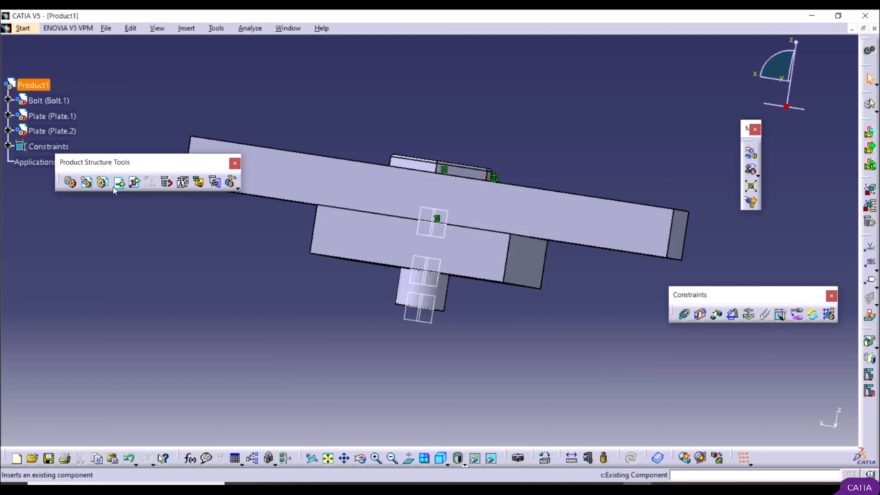
click(119, 182)
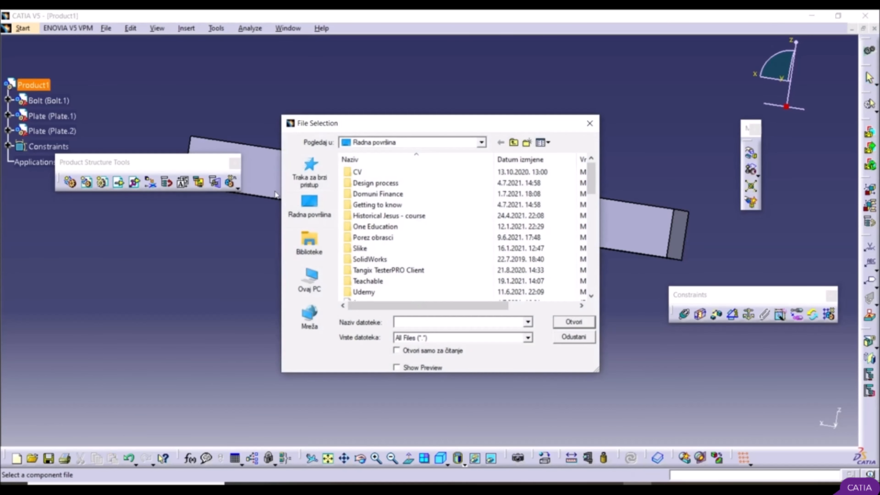
click(309, 206)
scroll(433, 227, down, 10)
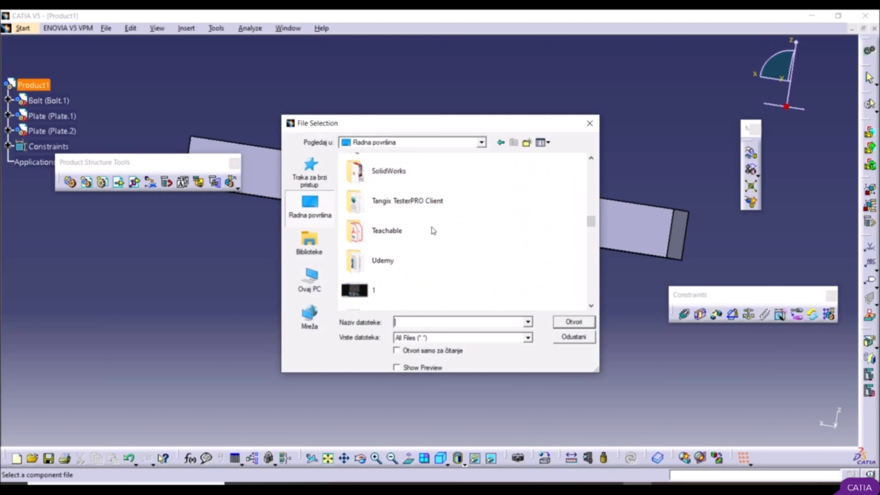
scroll(416, 242, up, 2)
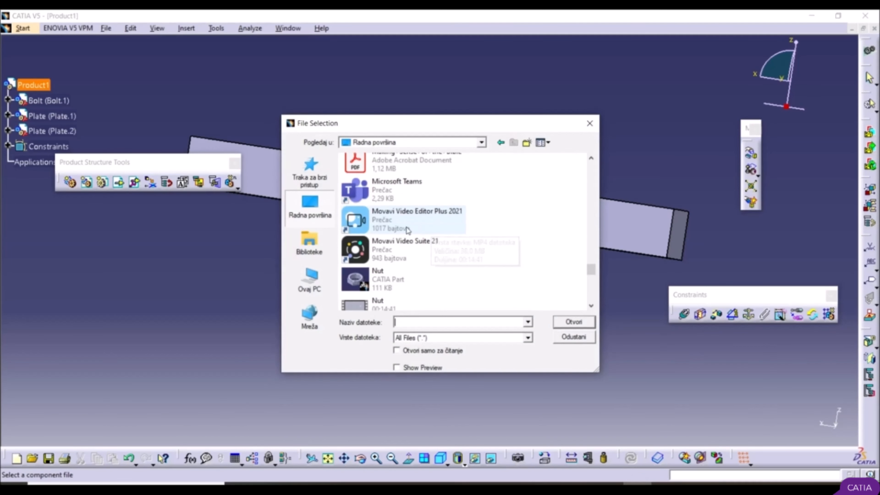
click(408, 282)
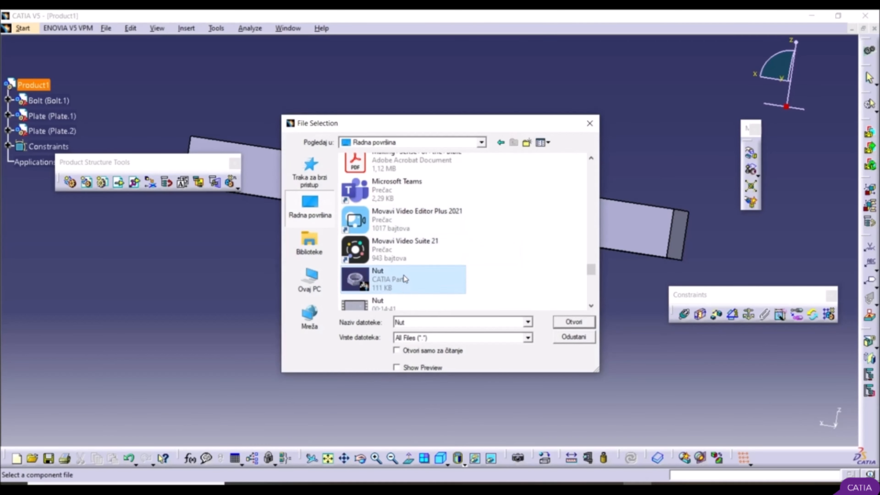
click(573, 322)
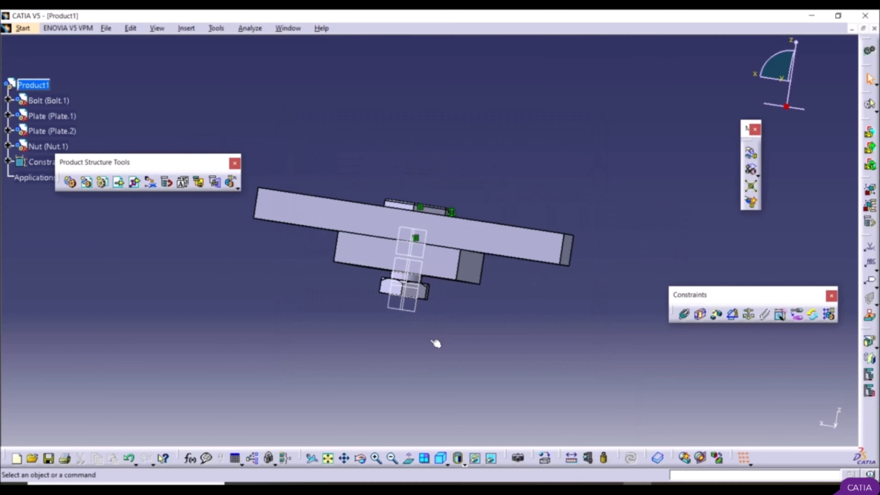
Step: Reposition the nut at the bolt's lower end with the Manipulation tool, rotating it freehand around the Y axis
mouse_move(415, 309)
middle_down()
mouse_move(403, 235)
mouse_move(467, 142)
mouse_move(478, 179)
mouse_move(420, 299)
middle_up()
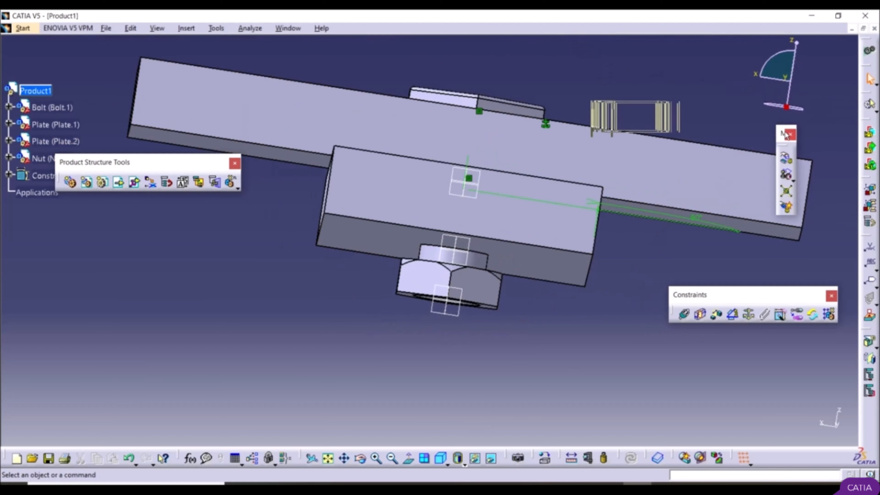
drag(785, 135, 771, 123)
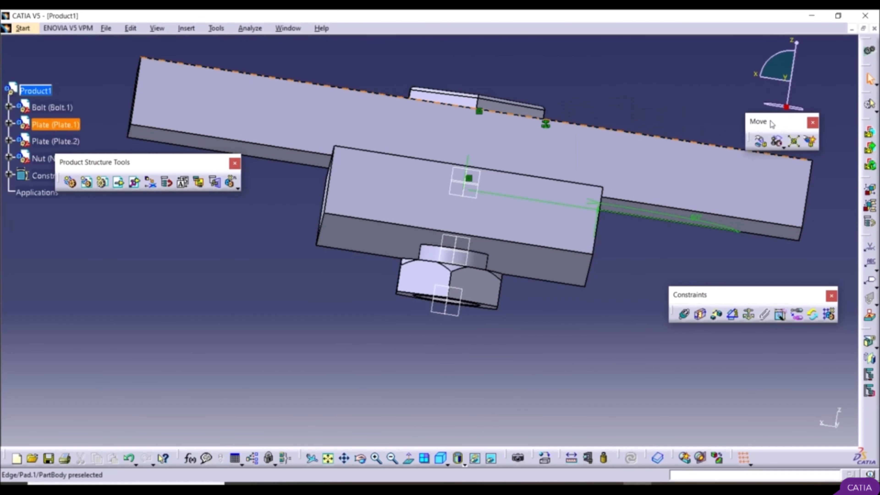
click(759, 144)
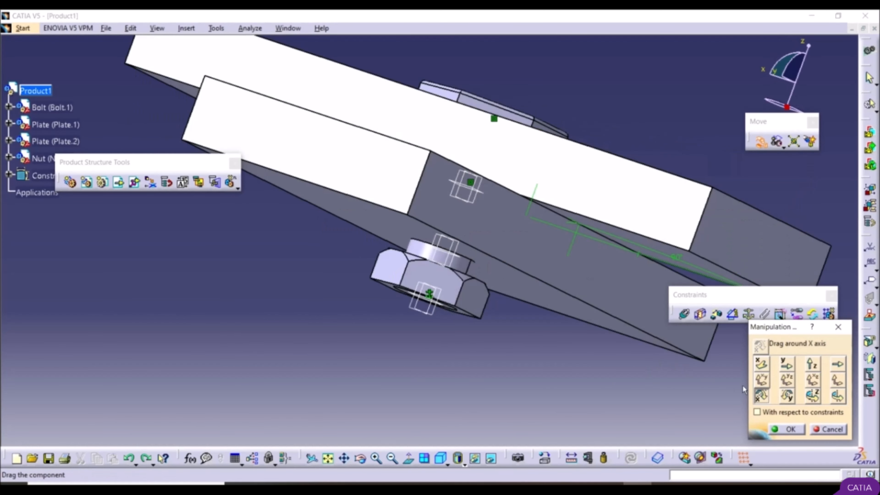
click(787, 395)
drag(440, 305, 387, 297)
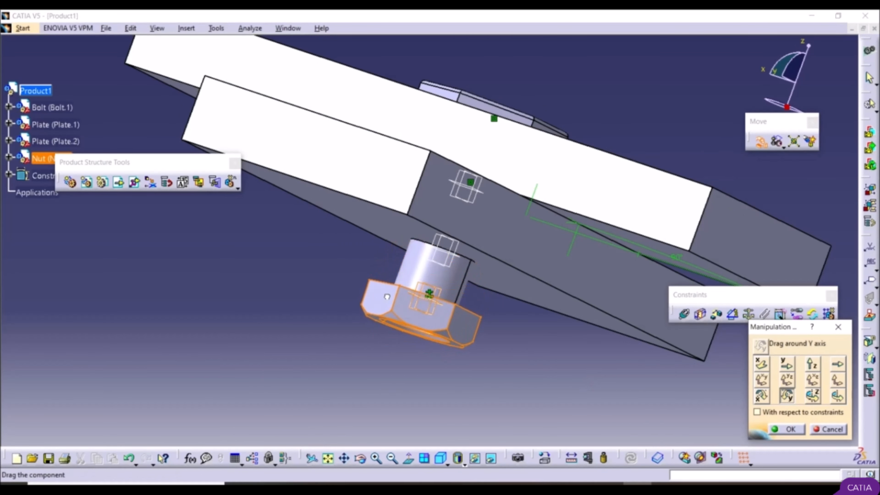
middle_drag(314, 300, 393, 330)
click(781, 433)
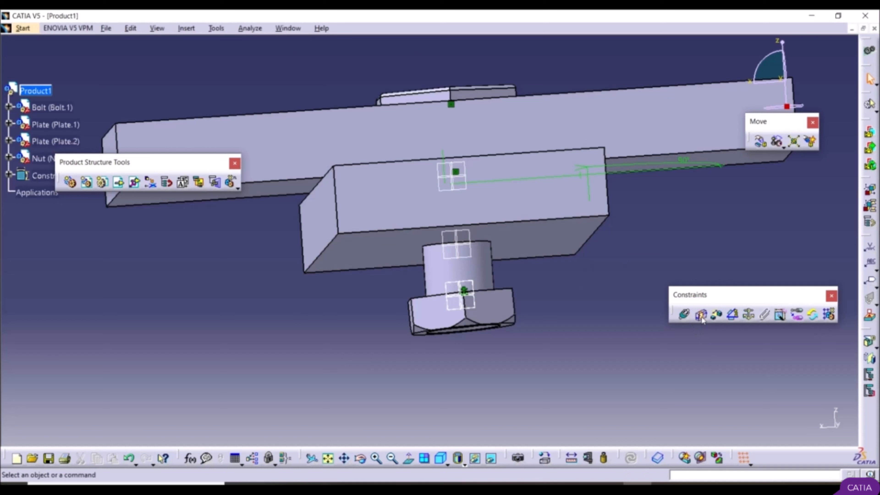
Step: Add a coincidence constraint with Opposite orientation between the second plate's underside and the nut's upper face, and update the assembly
click(686, 315)
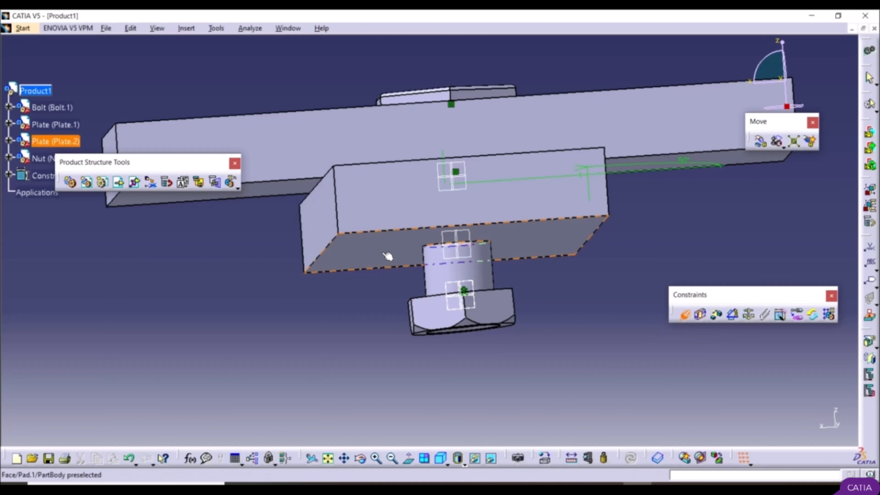
click(390, 256)
middle_drag(405, 306, 466, 267)
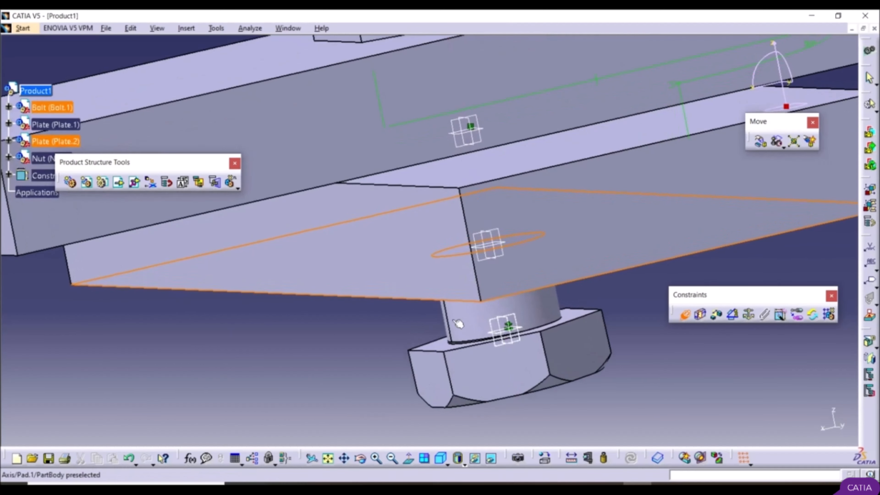
click(440, 344)
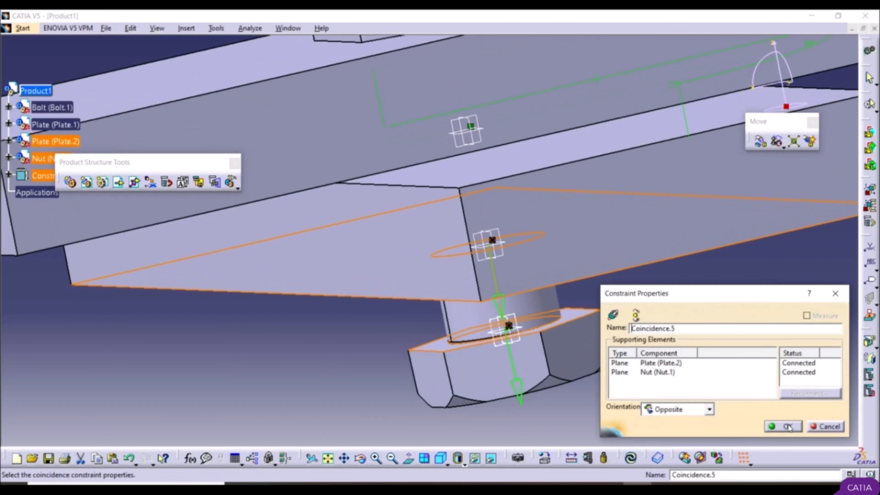
click(786, 427)
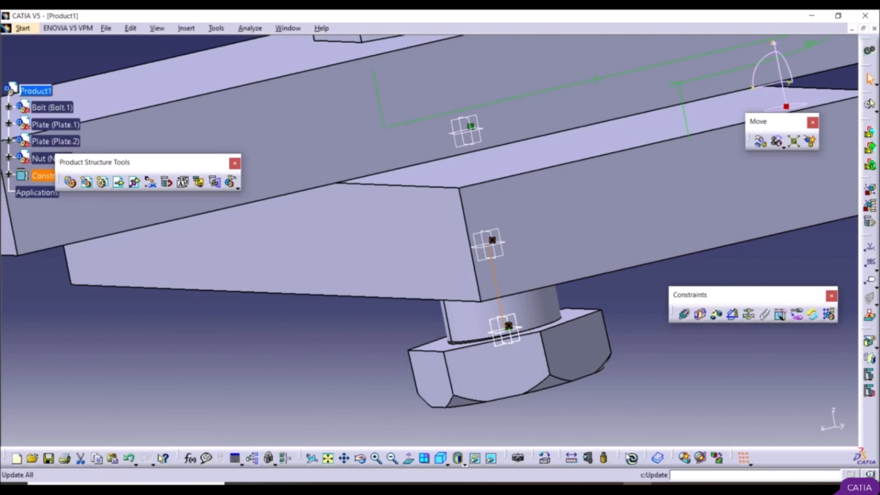
middle_drag(589, 373, 252, 260)
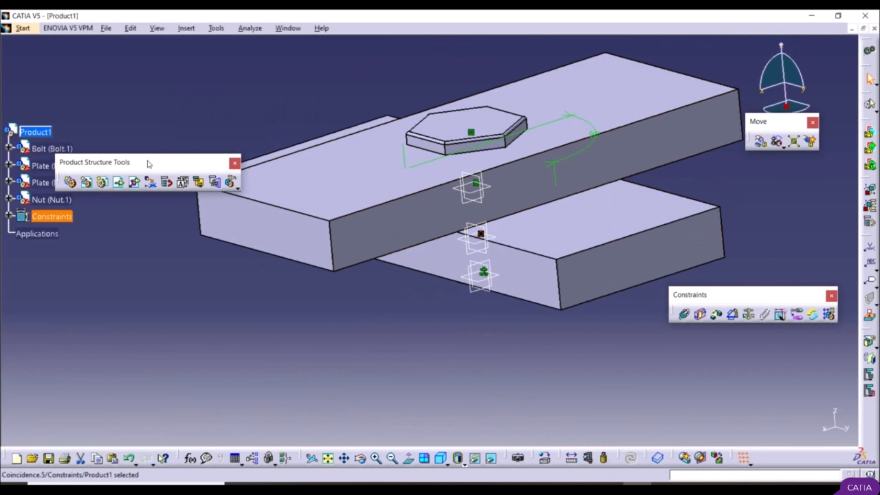
Step: Move the Product Structure Tools toolbar clear of the tree, expand the Constraints branch and review the assembly's constraints
click(118, 182)
drag(274, 75, 315, 69)
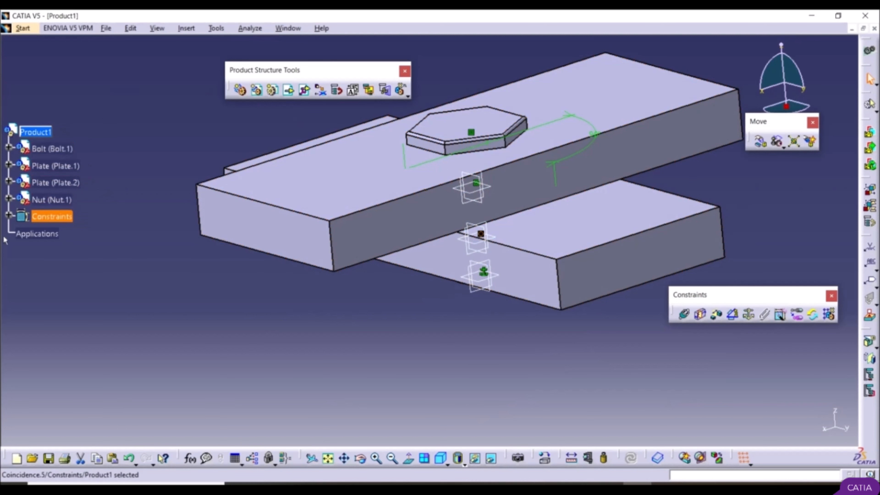
click(9, 215)
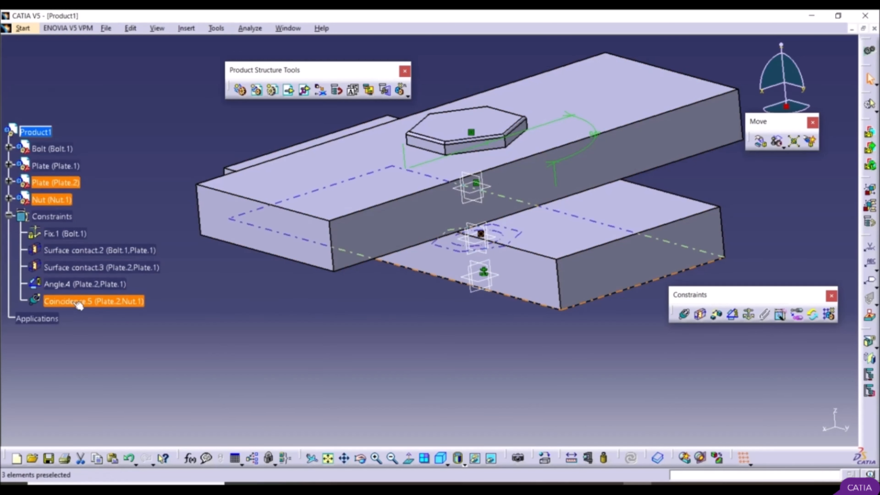
middle_drag(347, 332, 493, 336)
middle_drag(492, 98, 498, 189)
middle_drag(502, 261, 488, 240)
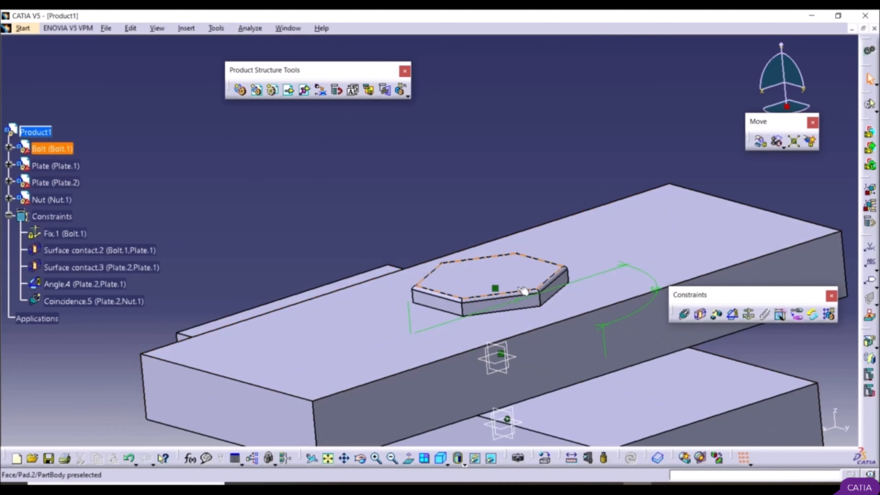
middle_drag(491, 271, 522, 314)
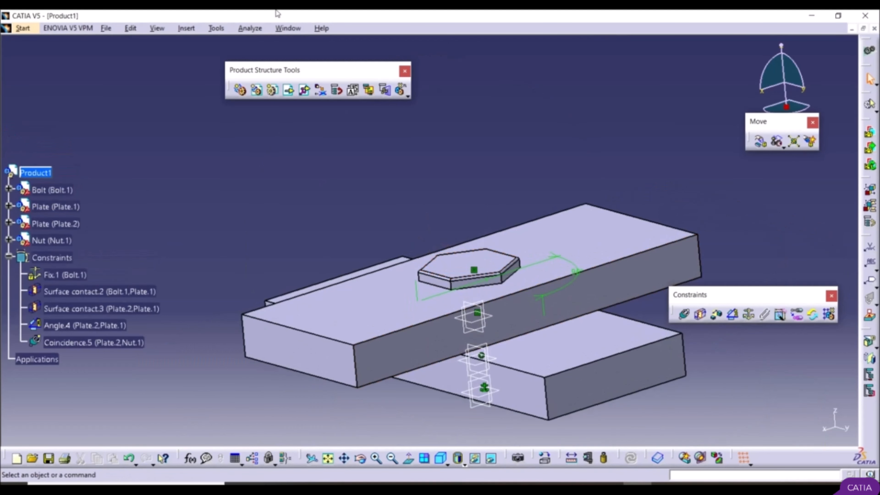
Step: Open the Bolt part's window and set the hexagonal head's width across flats to 70 mm through its pad definition
click(286, 29)
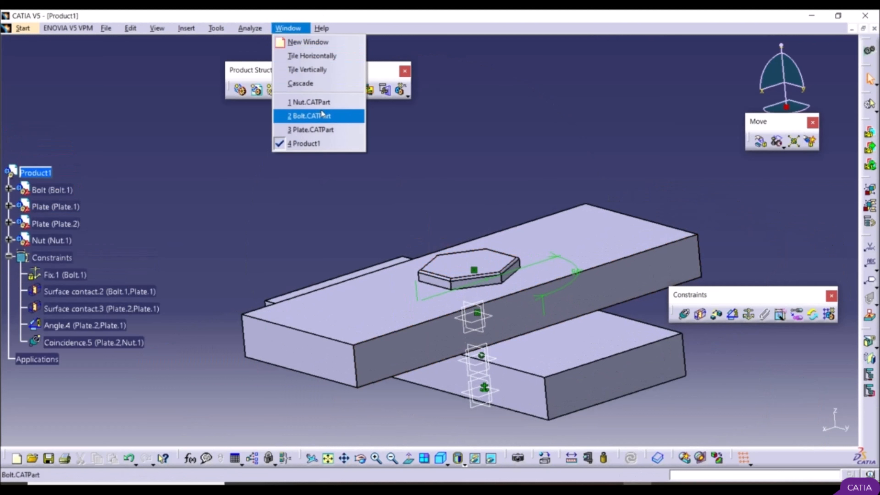
click(312, 116)
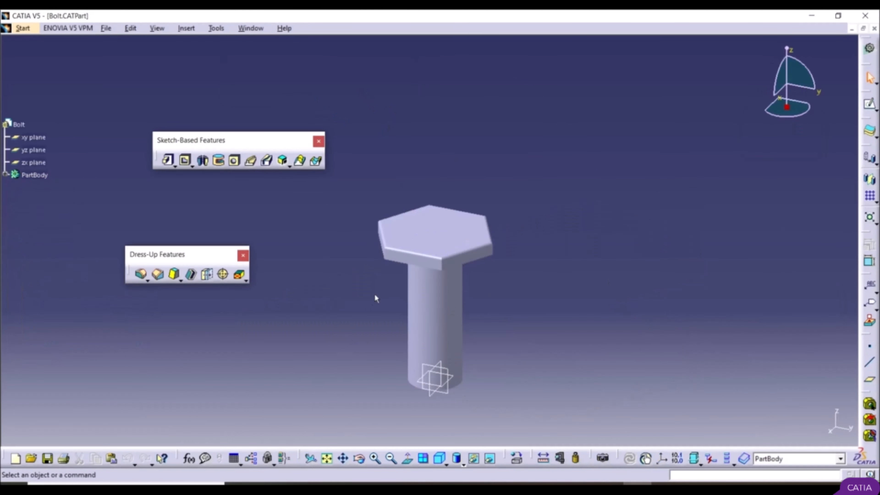
double_click(450, 231)
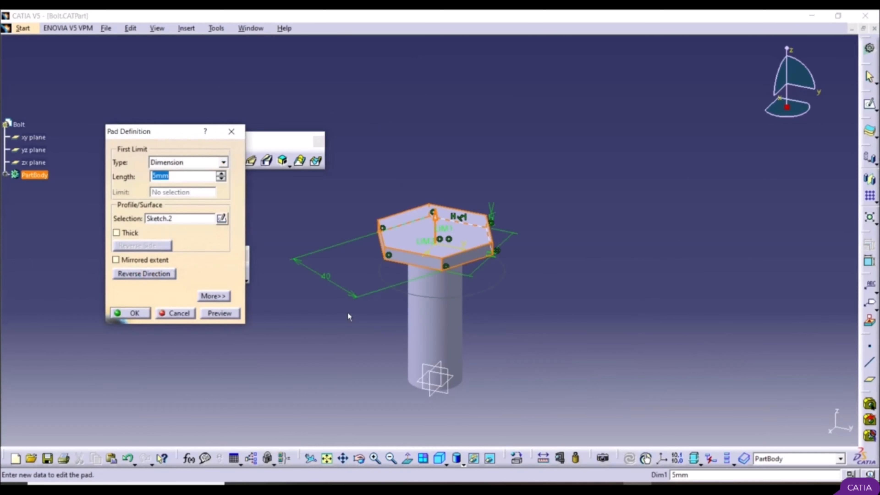
double_click(327, 280)
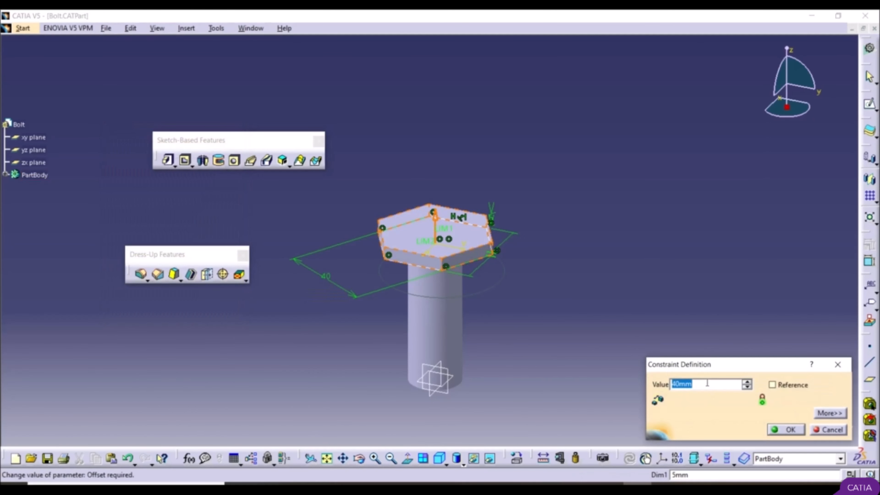
text(70)
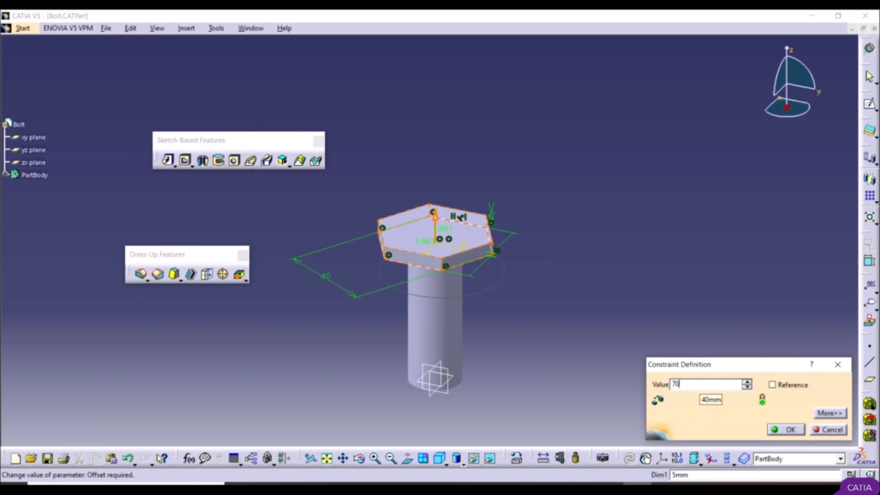
click(773, 430)
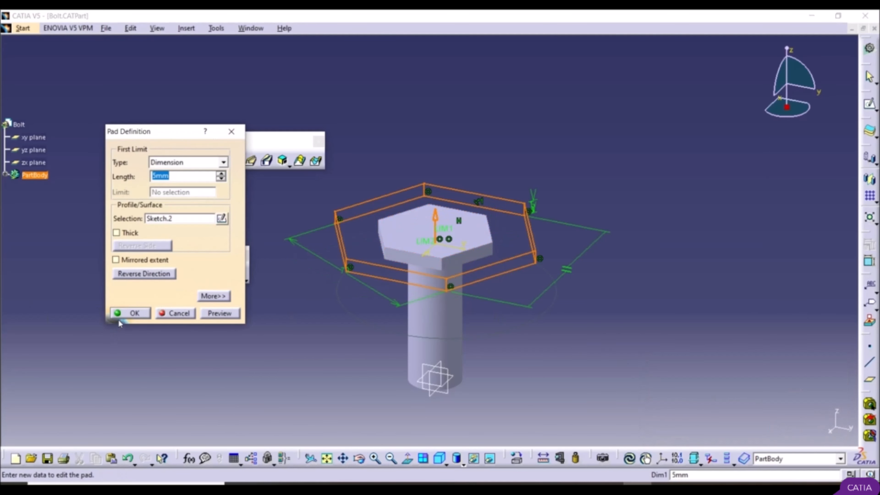
click(126, 314)
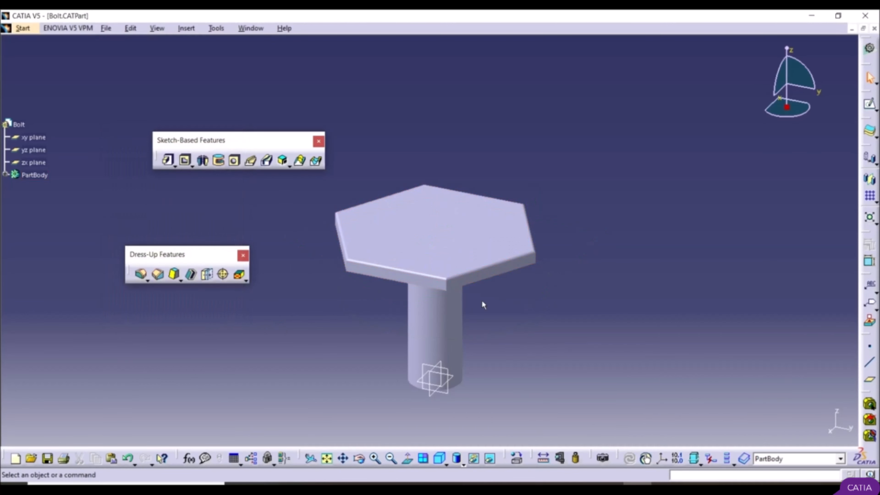
Step: Return to the Product1 window and check how the bolt head edit carries over to the assembly
click(252, 29)
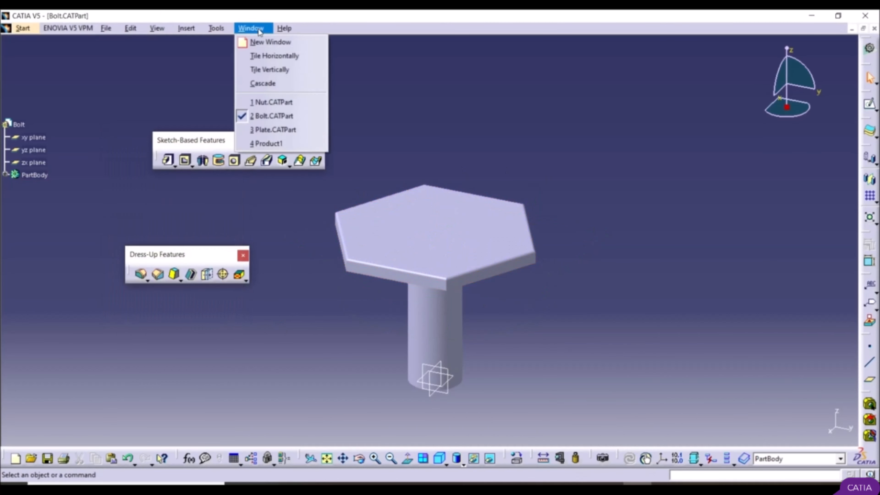
click(274, 143)
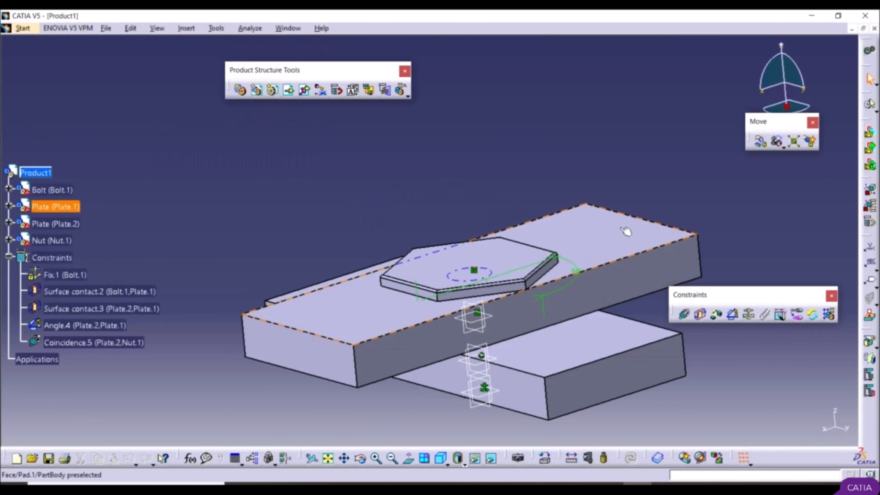
middle_drag(418, 308, 505, 344)
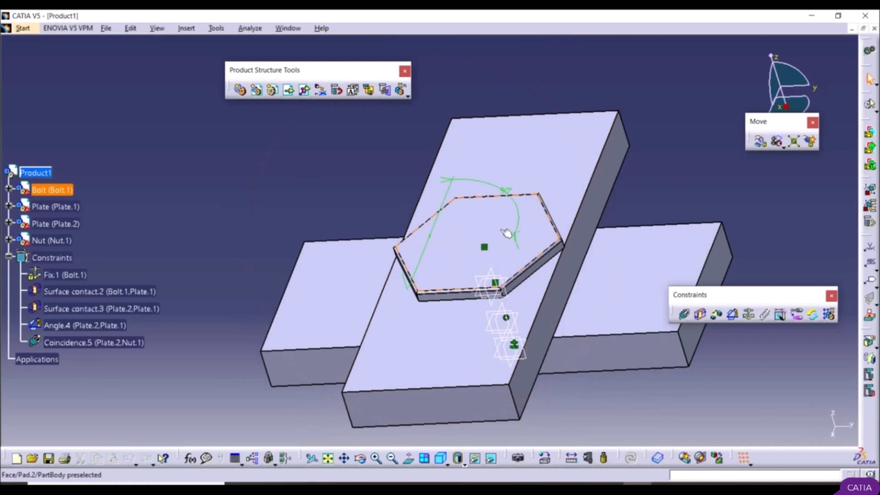
middle_drag(501, 230, 501, 264)
Step: Save the assembly on the desktop as Product1 in CATProduct format, accepting the save of its related documents
click(105, 29)
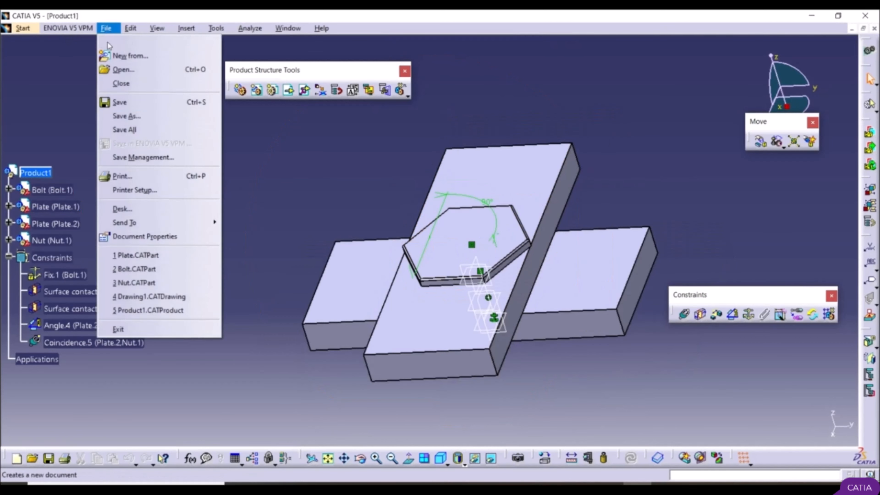
click(136, 117)
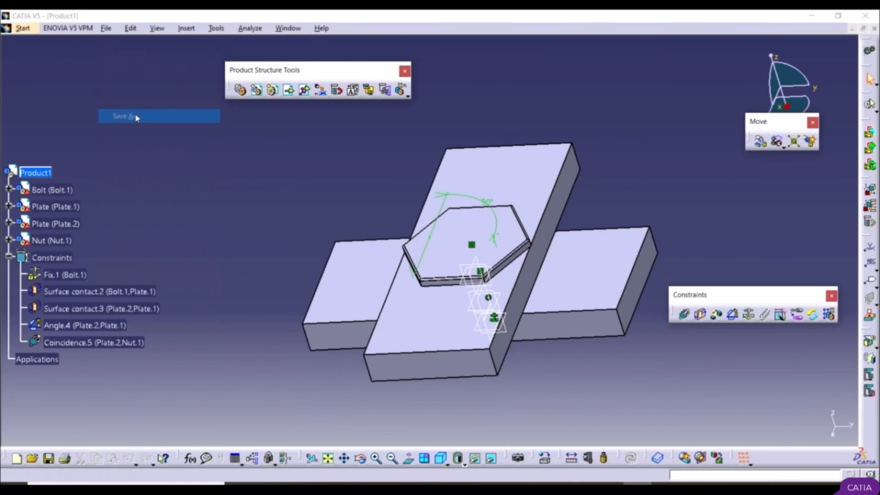
click(313, 203)
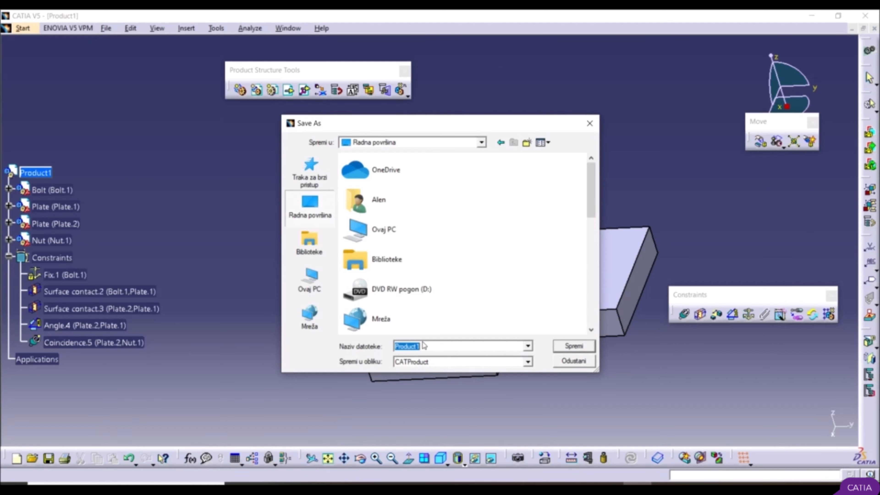
click(574, 346)
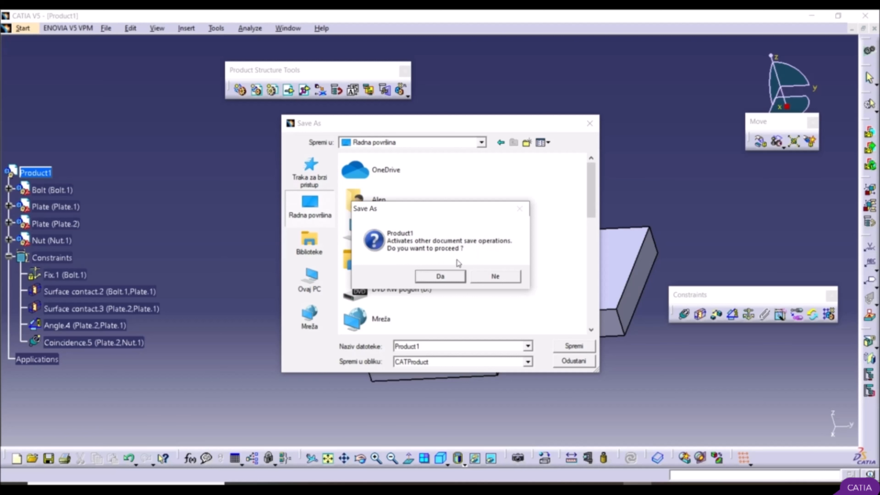
click(441, 276)
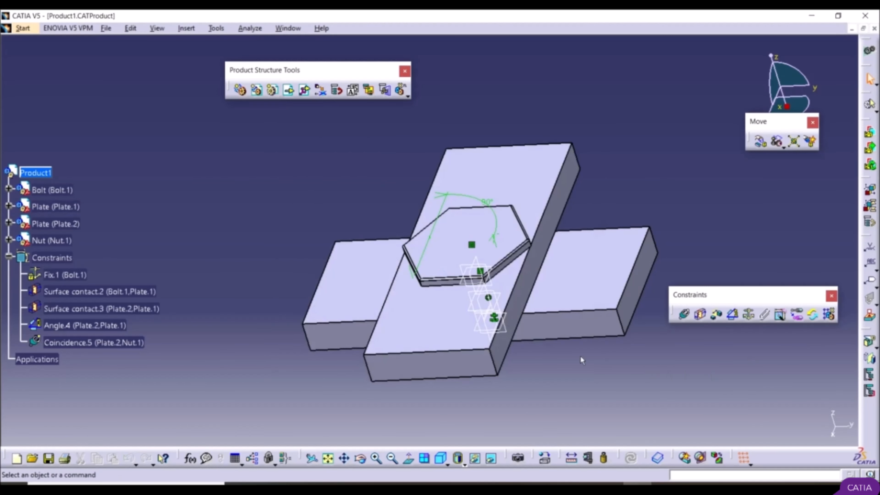
Step: Start a new drawing of the assembly in the Drafting workbench, choosing the automatic layout with front, top and left views
scroll(581, 357, up, 1)
middle_drag(581, 357, 635, 377)
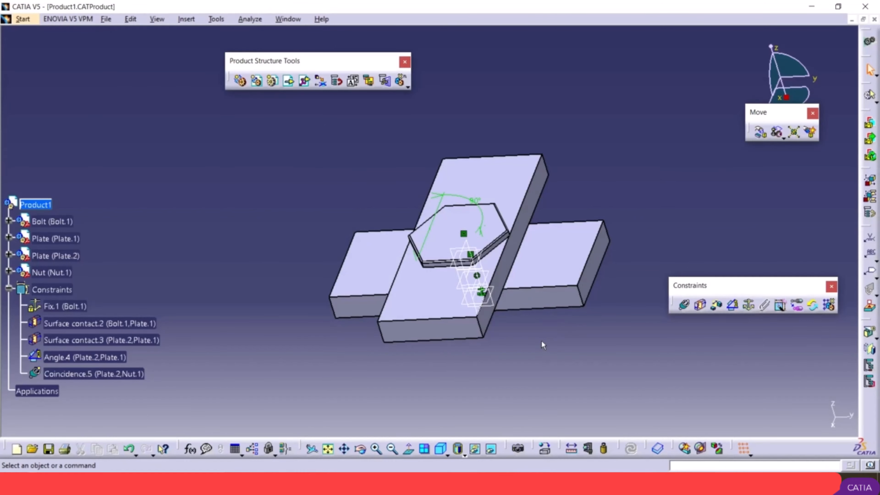
click(23, 19)
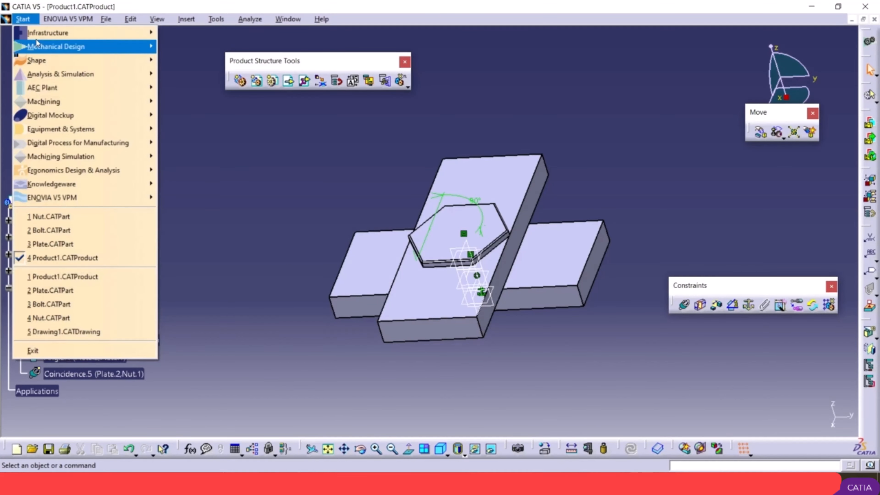
mouse_move(59, 46)
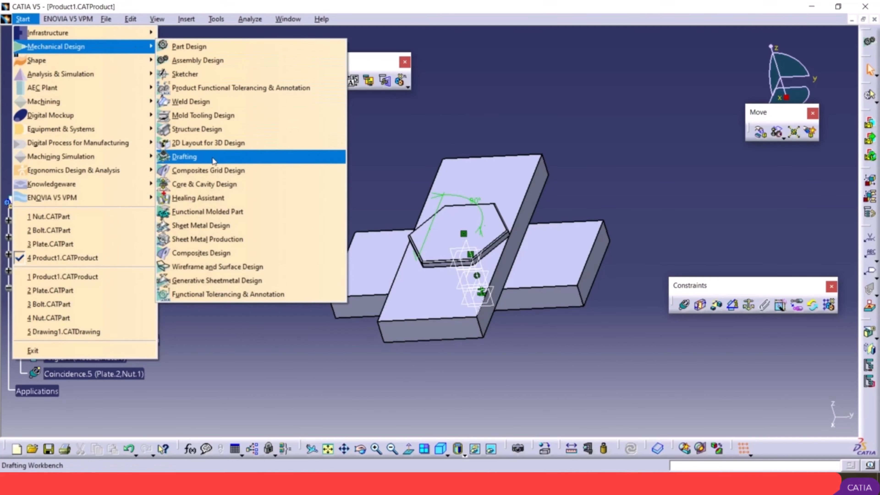
click(212, 156)
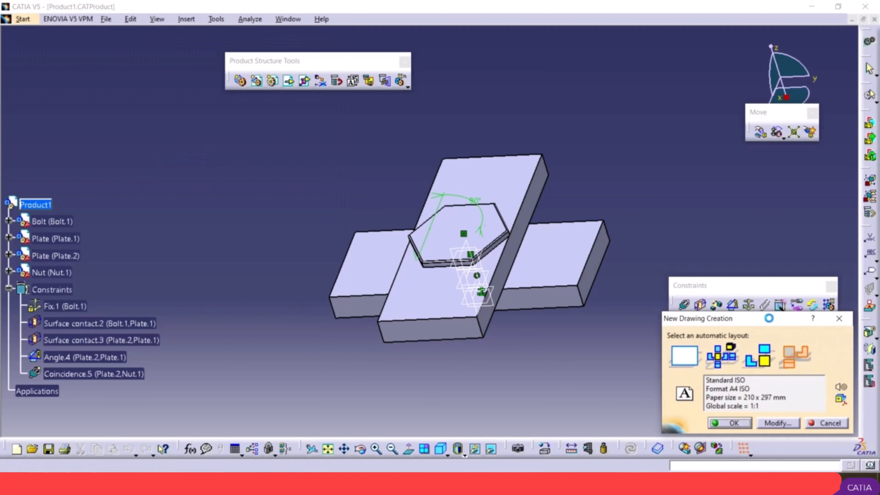
mouse_move(749, 309)
mouse_down()
mouse_move(296, 174)
mouse_move(258, 176)
mouse_up()
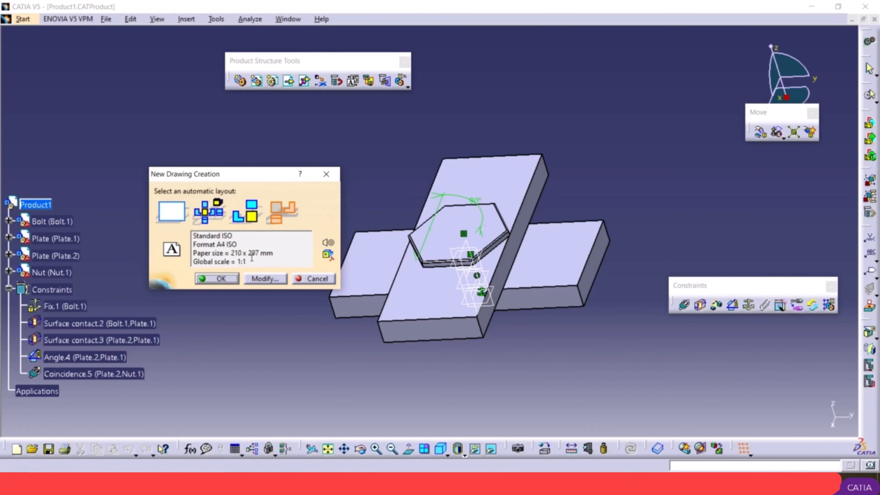
click(278, 212)
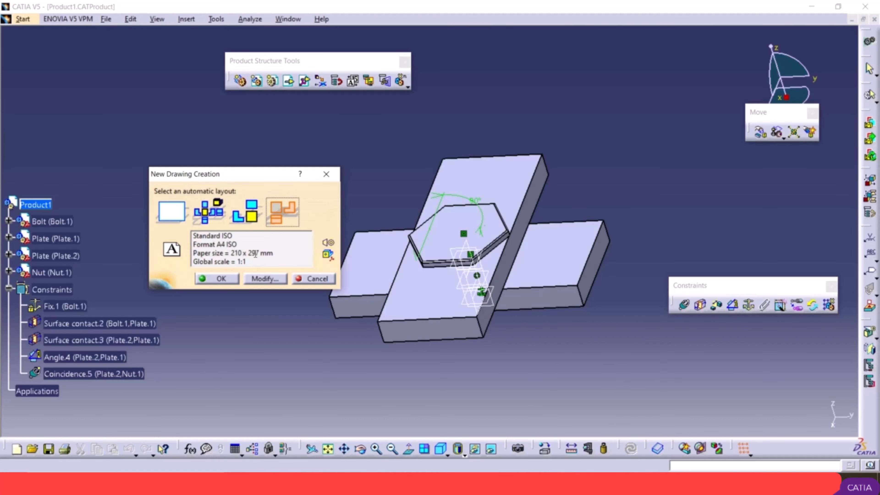
Step: Set the new drawing to the A4 ISO sheet style and create it with the chosen layout
click(266, 278)
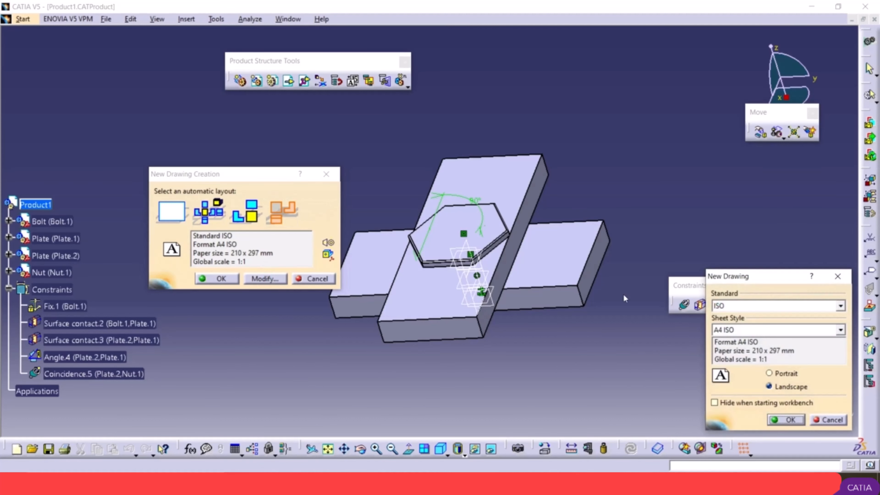
drag(844, 319, 450, 137)
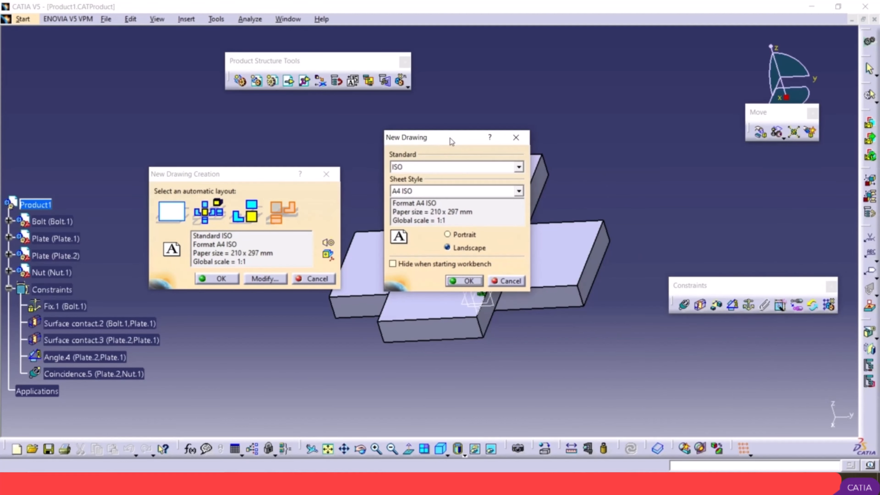
click(411, 193)
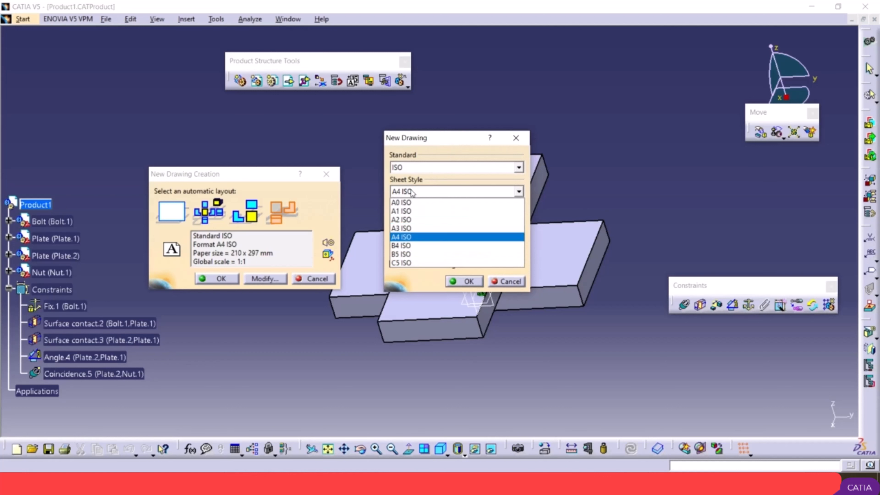
click(425, 237)
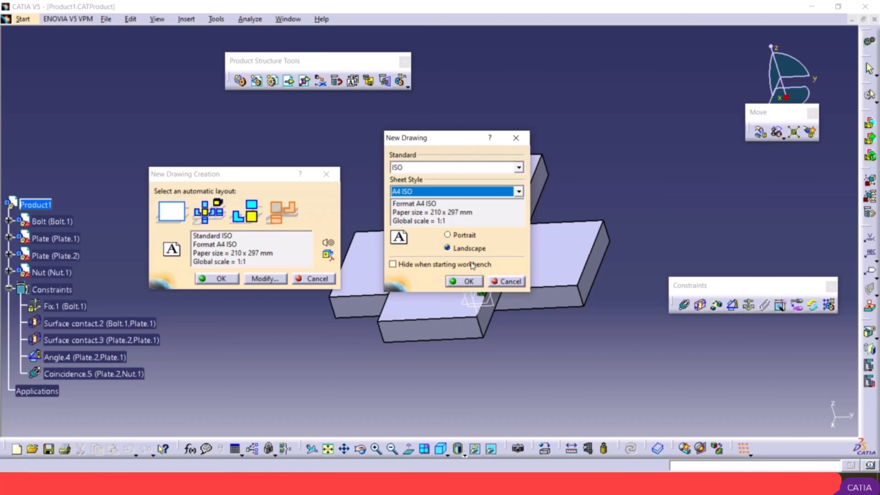
click(454, 282)
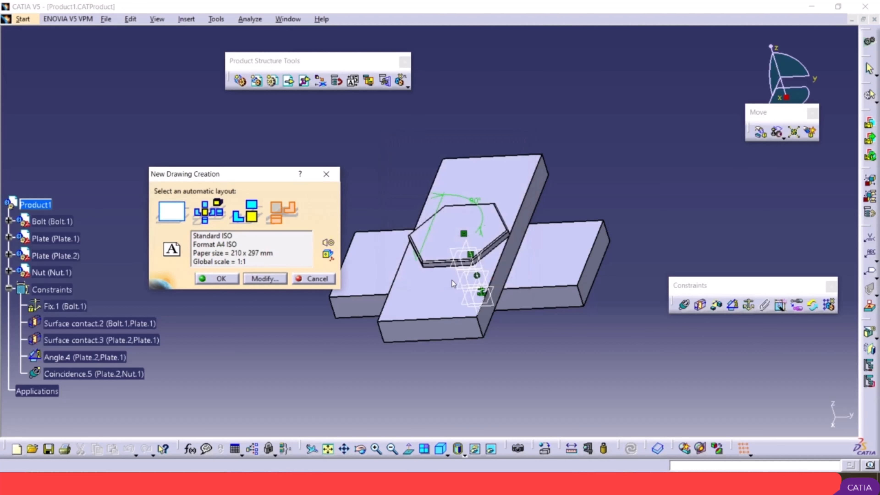
click(201, 280)
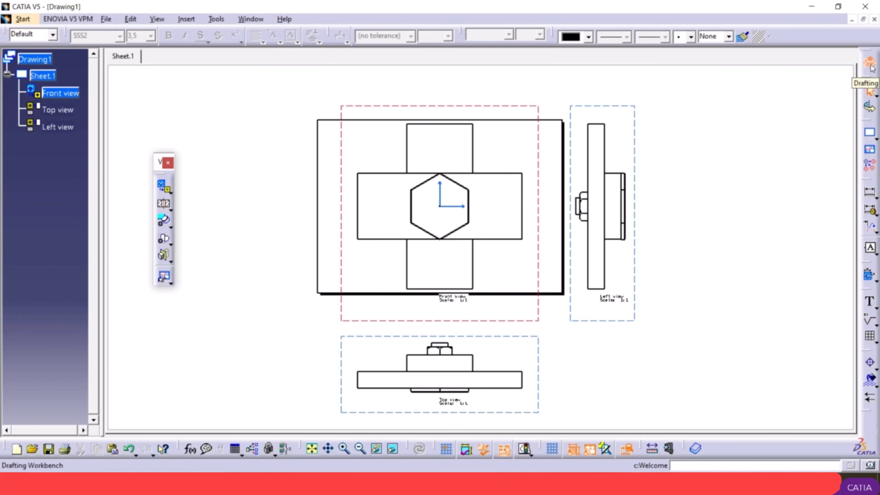
Step: Change the format of Sheet.1 to A1 ISO in the sheet's properties
ctrl+middle_drag(721, 215, 721, 236)
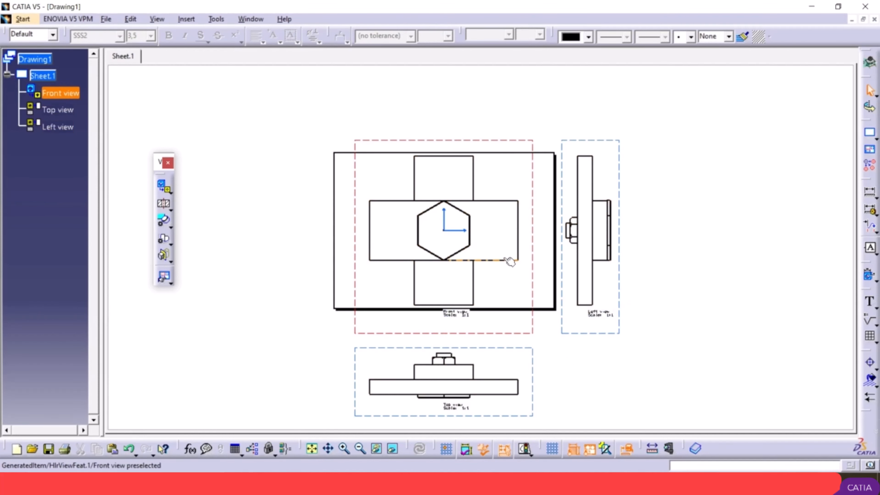
mouse_move(496, 246)
ctrl+middle_down()
mouse_move(497, 202)
mouse_move(489, 206)
mouse_move(497, 233)
mouse_move(519, 287)
ctrl+middle_up()
mouse_move(546, 196)
middle_down()
mouse_move(533, 228)
mouse_move(501, 246)
middle_up()
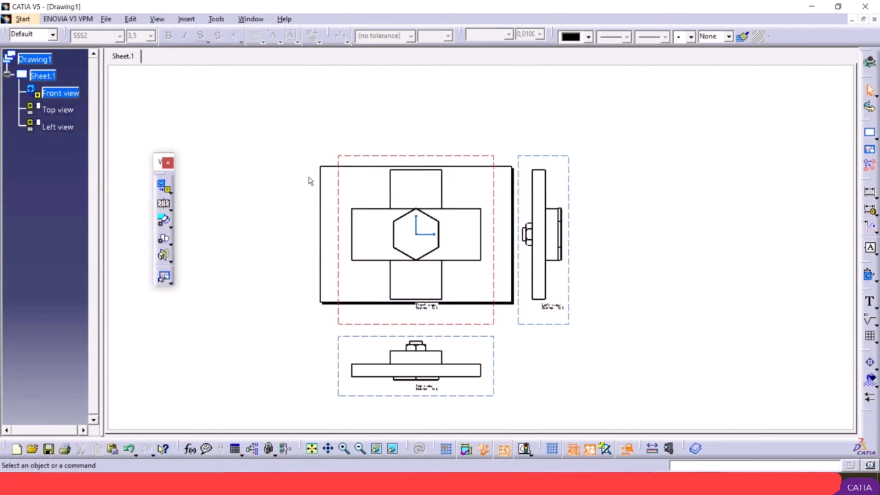
right_click(43, 78)
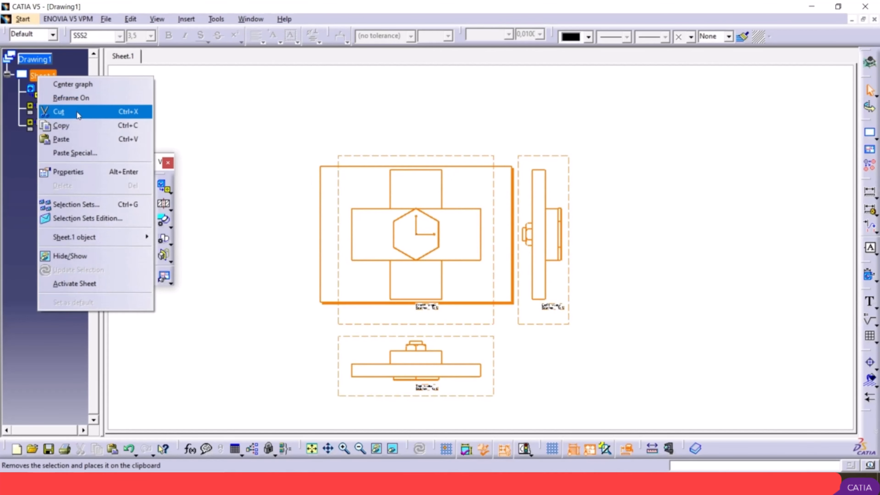
click(82, 170)
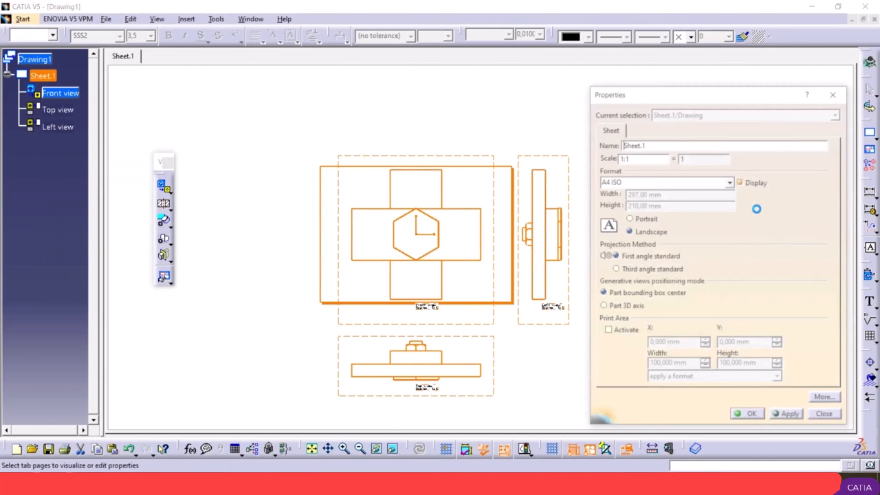
click(730, 183)
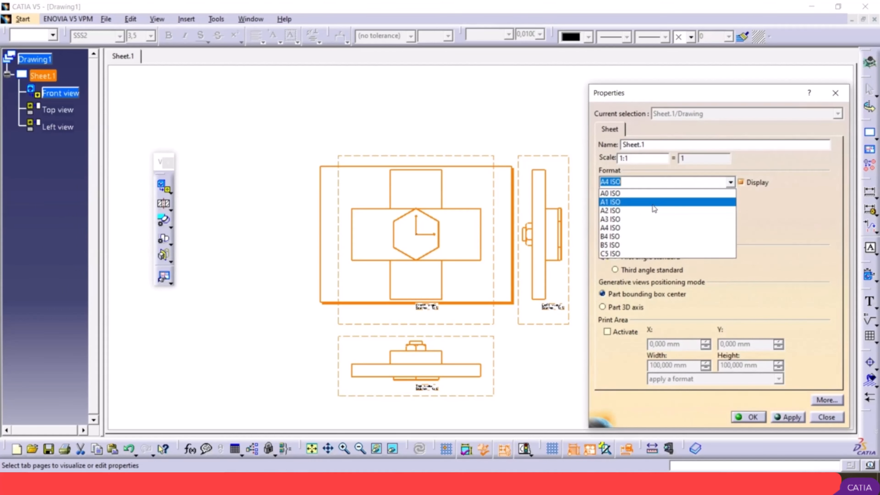
click(654, 208)
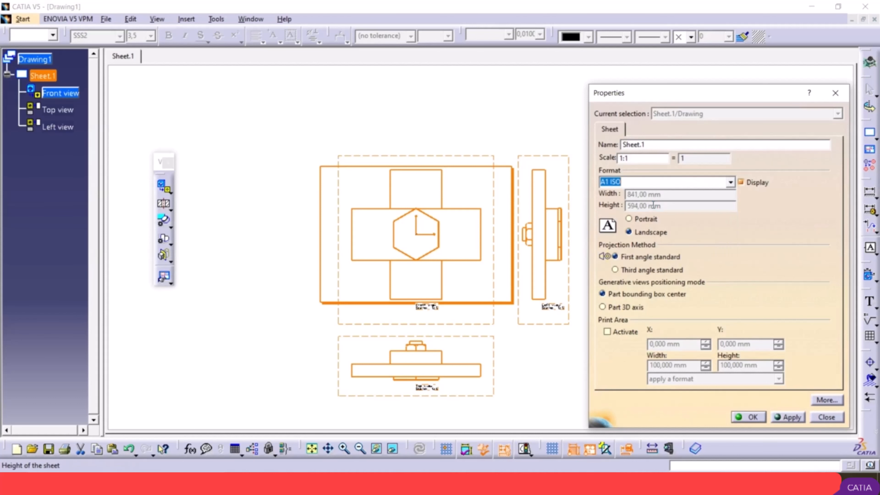
click(782, 418)
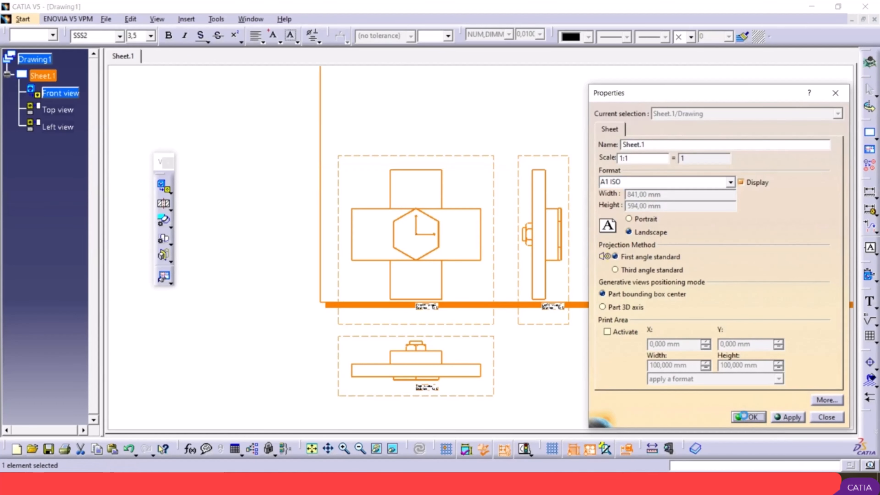
click(745, 417)
Step: Move the front view up and inward with its aligned top and left views so all three lie inside the A1 sheet
middle_drag(589, 290, 621, 367)
middle_drag(562, 176, 531, 281)
click(574, 269)
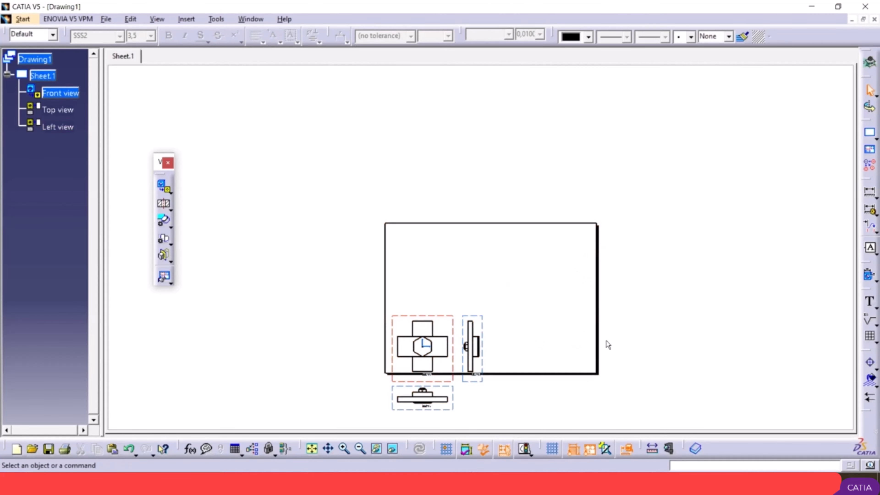
click(441, 315)
drag(442, 315, 470, 255)
middle_drag(518, 319, 493, 267)
middle_drag(487, 327, 457, 243)
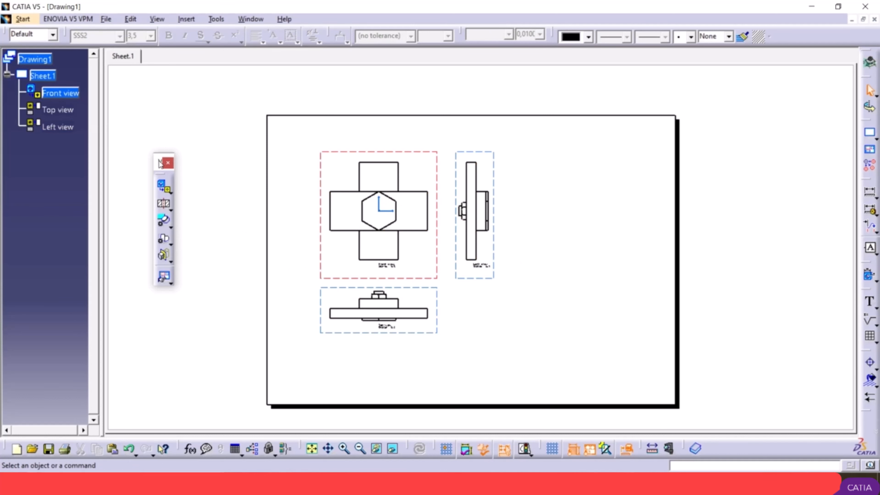
Step: Lay the Views toolbar out horizontally and try to create a circular detail view around the nut in the left view
mouse_move(160, 163)
mouse_down()
mouse_move(194, 163)
mouse_move(159, 178)
mouse_up()
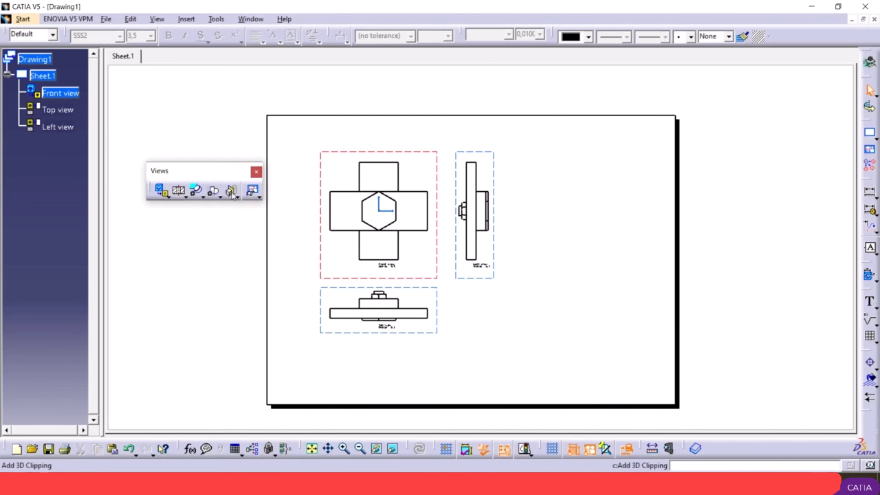
click(197, 190)
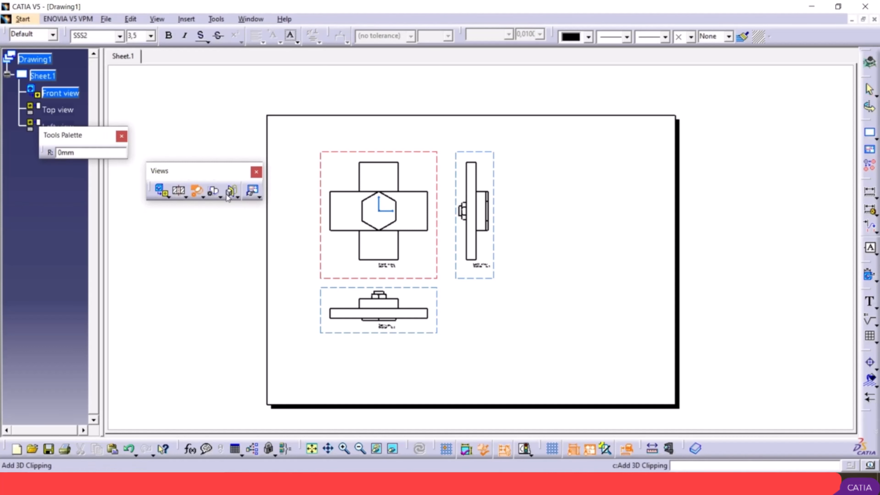
mouse_move(485, 215)
middle_down()
mouse_move(448, 112)
mouse_move(456, 118)
mouse_move(458, 230)
middle_up()
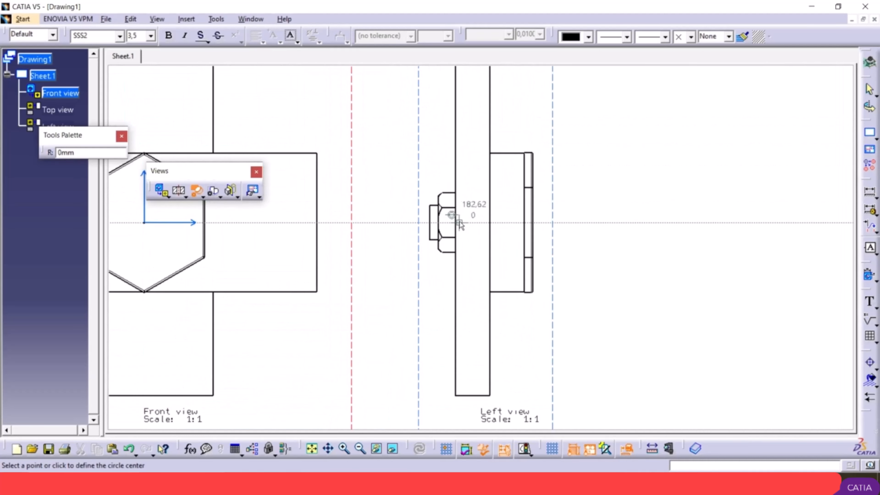
click(455, 221)
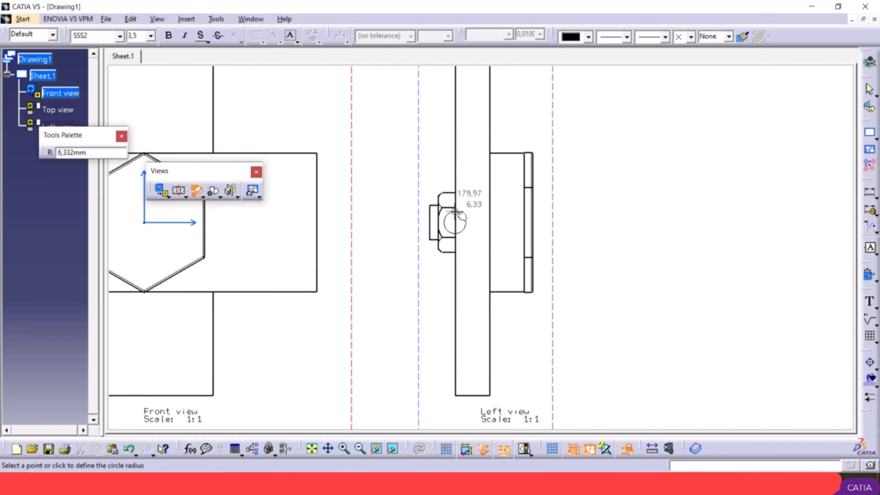
click(441, 172)
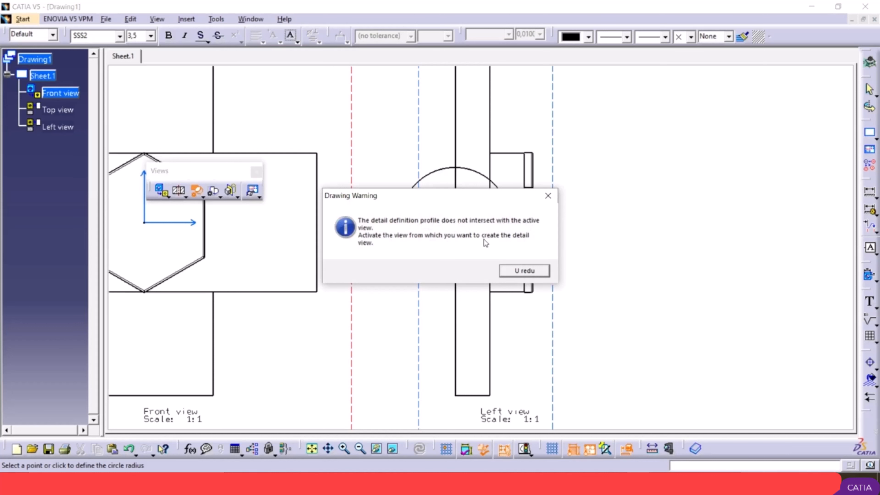
click(536, 272)
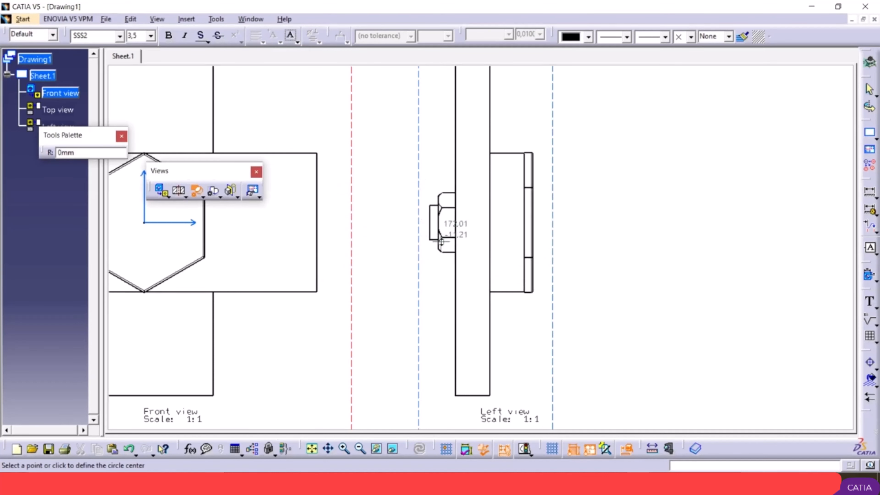
ctrl+middle_drag(467, 241, 526, 341)
scroll(495, 182, up, 1)
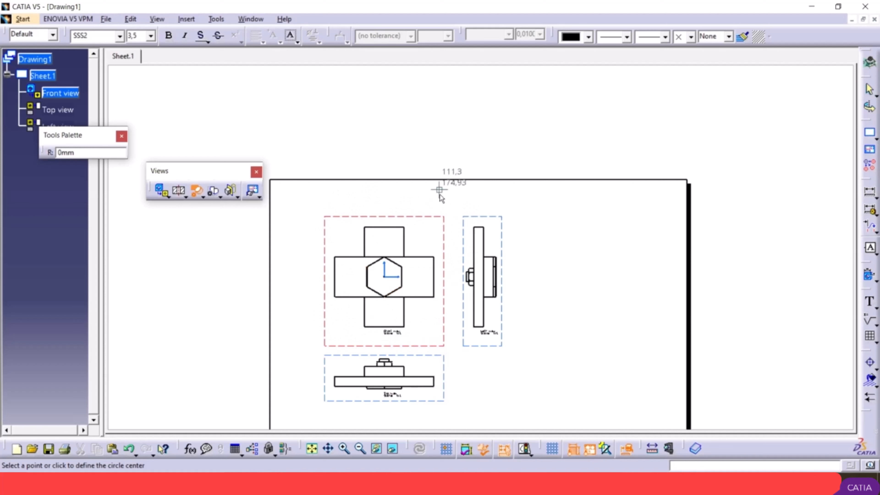
key(Escape)
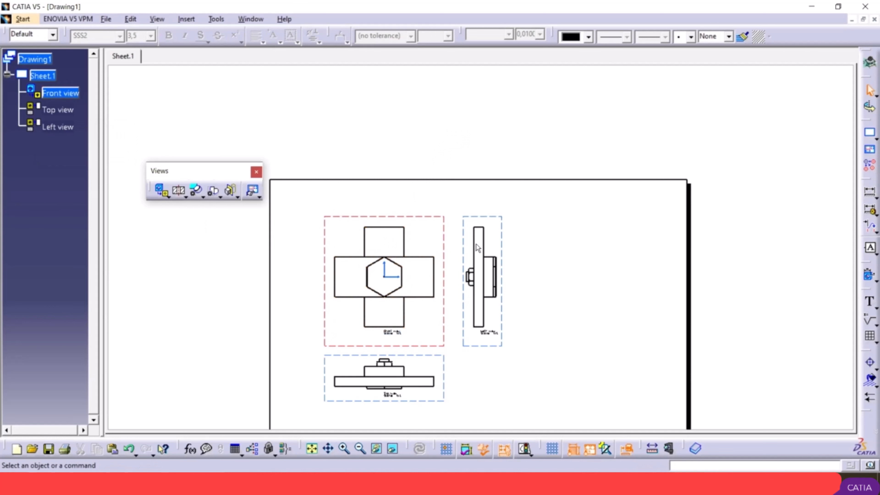
Step: Make the left view the active view of the drawing sheet
click(500, 243)
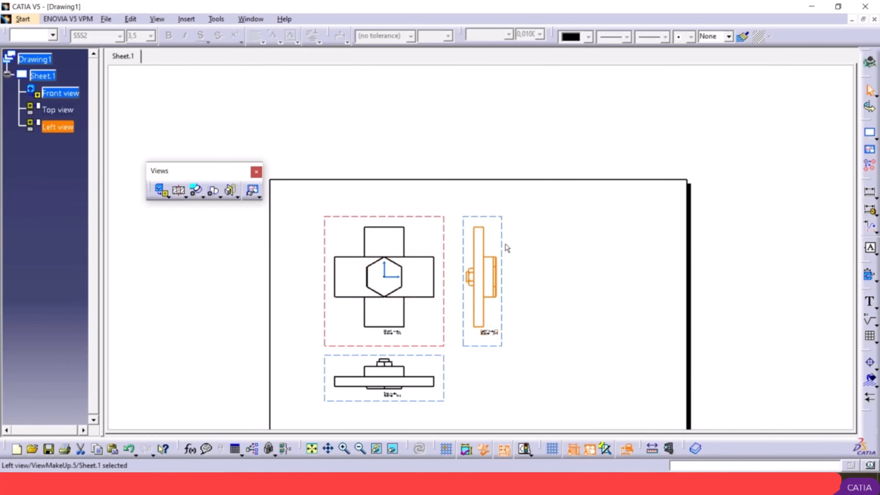
double_click(502, 242)
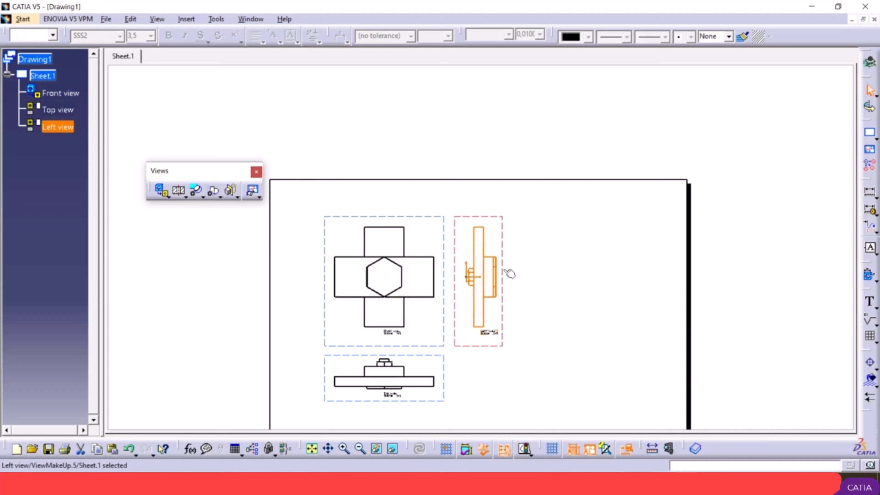
click(515, 260)
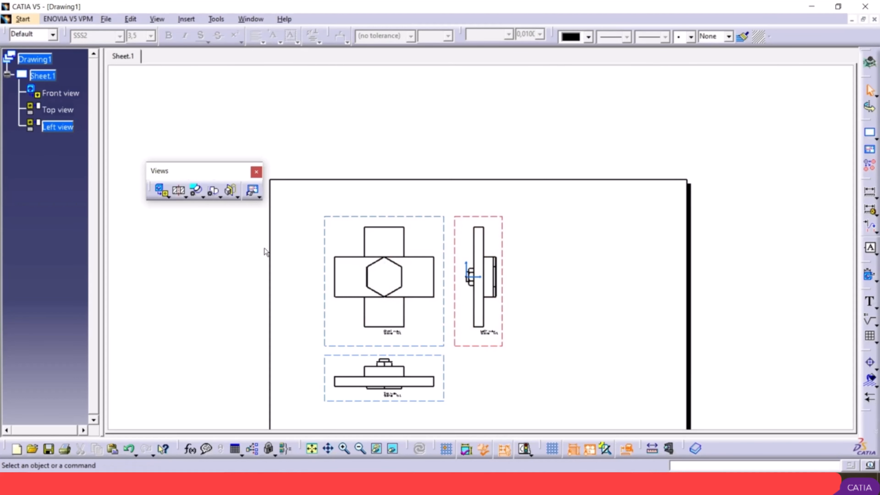
Step: Create a circular detail view of about 27 mm radius around the nut in the left view and place it to the right of that view
click(197, 191)
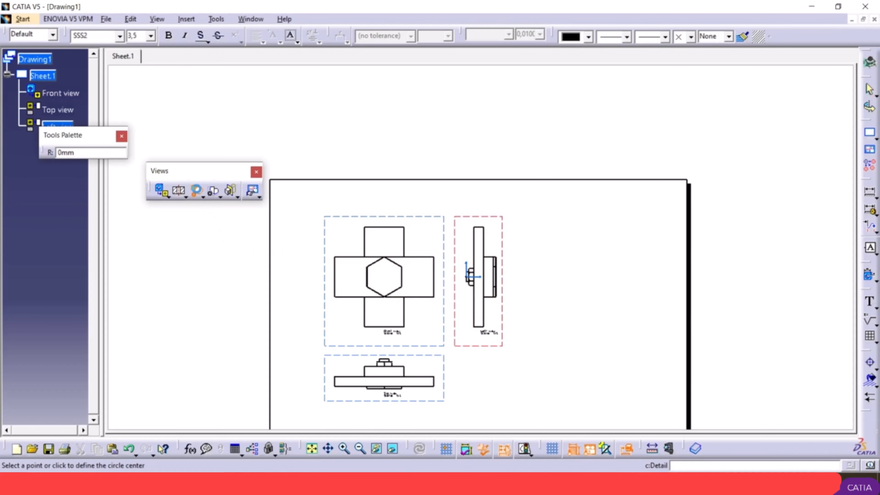
mouse_move(503, 278)
middle_down()
mouse_move(468, 228)
mouse_move(479, 274)
mouse_move(478, 257)
middle_up()
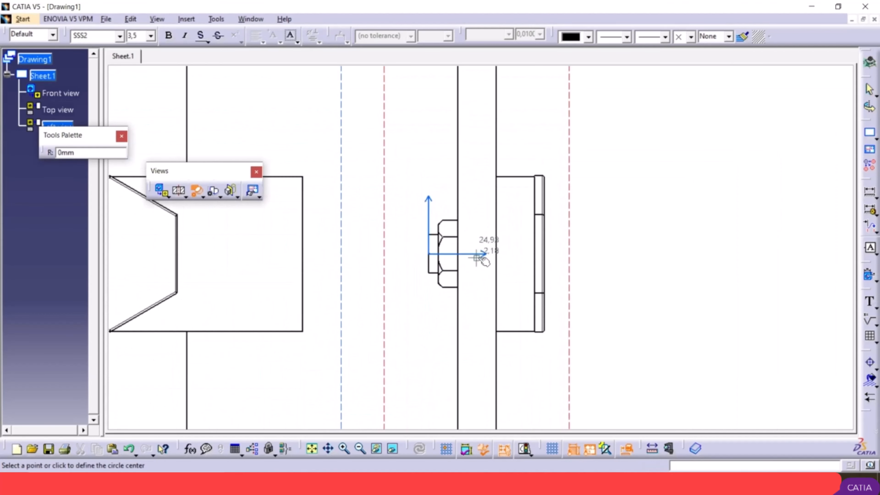
click(458, 254)
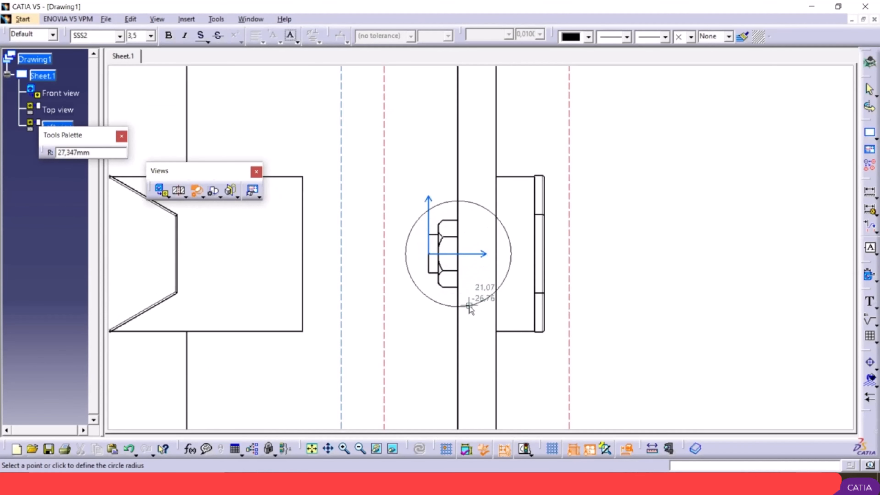
click(470, 306)
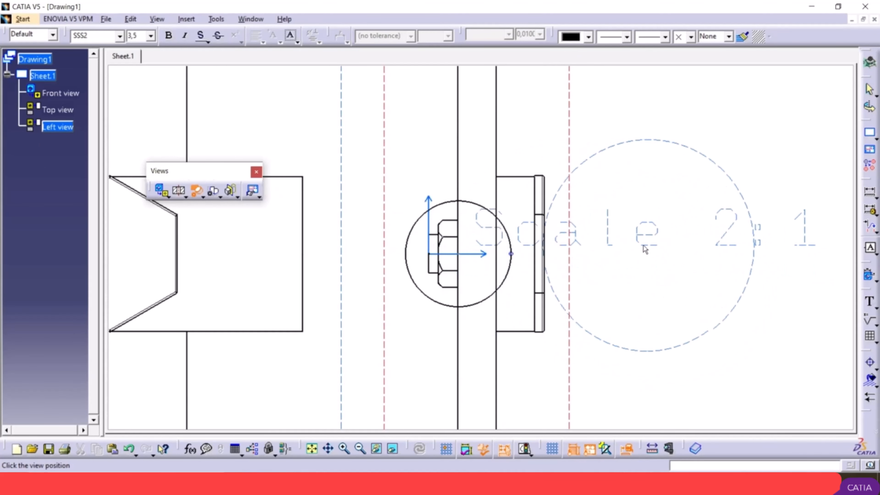
ctrl+middle_drag(650, 246, 688, 337)
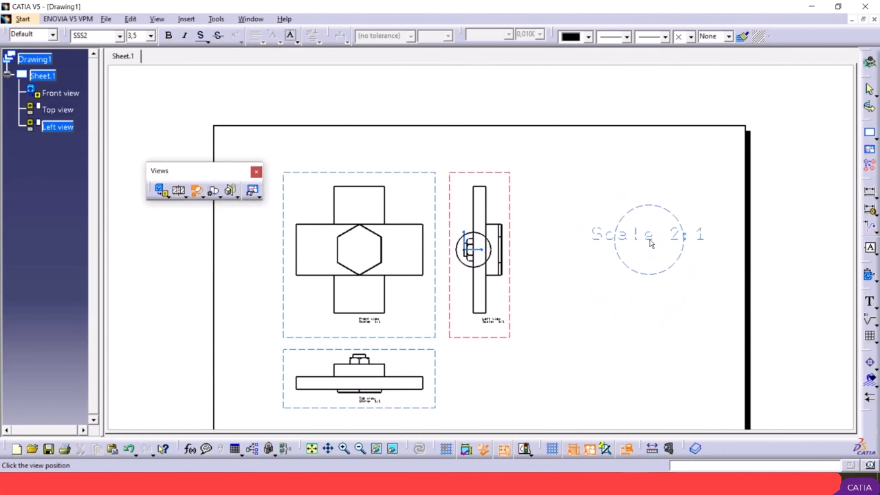
click(638, 242)
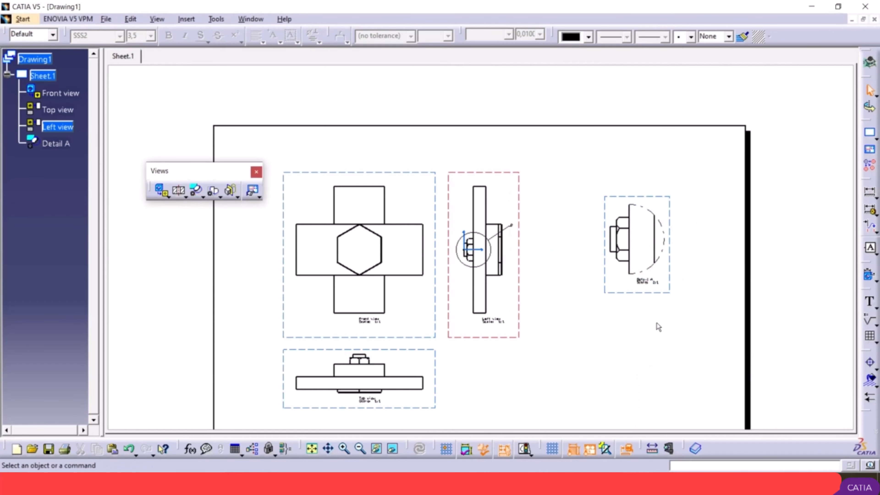
Step: Set the scale of the Detail A view to 4:1 in its properties
mouse_move(663, 296)
ctrl+middle_down()
mouse_move(650, 270)
mouse_move(659, 253)
mouse_move(428, 231)
ctrl+middle_up()
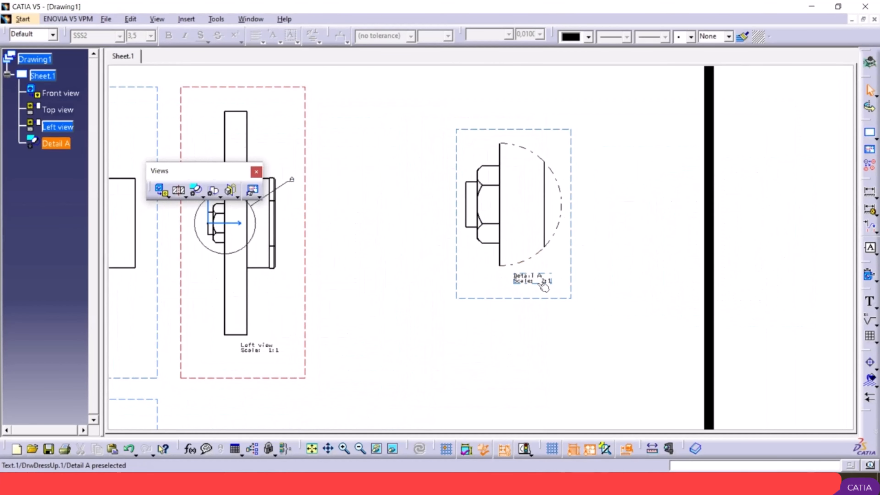
mouse_move(451, 243)
ctrl+middle_down()
mouse_move(526, 295)
mouse_move(536, 320)
mouse_move(507, 284)
ctrl+middle_up()
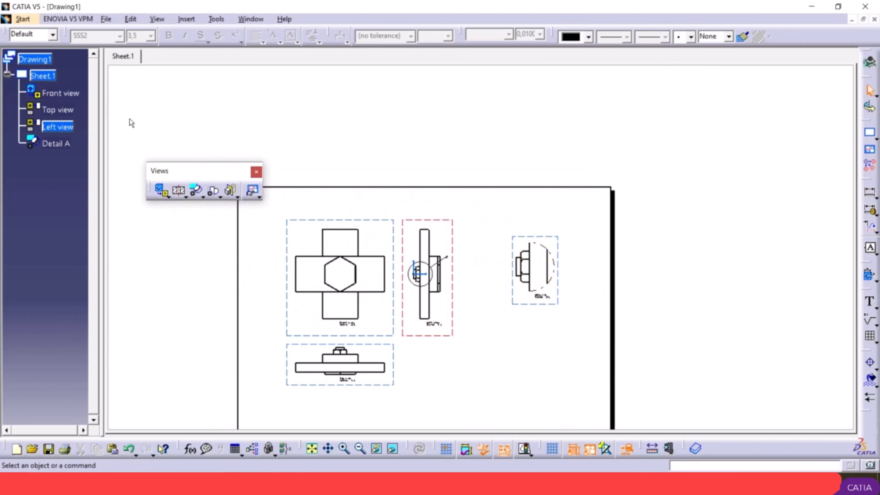
click(57, 144)
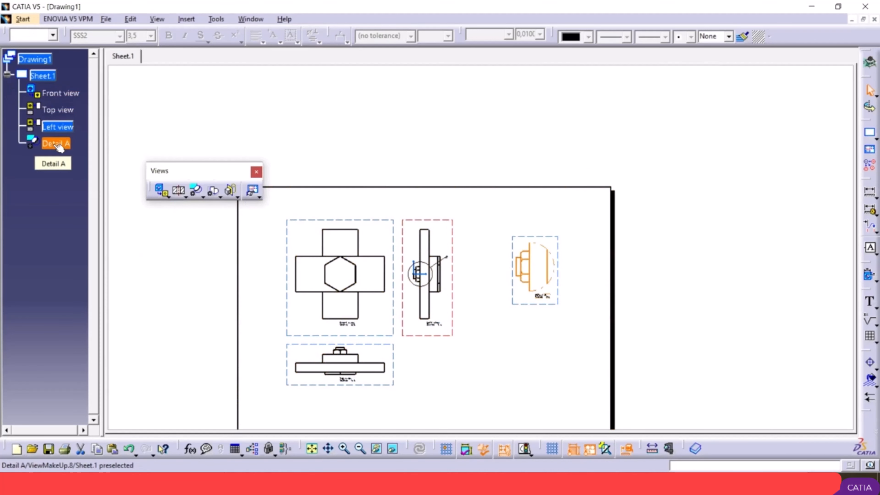
right_click(59, 146)
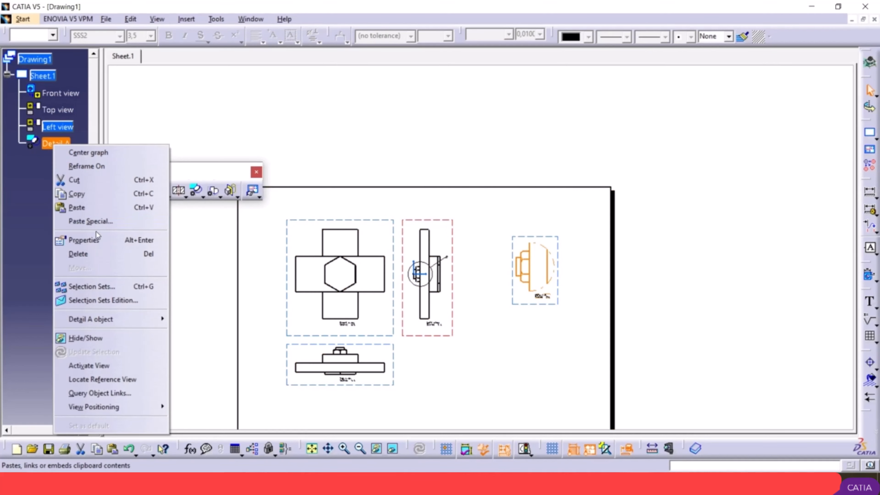
click(93, 240)
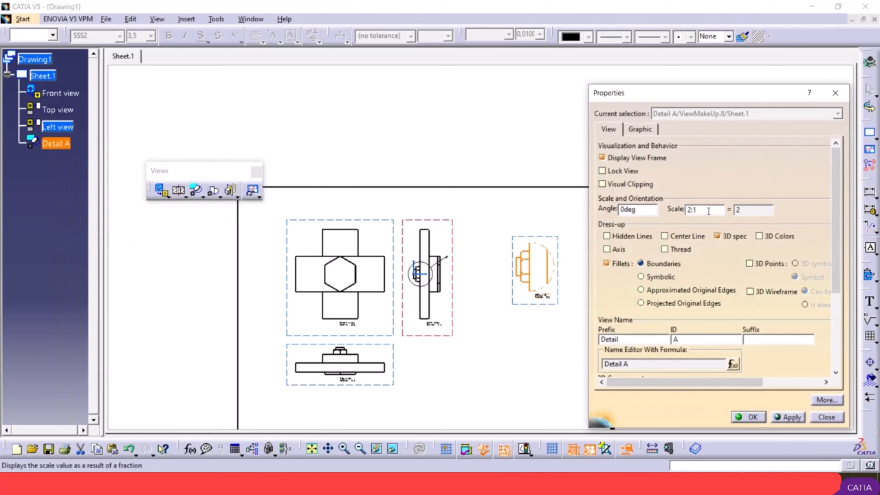
key(BackSpace)
click(793, 418)
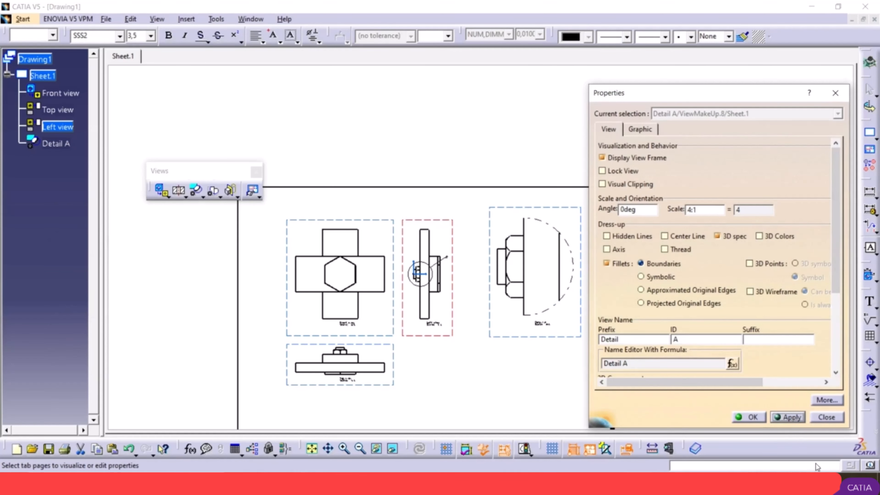
click(752, 419)
Step: Move the Detail A view down into the free lower-right area of the sheet
middle_drag(611, 282, 617, 307)
mouse_move(500, 339)
middle_down()
mouse_move(507, 251)
mouse_move(524, 272)
middle_up()
drag(523, 272, 529, 367)
mouse_move(566, 366)
middle_down()
mouse_move(471, 300)
mouse_move(533, 323)
mouse_move(570, 264)
mouse_move(564, 207)
middle_up()
middle_drag(609, 322, 619, 254)
Step: Set the font size of the whole Detail A caption, including its scale line, to 10 mm
middle_drag(634, 284, 397, 236)
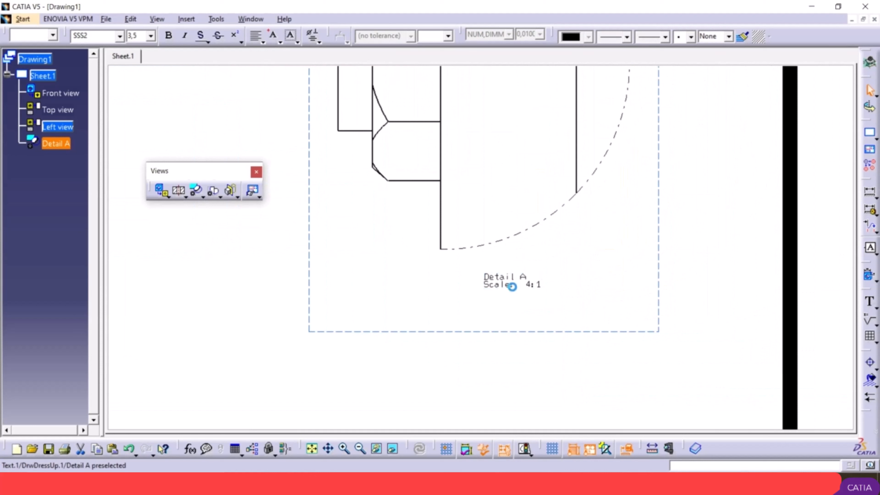
double_click(513, 287)
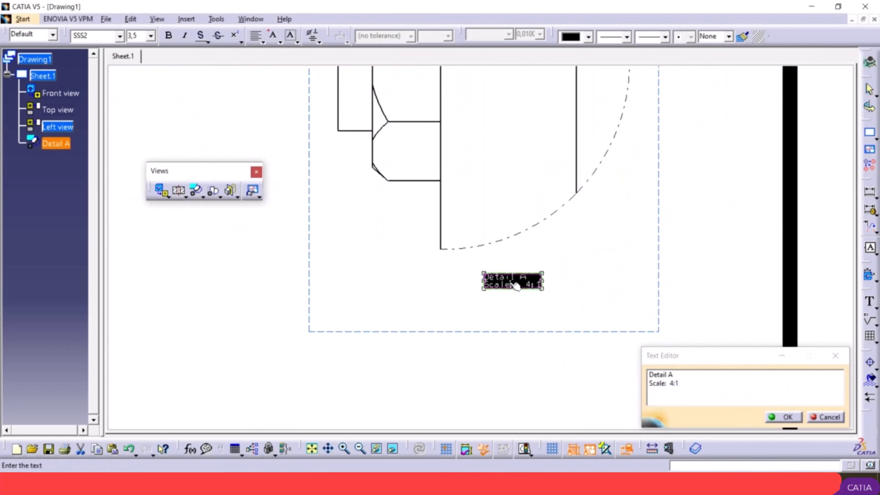
click(510, 285)
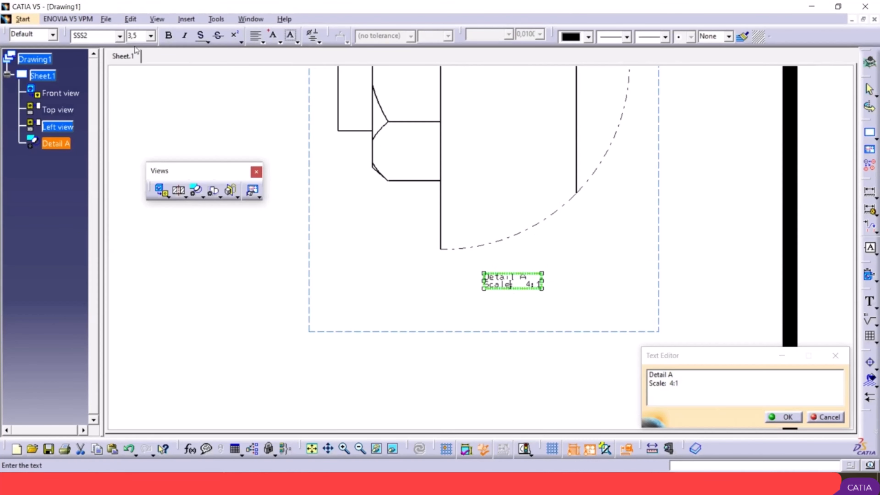
click(149, 35)
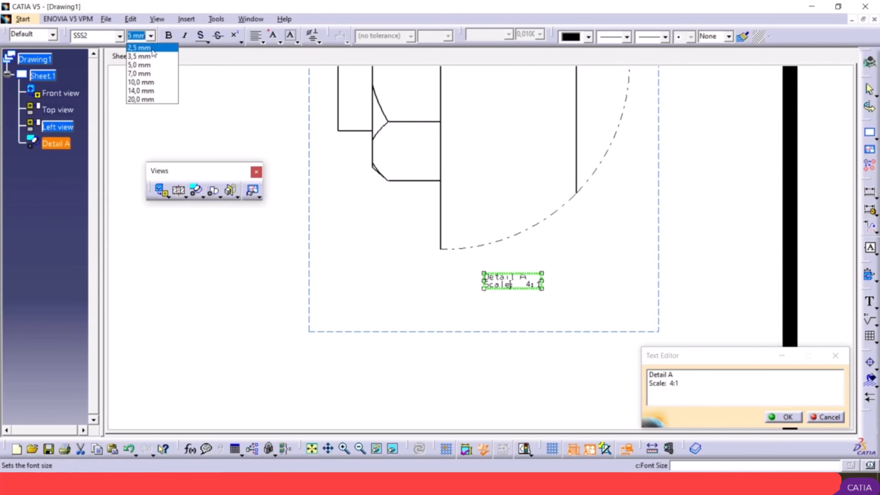
click(149, 83)
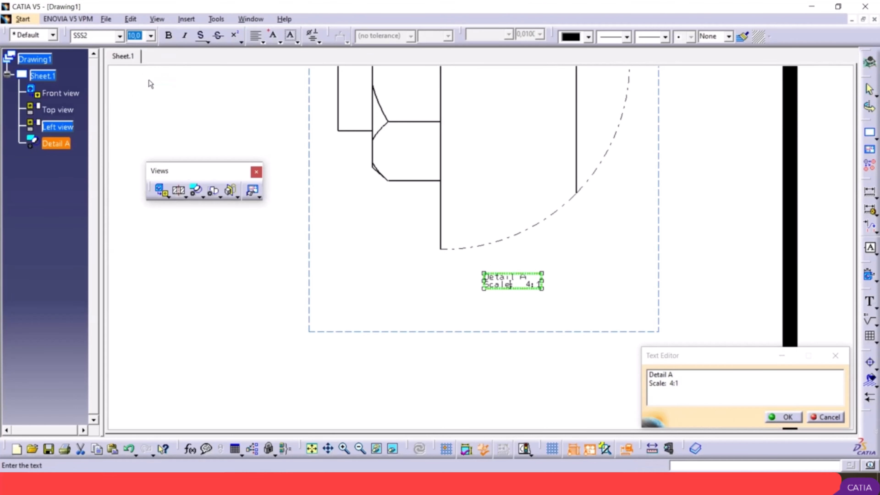
drag(541, 285, 483, 277)
click(150, 36)
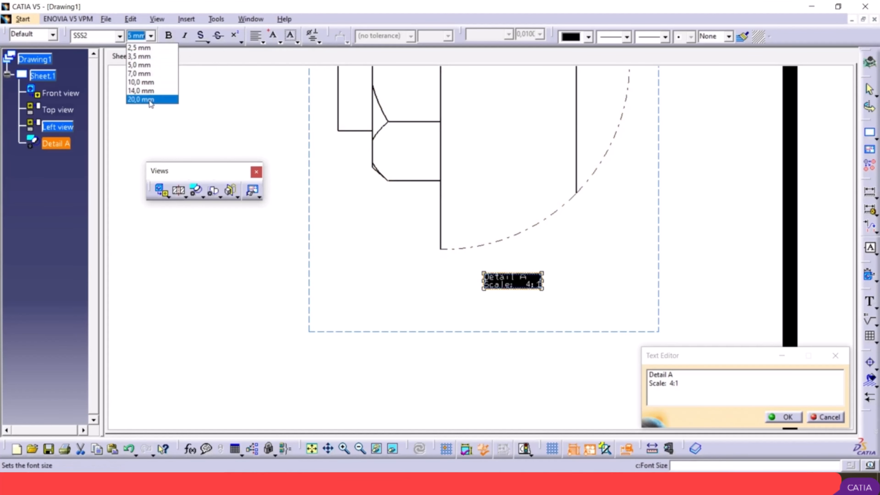
click(147, 83)
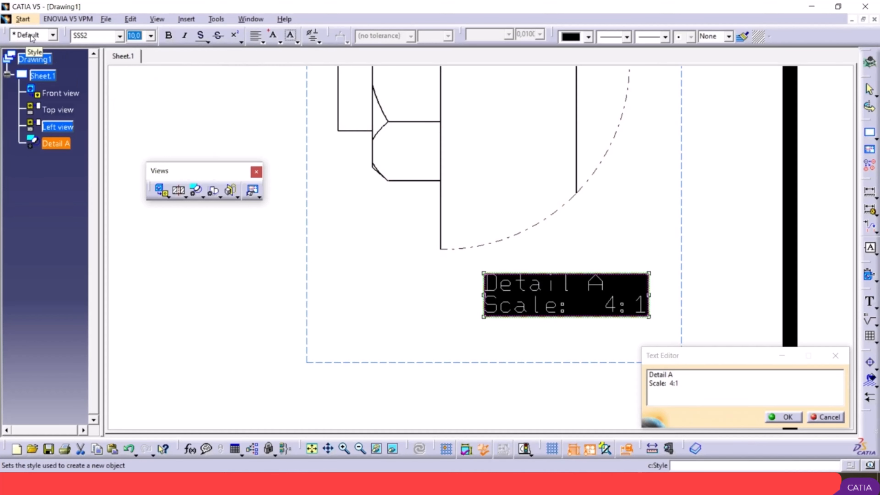
click(797, 418)
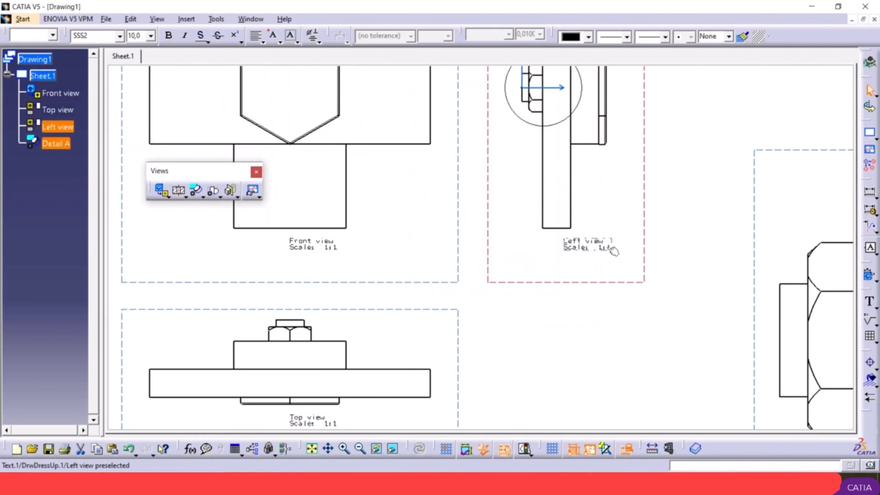
click(589, 246)
ctrl+middle_drag(462, 256, 466, 295)
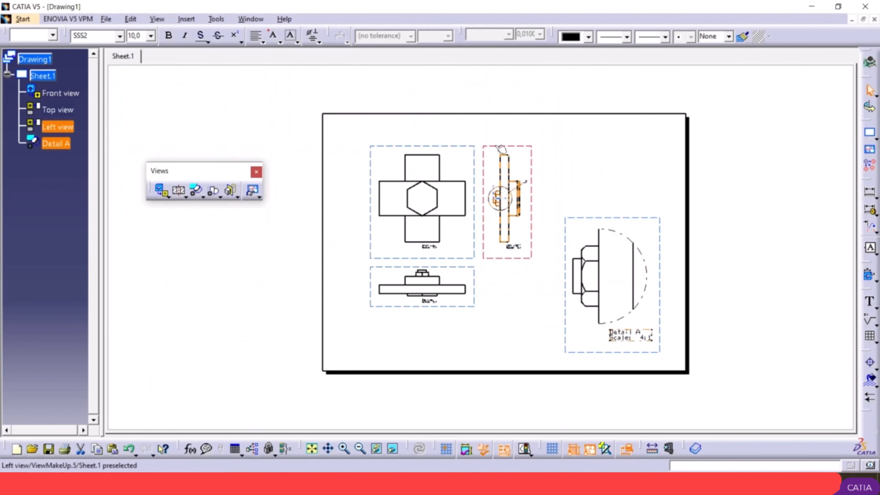
Step: Save the drawing to the desktop as a CATDrawing file named Drawing1
click(108, 20)
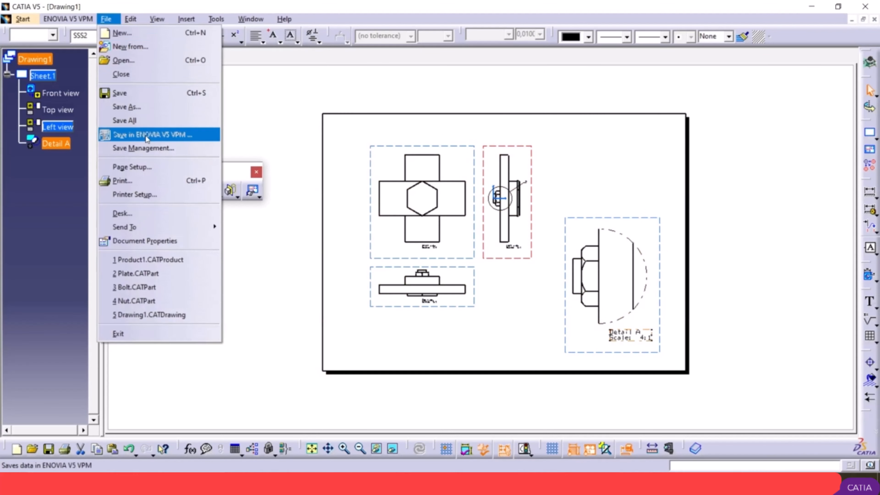
click(144, 106)
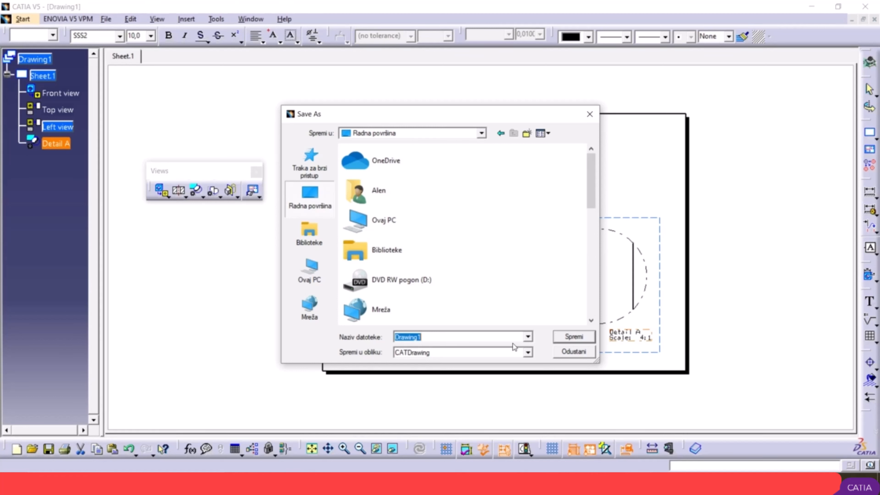
click(558, 337)
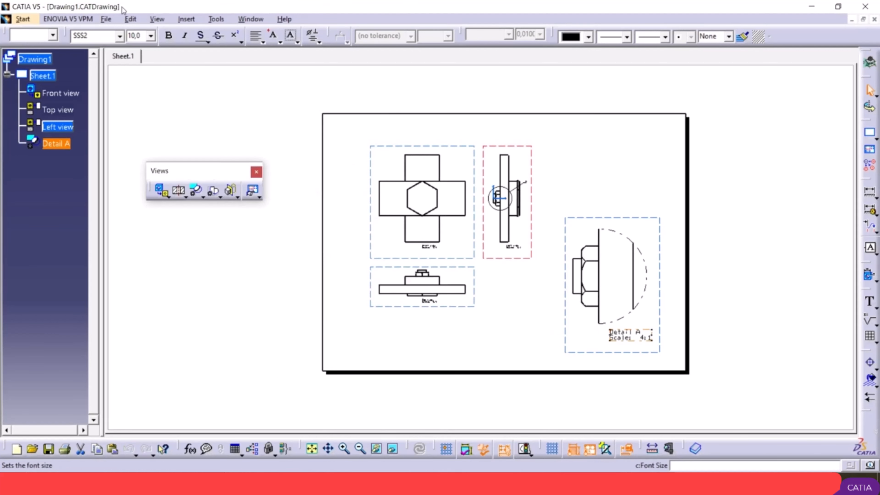
Step: Export the drawing to the desktop as a PDF named Drawing1 and open that PDF from the desktop
click(106, 19)
click(127, 108)
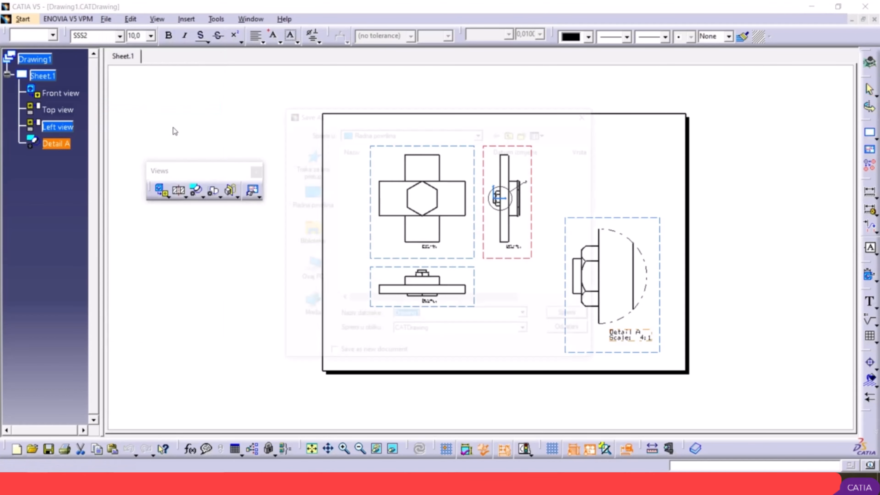
click(316, 196)
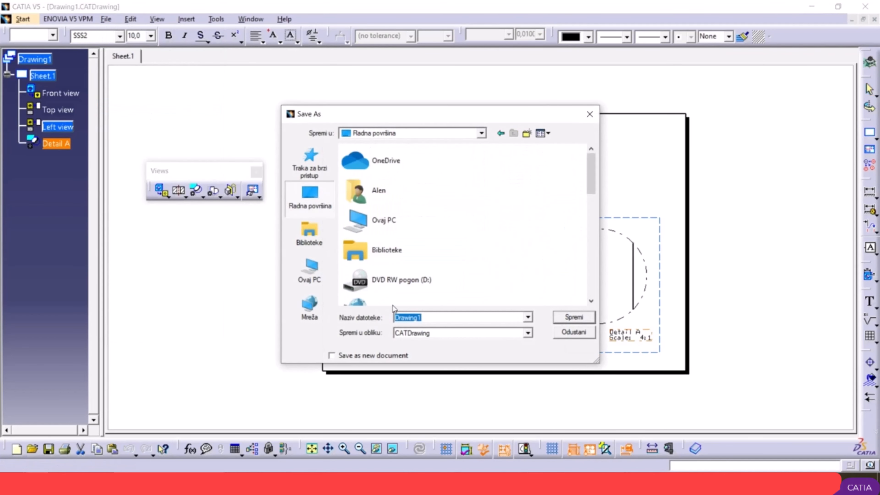
click(528, 333)
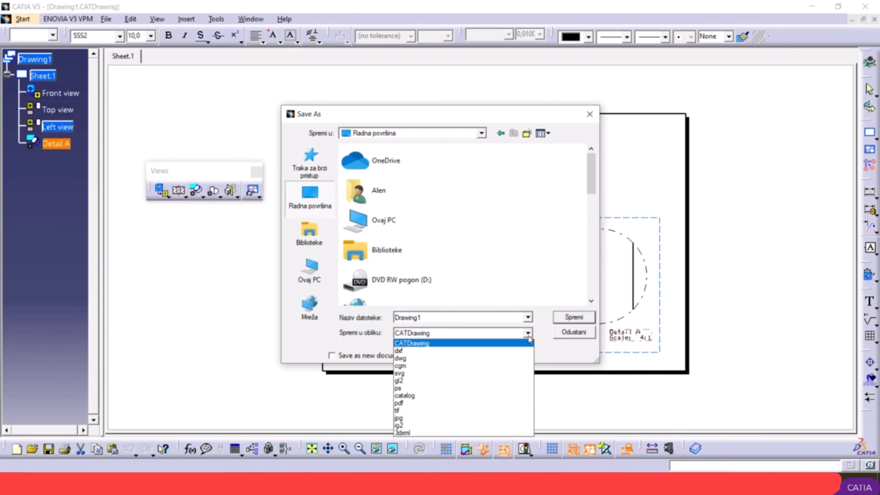
click(423, 403)
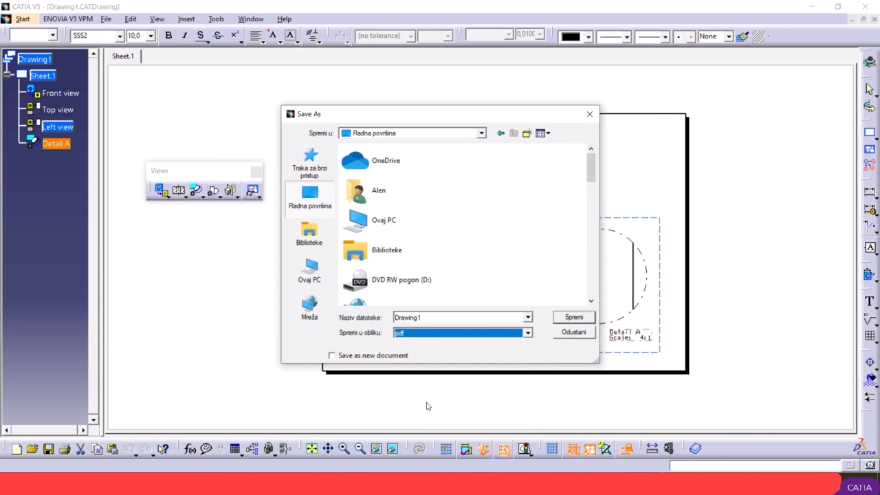
click(566, 318)
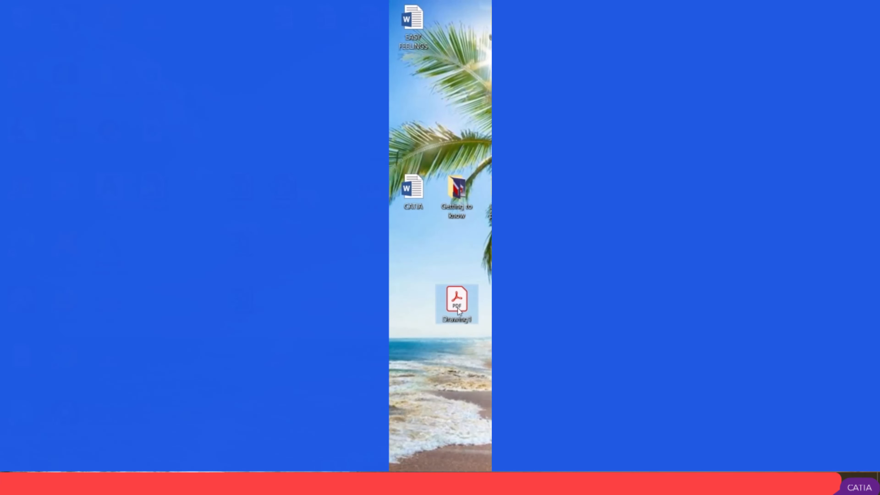
double_click(459, 308)
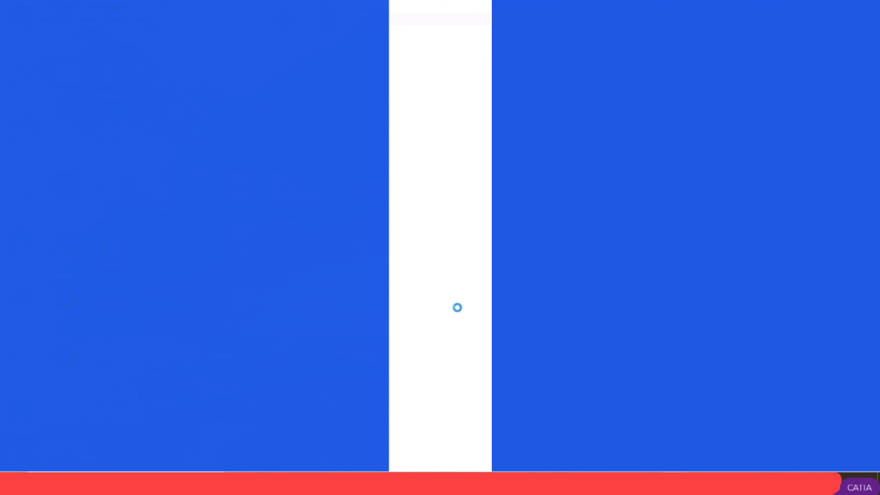